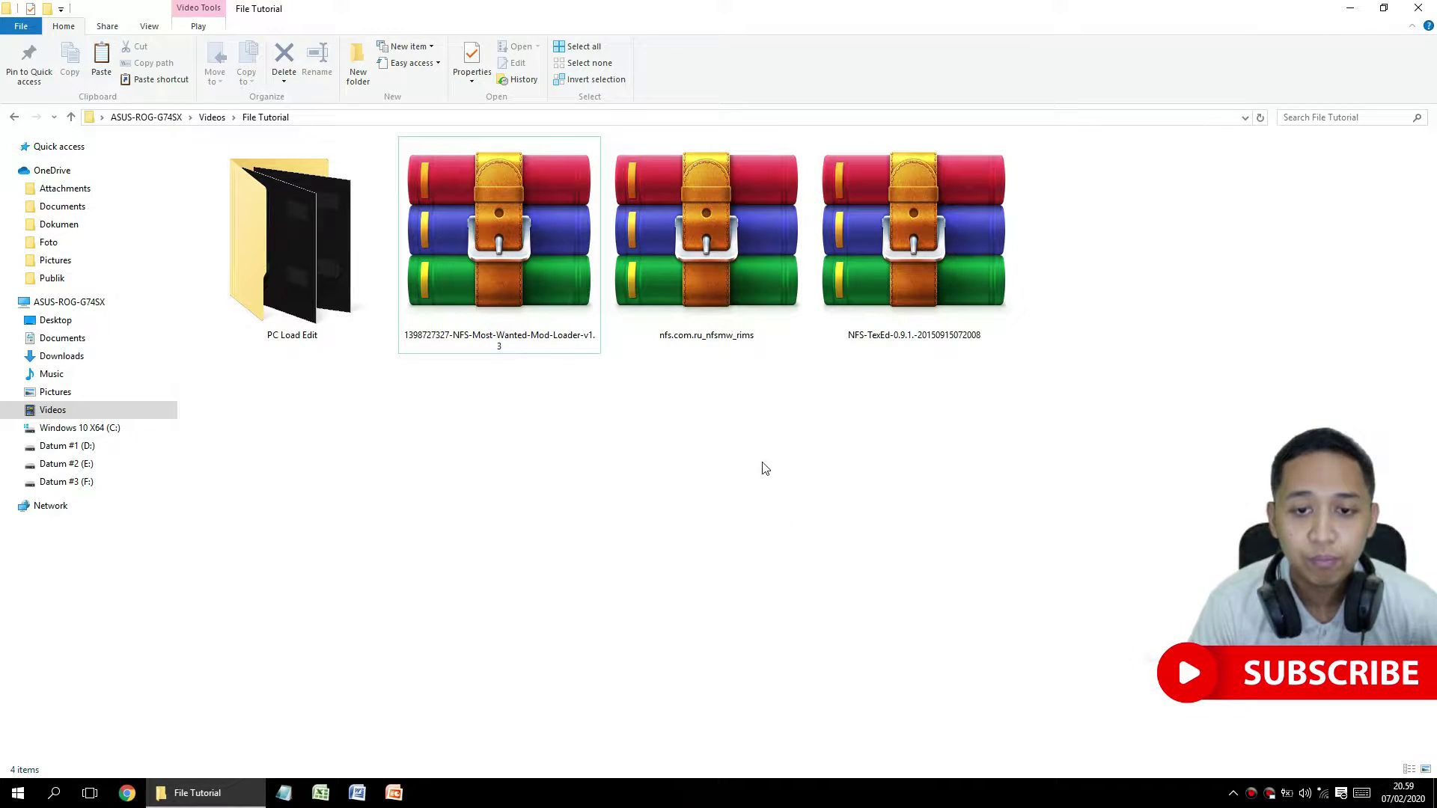
{"action": "left_click", "coordinate": [747, 313]}
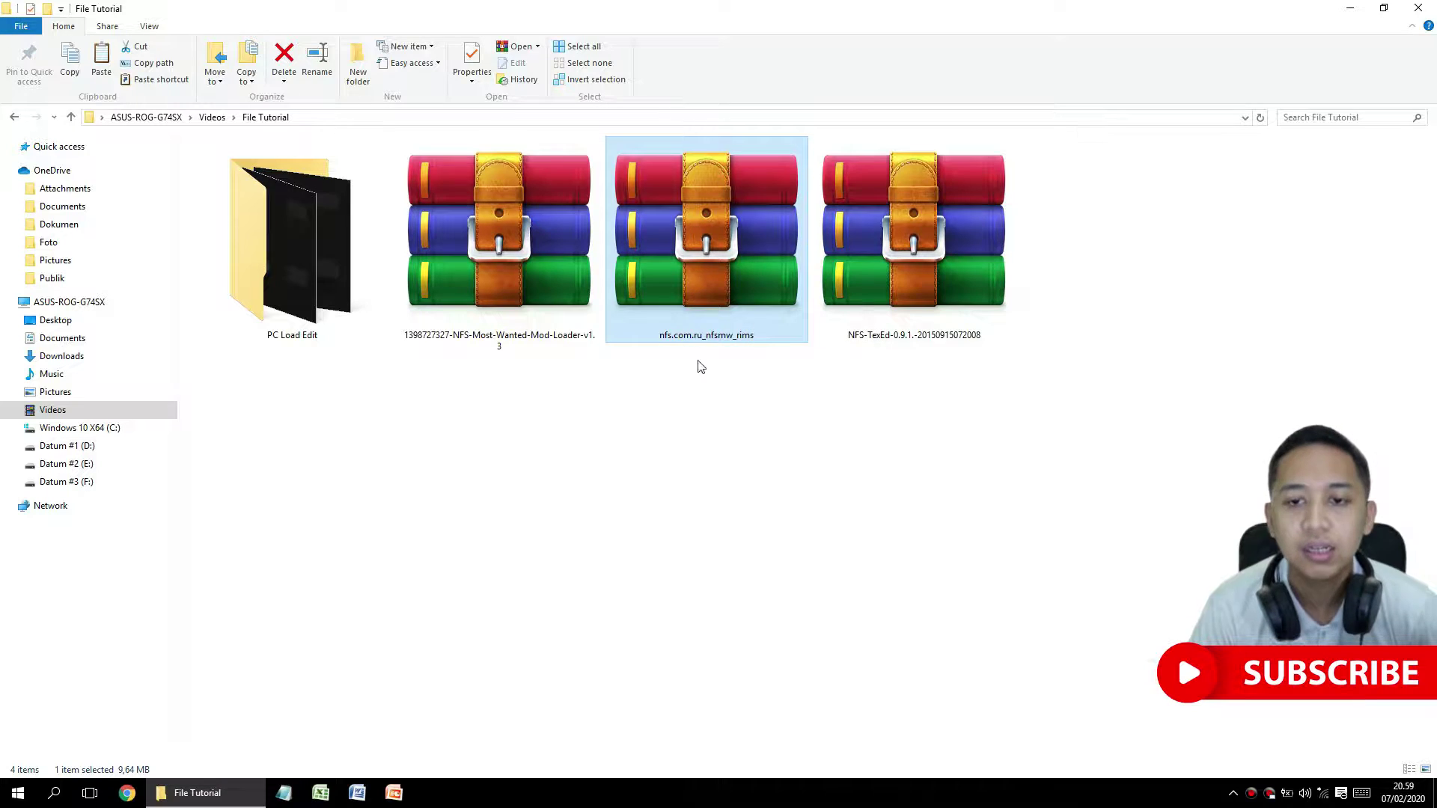
{"action": "left_click", "coordinate": [879, 414]}
{"action": "left_click", "coordinate": [961, 220]}
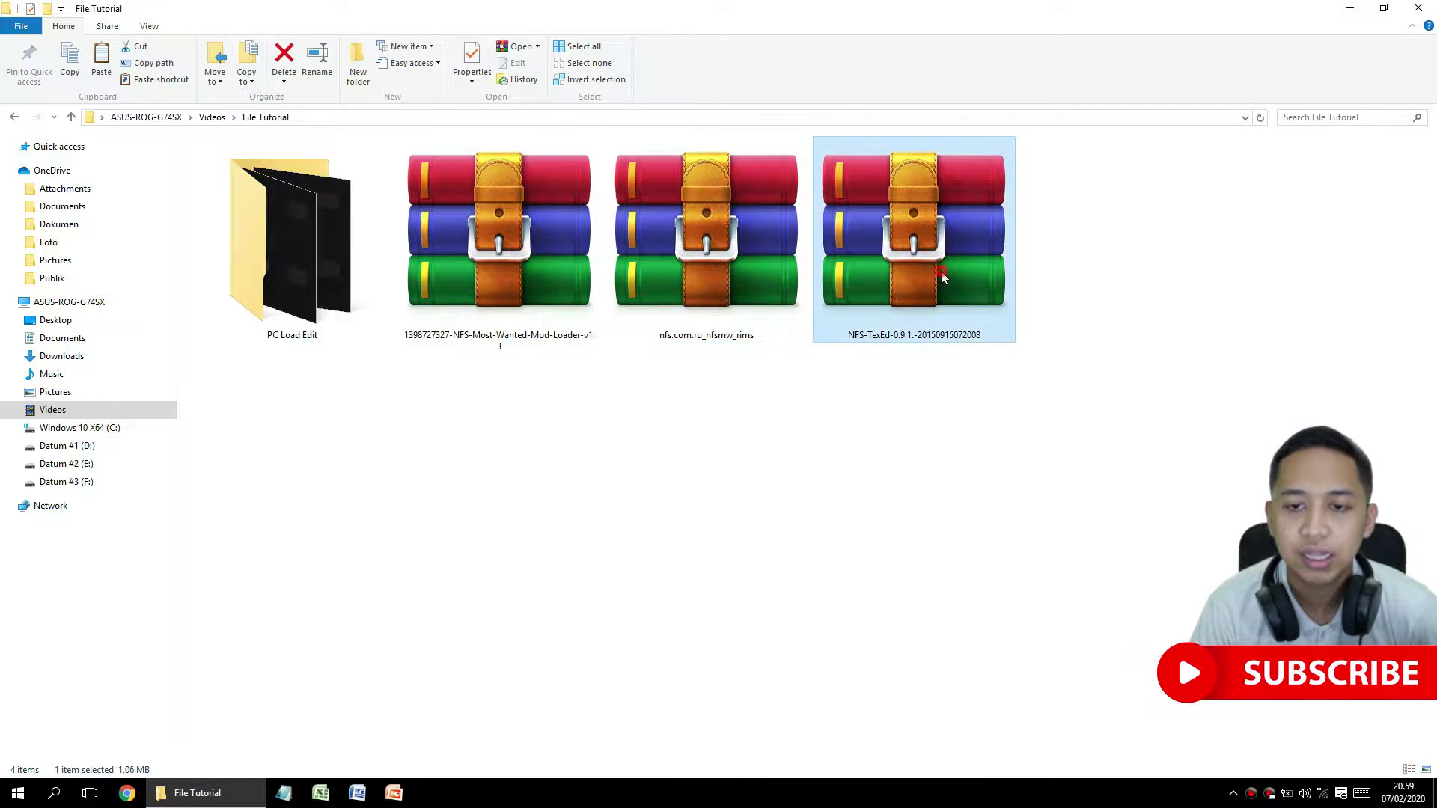
{"action": "left_click", "coordinate": [984, 443]}
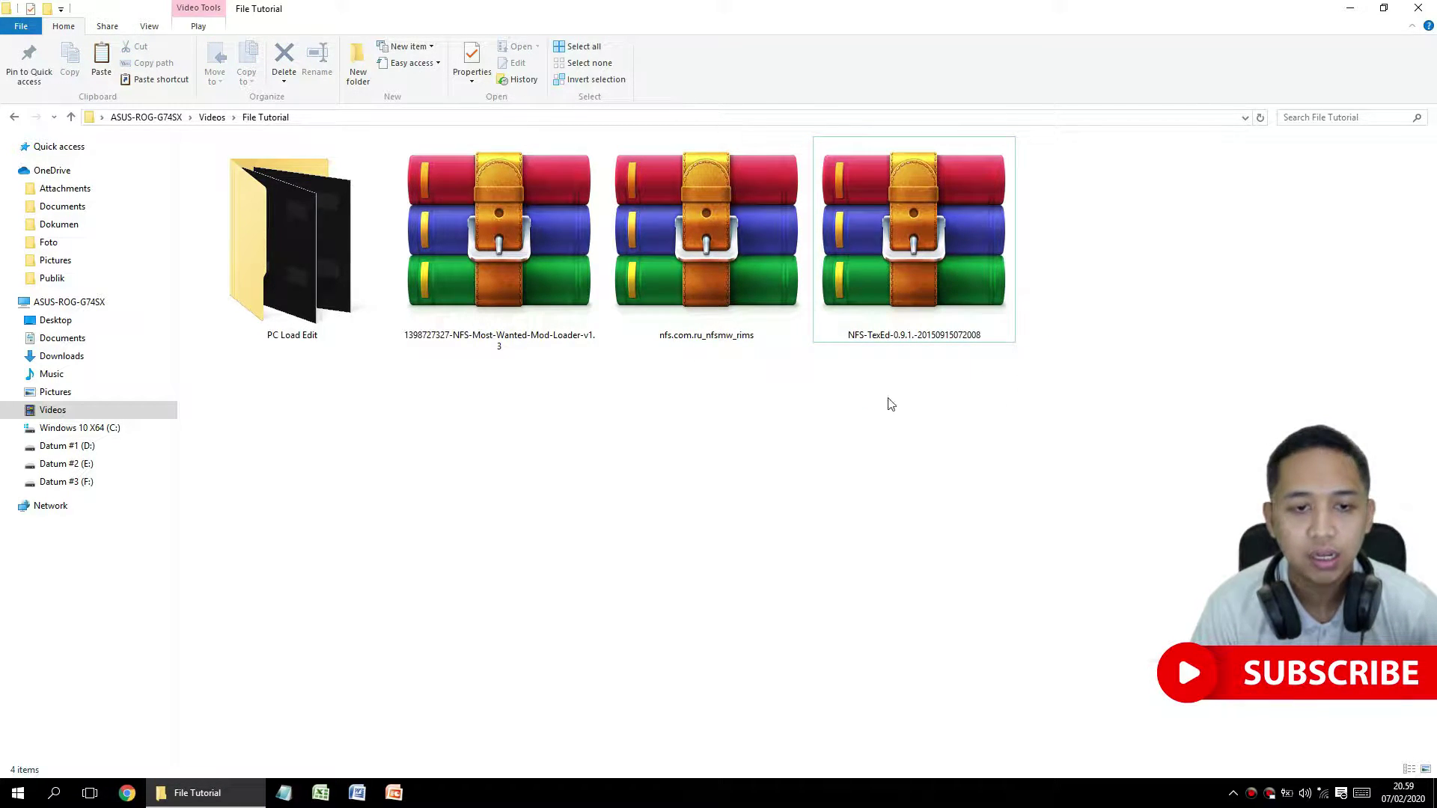
{"action": "left_click", "coordinate": [330, 299]}
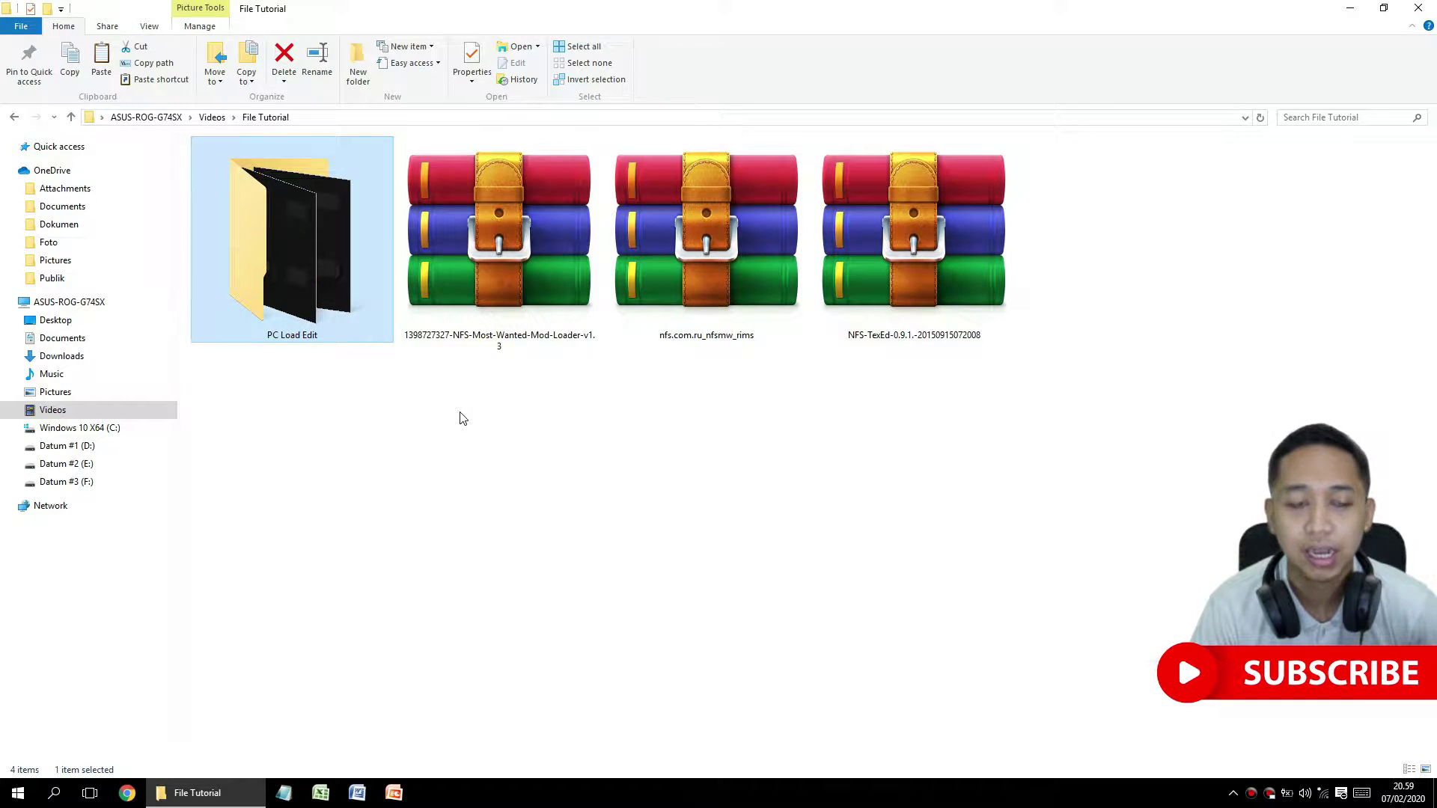
{"action": "left_click", "coordinate": [363, 468]}
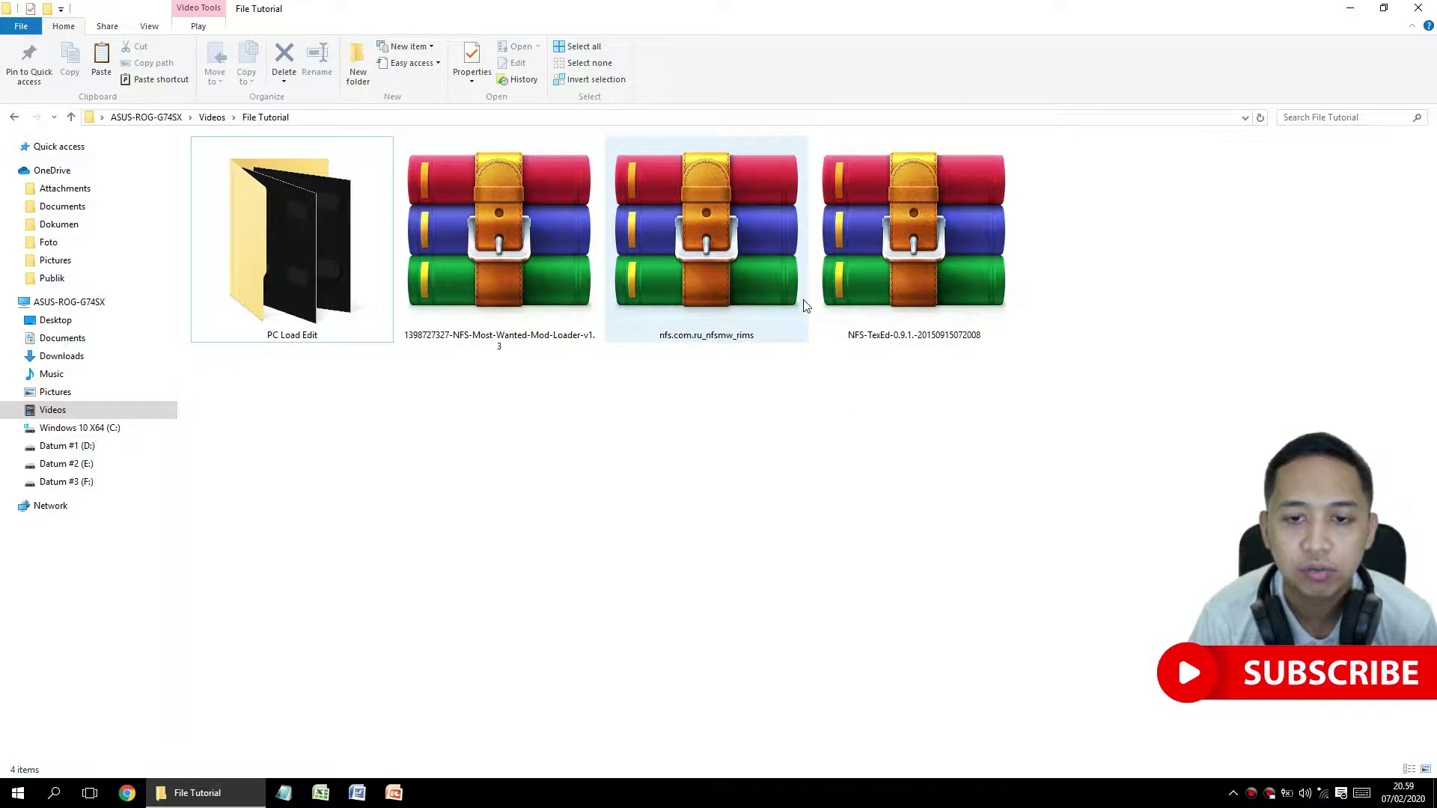
Extract the nfs.com.ru_nfsmw_rims archive into its own folder of the same name inside File Tutorial.
{"action": "left_click", "coordinate": [737, 261]}
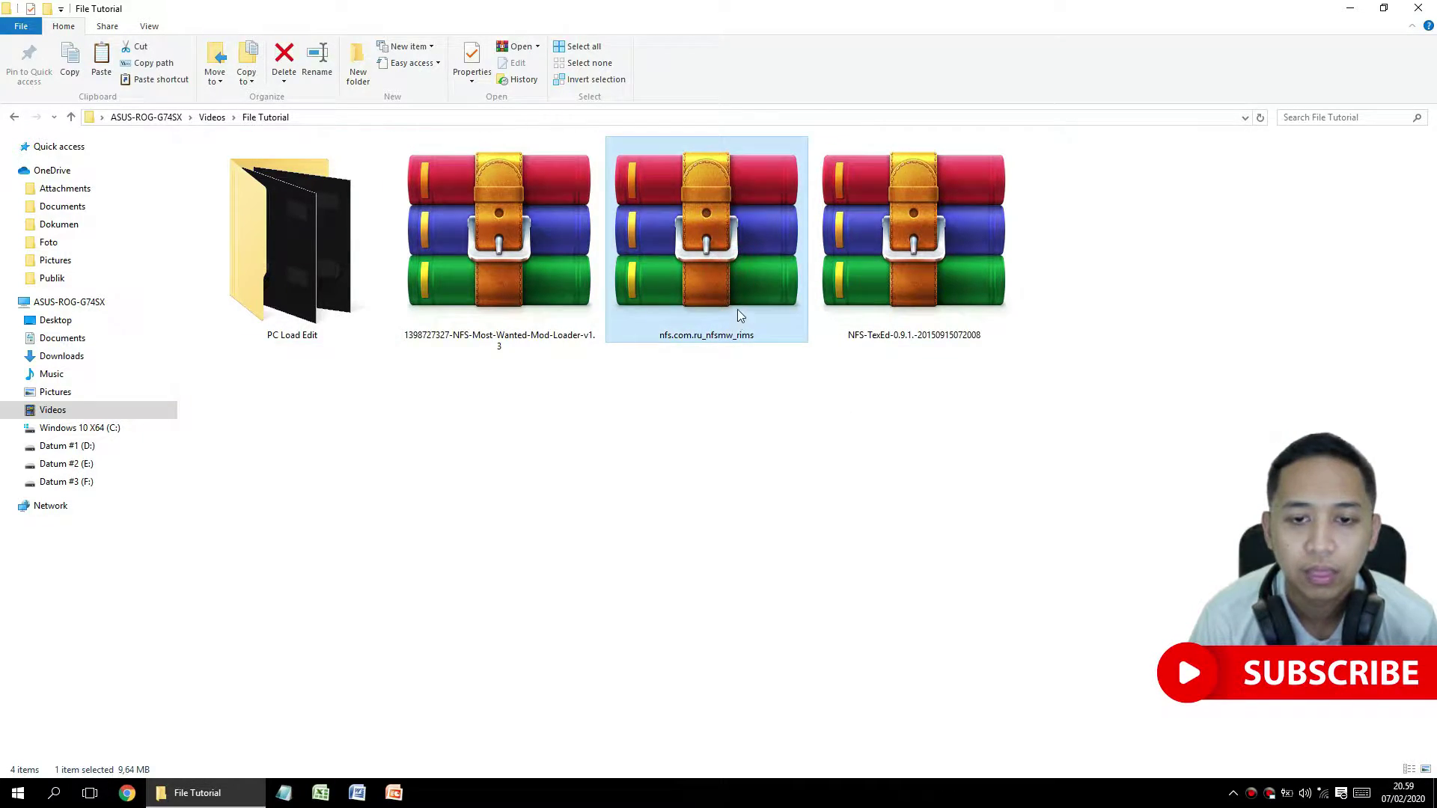
{"action": "right_click", "coordinate": [735, 257]}
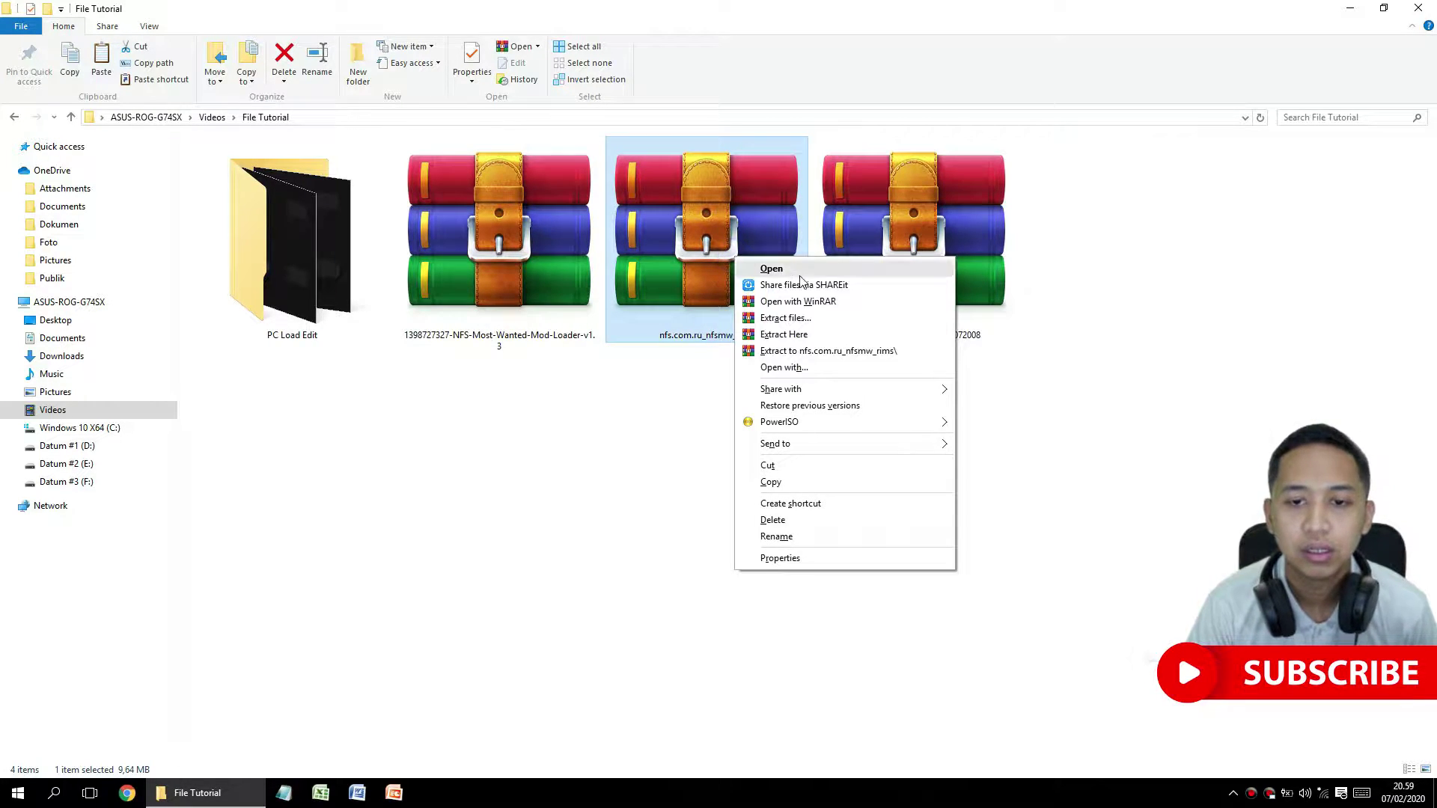
{"action": "left_click", "coordinate": [801, 320]}
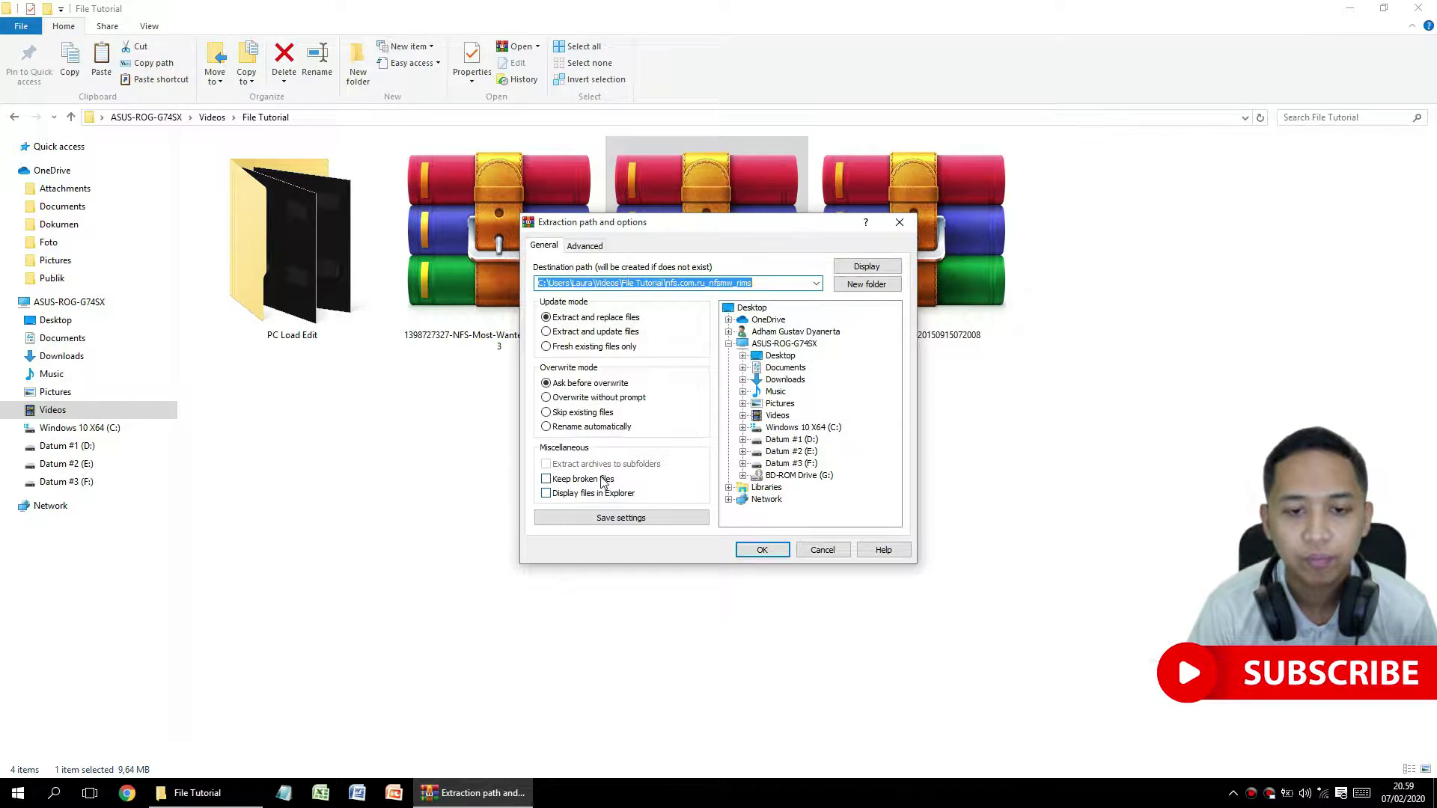
{"action": "left_click", "coordinate": [761, 550]}
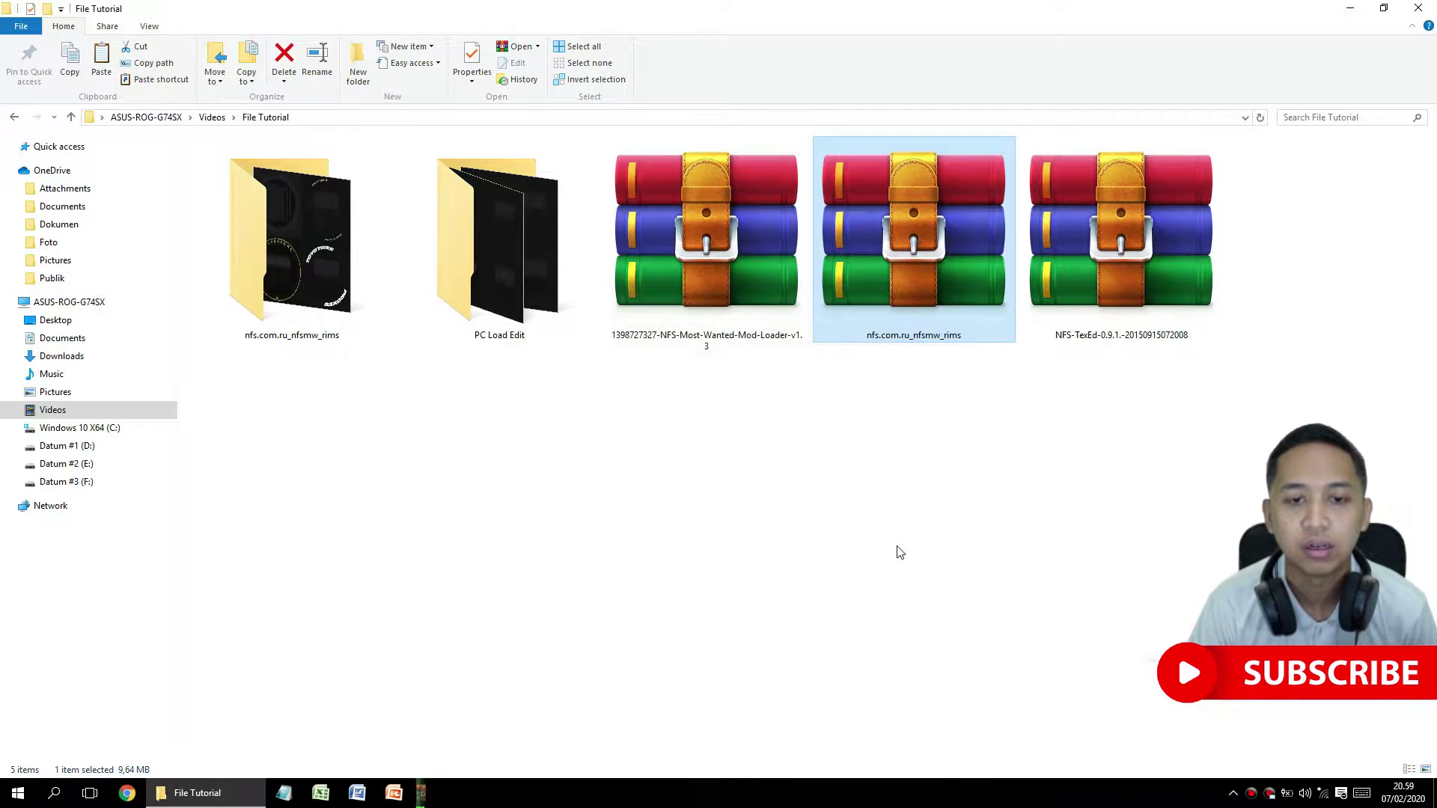
{"action": "left_click", "coordinate": [776, 533]}
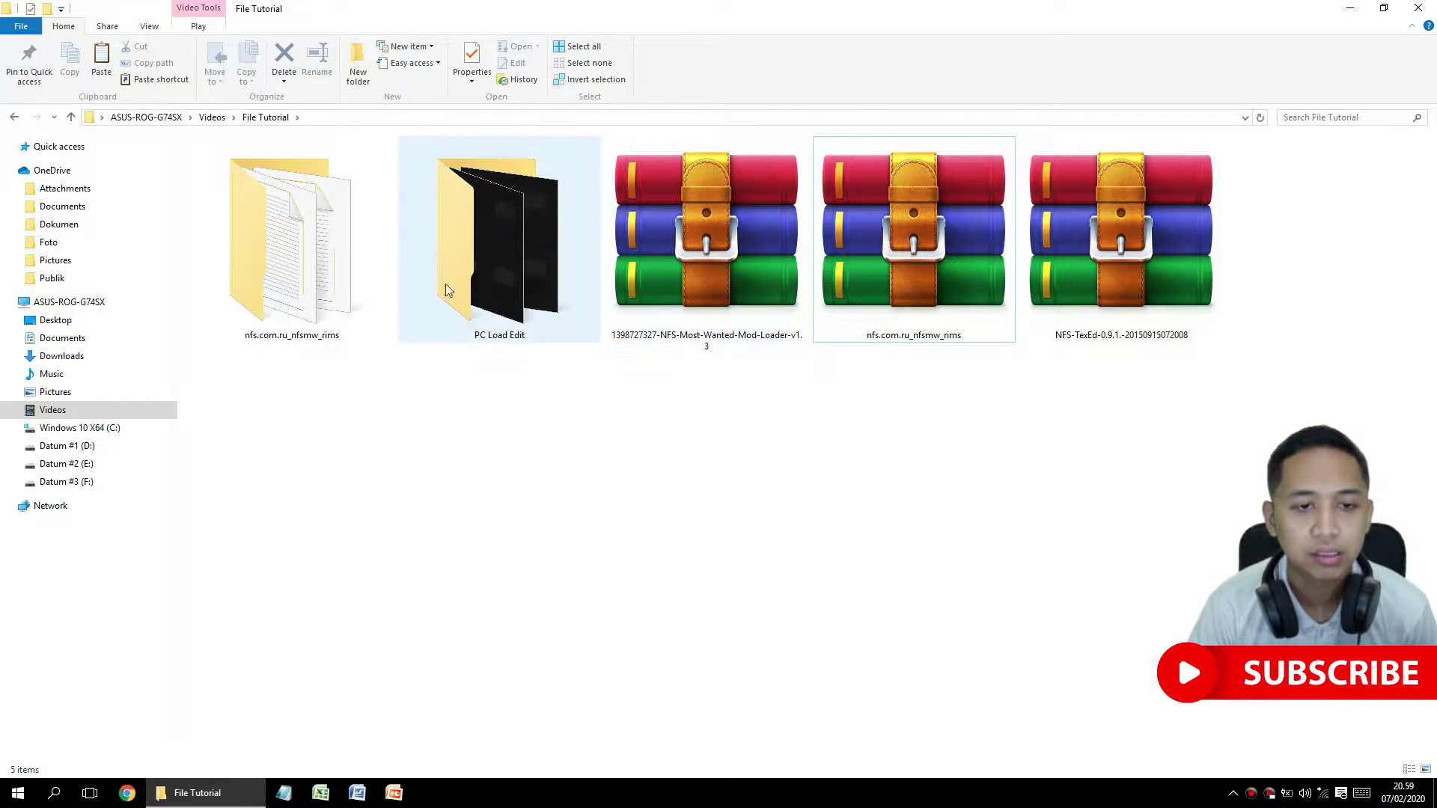
{"action": "left_click", "coordinate": [1095, 248]}
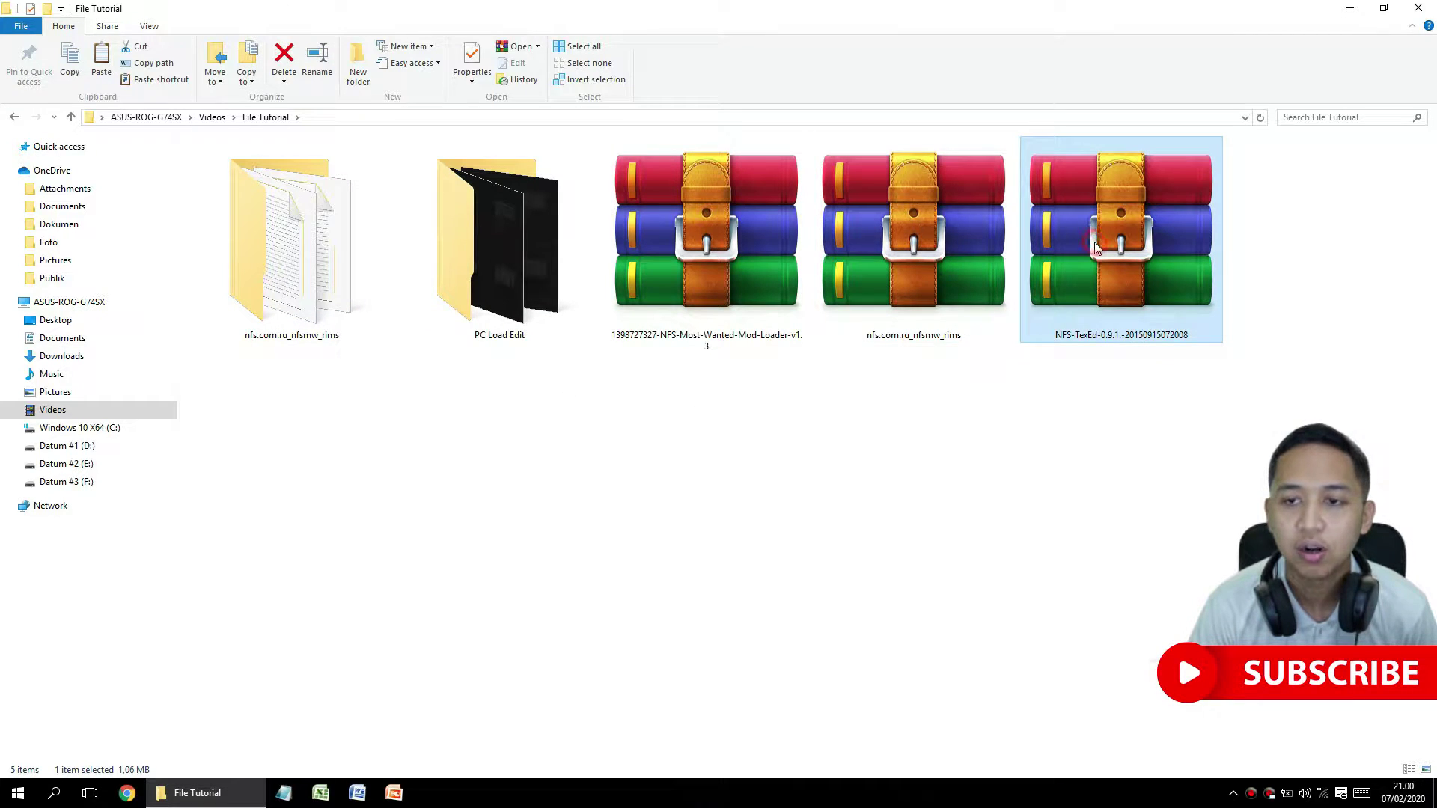
{"action": "right_click", "coordinate": [1095, 248]}
{"action": "left_click", "coordinate": [1013, 423]}
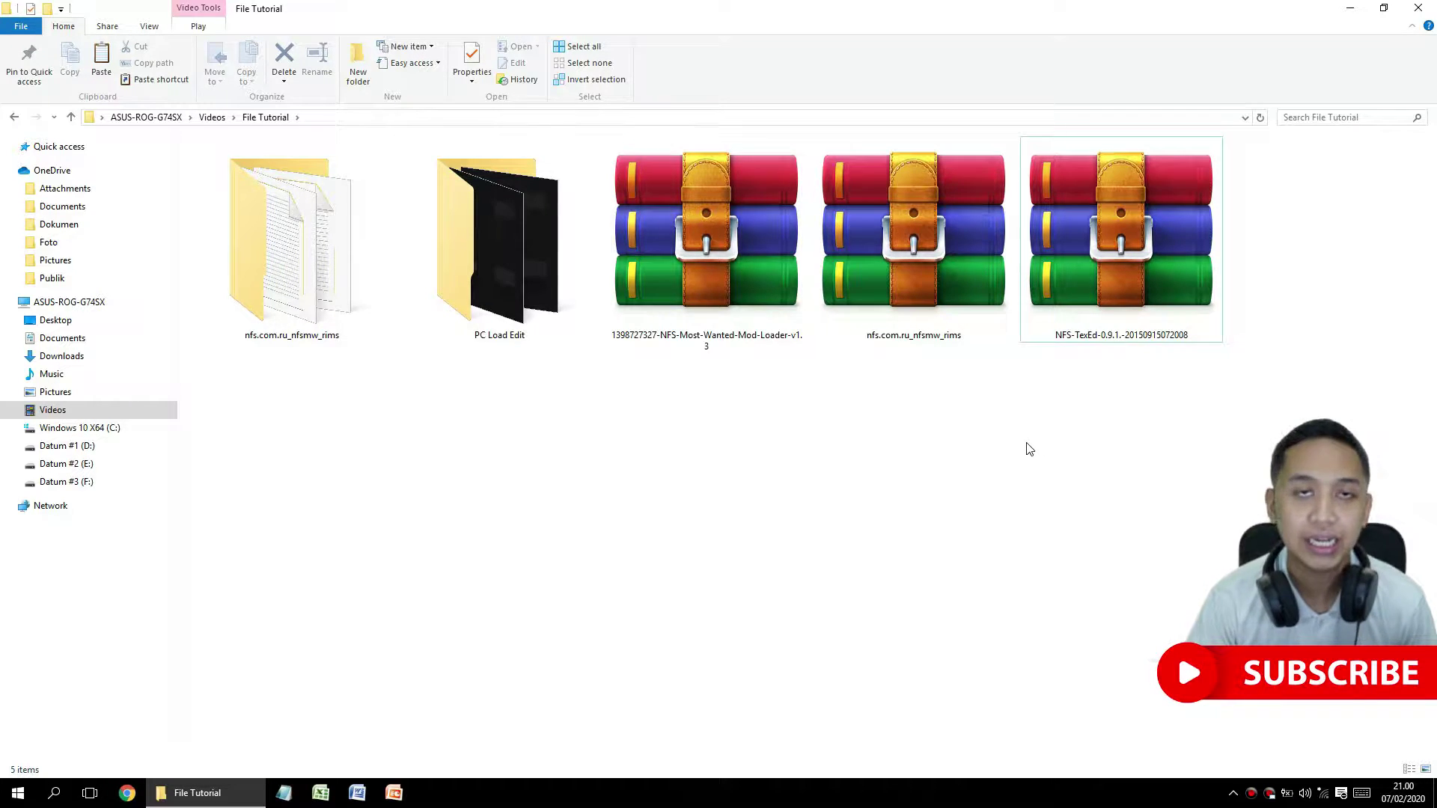
{"action": "right_click", "coordinate": [1166, 285]}
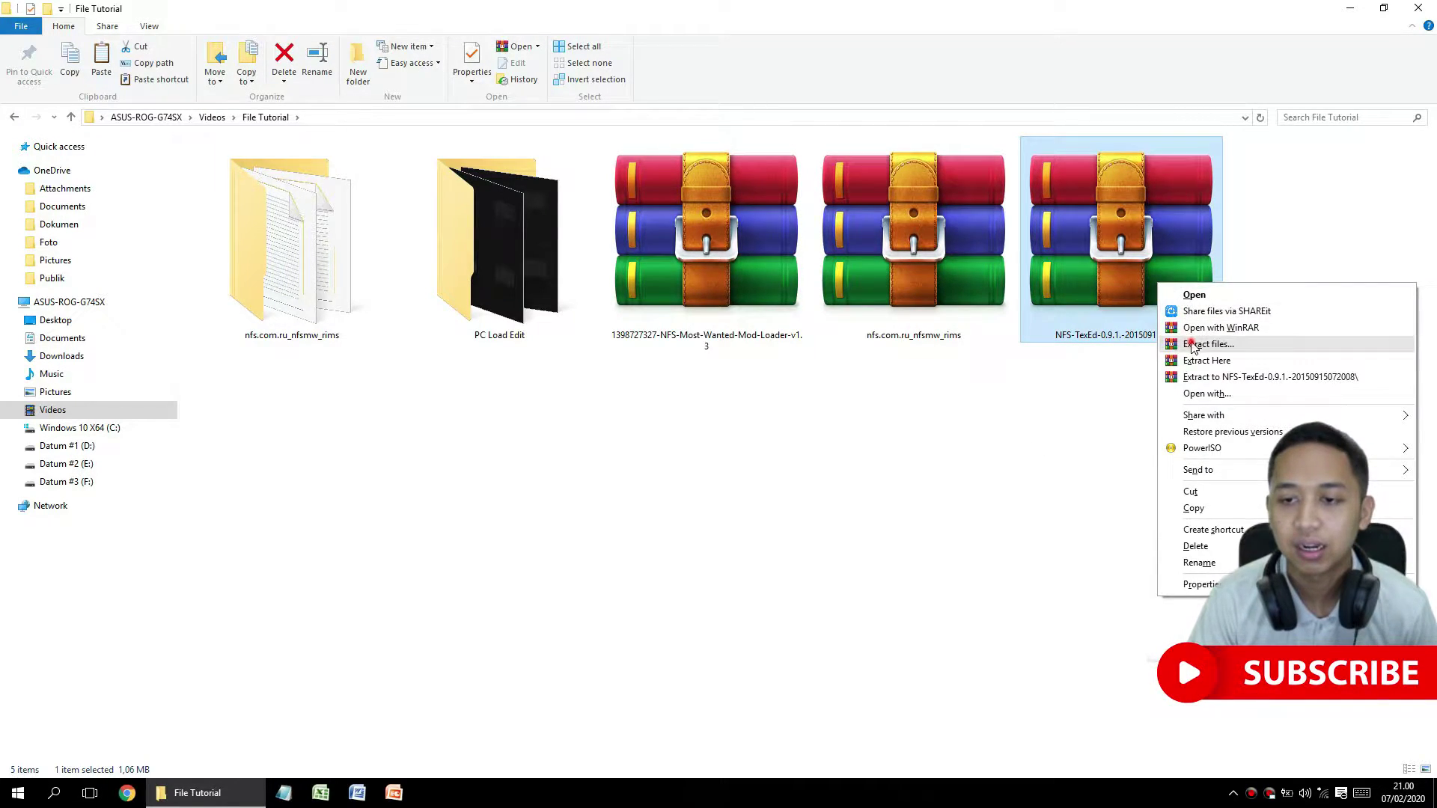
{"action": "left_click", "coordinate": [1171, 327]}
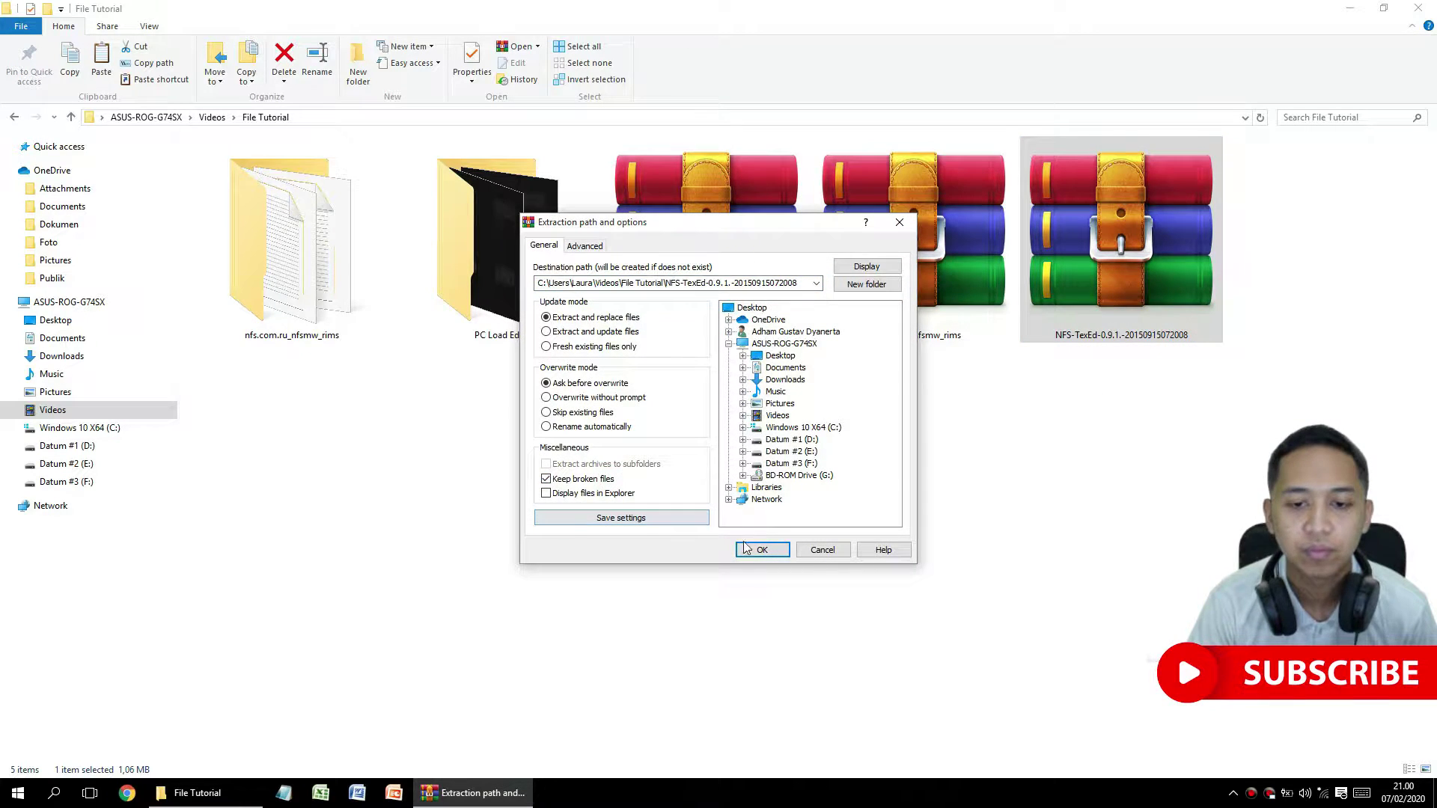
{"action": "left_click", "coordinate": [749, 546]}
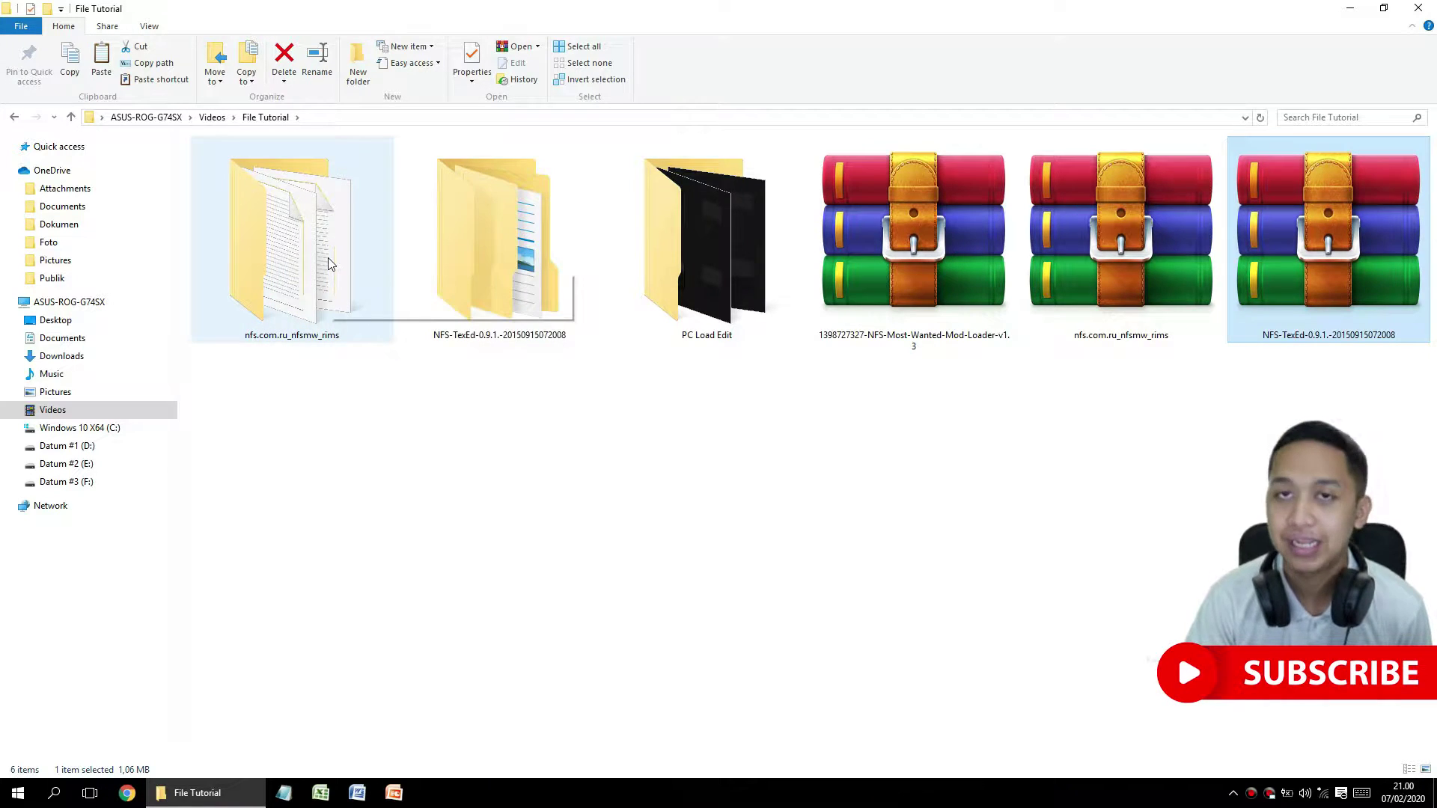
Place the File Tutorial window on the right half of the screen and a second file window on the left half.
{"action": "left_click", "coordinate": [839, 19]}
{"action": "left_click_drag", "start_coordinate": [840, 19], "coordinate": [1433, 208]}
{"action": "scroll", "coordinate": [1193, 416], "scroll_direction": "down", "scroll_amount": 1}
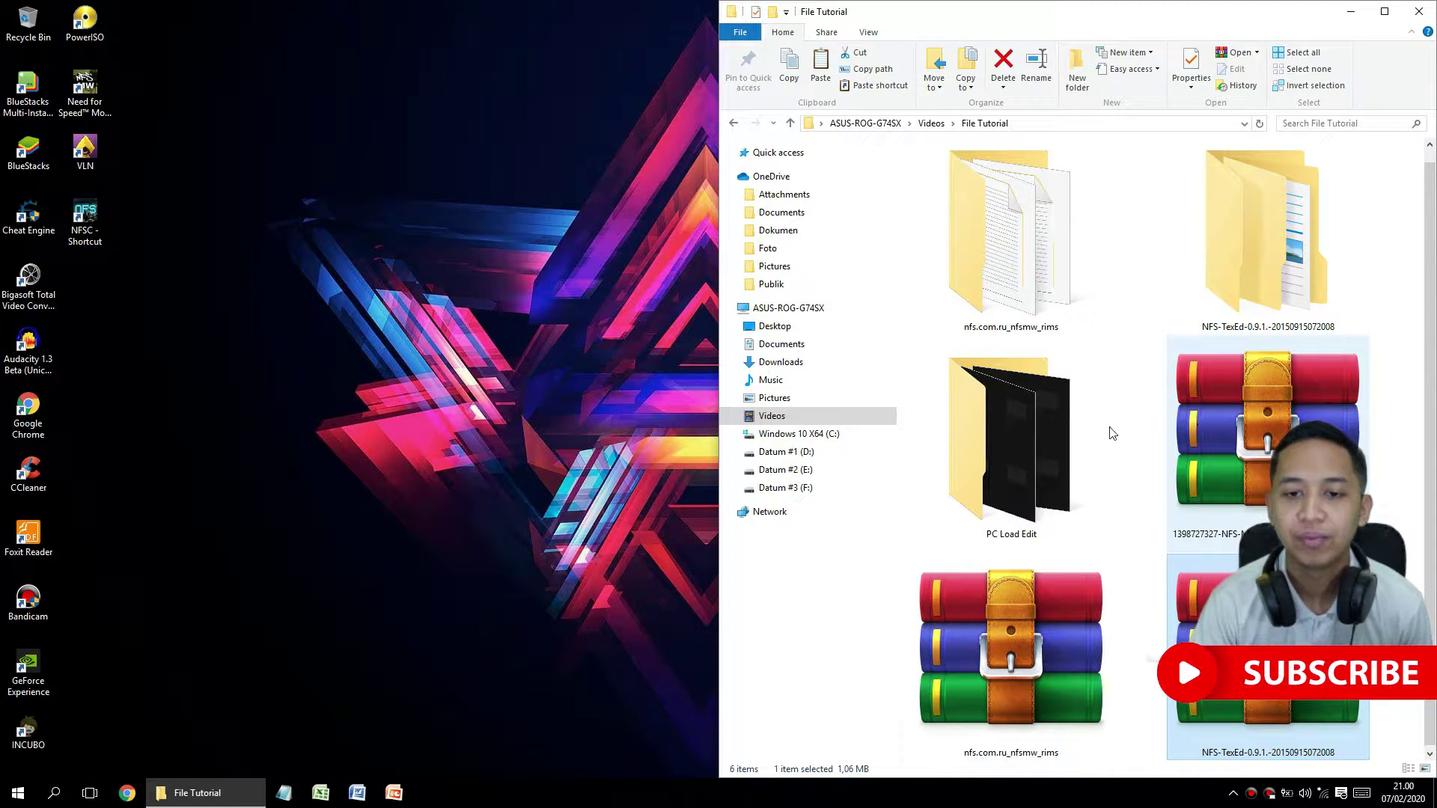
{"action": "key", "text": "super+e"}
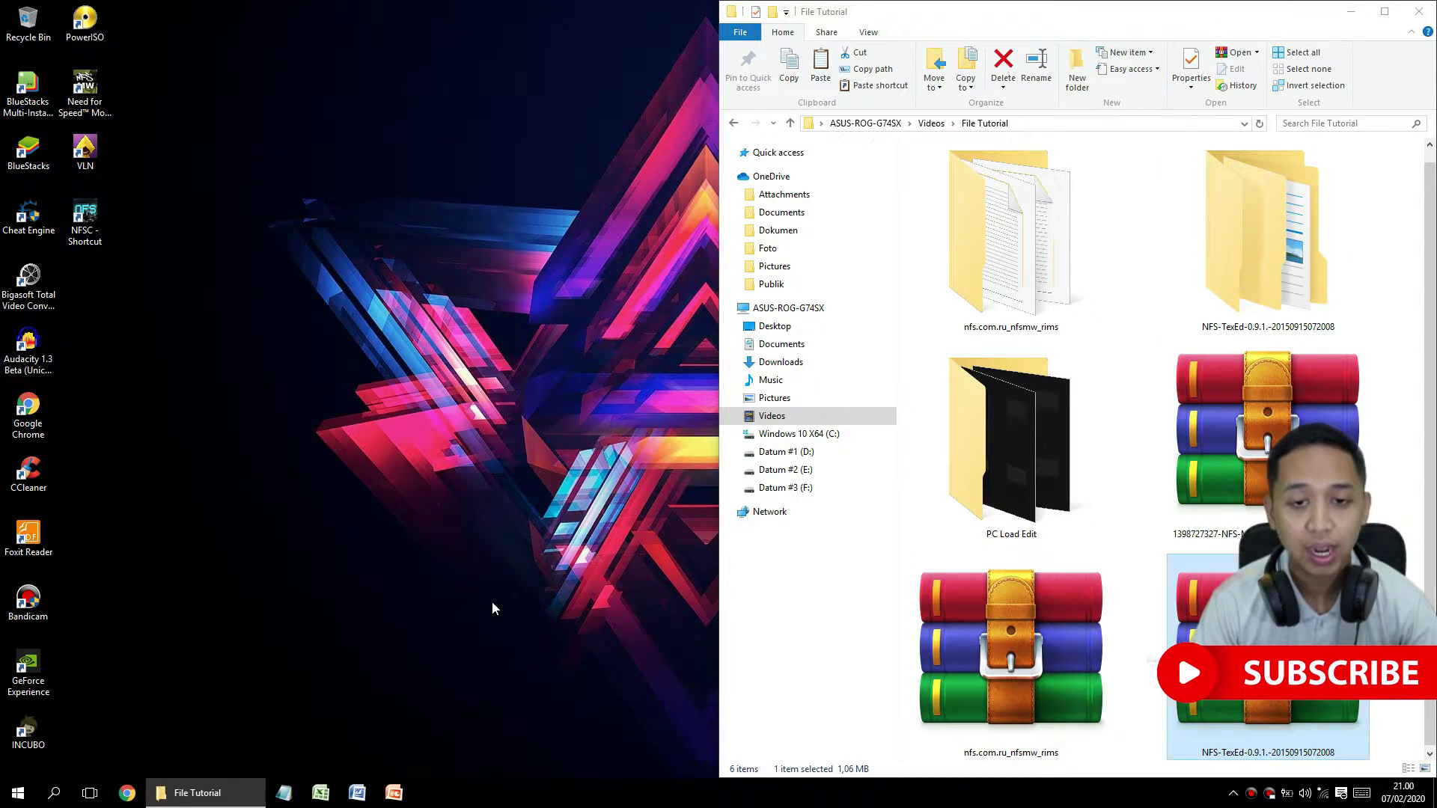
{"action": "left_click_drag", "start_coordinate": [903, 228], "coordinate": [4, 238]}
In the second file window, open the Need for Speed Most Wanted folder under C:, Program Files (x86), EA Games.
{"action": "left_click", "coordinate": [168, 434]}
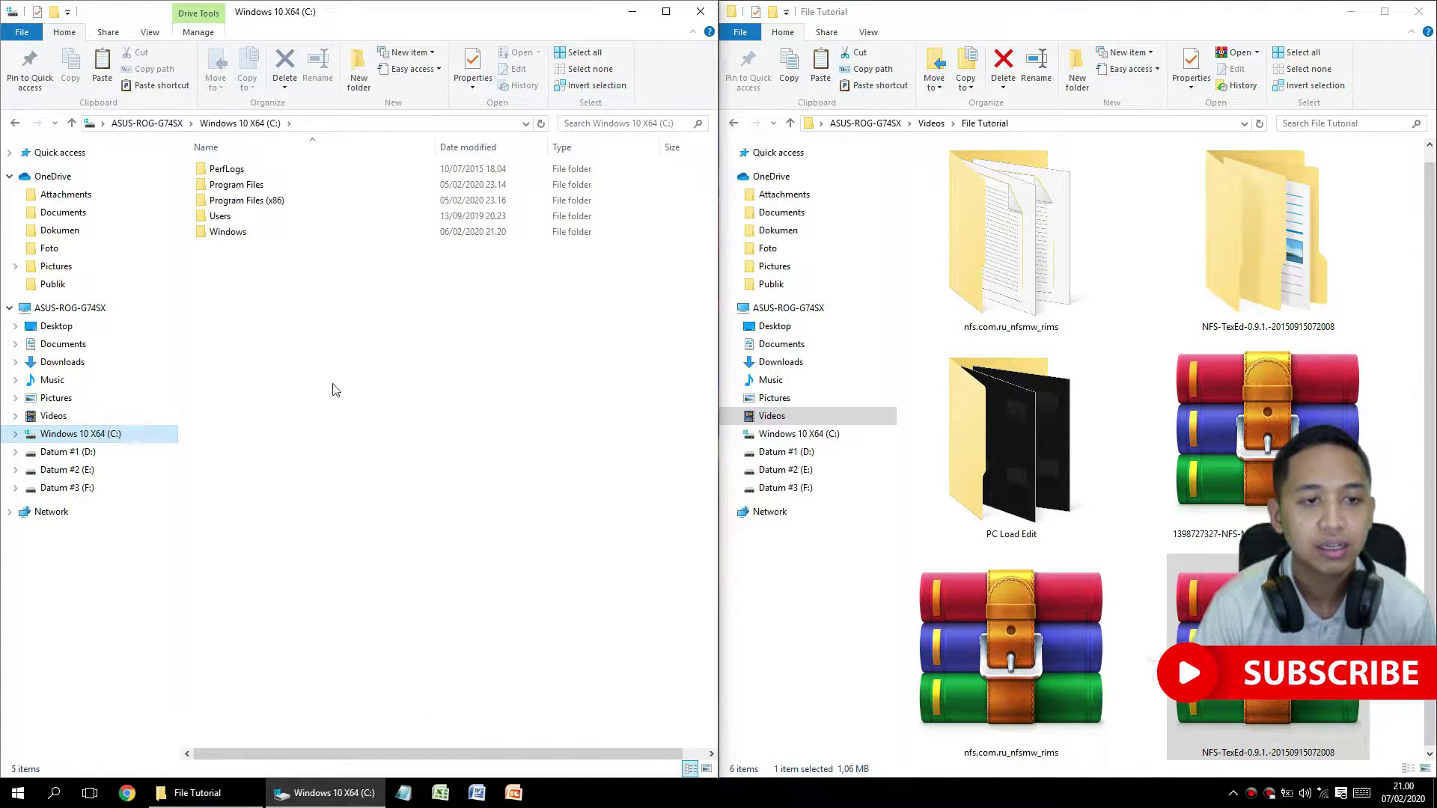
{"action": "double_click", "coordinate": [271, 200]}
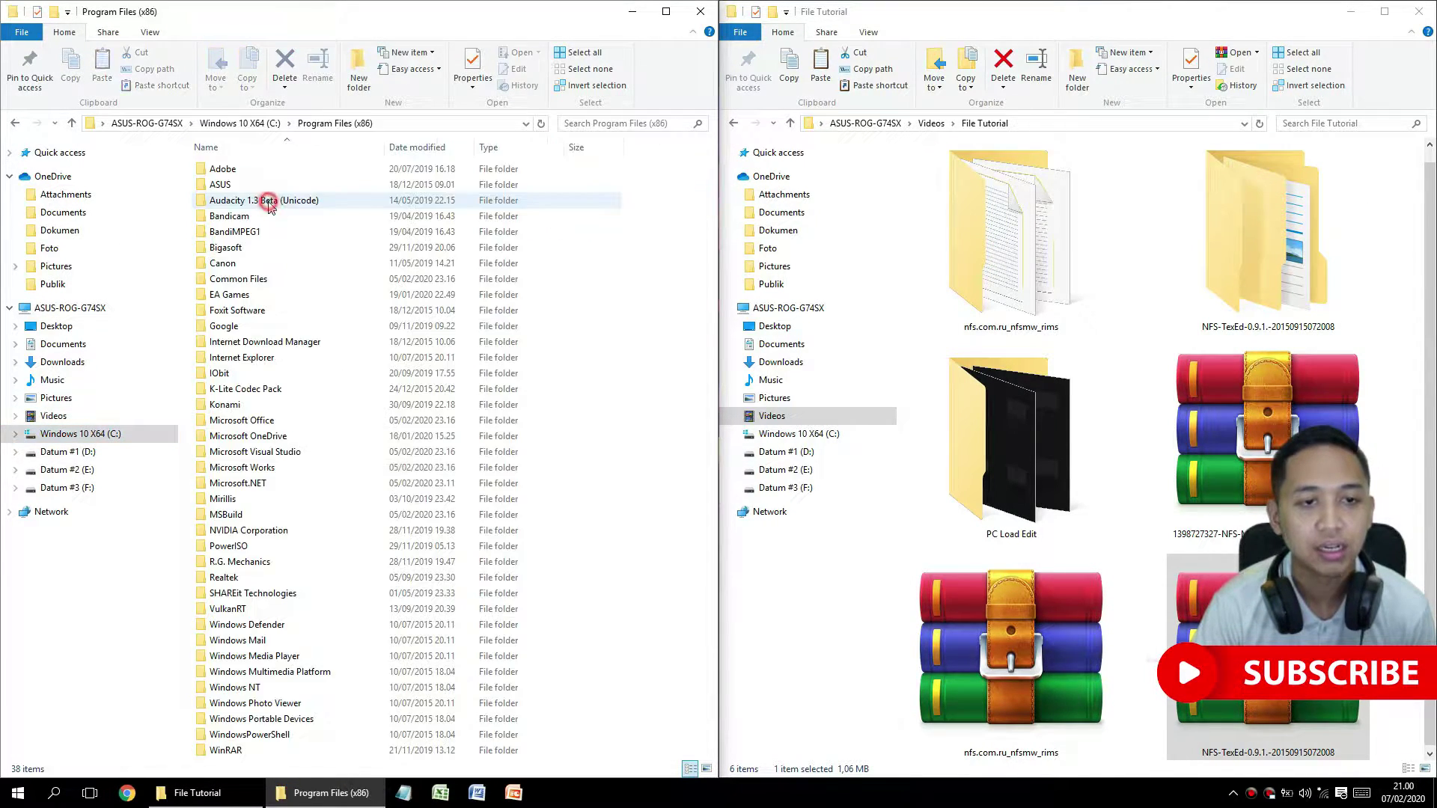
{"action": "double_click", "coordinate": [261, 298]}
{"action": "double_click", "coordinate": [271, 171]}
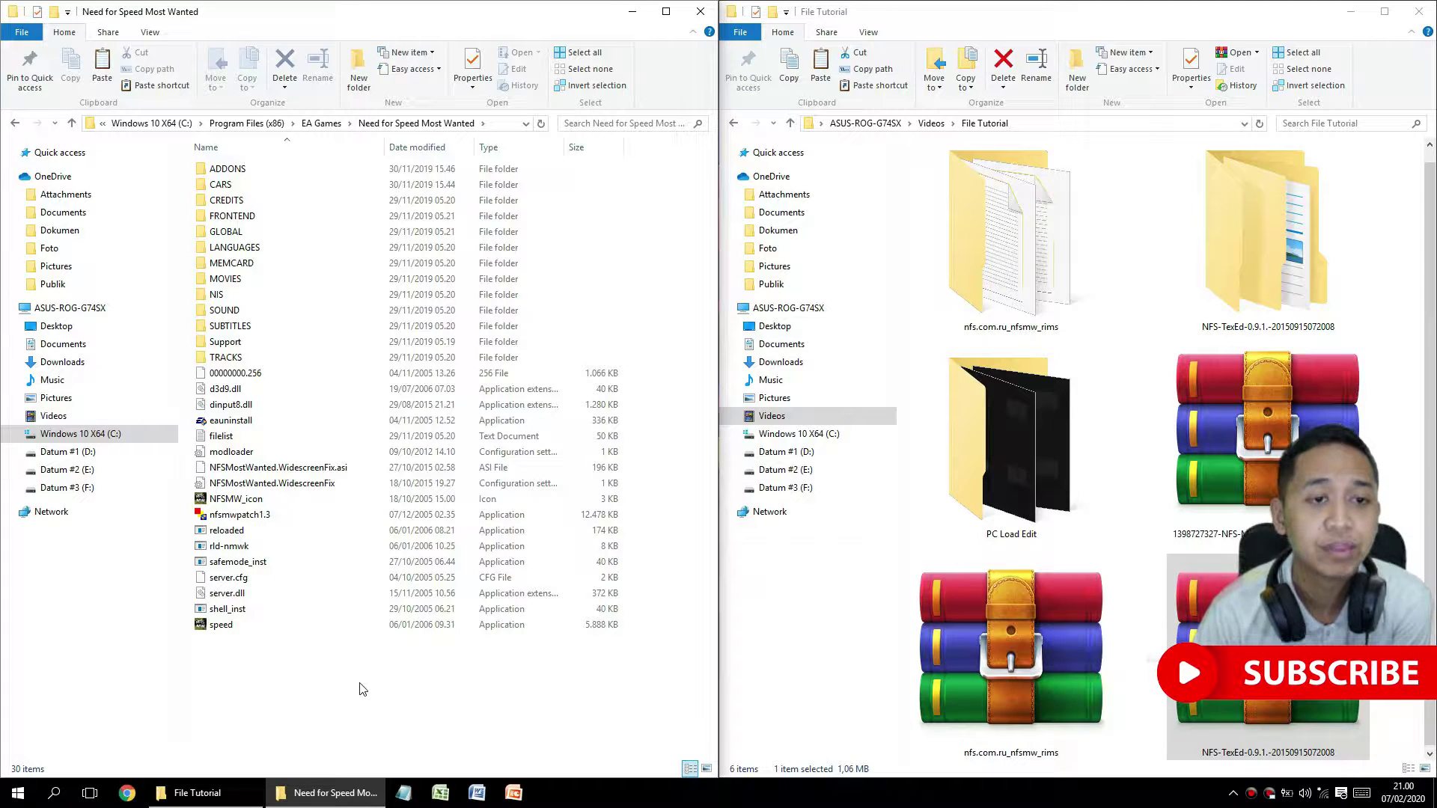
Look inside the WHEELS folder within the game's CARS folder, and copy the whole WHEELS folder.
{"action": "left_click", "coordinate": [234, 186]}
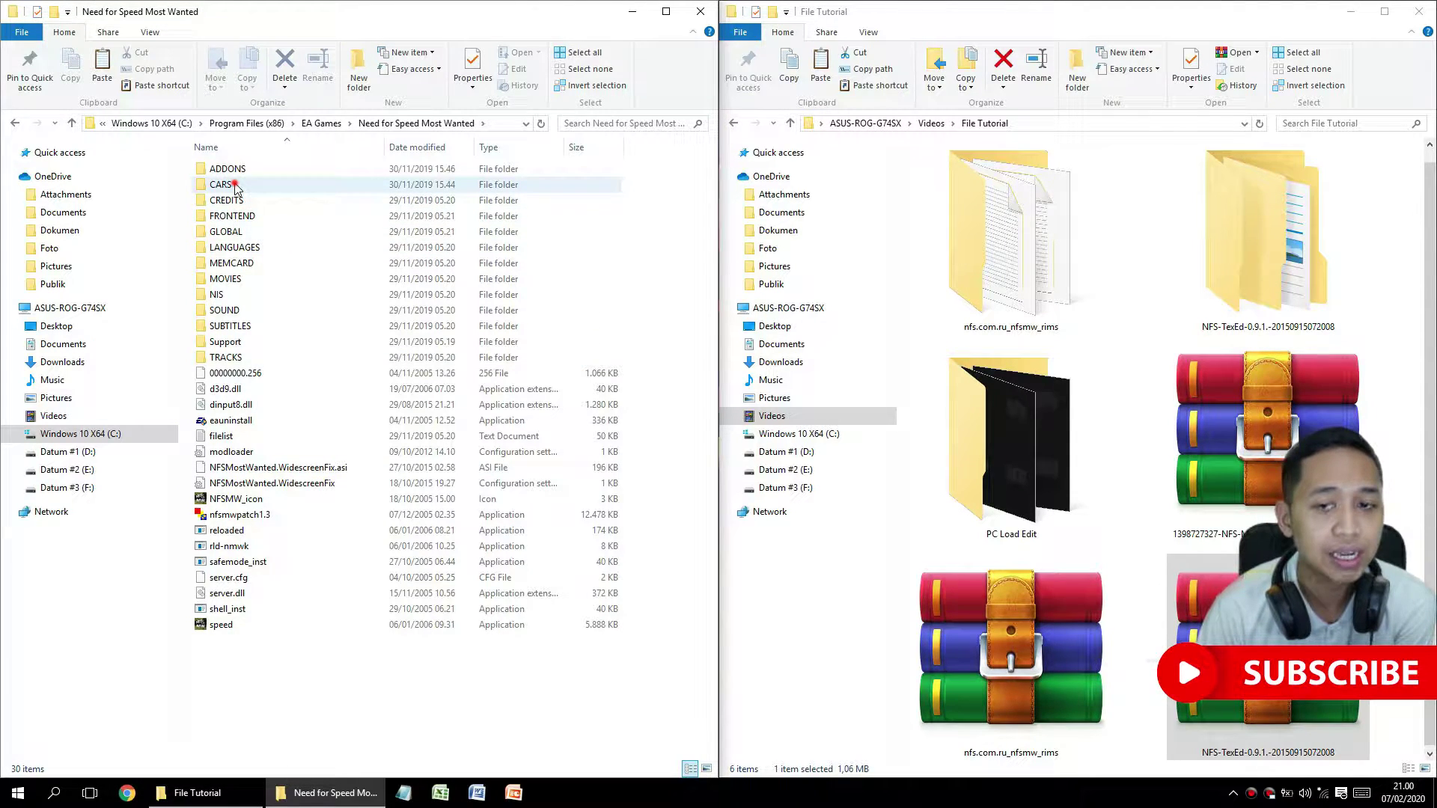
{"action": "double_click", "coordinate": [235, 185]}
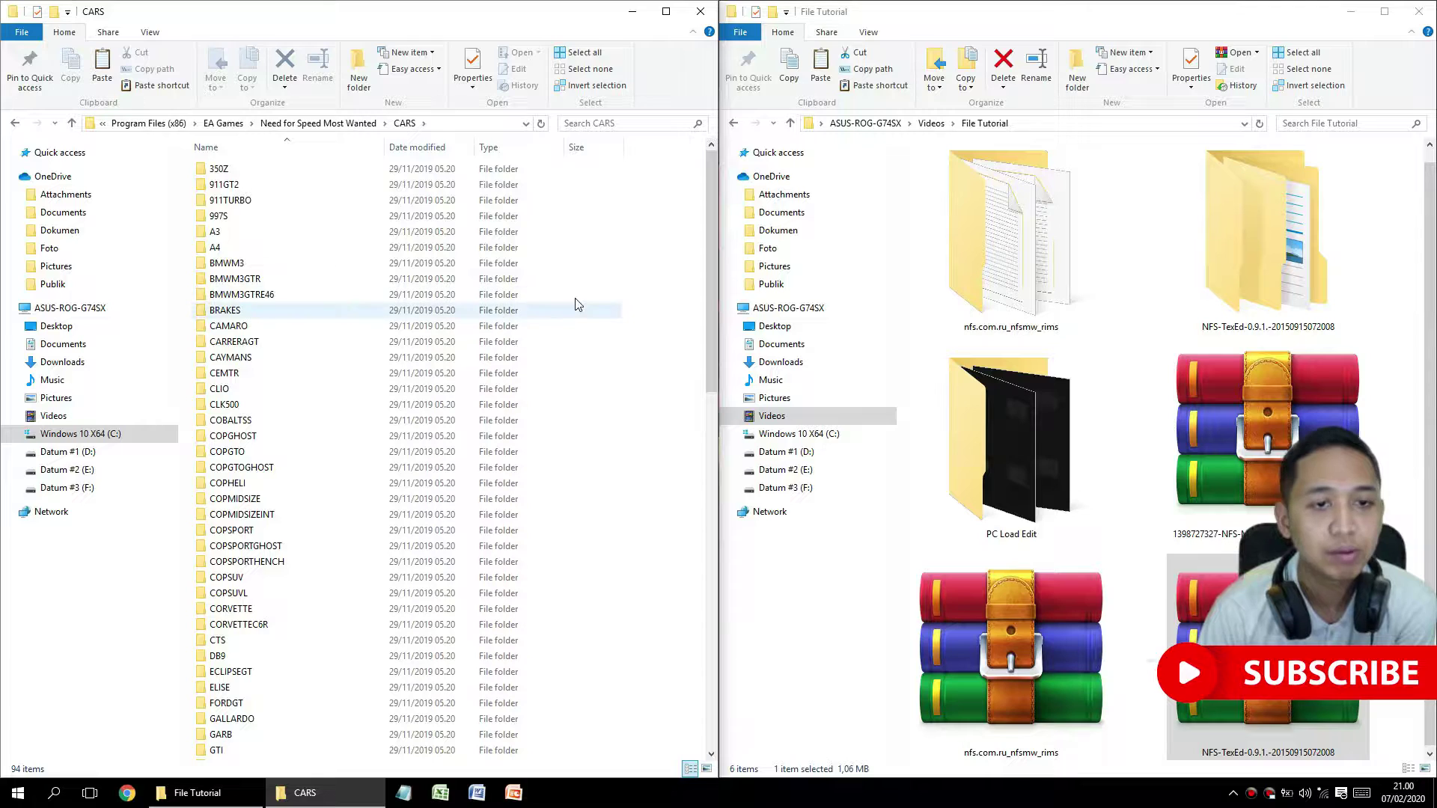
{"action": "scroll", "coordinate": [380, 334], "scroll_direction": "down", "scroll_amount": 11}
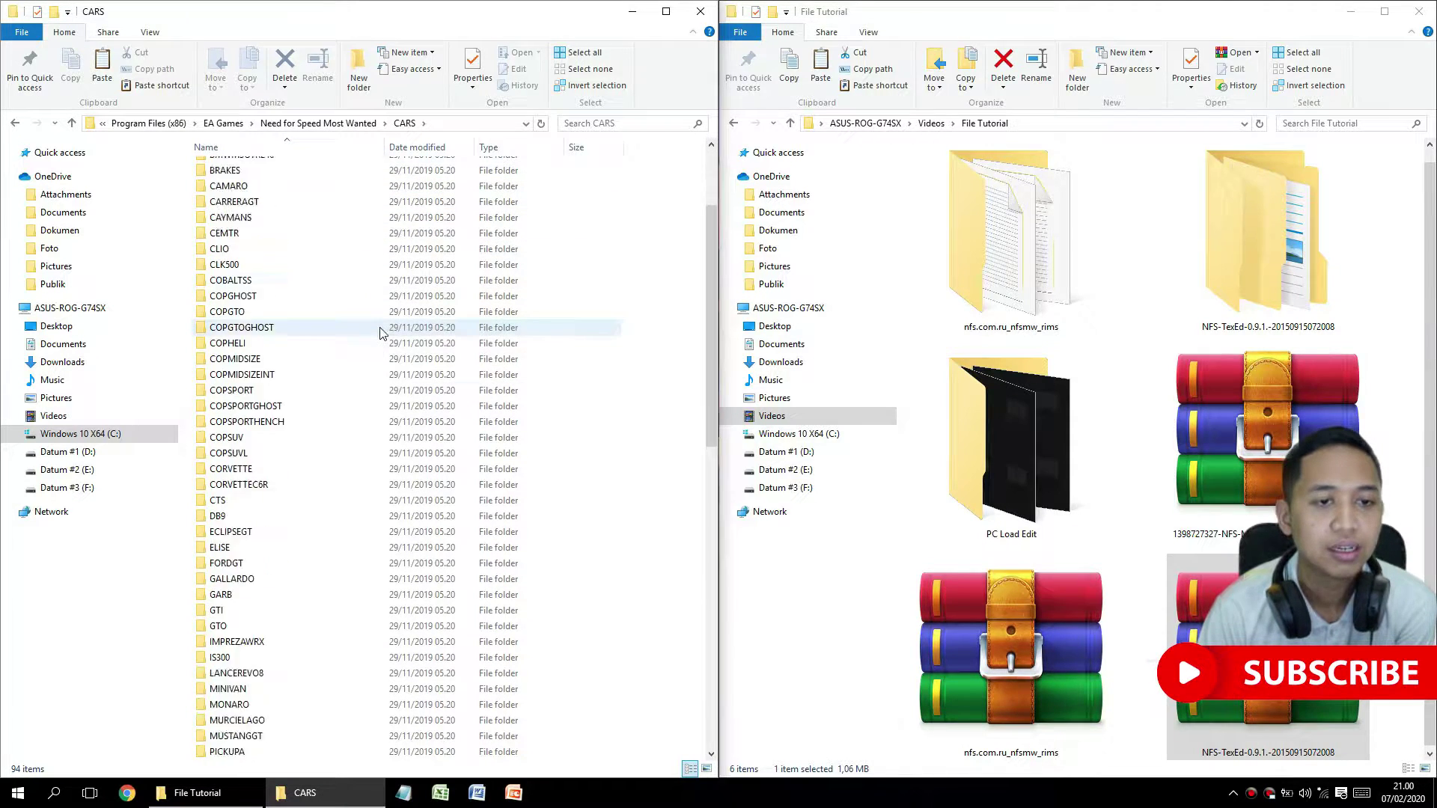
{"action": "scroll", "coordinate": [380, 334], "scroll_direction": "down", "scroll_amount": 8}
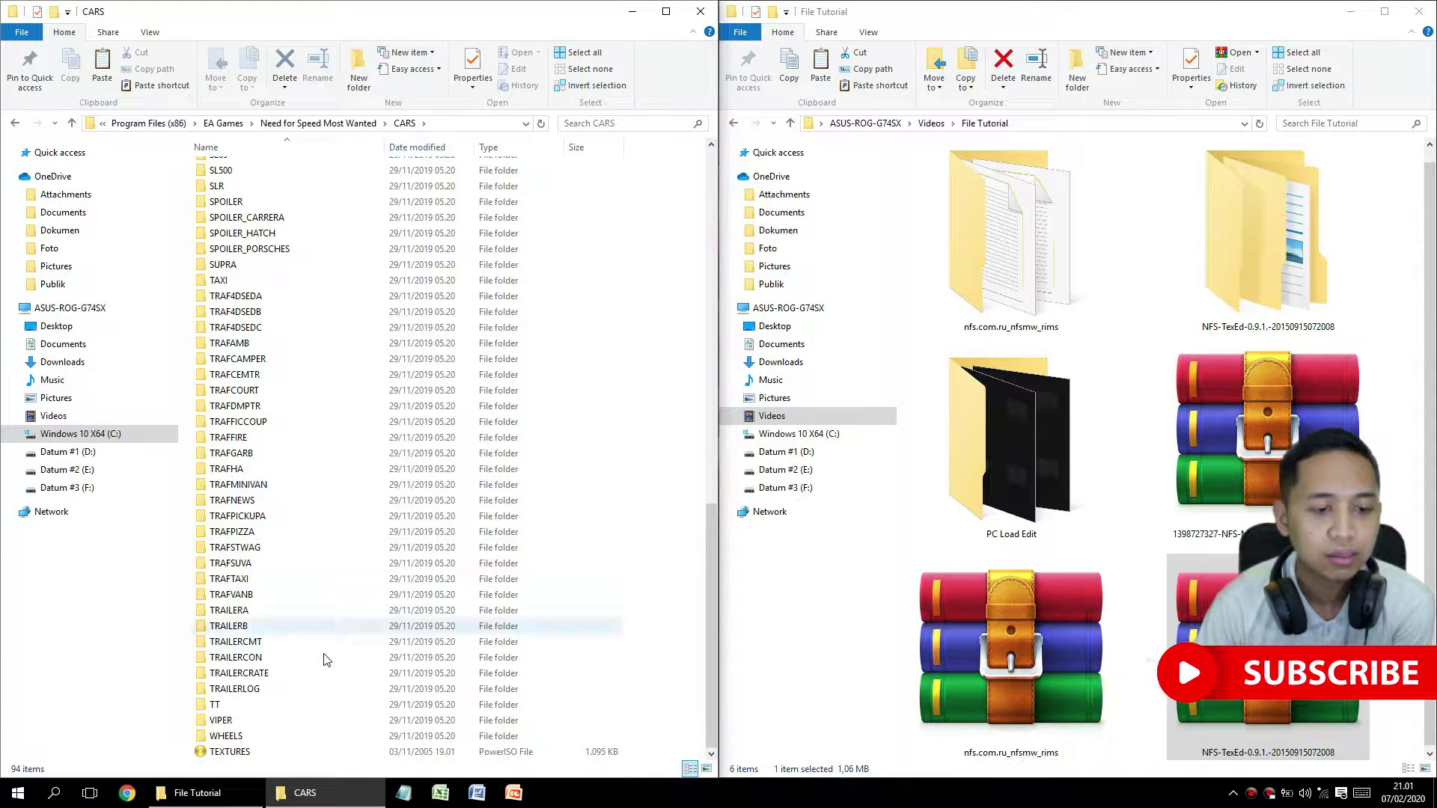
{"action": "left_click", "coordinate": [236, 738]}
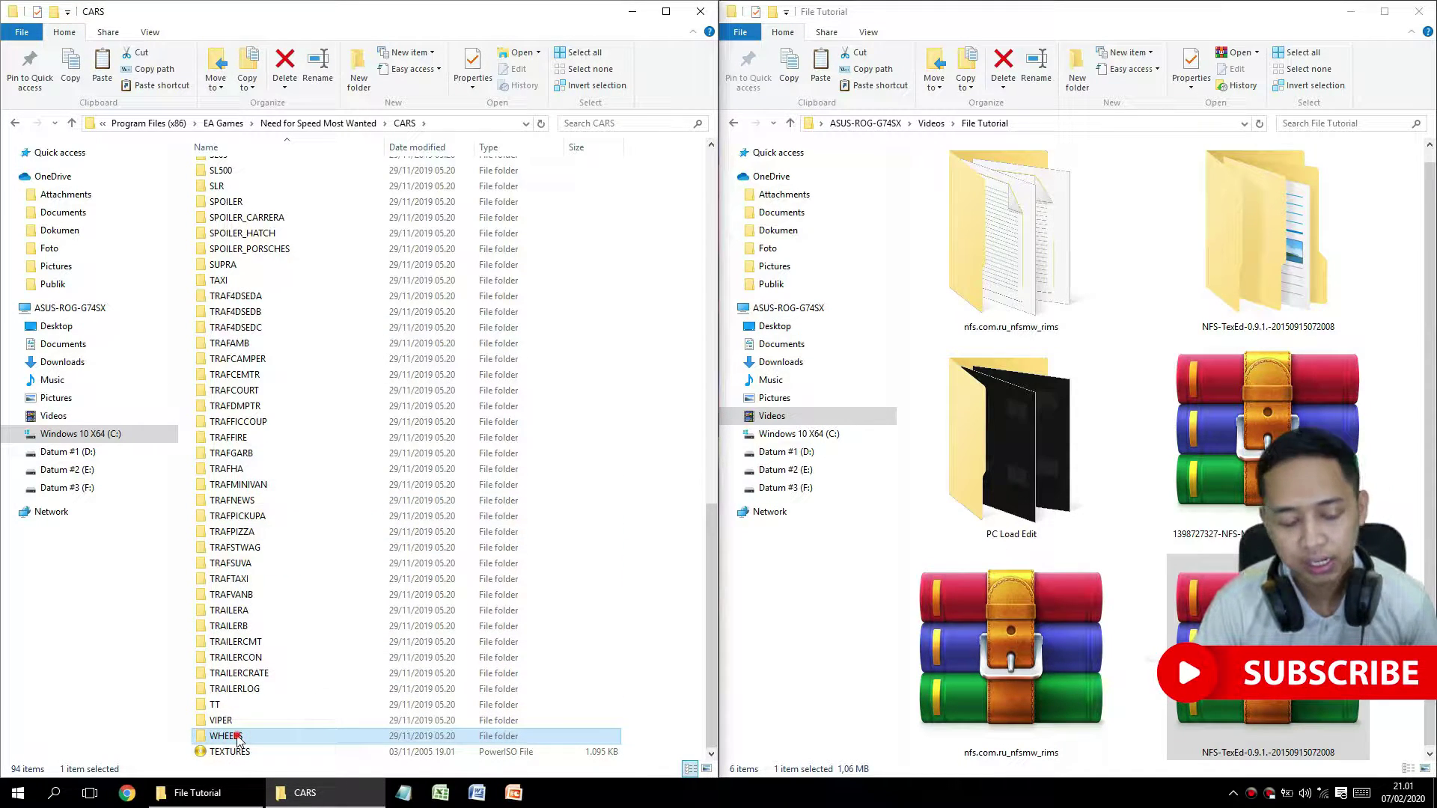
{"action": "double_click", "coordinate": [237, 738]}
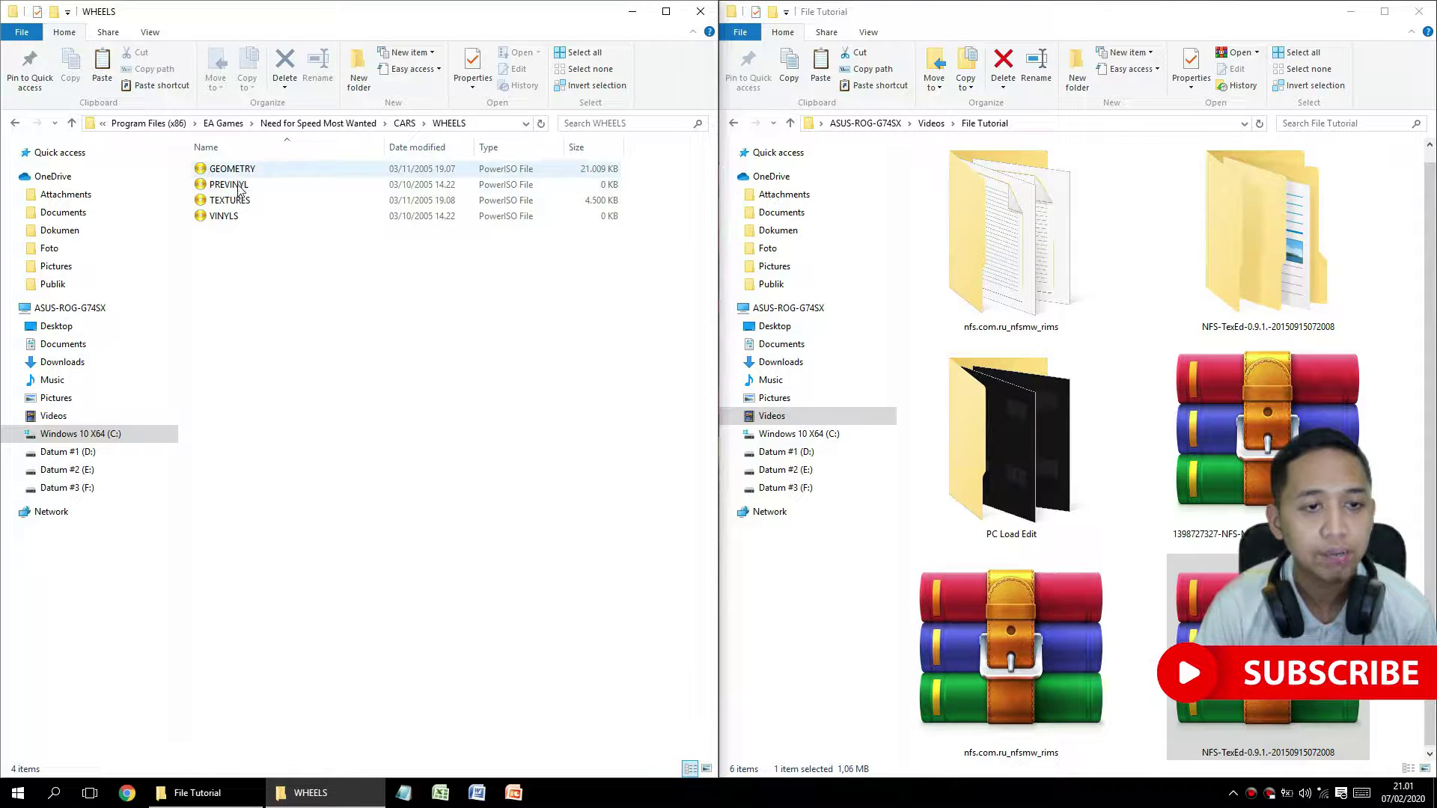
{"action": "left_click", "coordinate": [15, 124]}
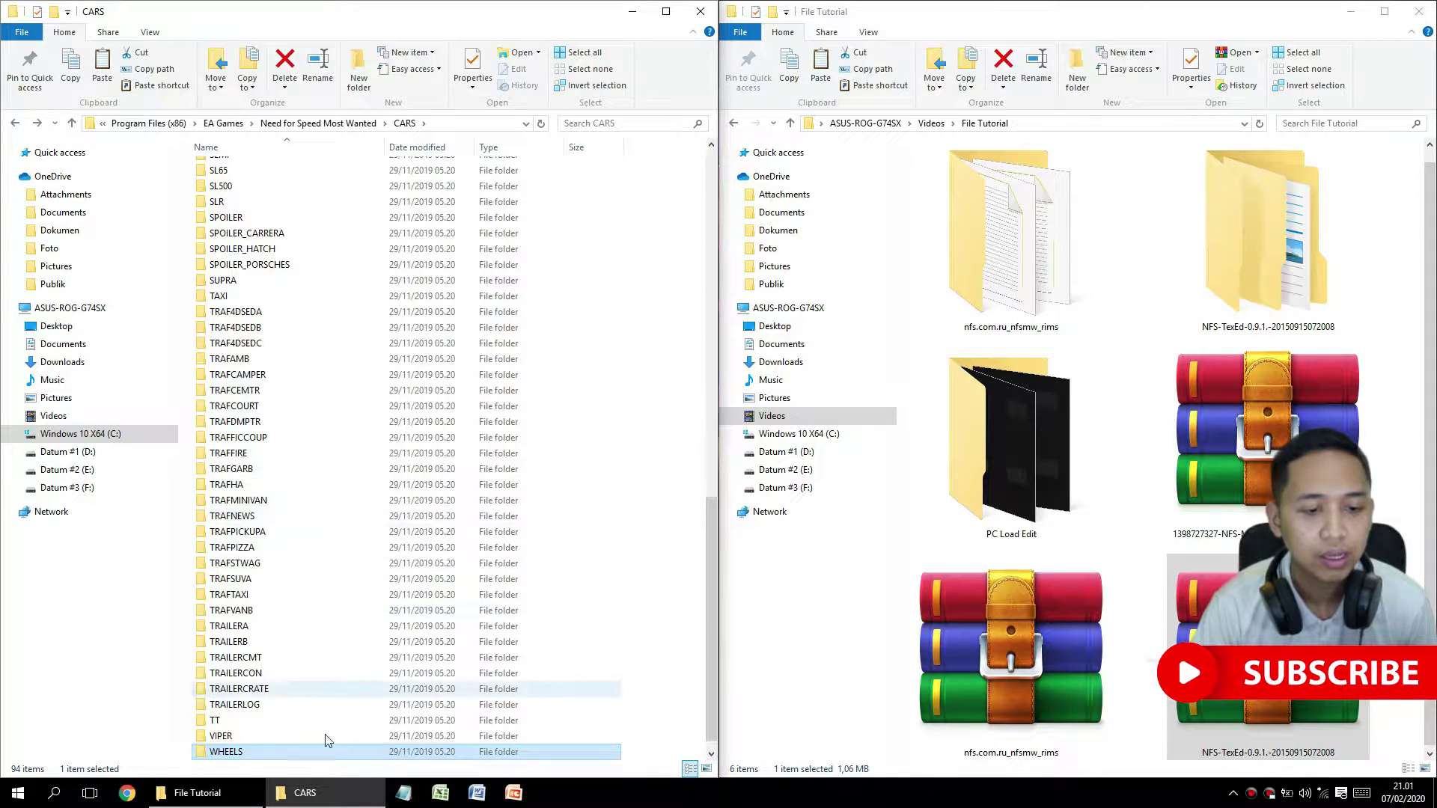
{"action": "left_click", "coordinate": [256, 750]}
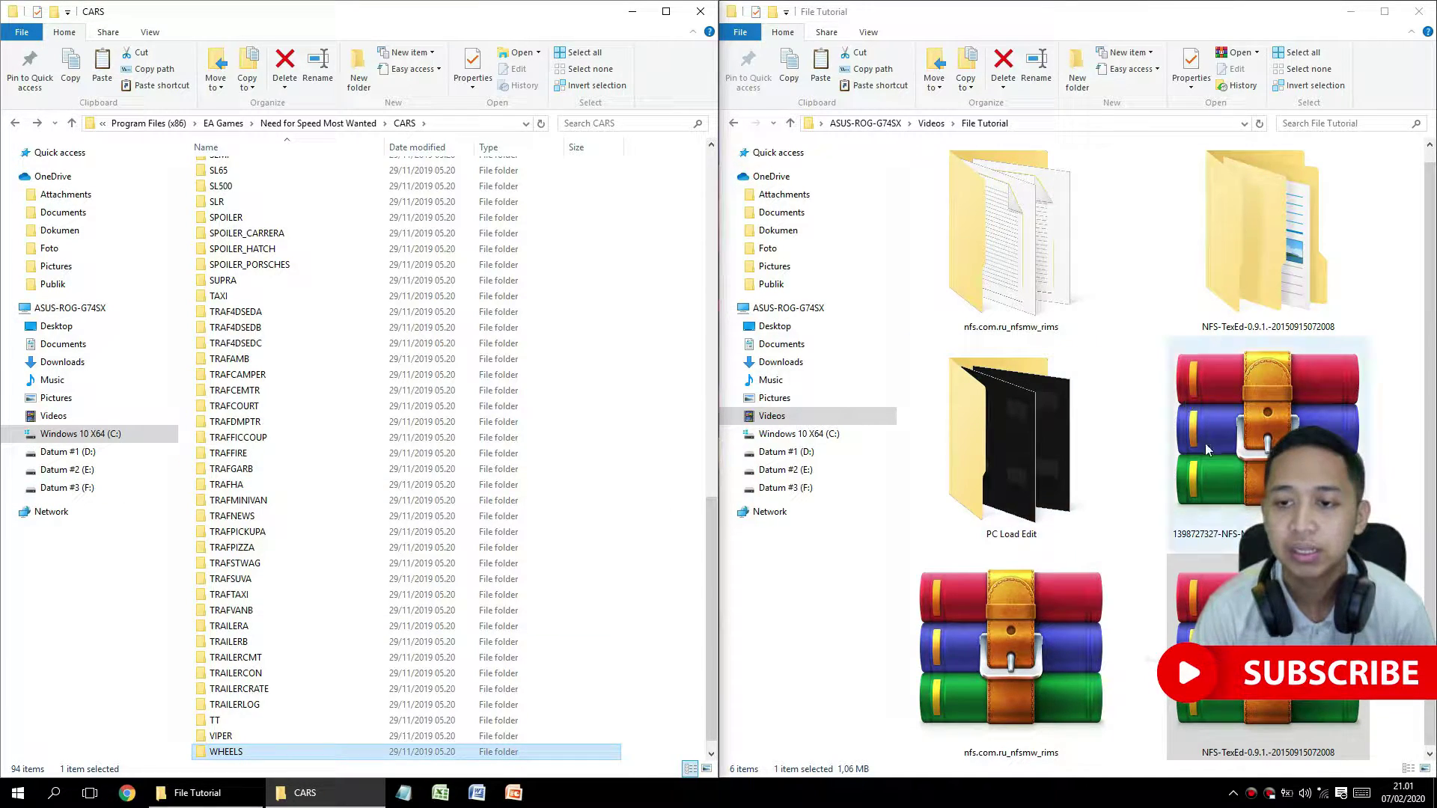
Create a new folder named Backup in the File Tutorial folder.
{"action": "left_click", "coordinate": [1072, 89]}
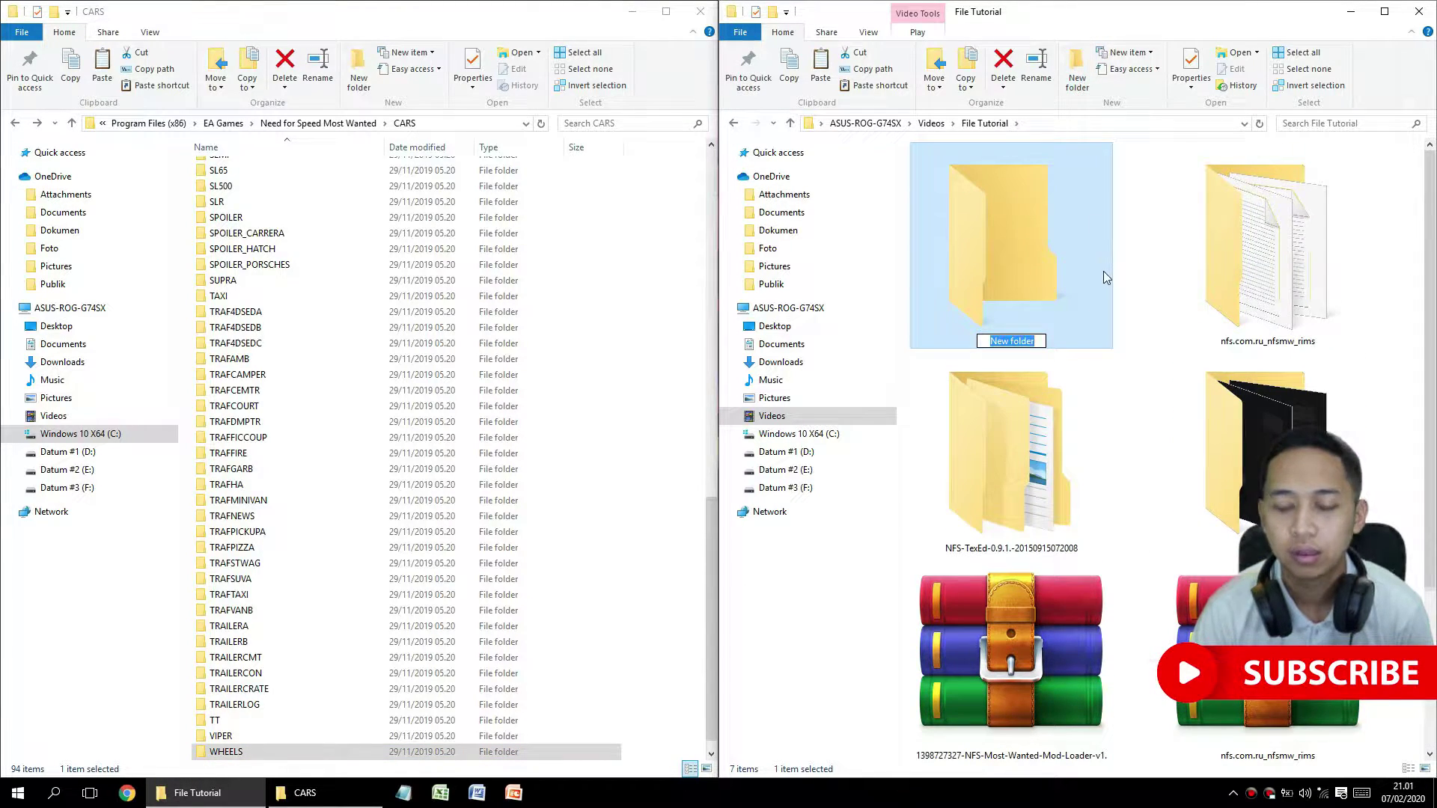
{"action": "type", "text": "GB"}
{"action": "key", "text": "BackSpace"}
{"action": "key", "text": "BackSpace"}
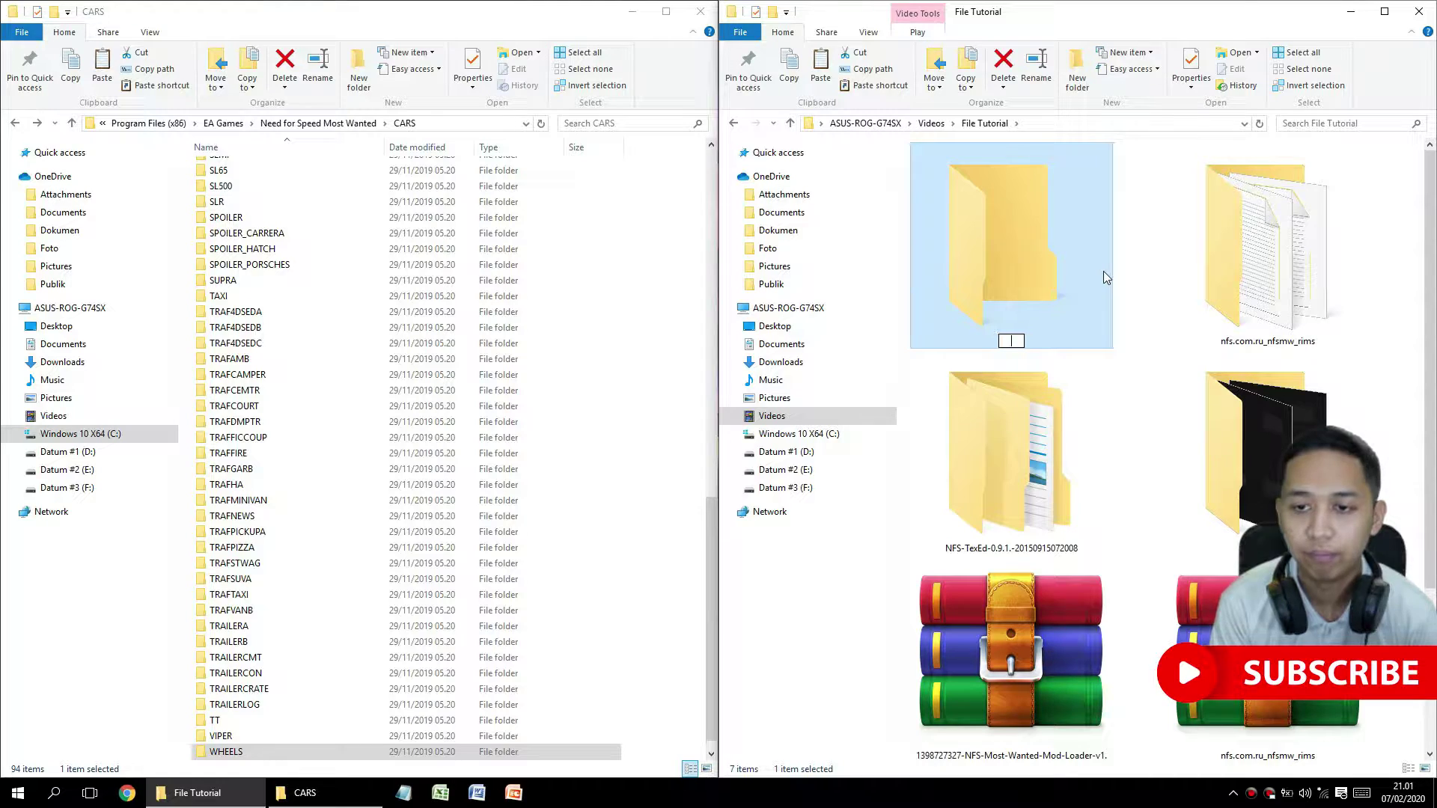
{"action": "type", "text": "Backup"}
{"action": "key", "text": "Return"}
Paste the copied WHEELS folder into the Backup folder and return to File Tutorial.
{"action": "double_click", "coordinate": [1019, 271]}
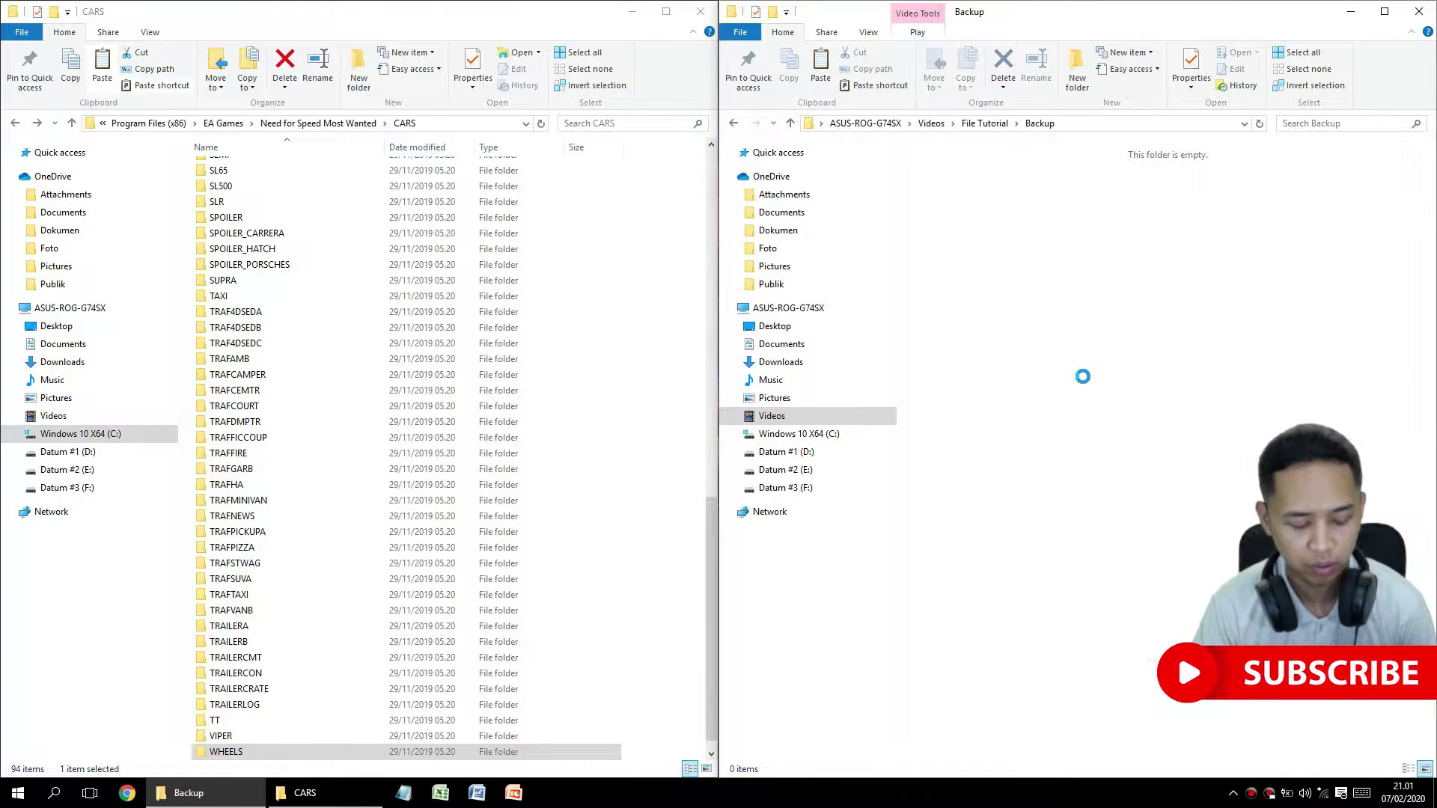
{"action": "key", "text": "ctrl+v"}
{"action": "left_click", "coordinate": [1084, 378]}
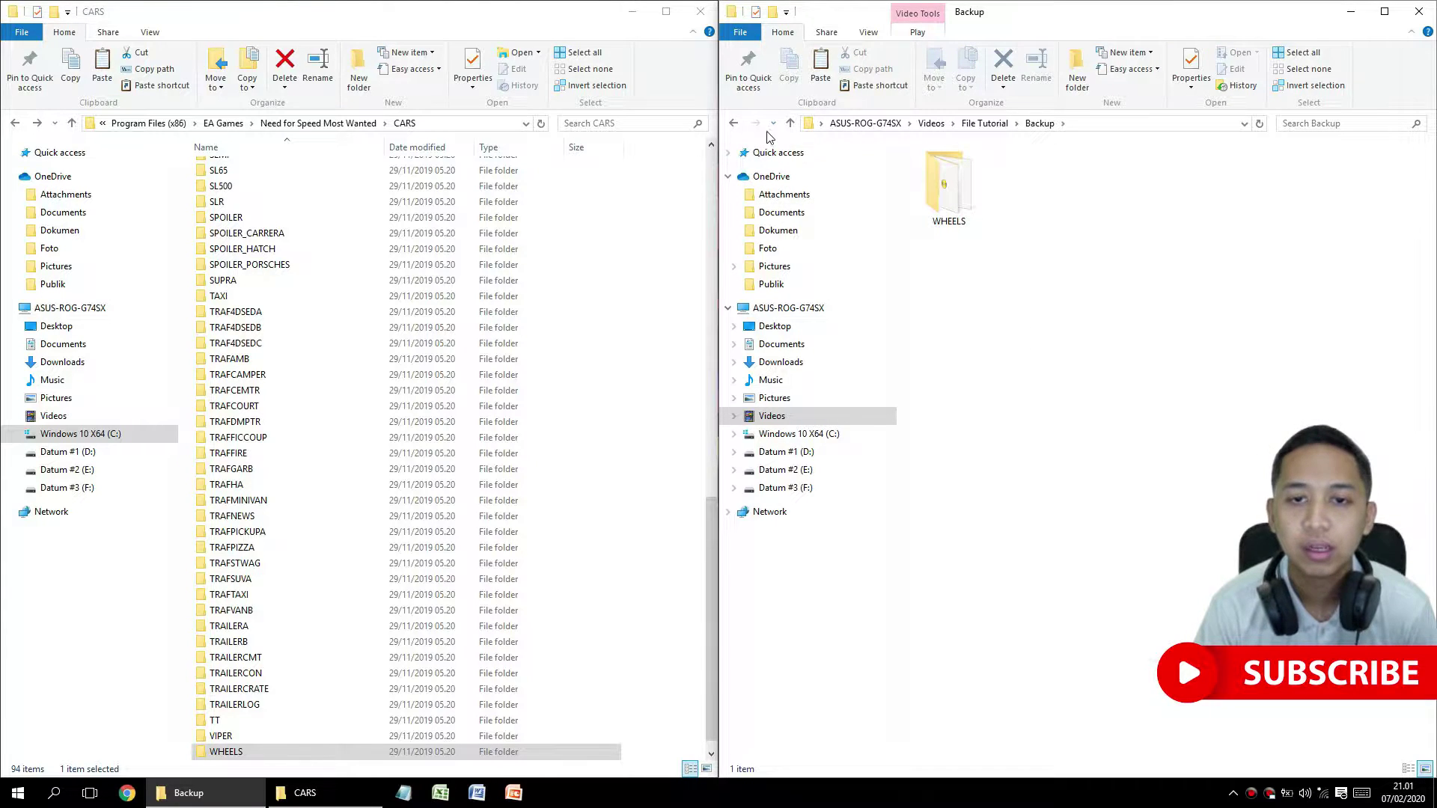
{"action": "left_click", "coordinate": [733, 123]}
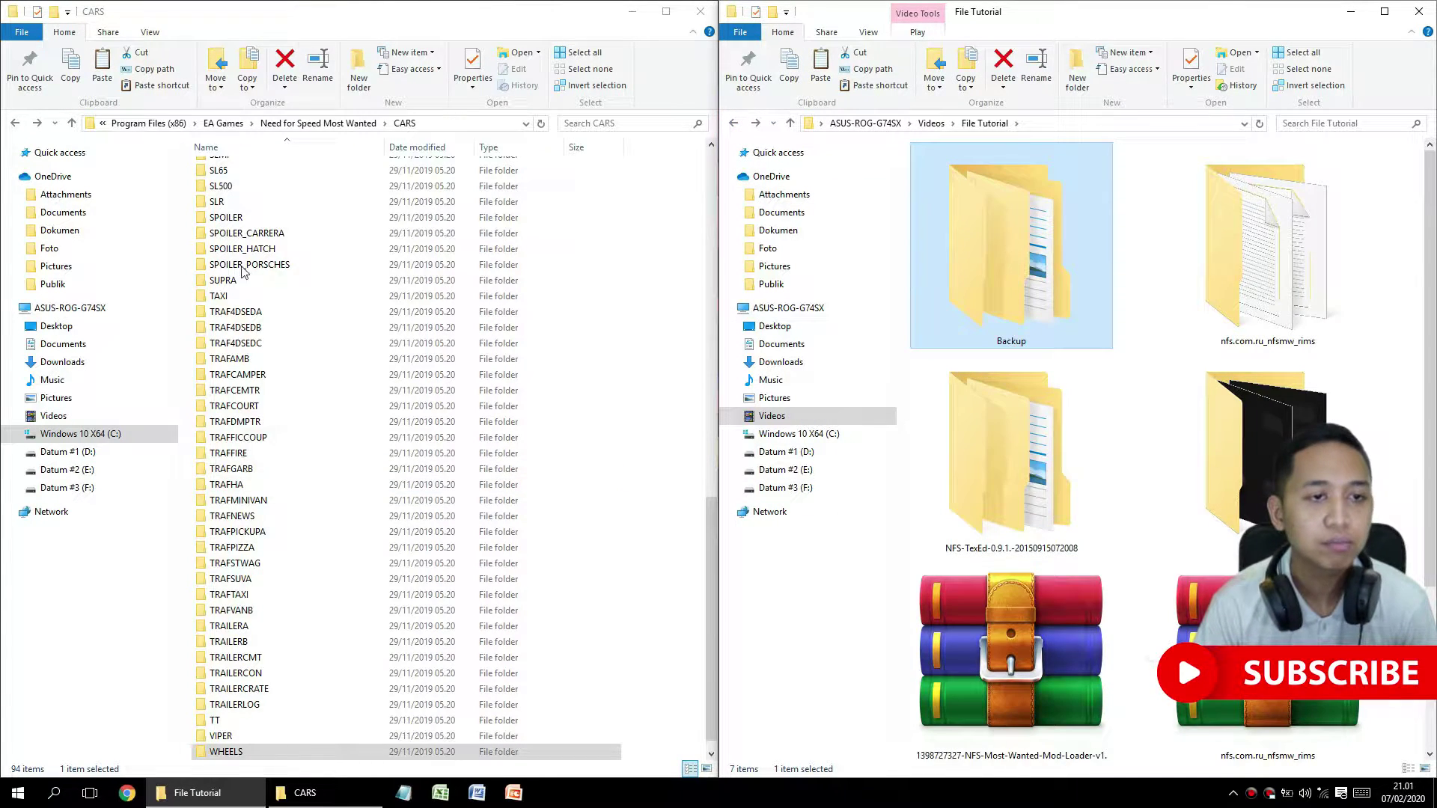
Open the GLOBAL folder inside the Need for Speed Most Wanted folder and copy the GlobalB.lzc file.
{"action": "left_click", "coordinate": [15, 123]}
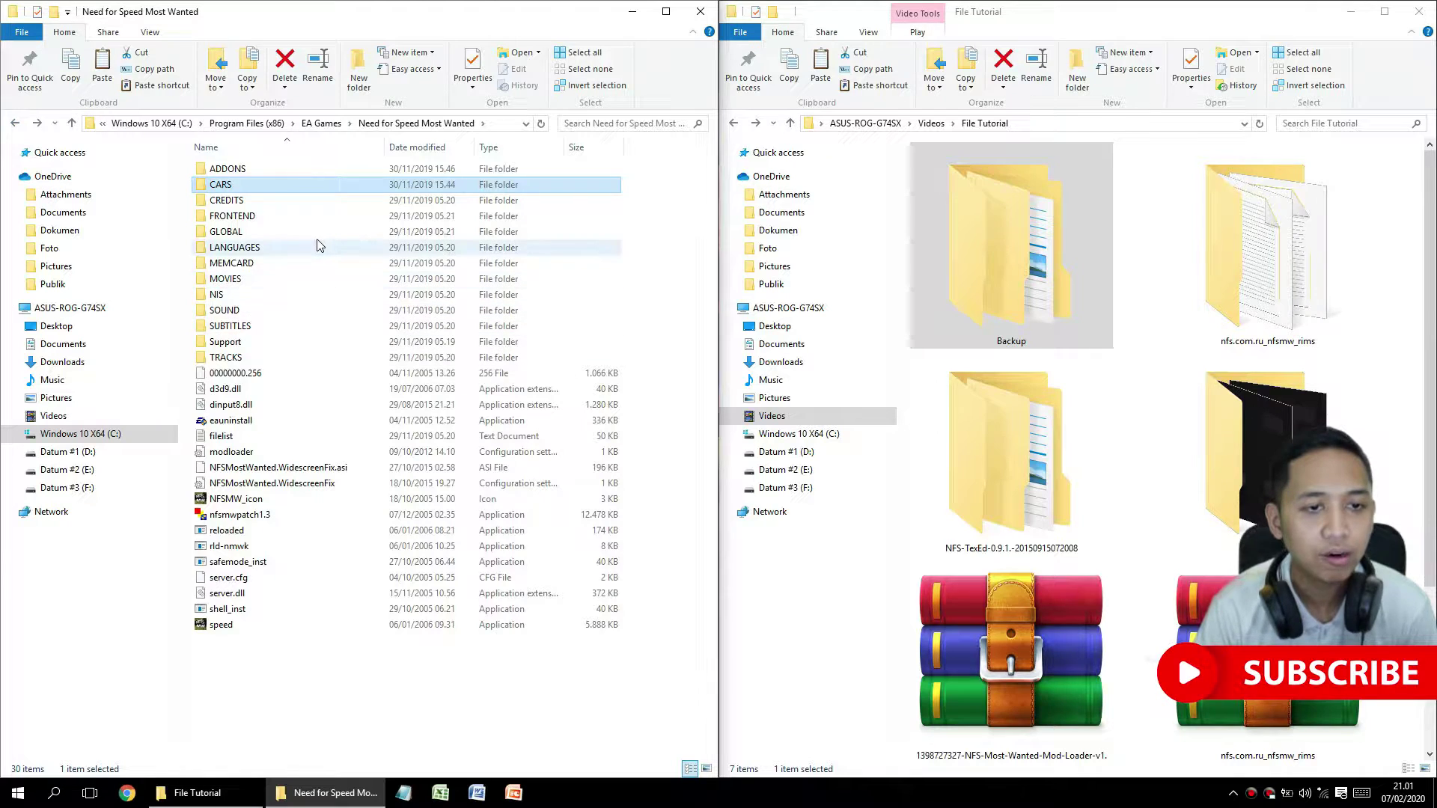
{"action": "double_click", "coordinate": [249, 236]}
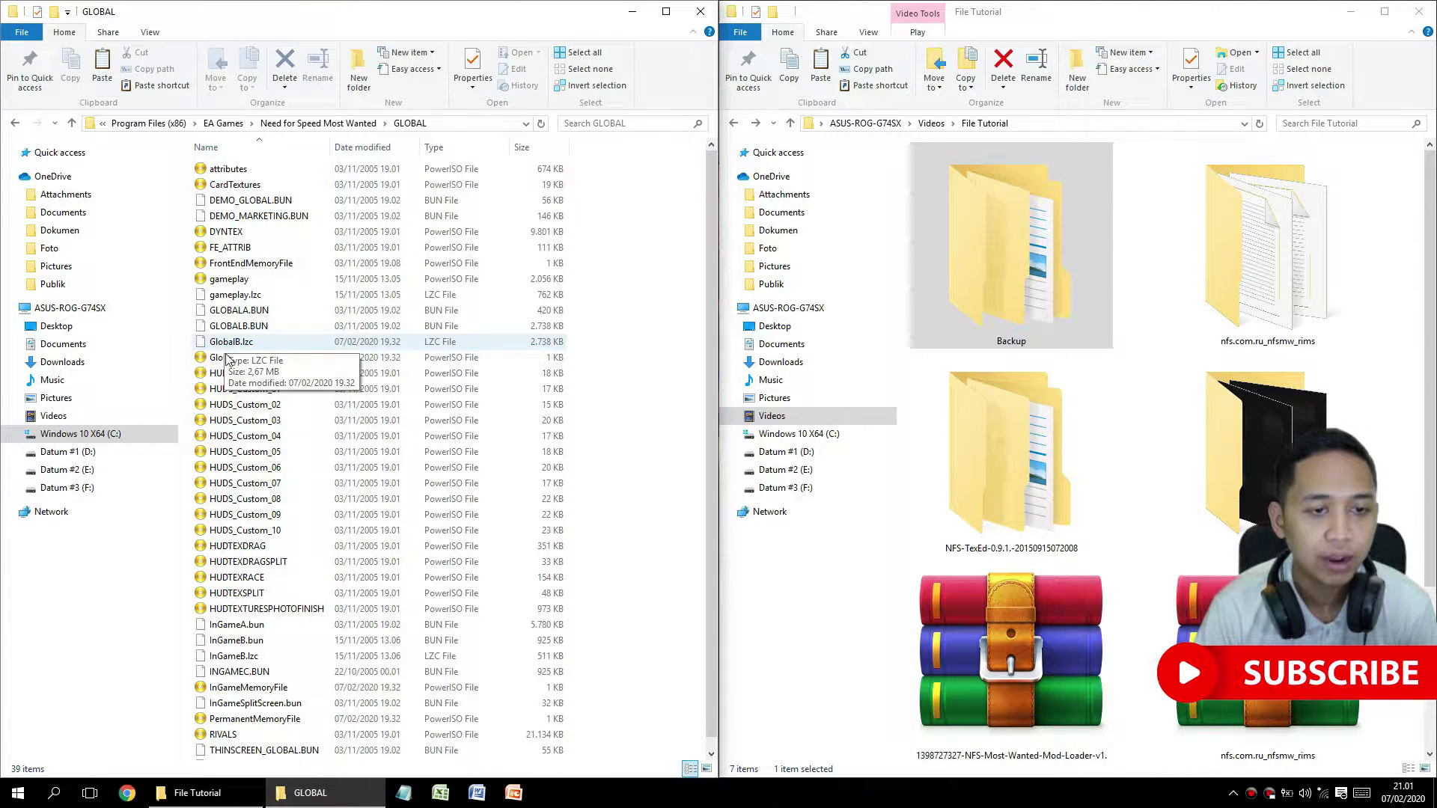
{"action": "left_click", "coordinate": [244, 346]}
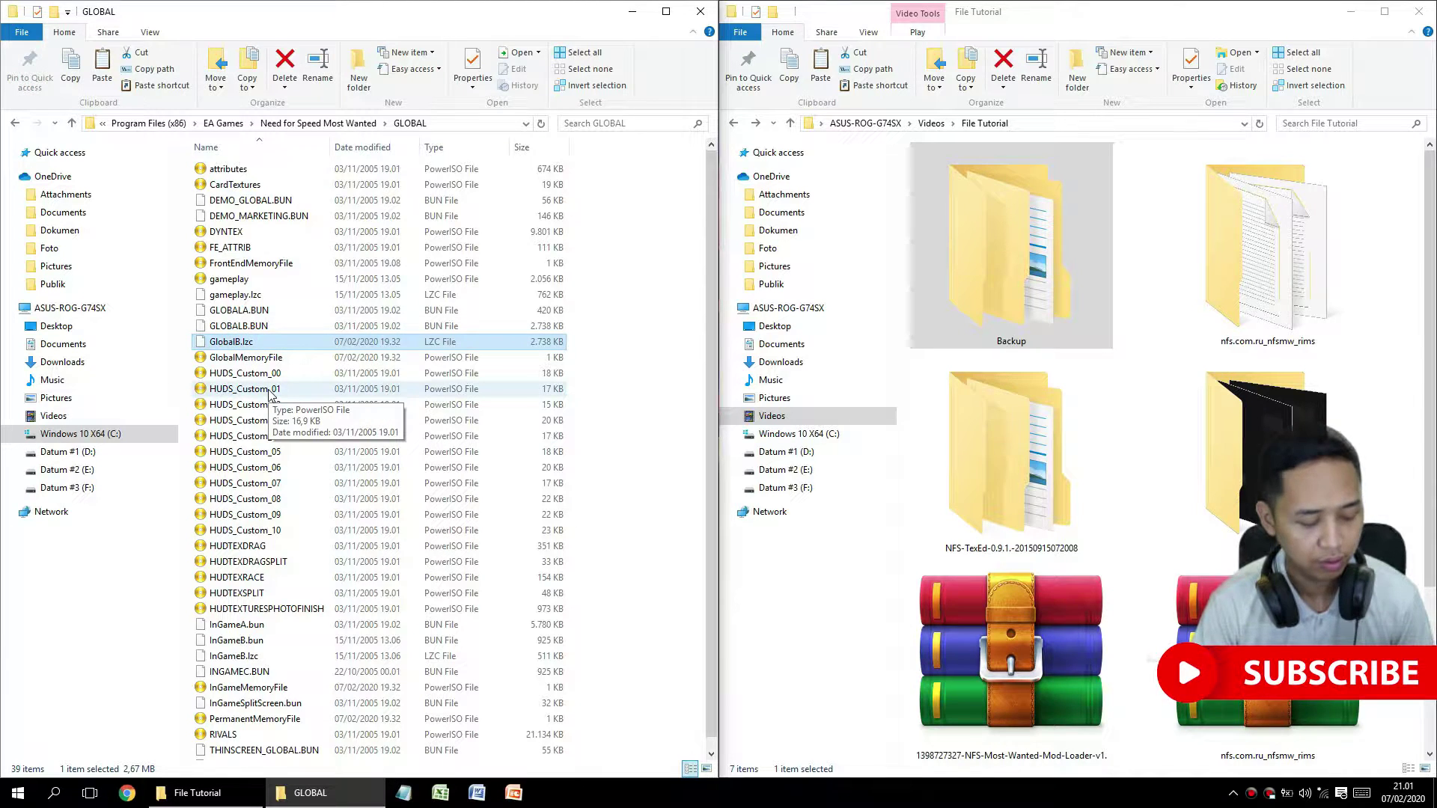
Paste GlobalB.lzc into the Backup folder, and return the two windows to File Tutorial and the Need for Speed Most Wanted folder.
{"action": "double_click", "coordinate": [959, 298]}
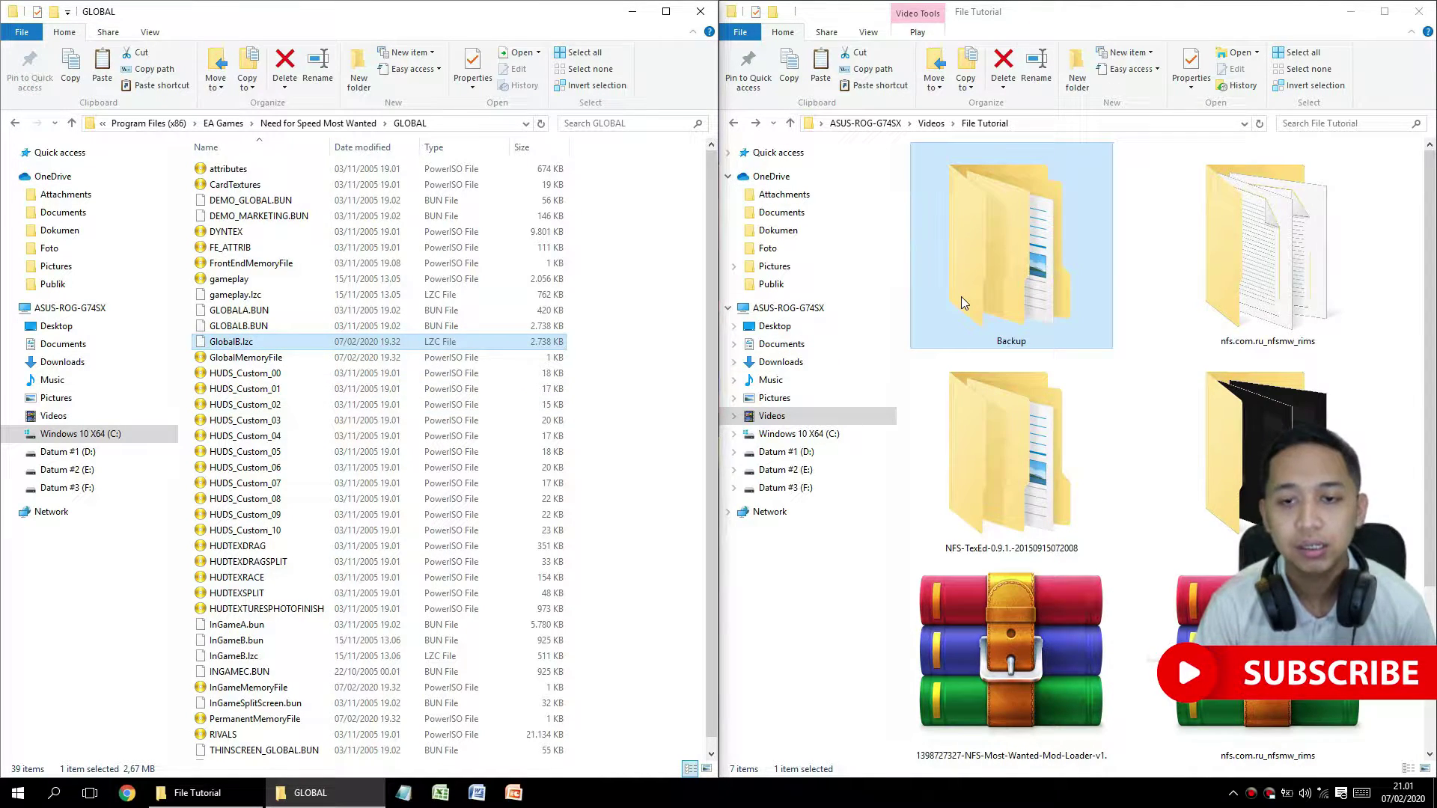
{"action": "key", "text": "ctrl+v"}
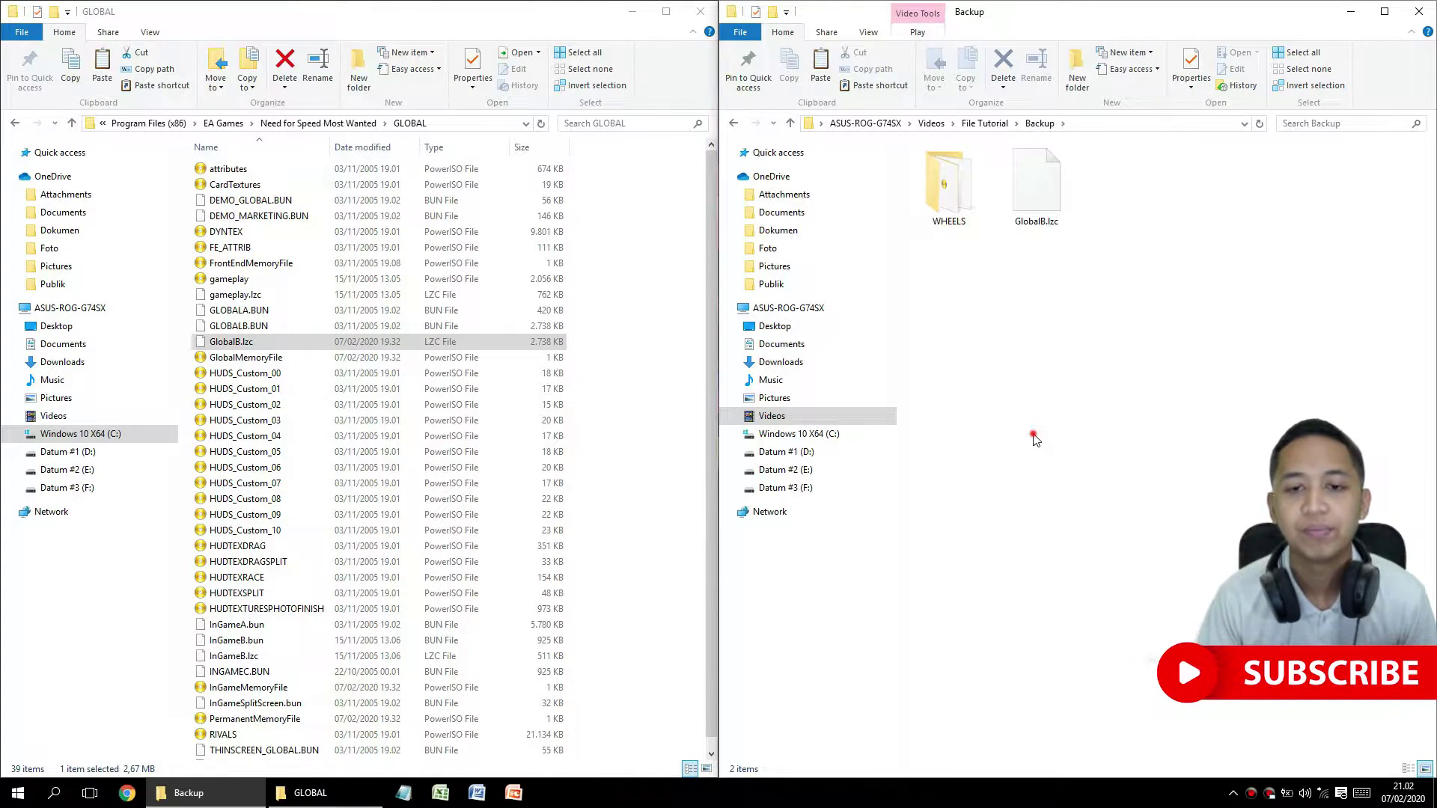
{"action": "left_click", "coordinate": [733, 124]}
{"action": "left_click", "coordinate": [1157, 375]}
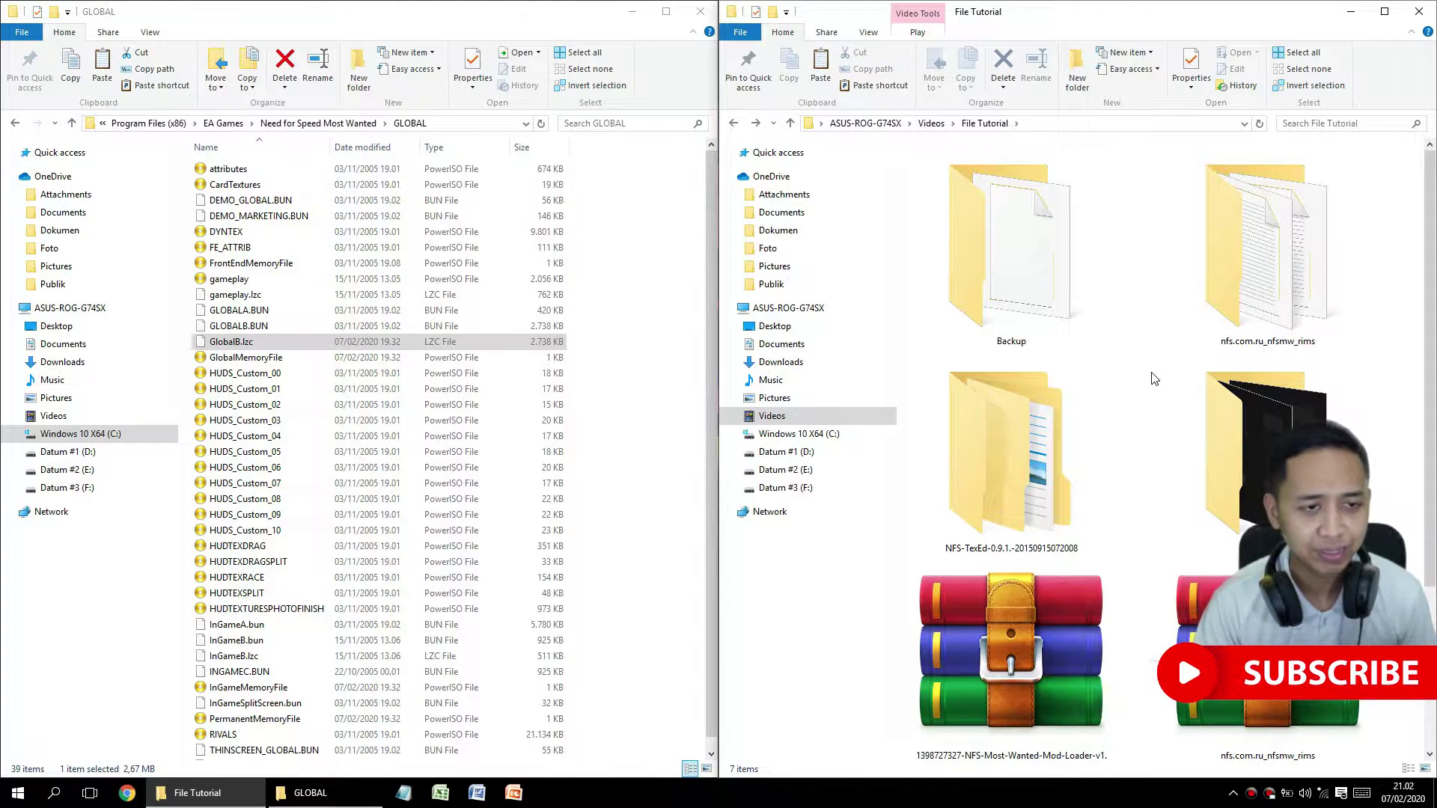
{"action": "left_click", "coordinate": [15, 123]}
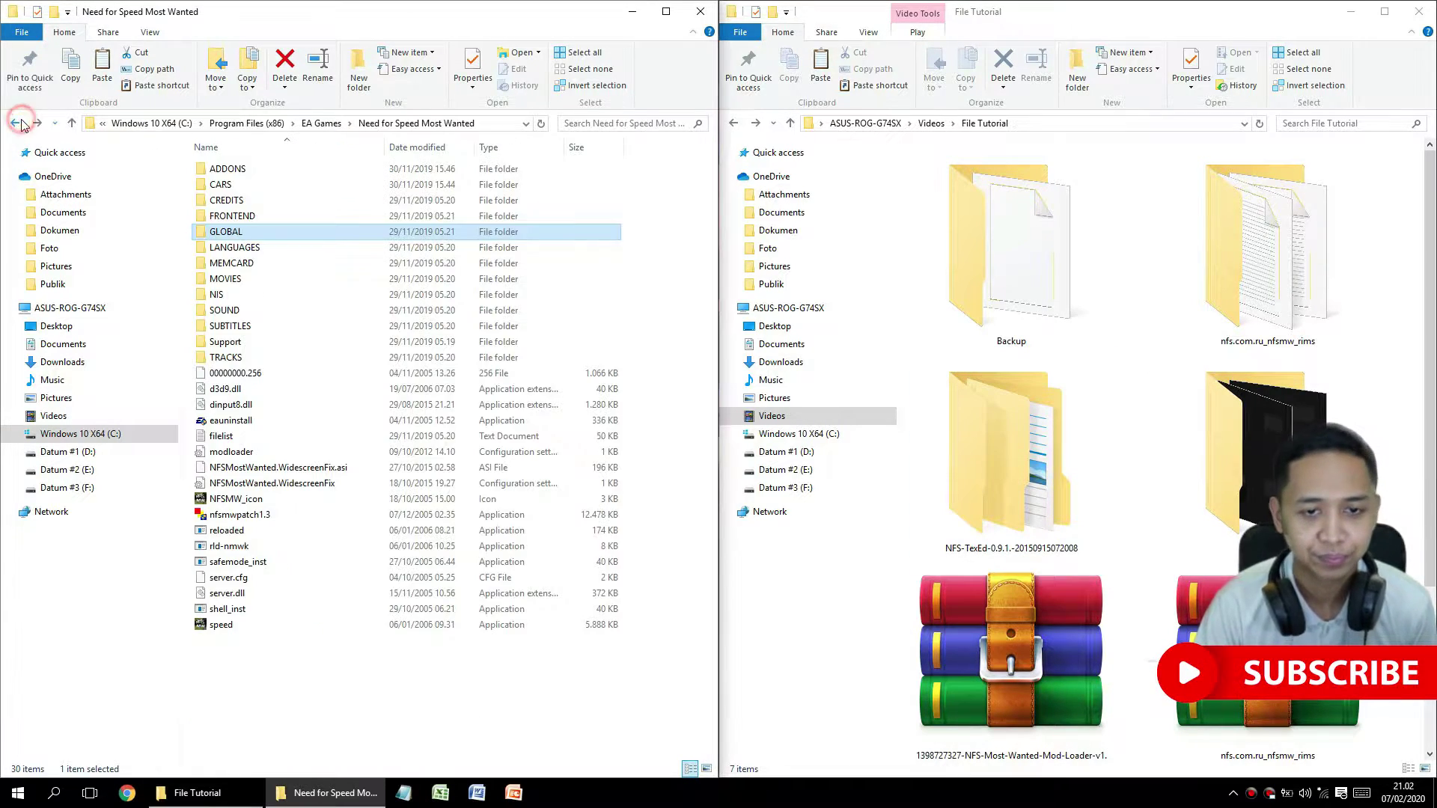
Look through the extracted nfs.com.ru_nfsmw_rims folder, including its PC_LOAD image, and return to File Tutorial.
{"action": "double_click", "coordinate": [1246, 274]}
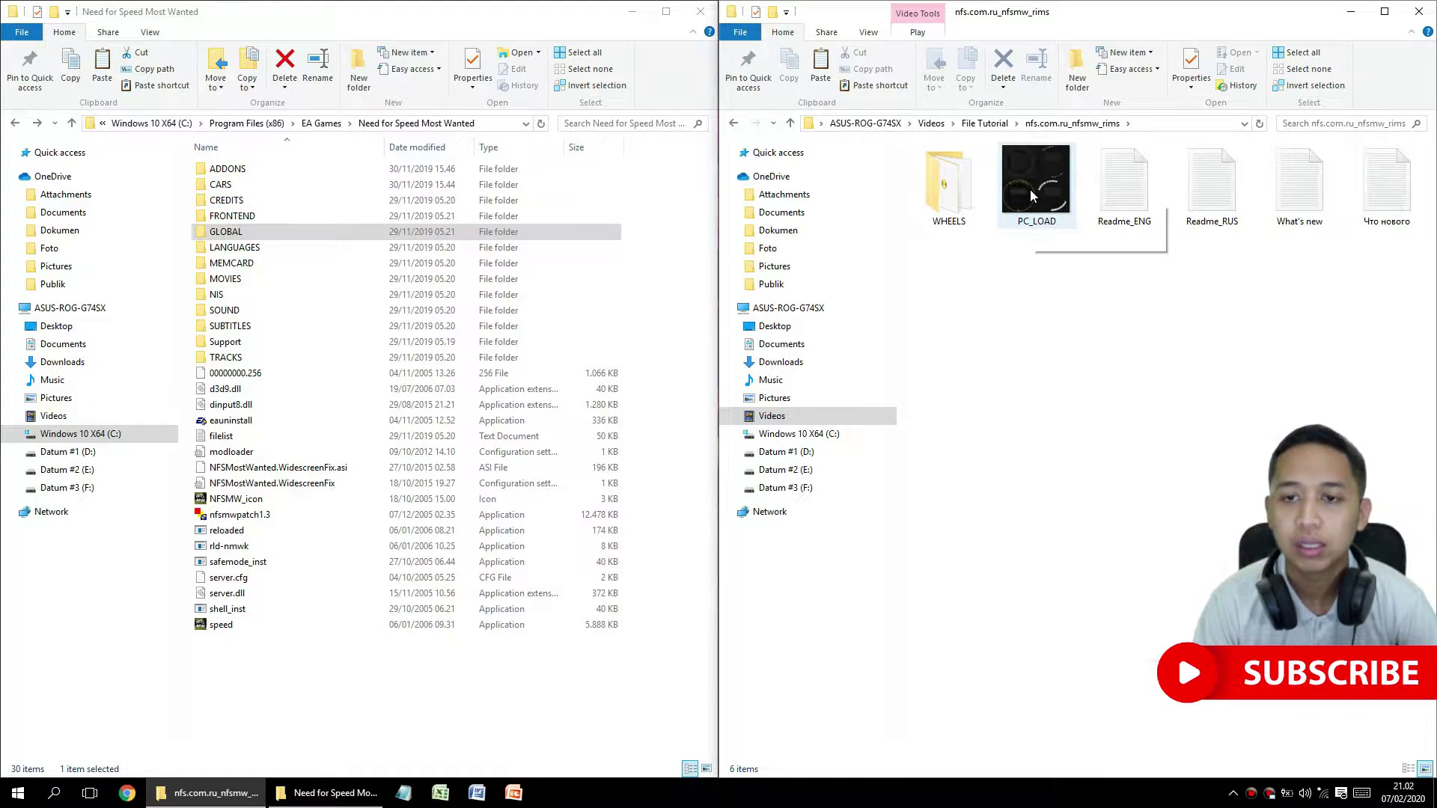
{"action": "left_click", "coordinate": [1037, 203]}
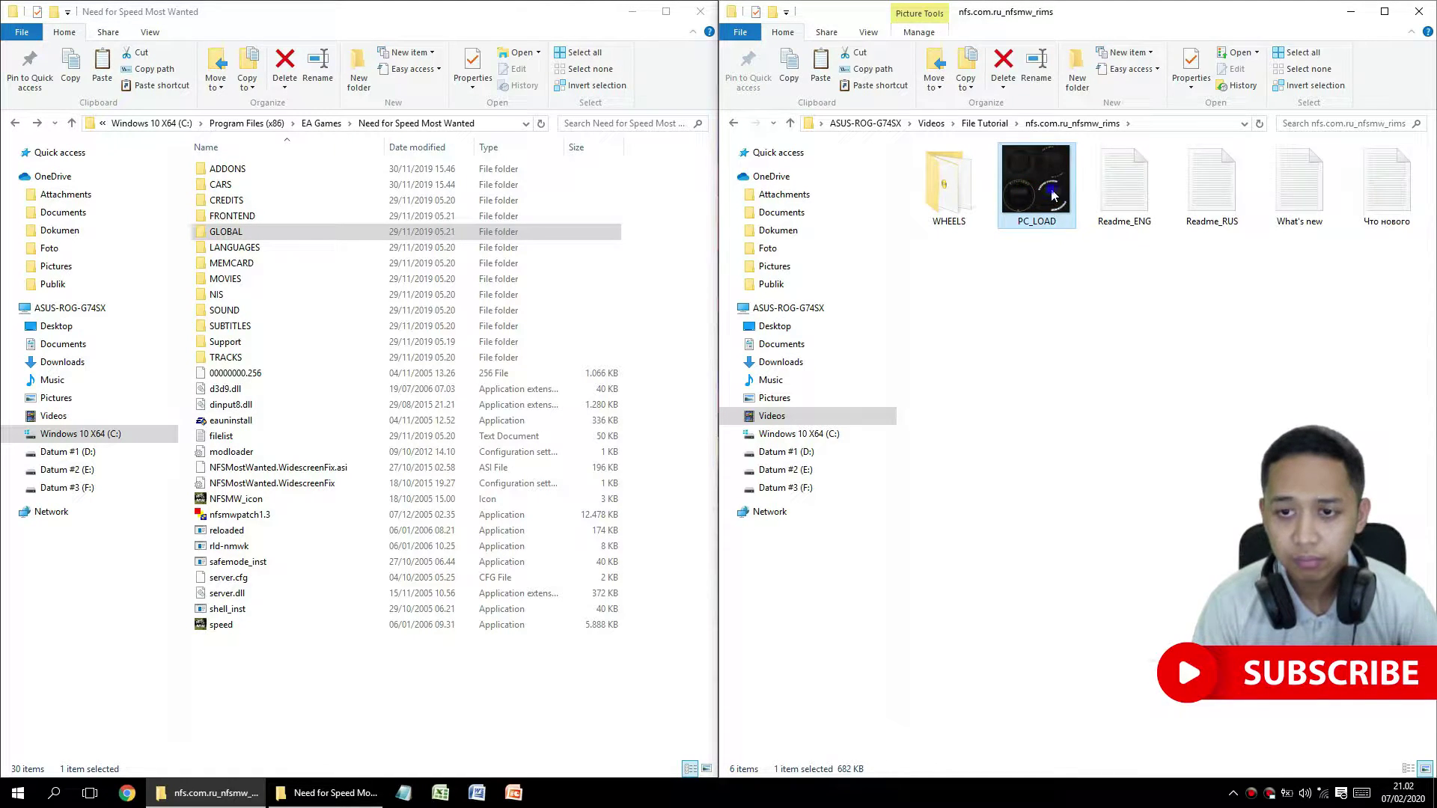
{"action": "right_click", "coordinate": [1052, 196]}
{"action": "left_click", "coordinate": [1026, 278]}
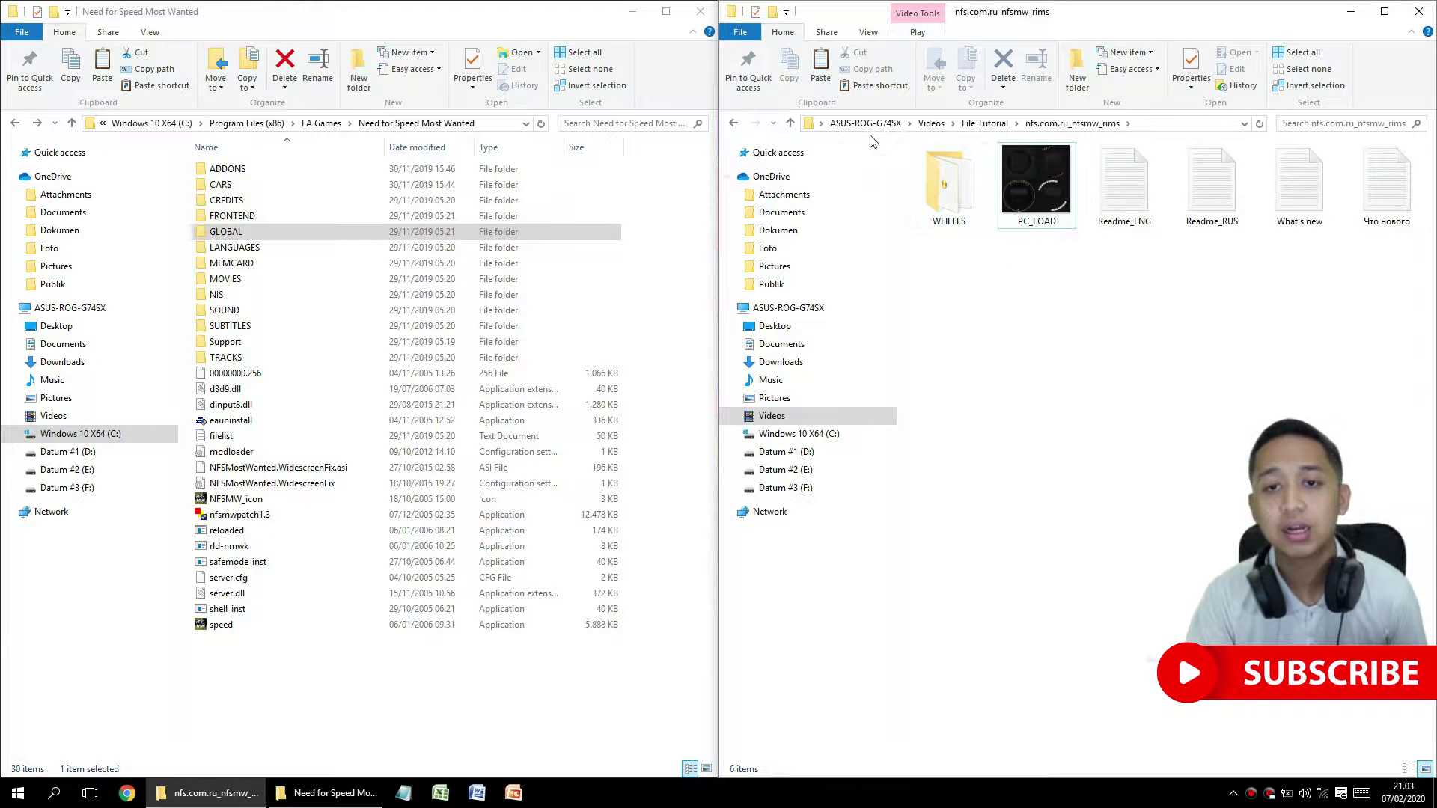
{"action": "left_click", "coordinate": [729, 123]}
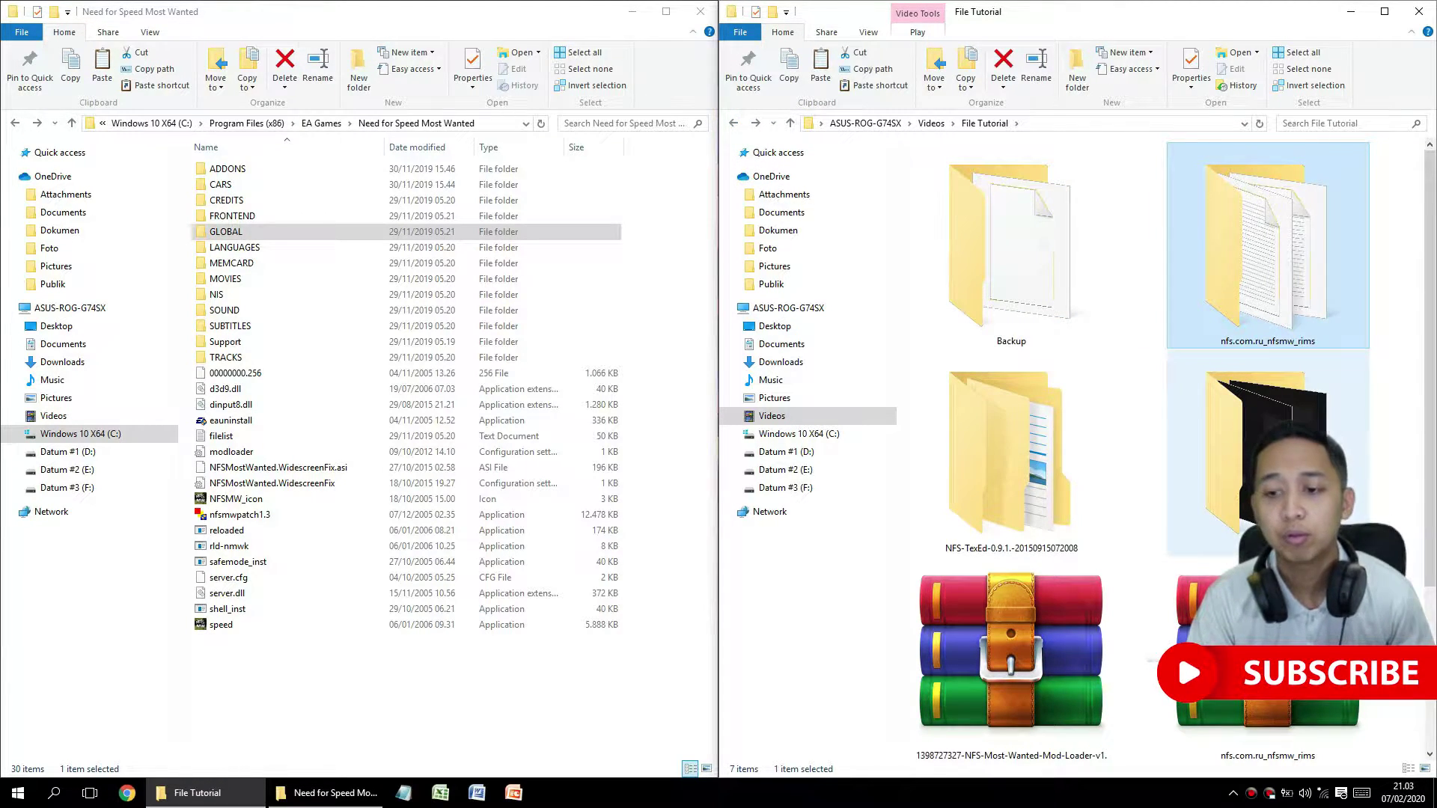
{"action": "left_click", "coordinate": [1265, 397]}
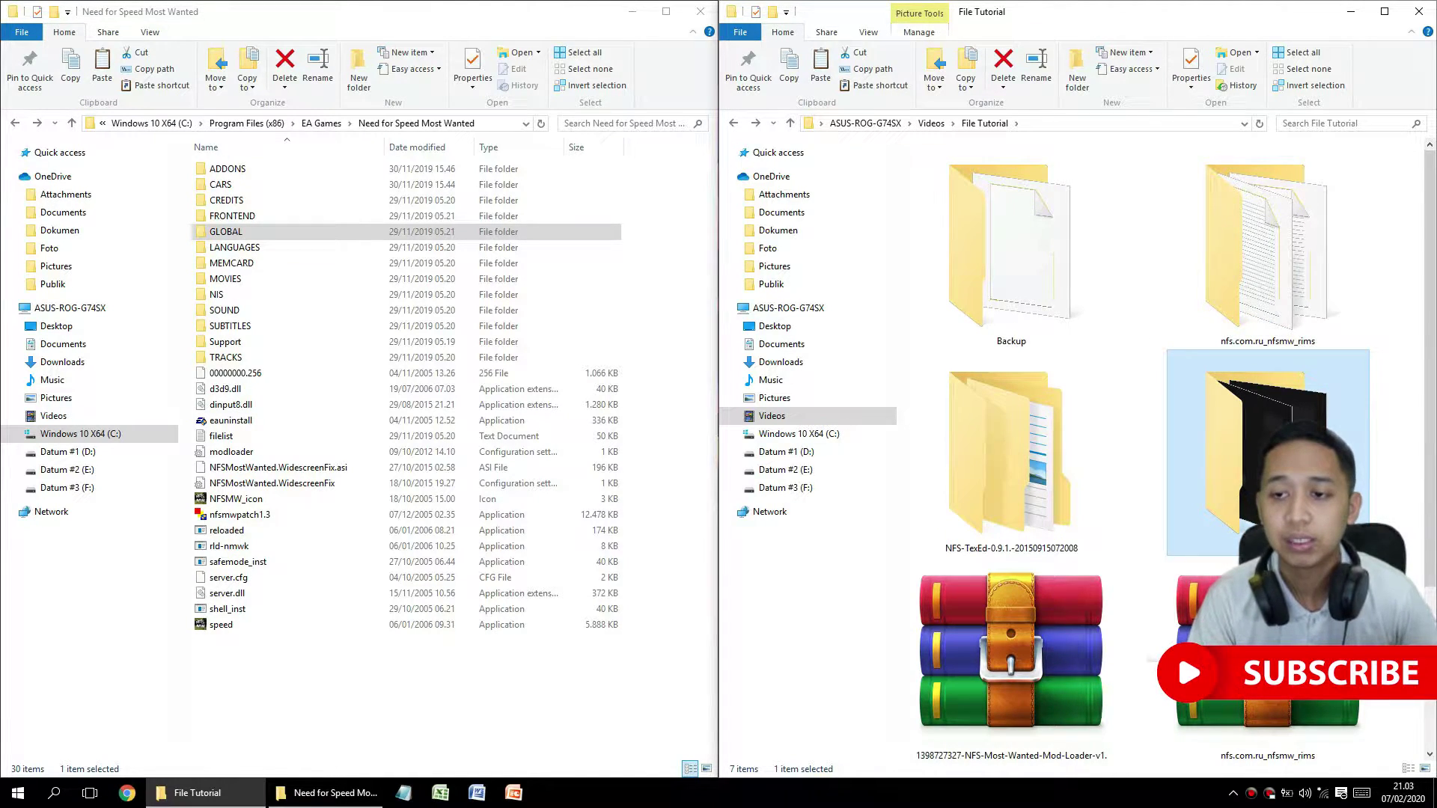
{"action": "double_click", "coordinate": [1284, 269]}
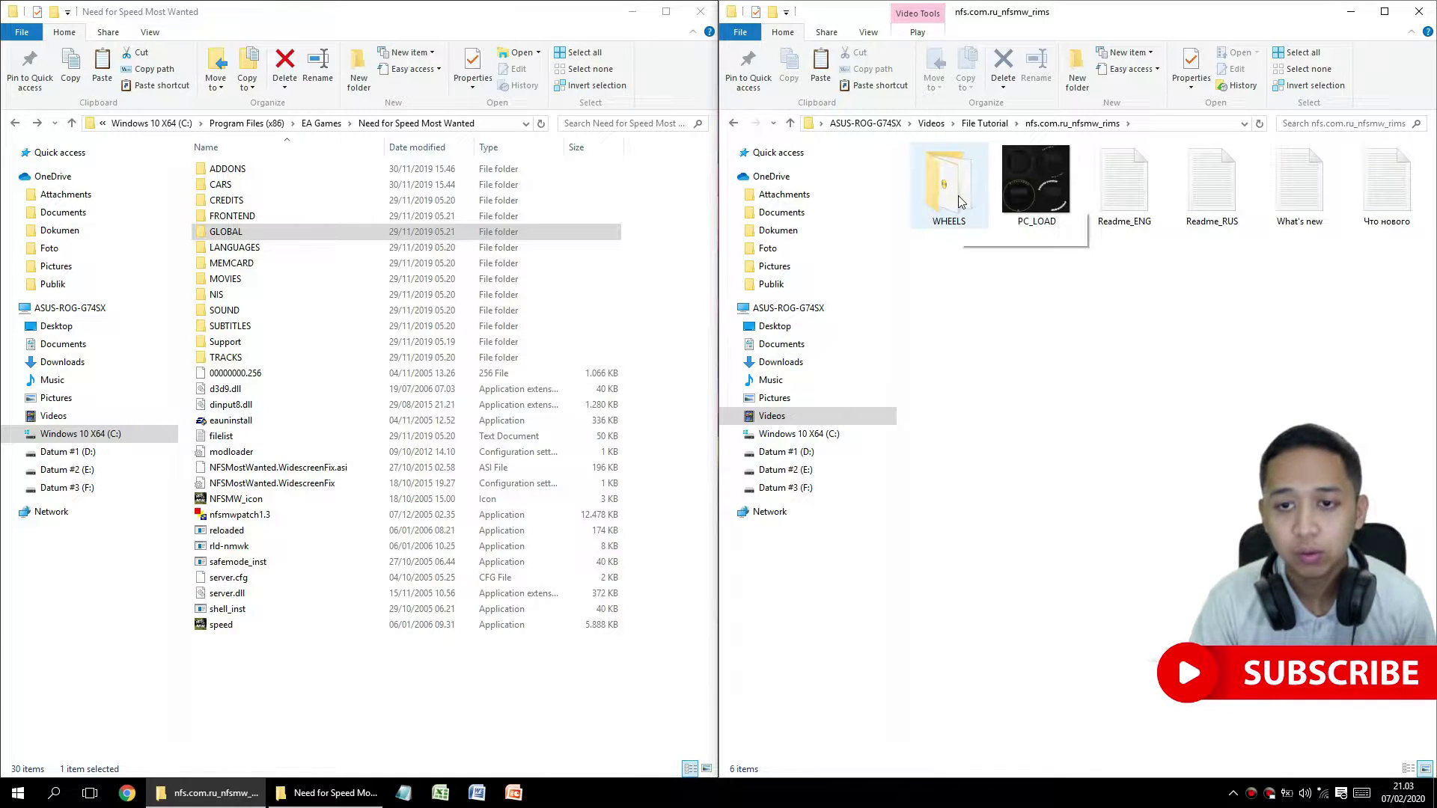
{"action": "left_click", "coordinate": [991, 127]}
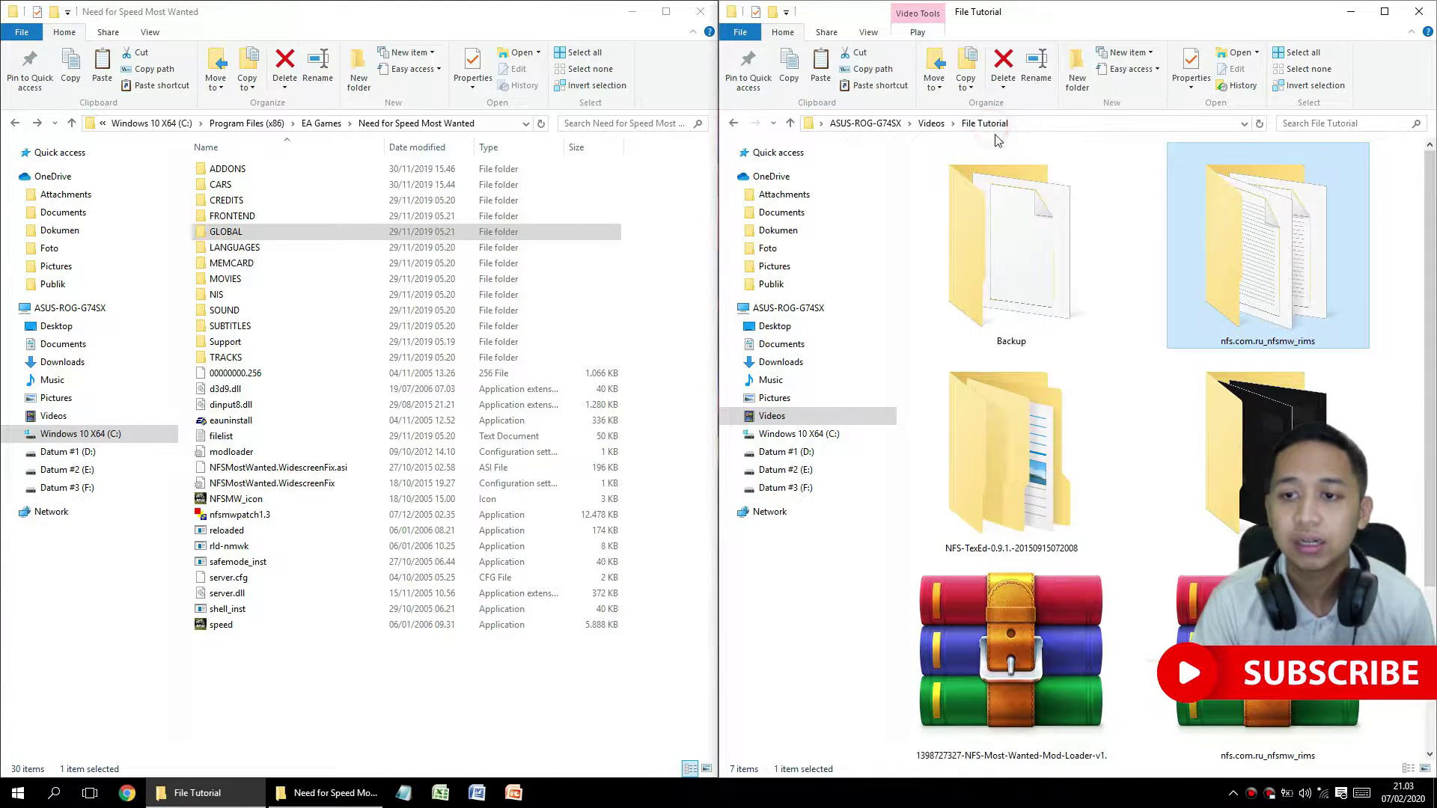
Open the WHEELS folder inside nfs.com.ru_nfsmw_rims and point out its GEOMETRY and TEXTURES files.
{"action": "double_click", "coordinate": [1284, 284]}
{"action": "double_click", "coordinate": [977, 190]}
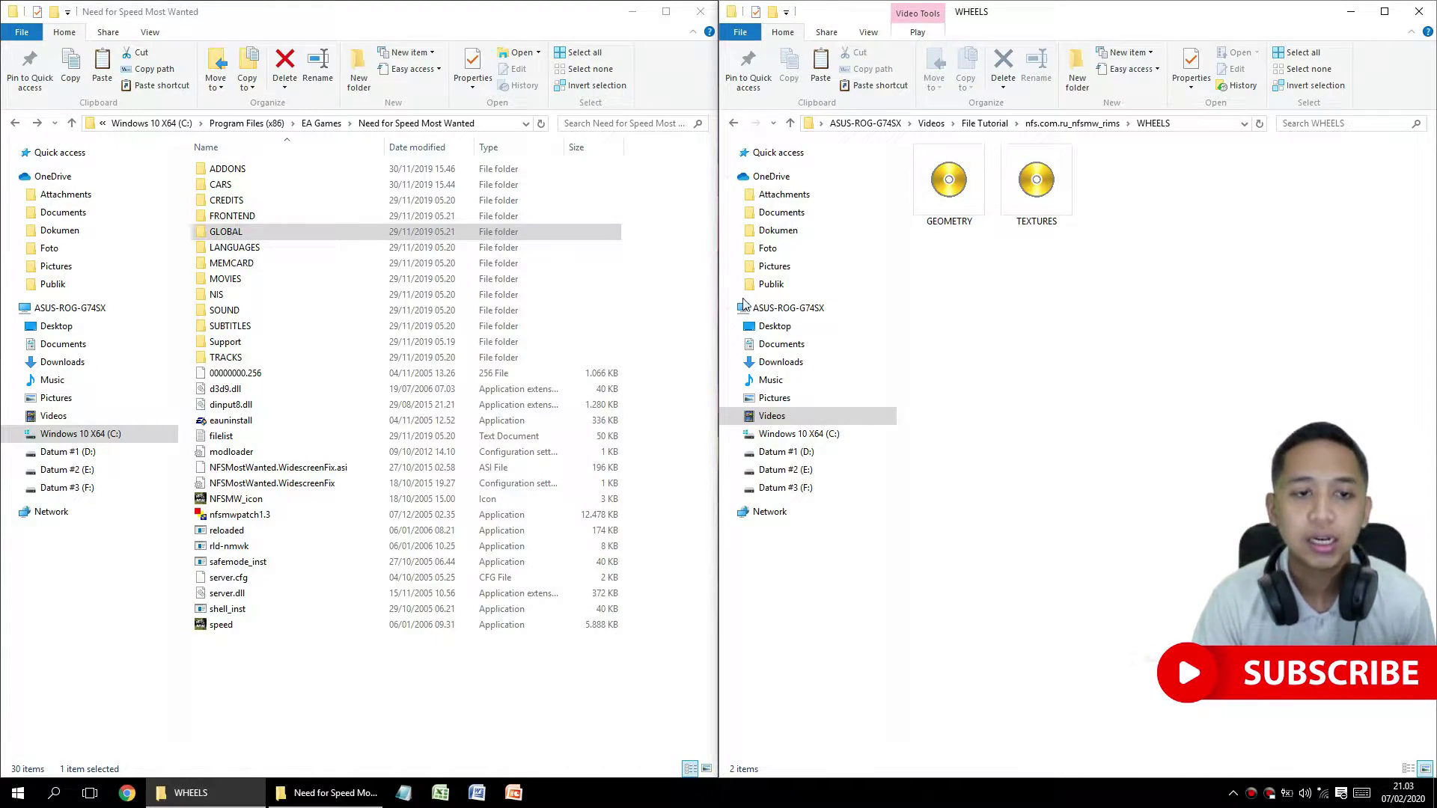
{"action": "left_click", "coordinate": [946, 187]}
{"action": "left_click", "coordinate": [1039, 173]}
{"action": "key", "text": "Left"}
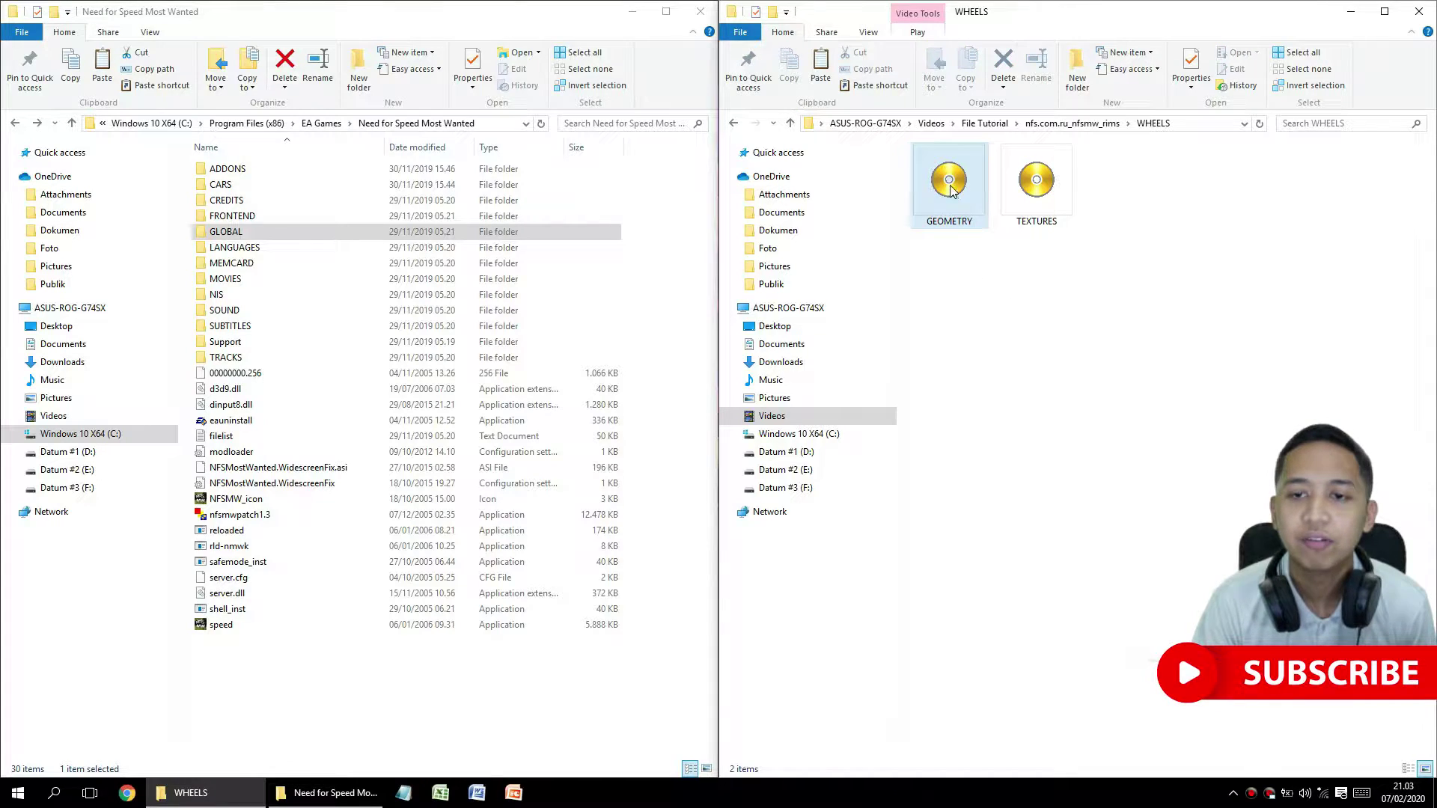
{"action": "key", "text": "Right"}
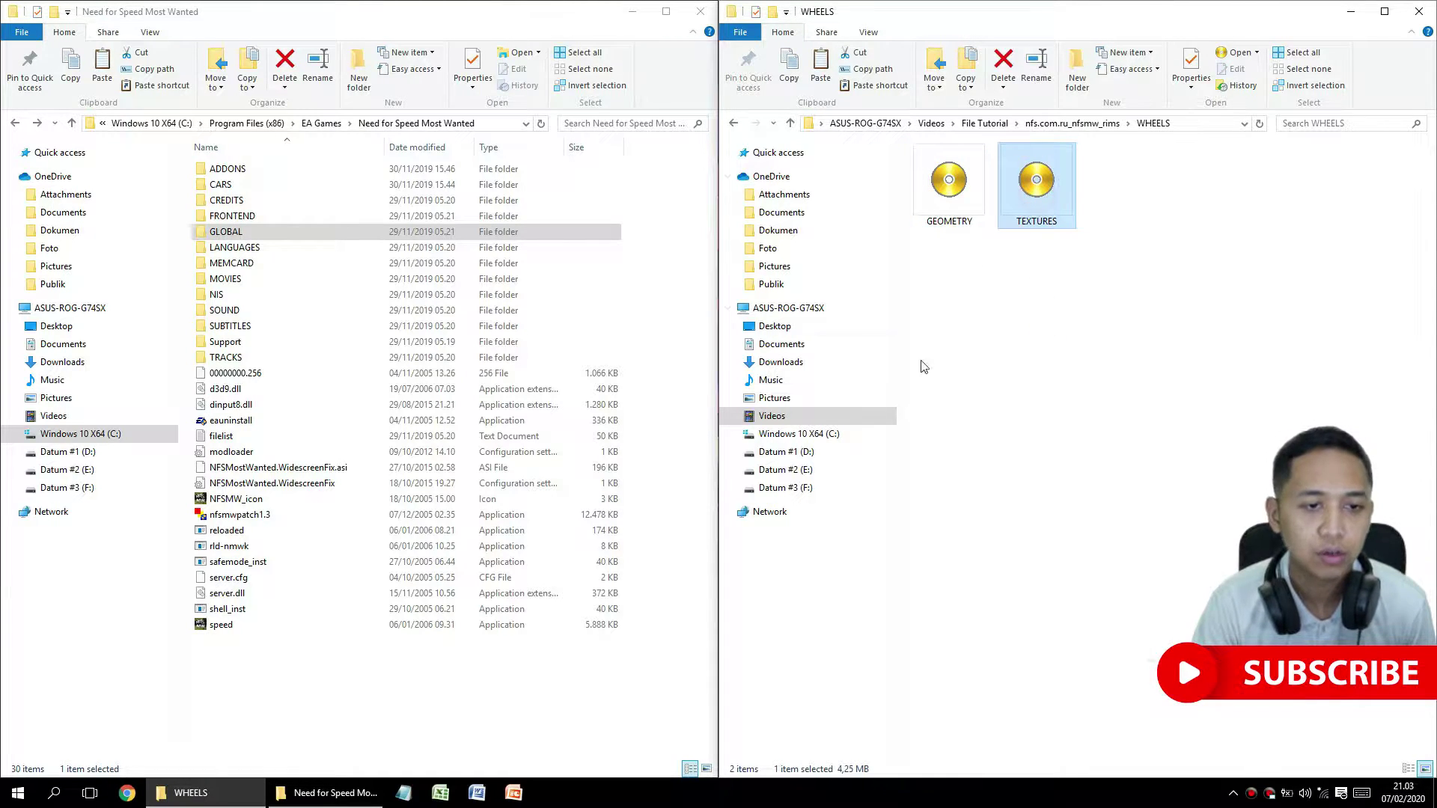
{"action": "left_click", "coordinate": [1187, 389]}
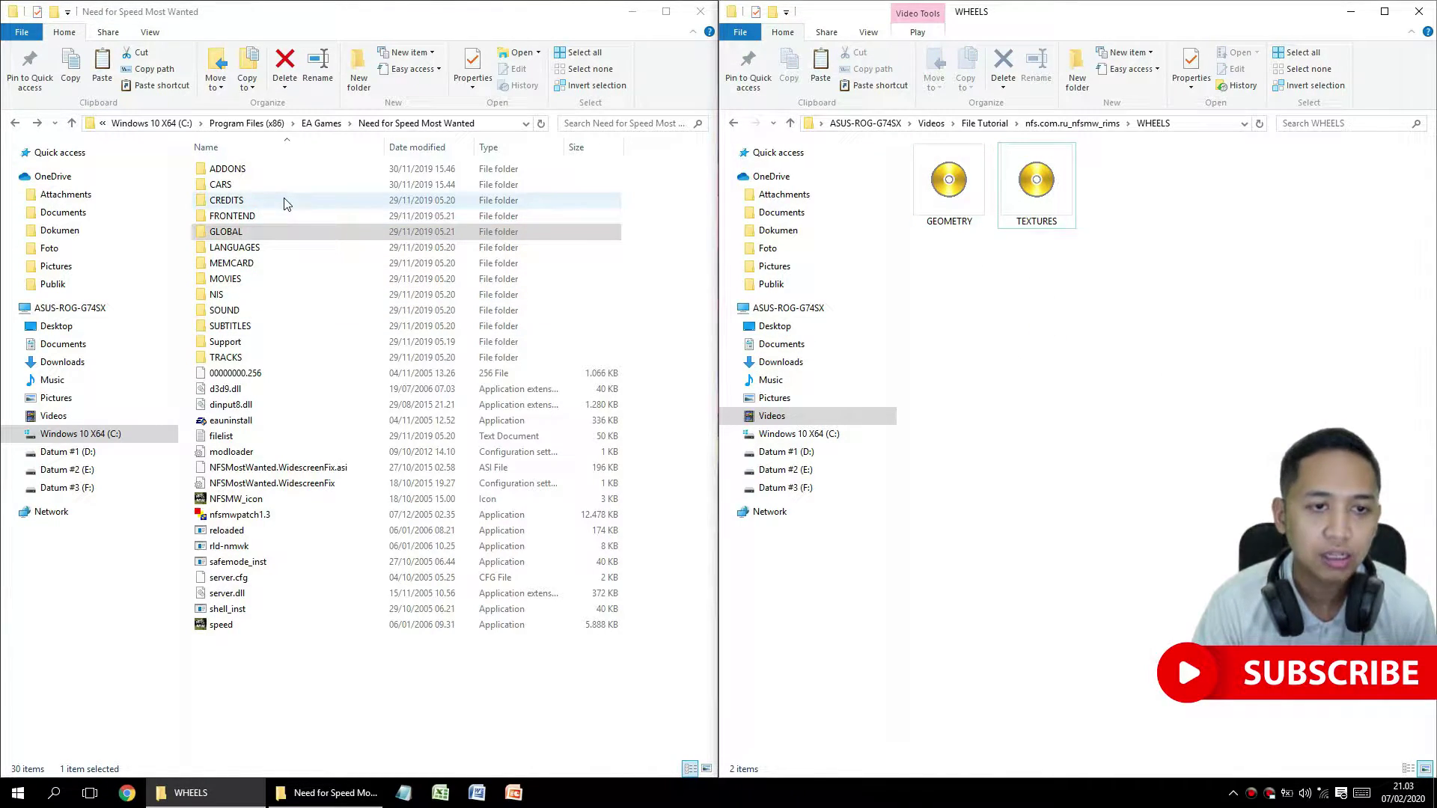
In the game's file window, open the WHEELS folder within the CARS folder.
{"action": "left_click", "coordinate": [253, 190]}
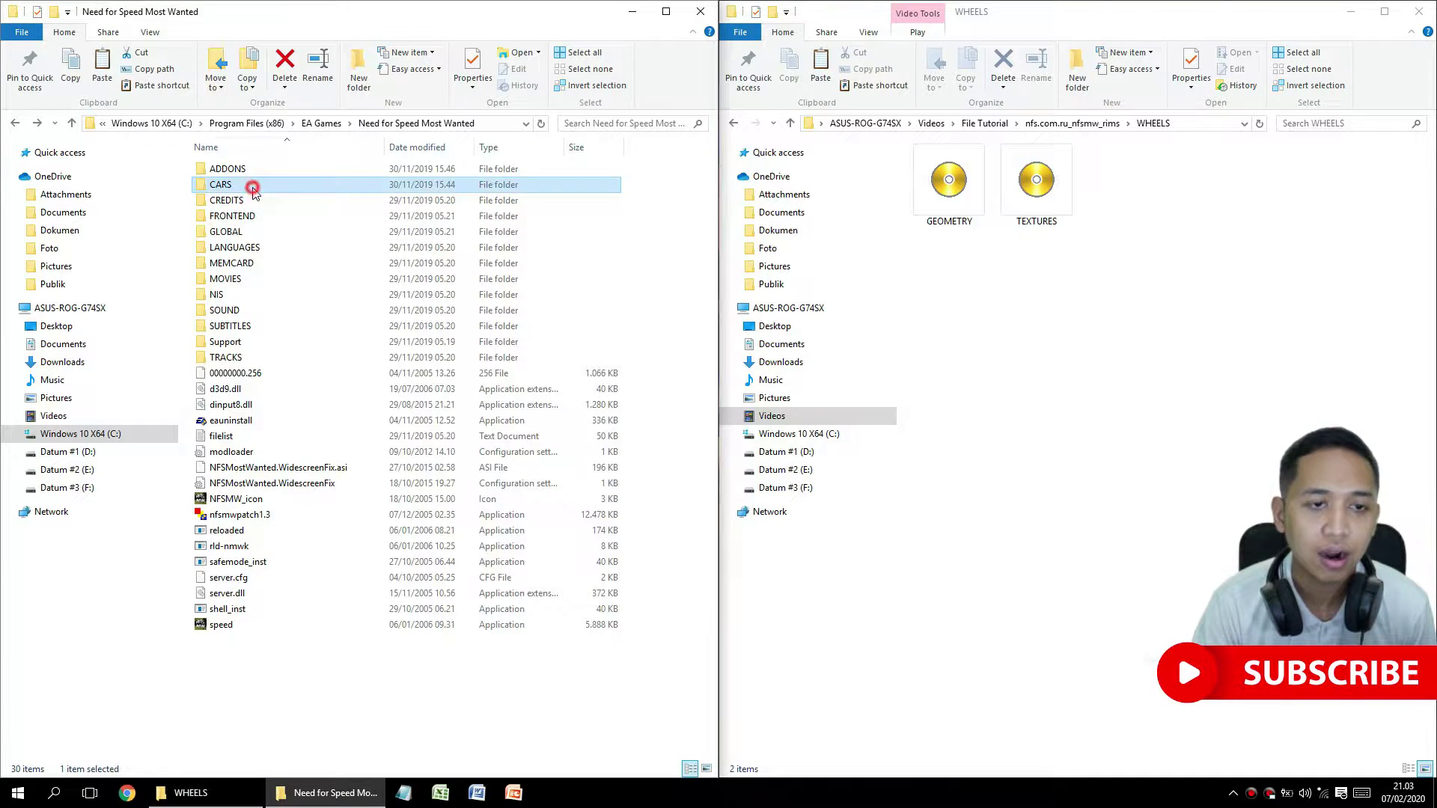
{"action": "double_click", "coordinate": [253, 189]}
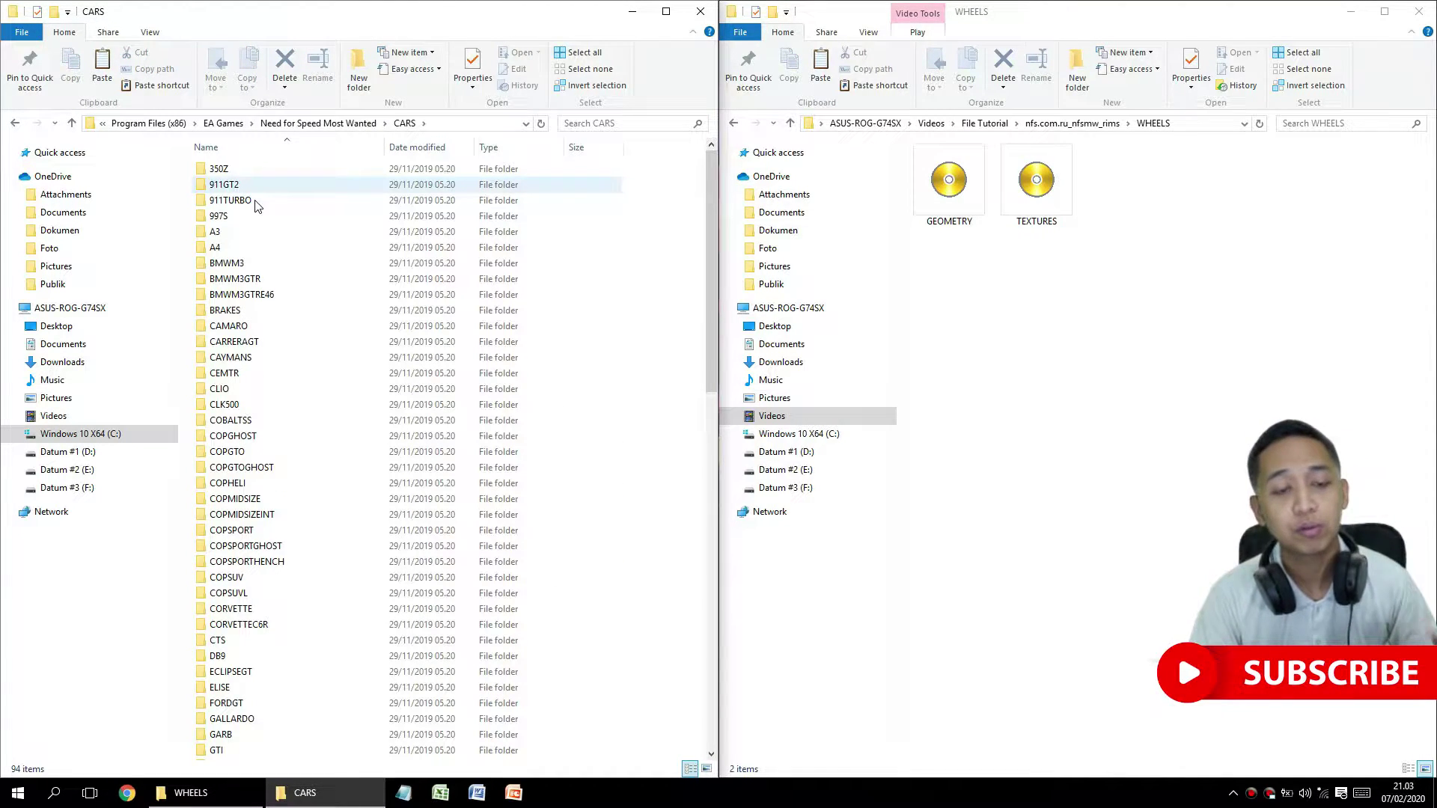
{"action": "scroll", "coordinate": [337, 320], "scroll_direction": "down", "scroll_amount": 4}
{"action": "scroll", "coordinate": [337, 321], "scroll_direction": "up", "scroll_amount": 4}
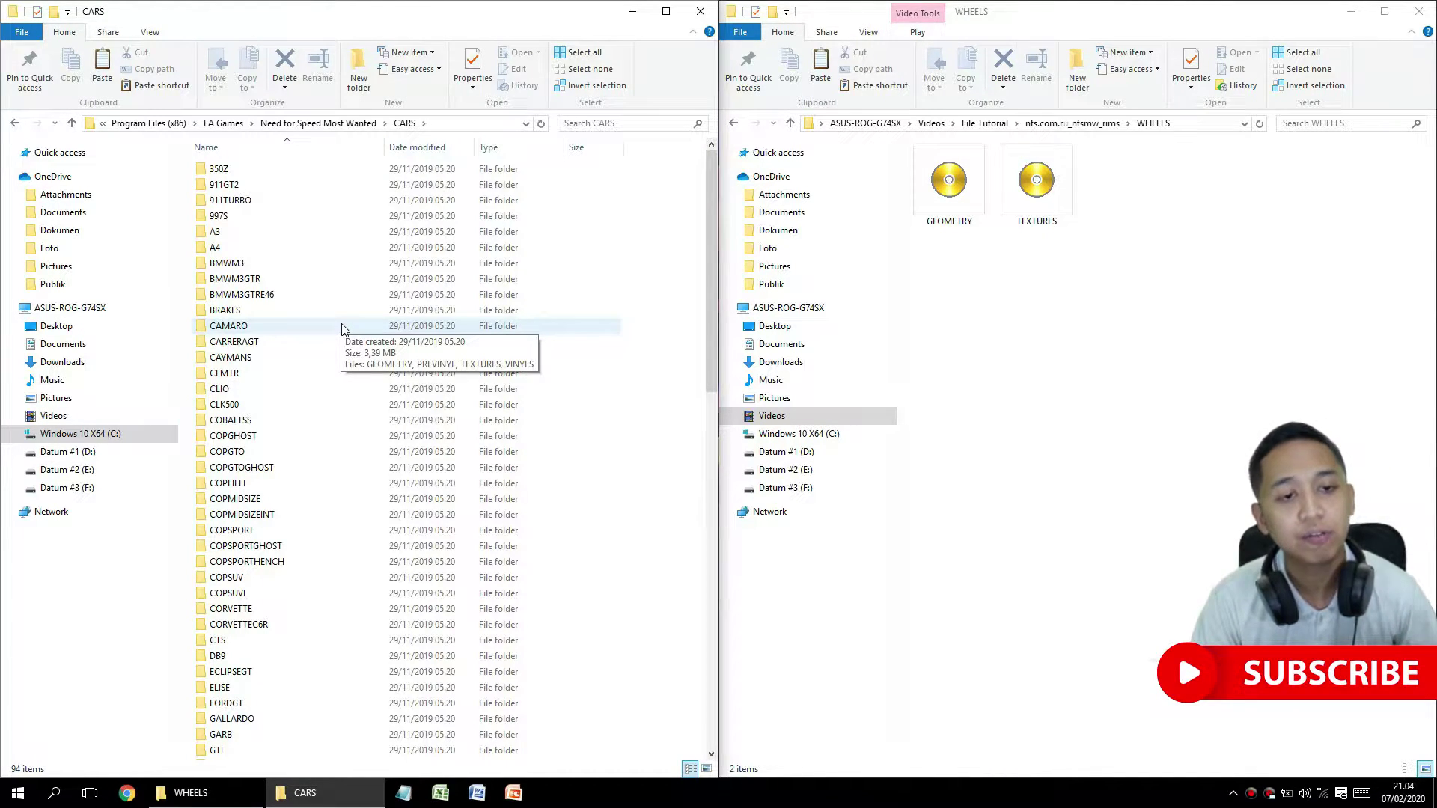
{"action": "scroll", "coordinate": [345, 338], "scroll_direction": "down", "scroll_amount": 18}
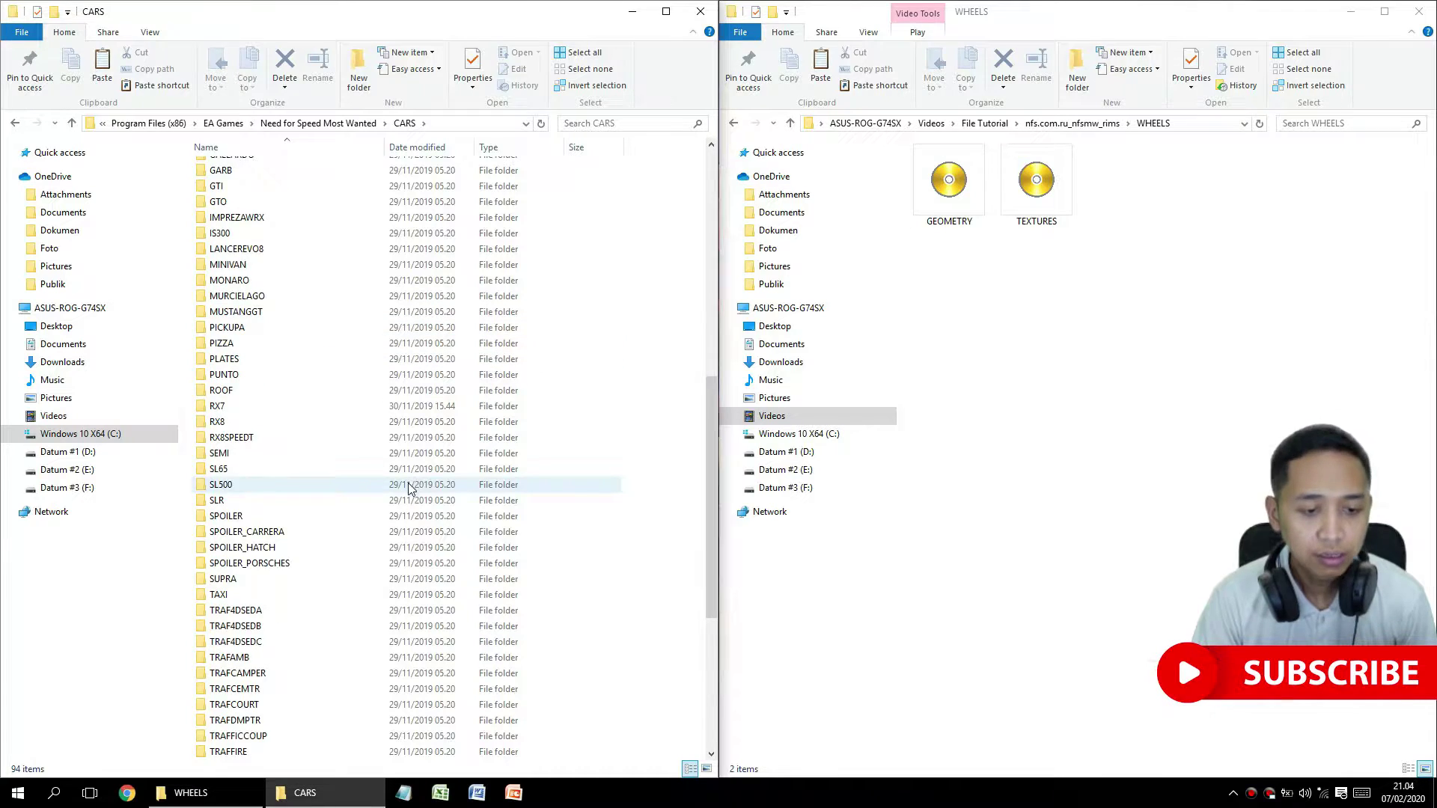
{"action": "double_click", "coordinate": [273, 736]}
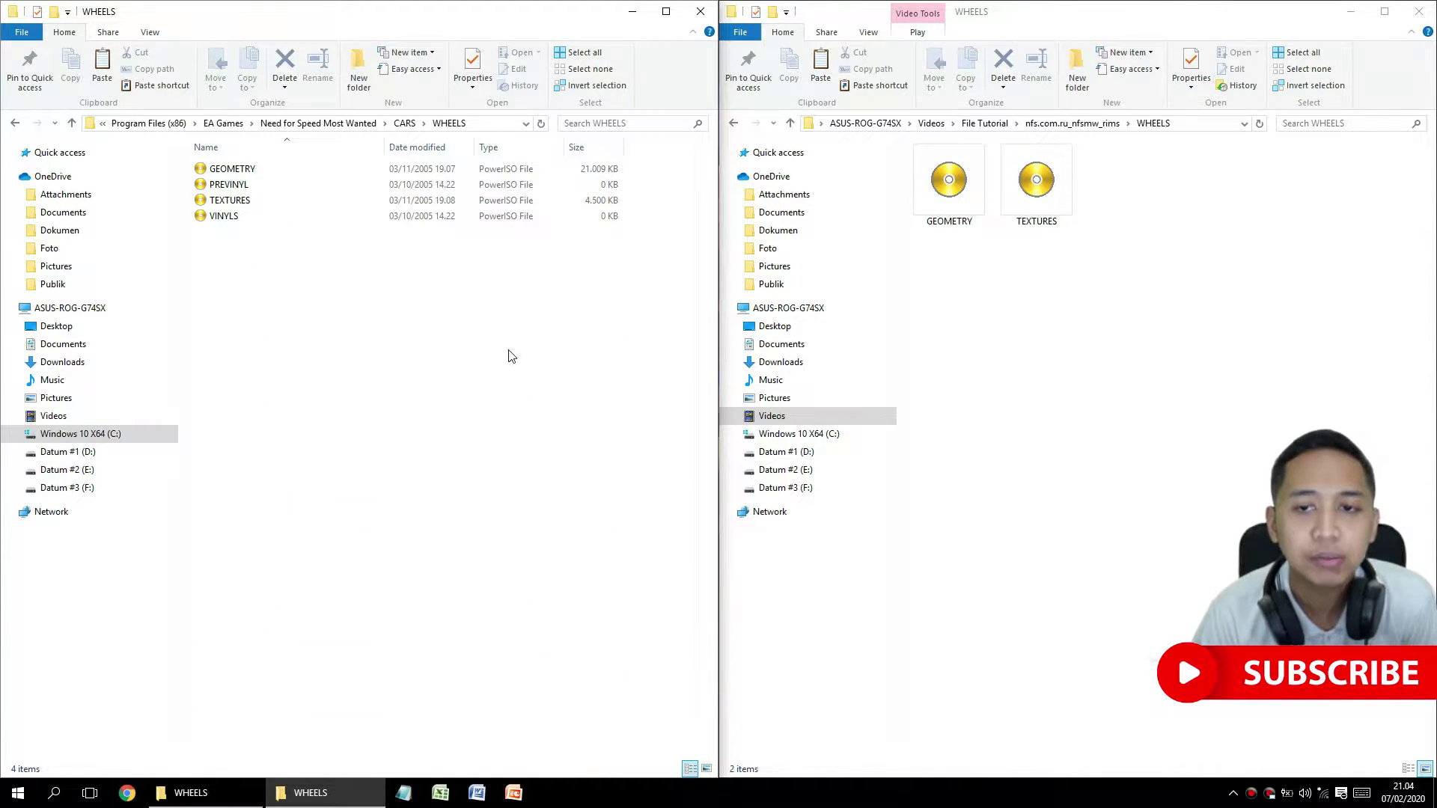
Switch the rims mod's WHEELS folder to the Details view.
{"action": "left_click", "coordinate": [883, 34]}
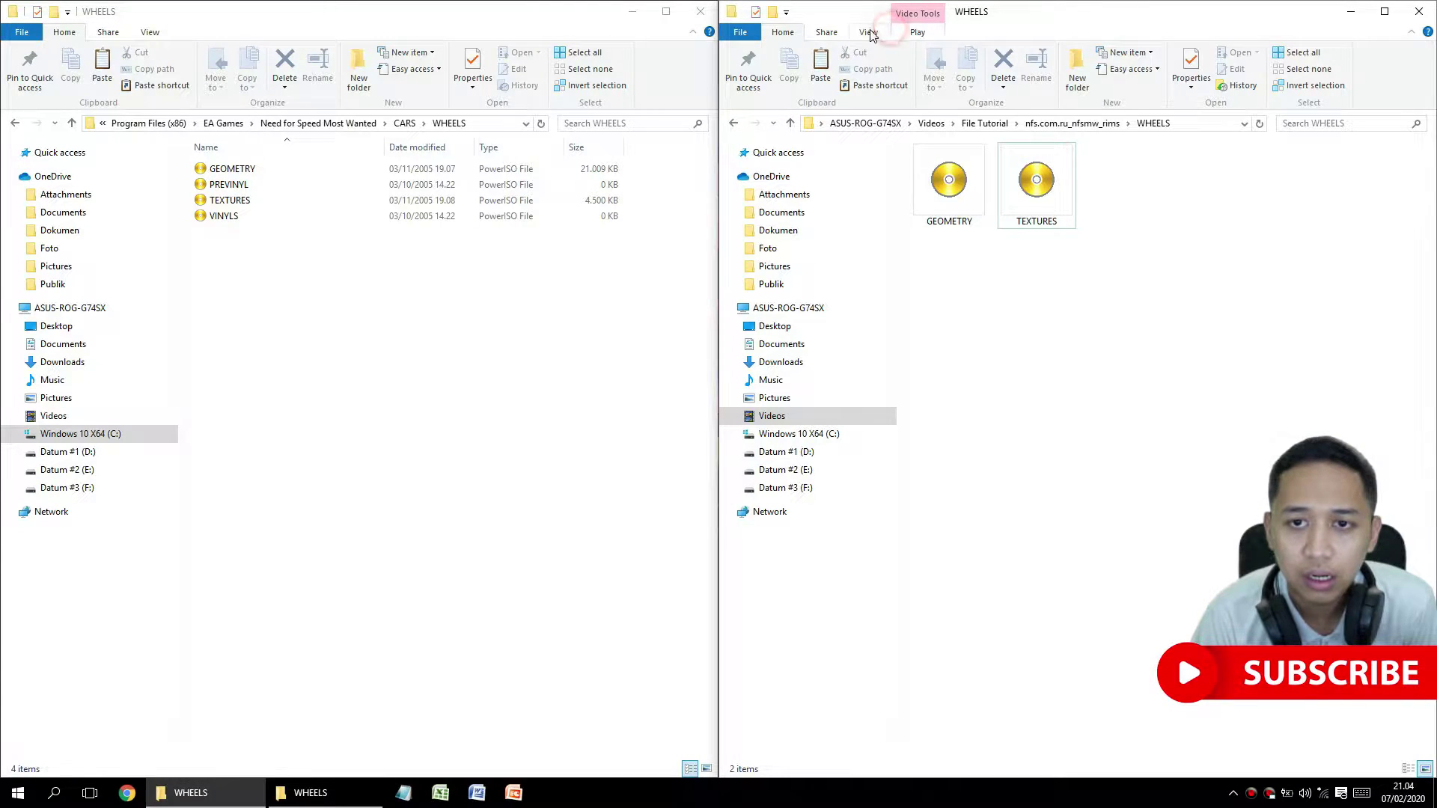
{"action": "left_click", "coordinate": [896, 54]}
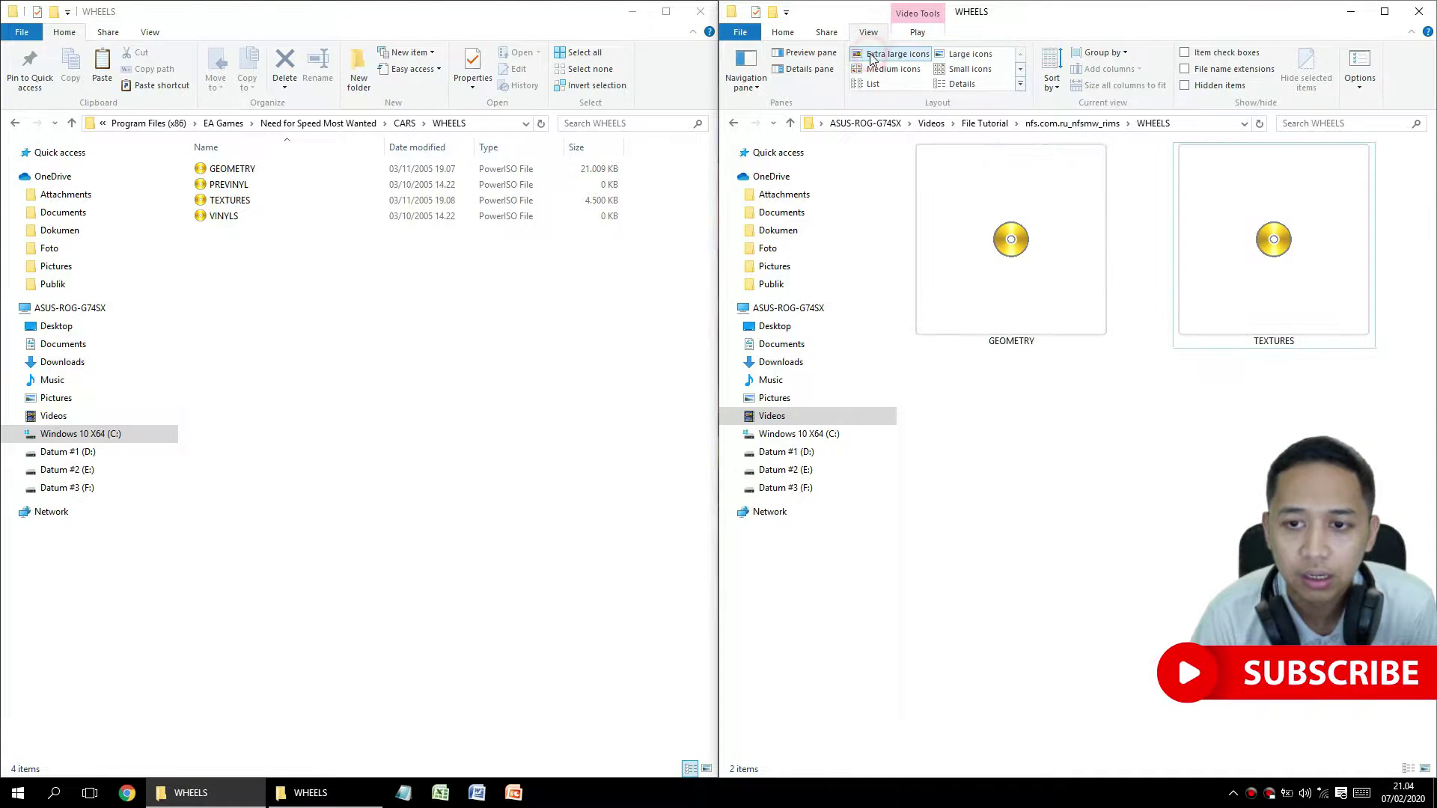
{"action": "left_click", "coordinate": [961, 83]}
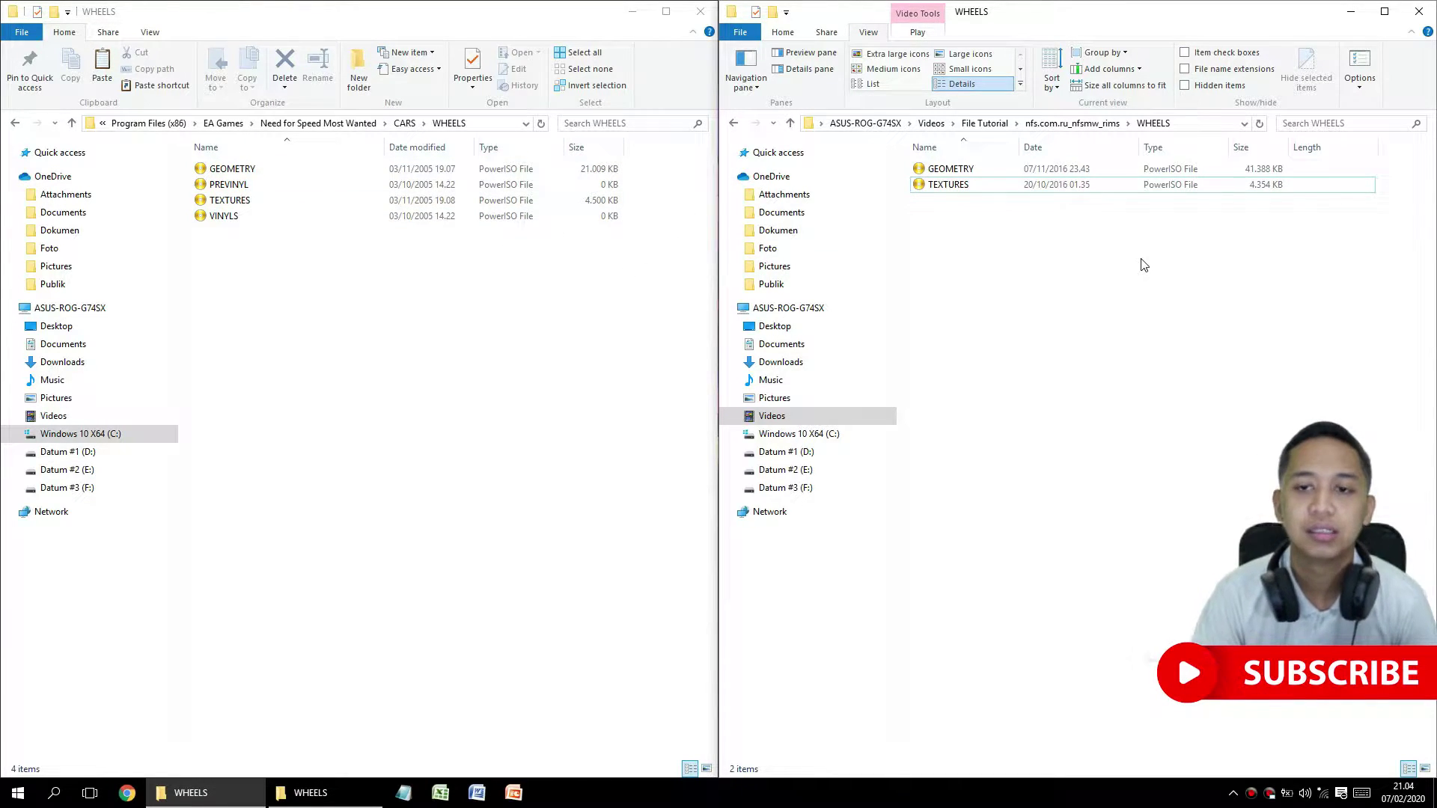
Copy the mod's GEOMETRY and TEXTURES files into the game's WHEELS folder, replacing the files already there.
{"action": "left_click_drag", "start_coordinate": [1188, 230], "coordinate": [1072, 167]}
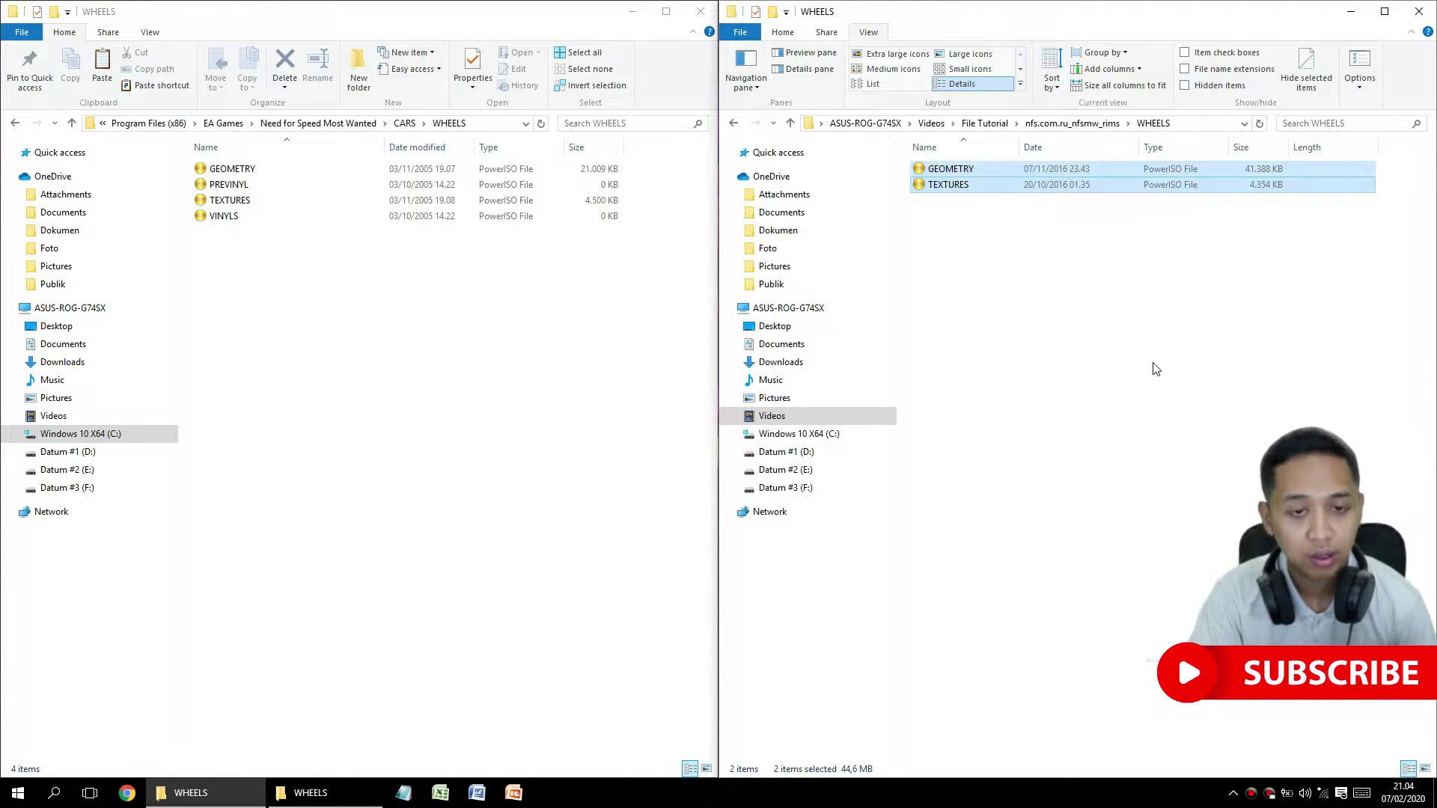
{"action": "left_click", "coordinate": [491, 288]}
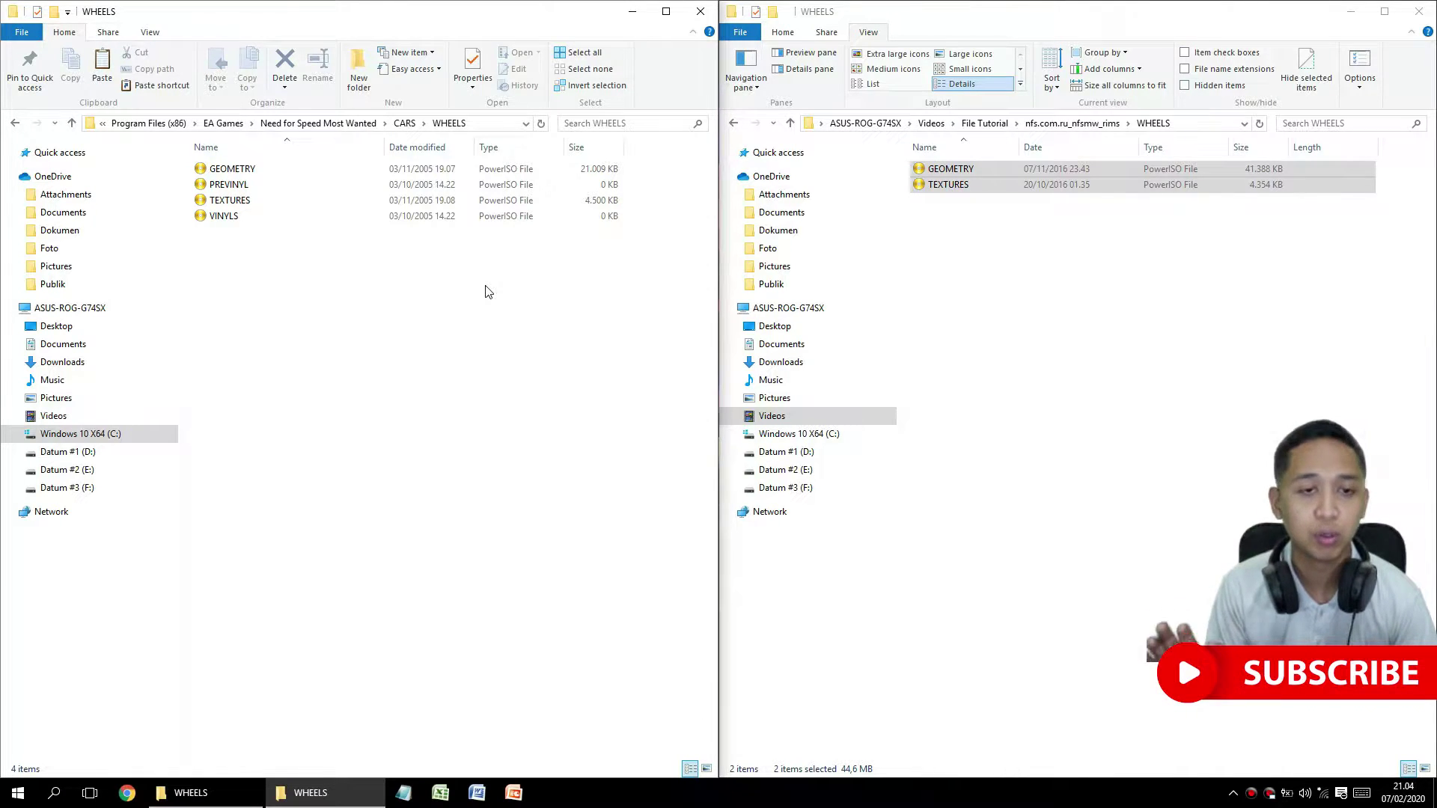
{"action": "key", "text": "ctrl+v"}
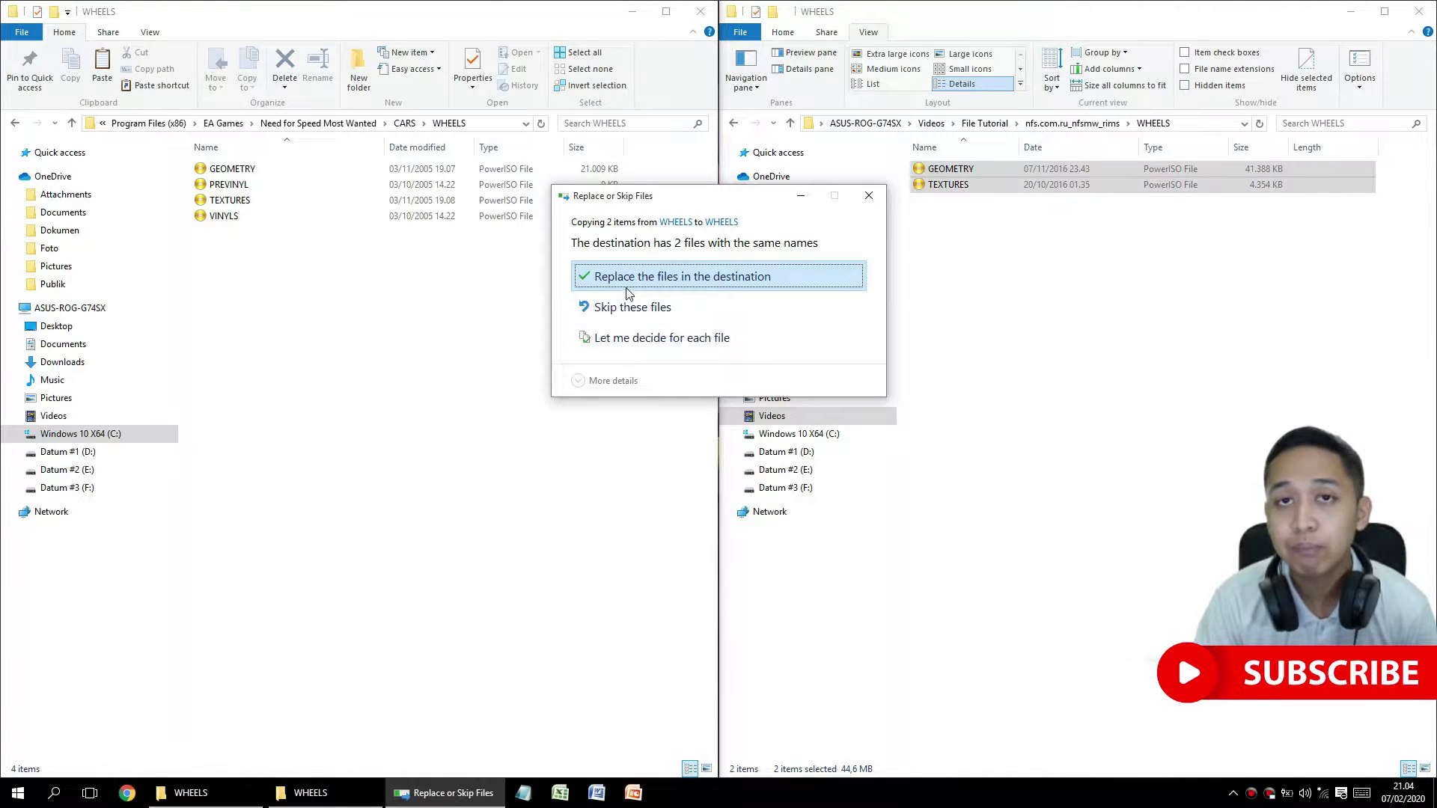
{"action": "left_click", "coordinate": [632, 280]}
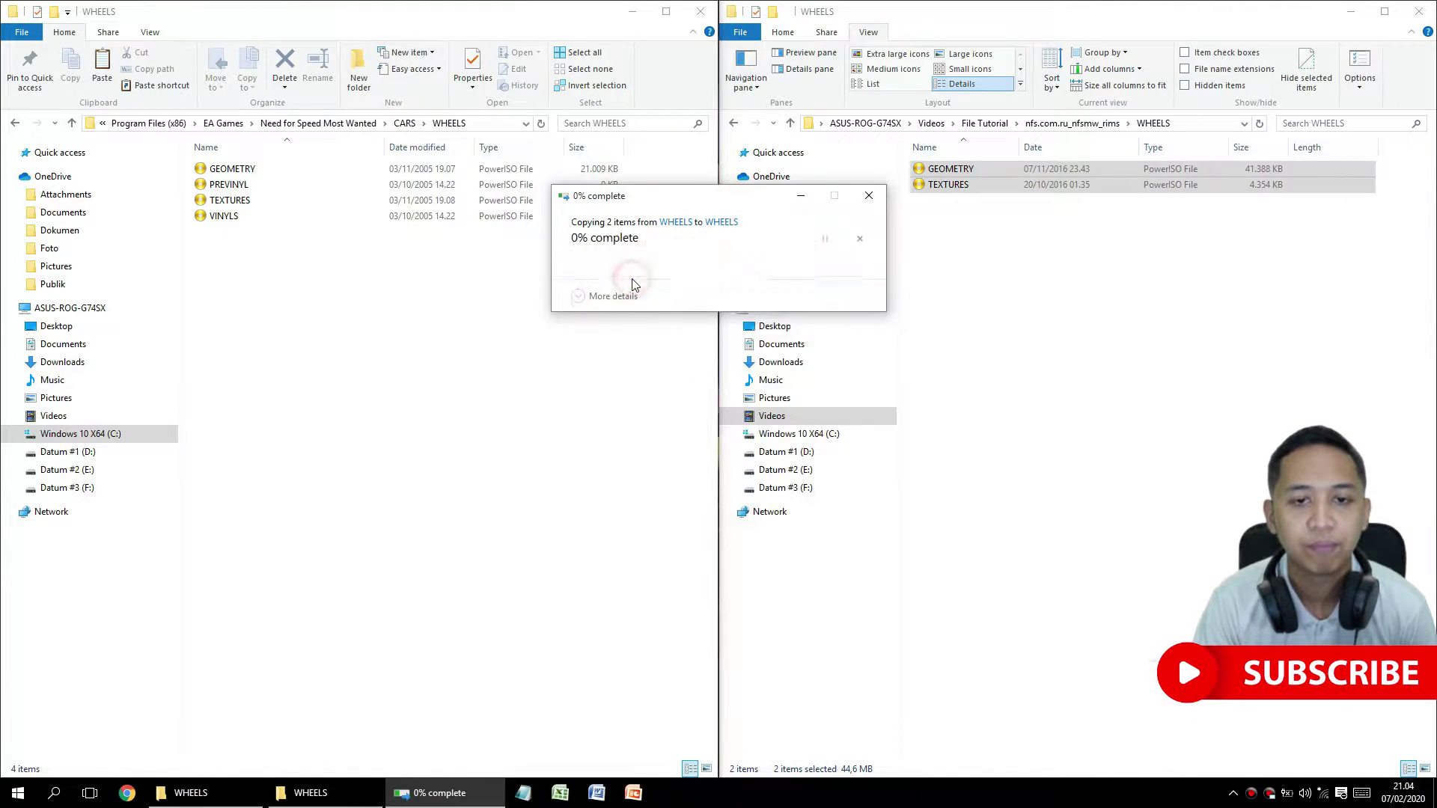
{"action": "left_click", "coordinate": [586, 301]}
{"action": "left_click", "coordinate": [679, 323]}
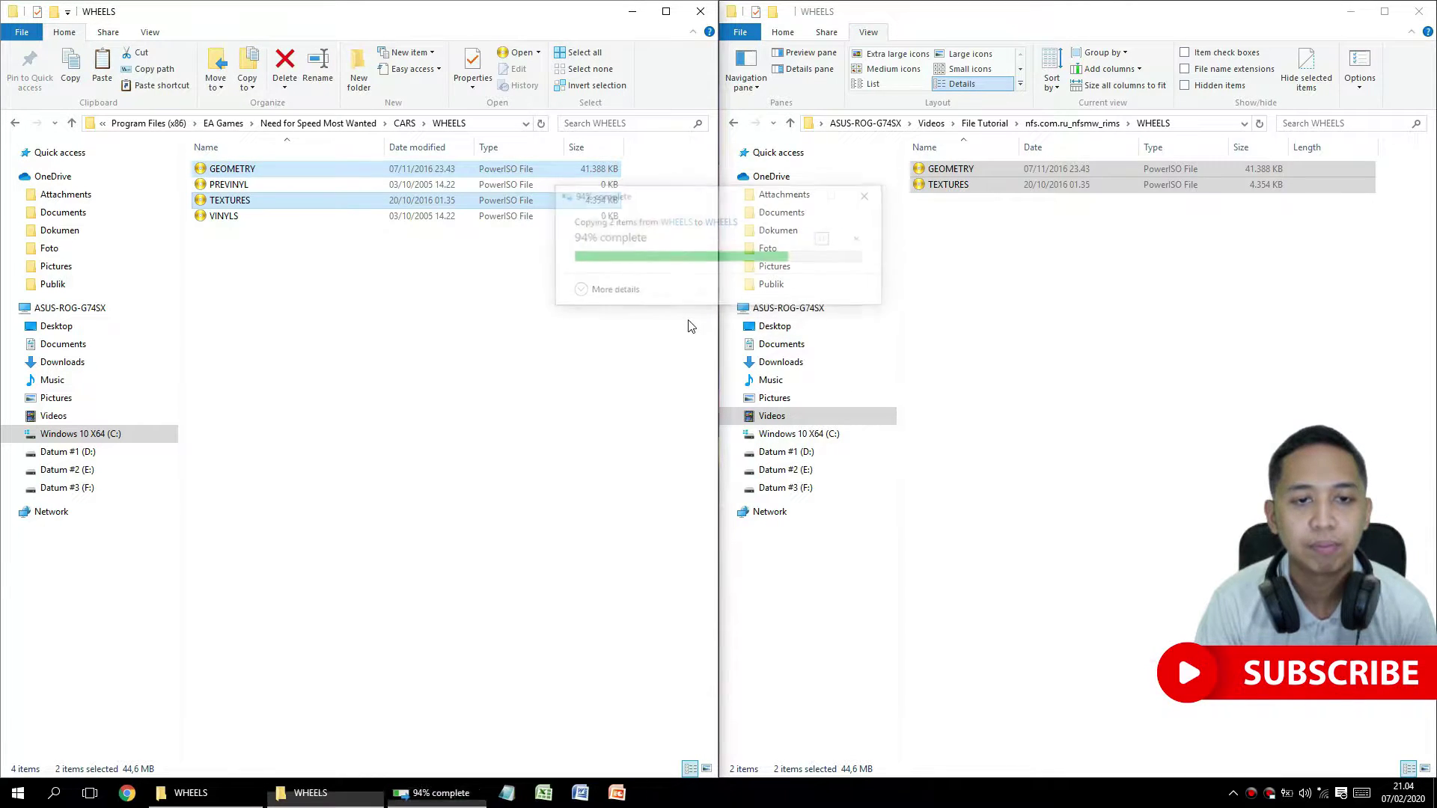
{"action": "left_click", "coordinate": [555, 339]}
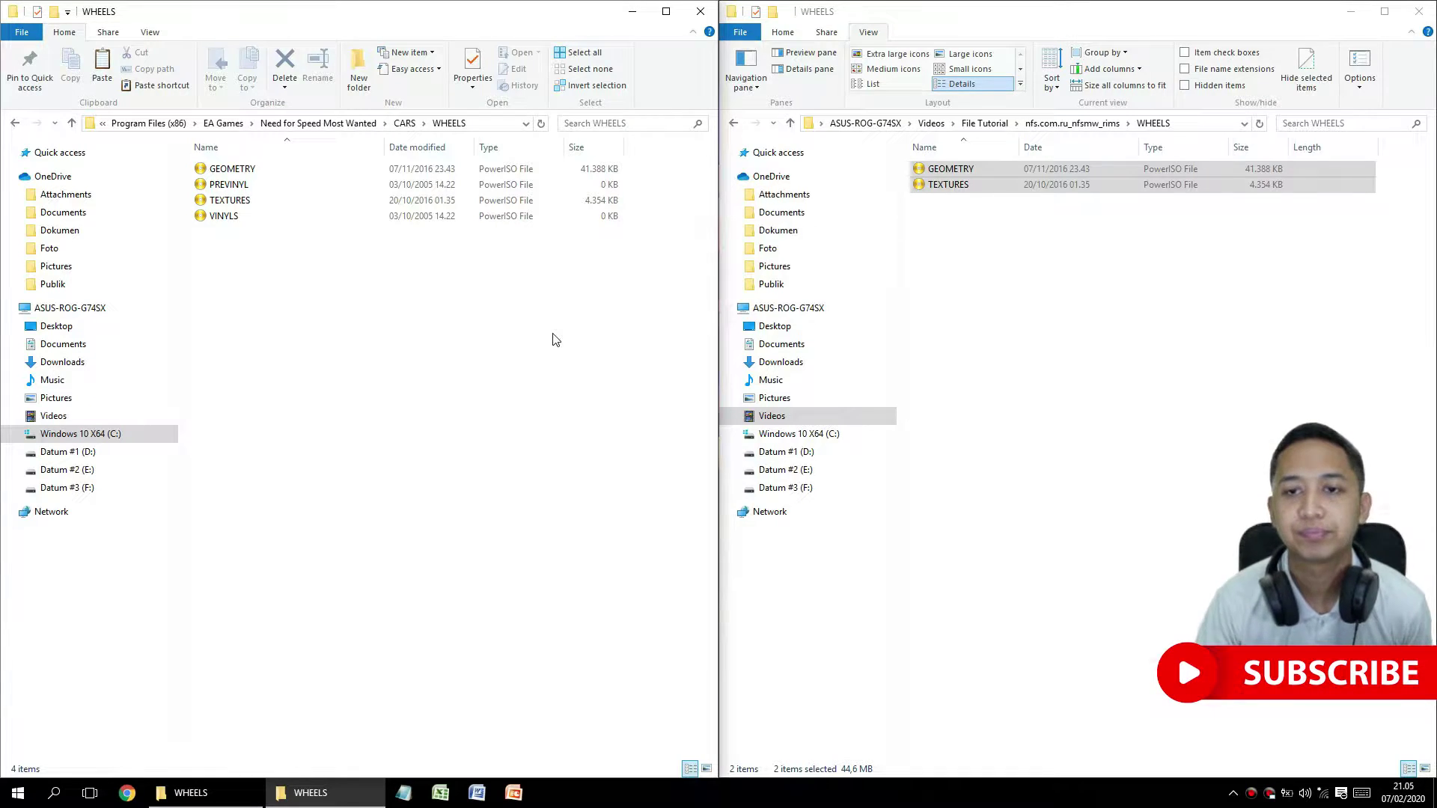
Go back to File Tutorial in the mod's file window and to the CARS folder in the game's window.
{"action": "left_click", "coordinate": [1020, 375]}
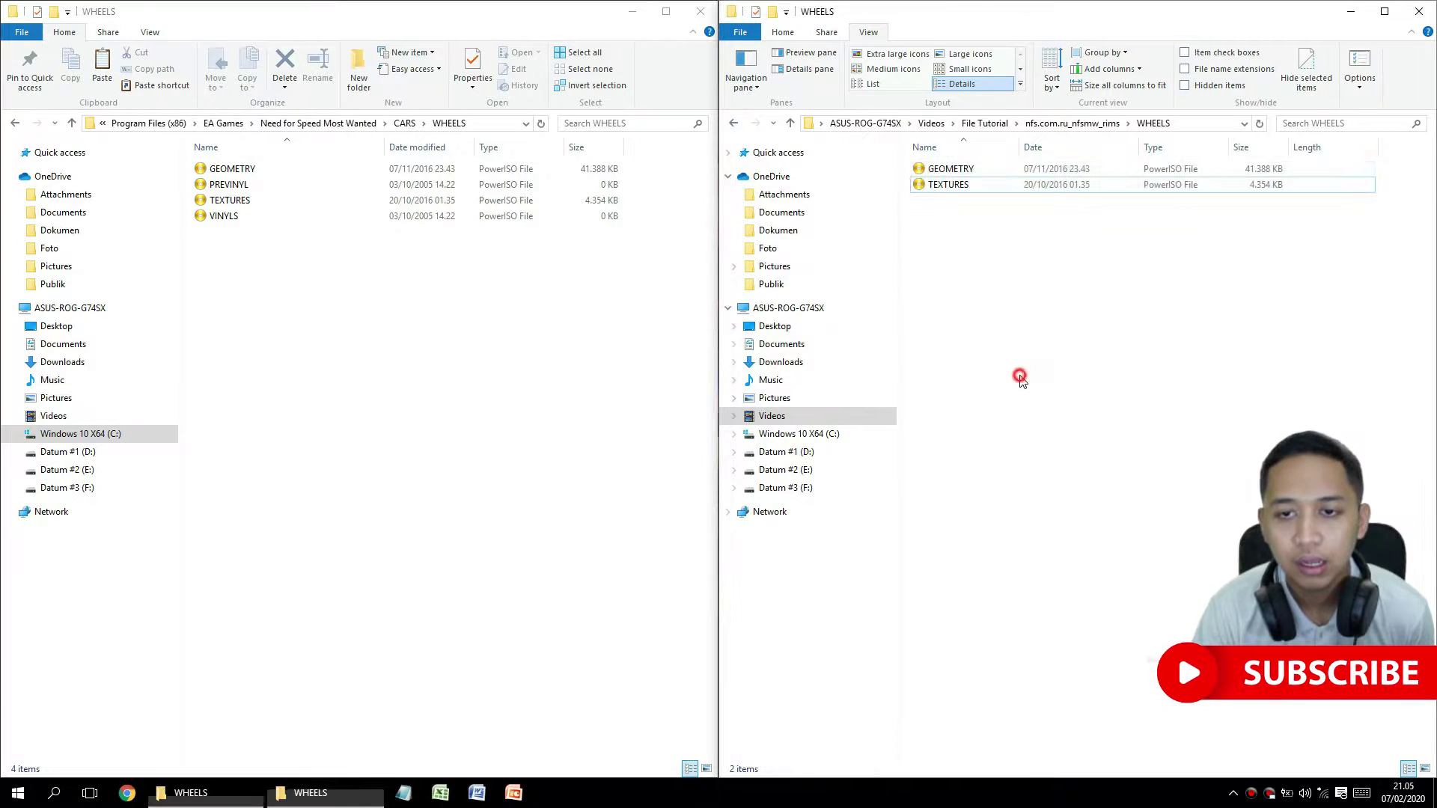
{"action": "left_click", "coordinate": [733, 123]}
{"action": "left_click", "coordinate": [733, 123]}
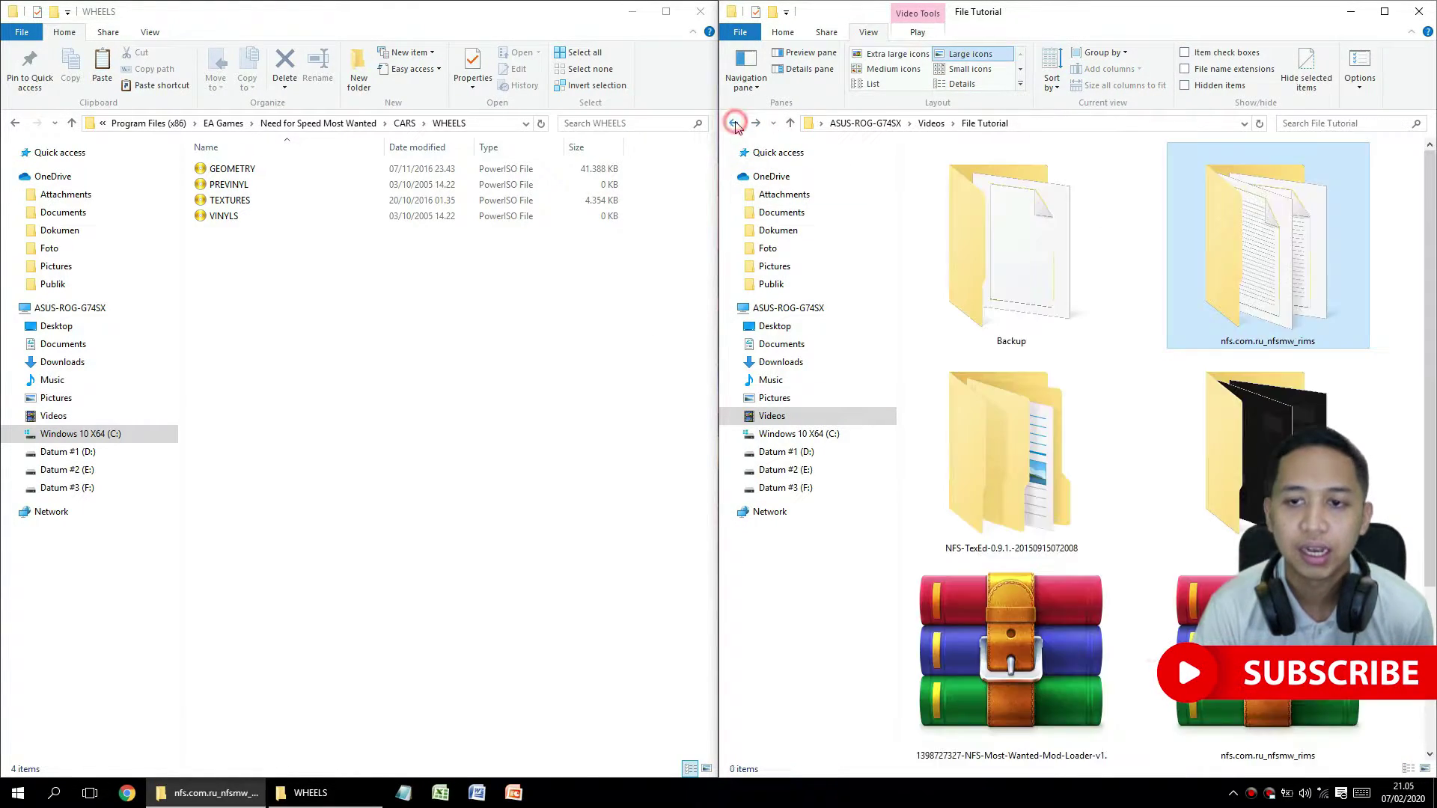
{"action": "left_click", "coordinate": [436, 244]}
{"action": "left_click", "coordinate": [17, 124]}
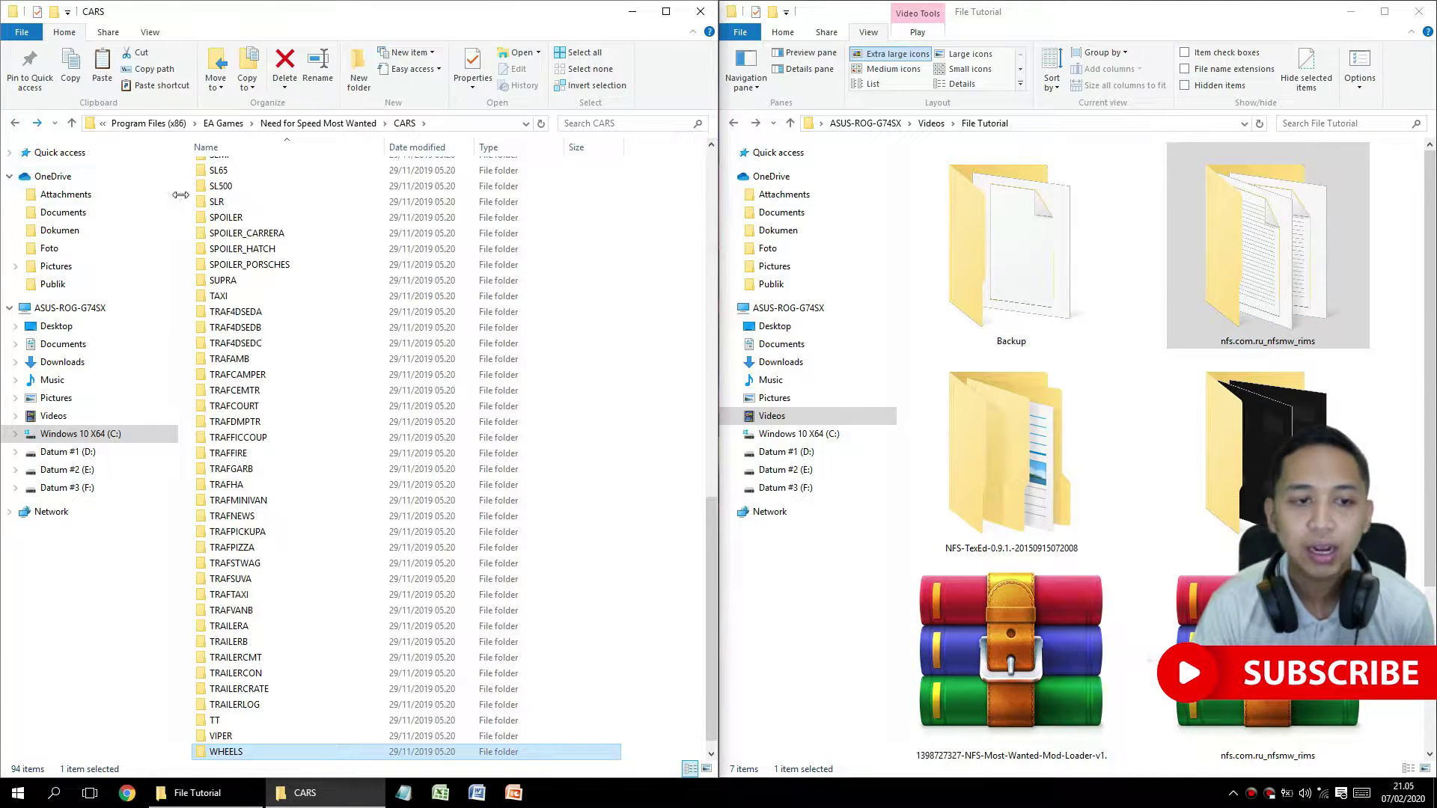
Return the game's file window to the Need for Speed Most Wanted folder and open the NFS-TexEd-0.9.1 program folder in the mod's window.
{"action": "left_click", "coordinate": [17, 124]}
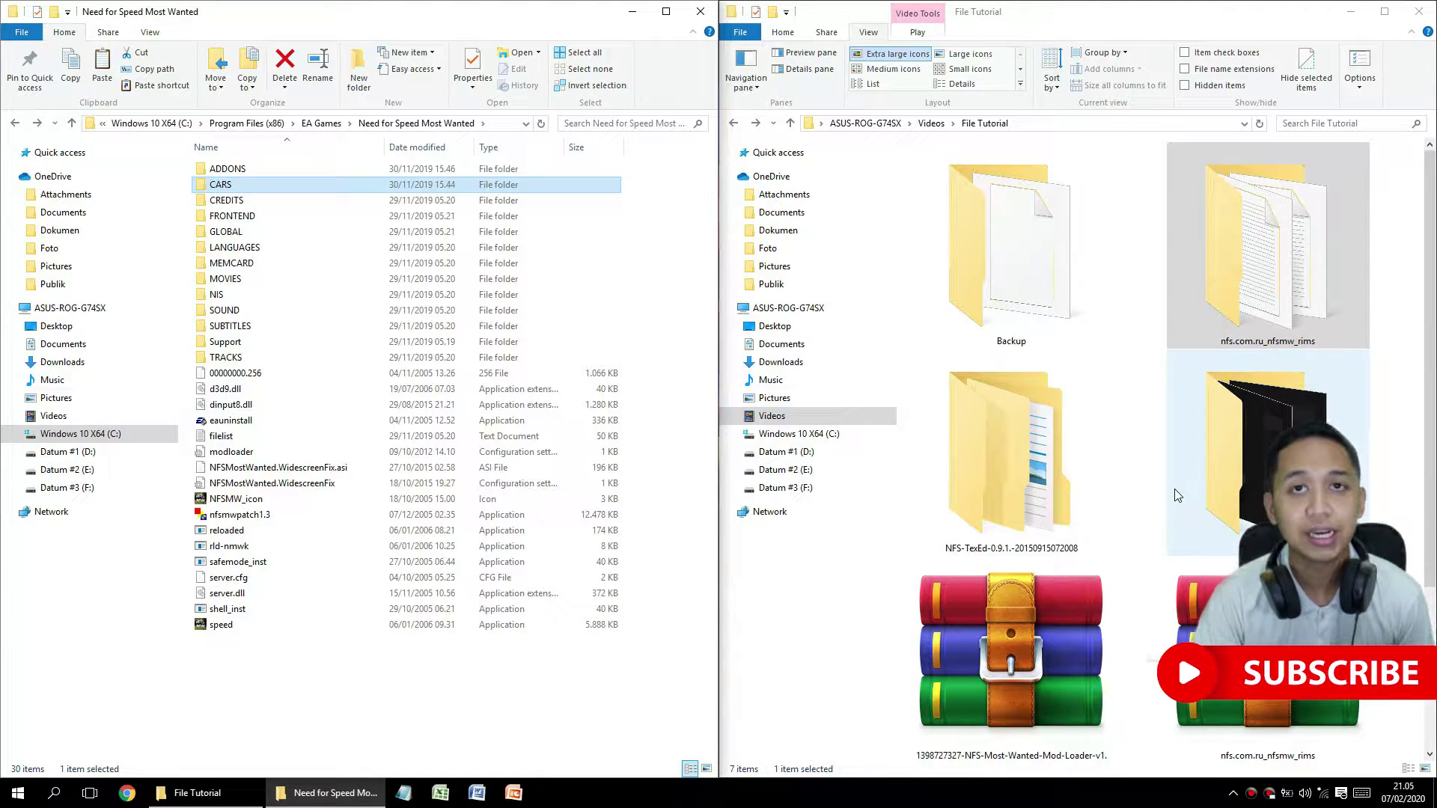
{"action": "double_click", "coordinate": [1008, 485]}
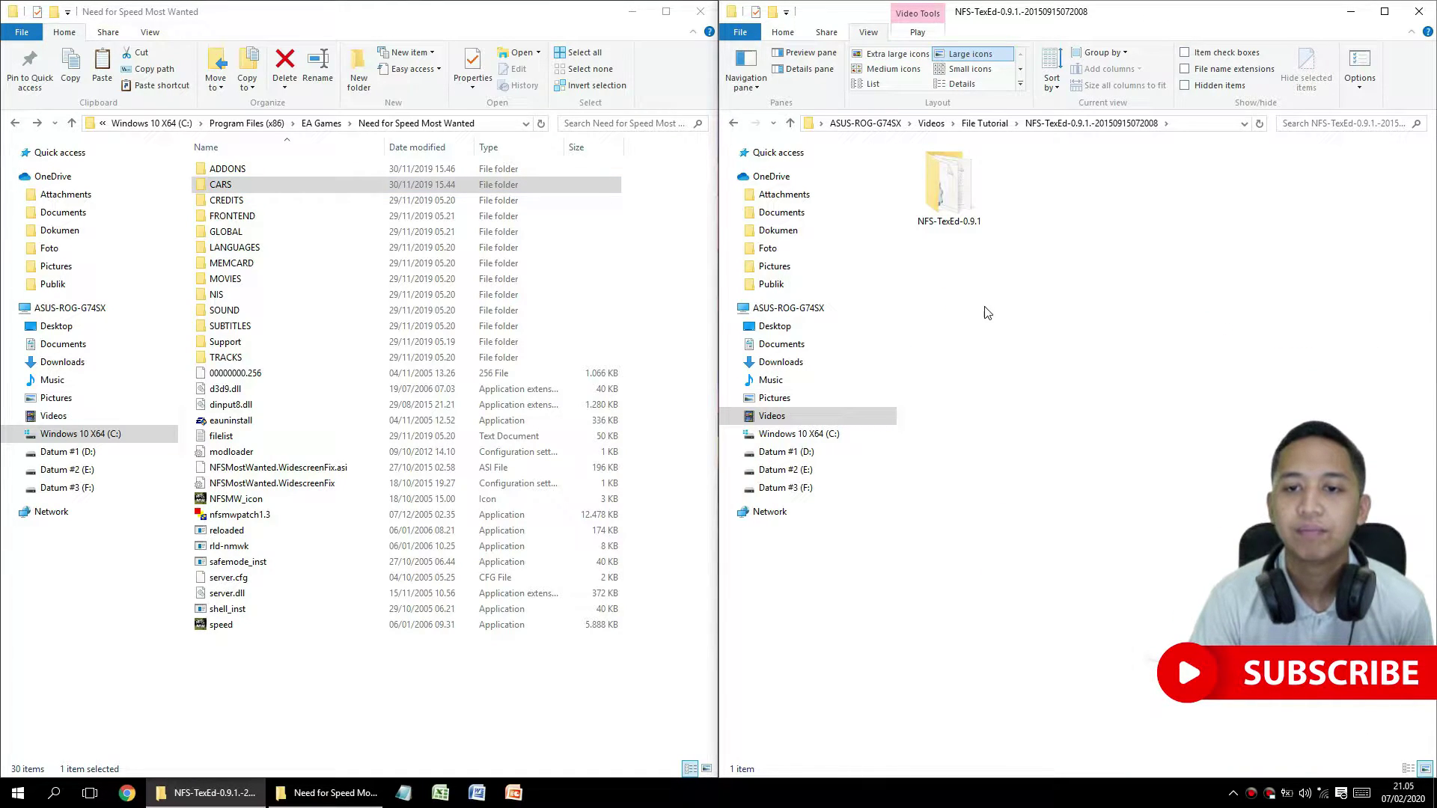
{"action": "double_click", "coordinate": [965, 204]}
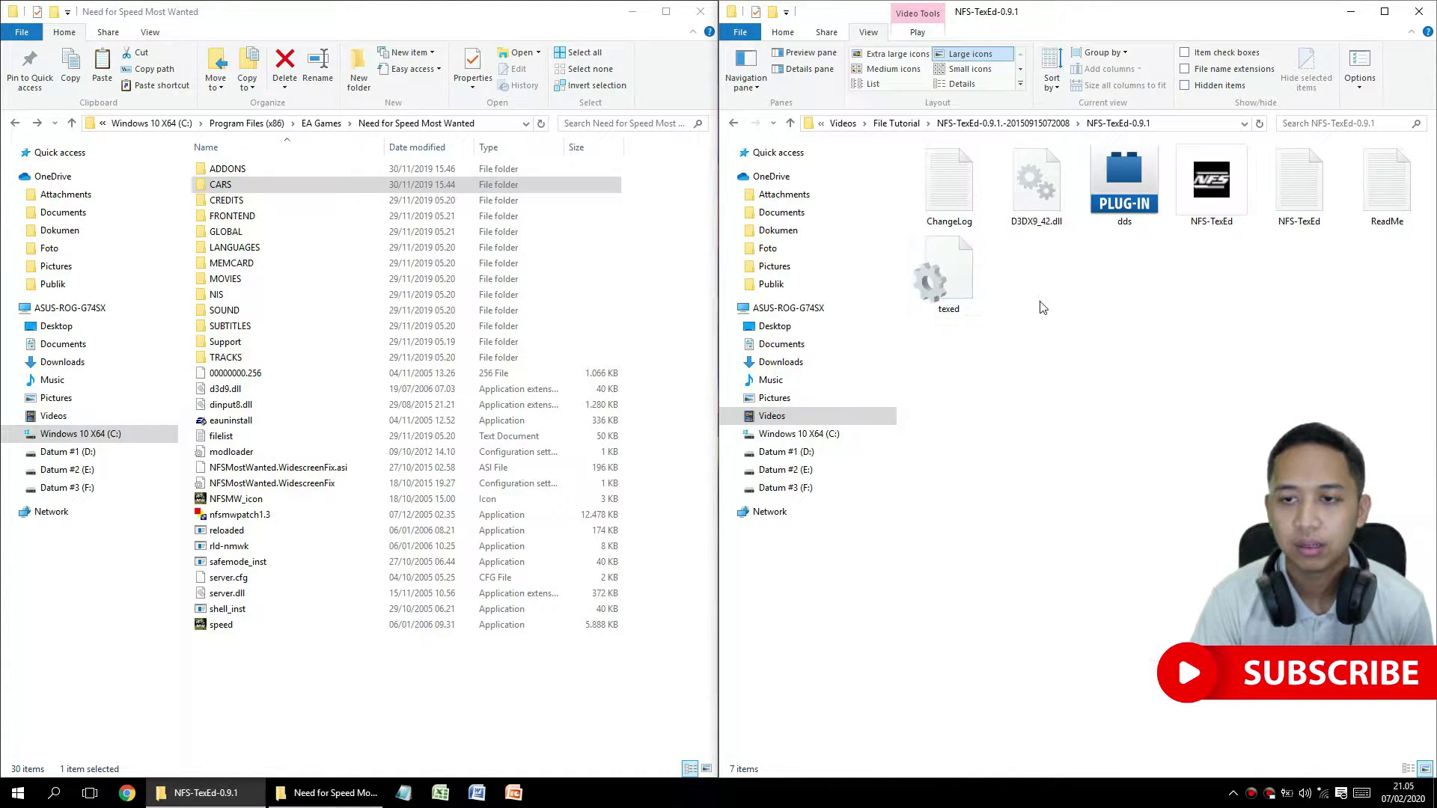
Run NFS-TexEd as administrator and move its window clear of the game's file list.
{"action": "left_click", "coordinate": [1201, 193]}
{"action": "right_click", "coordinate": [1198, 190]}
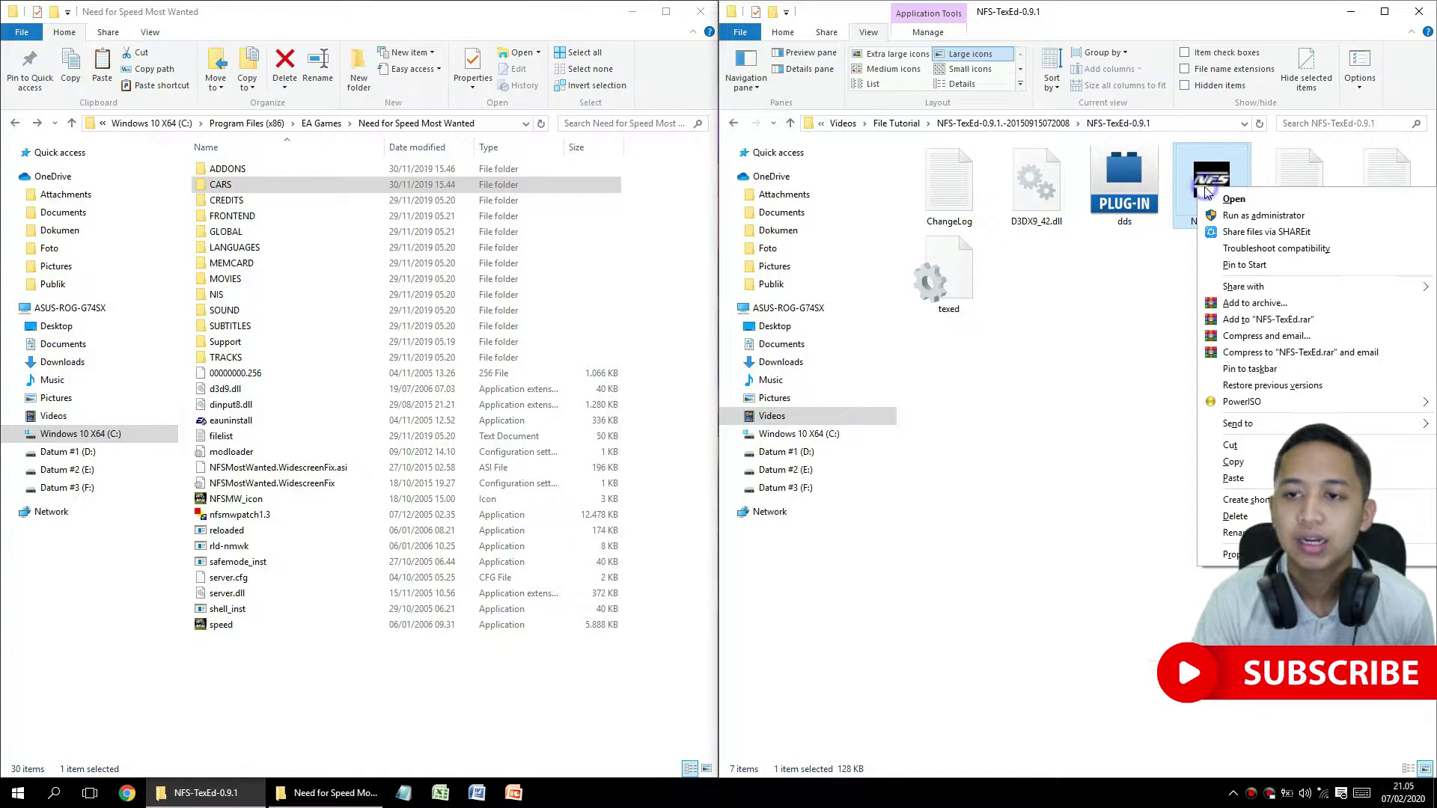
{"action": "left_click", "coordinate": [1233, 219]}
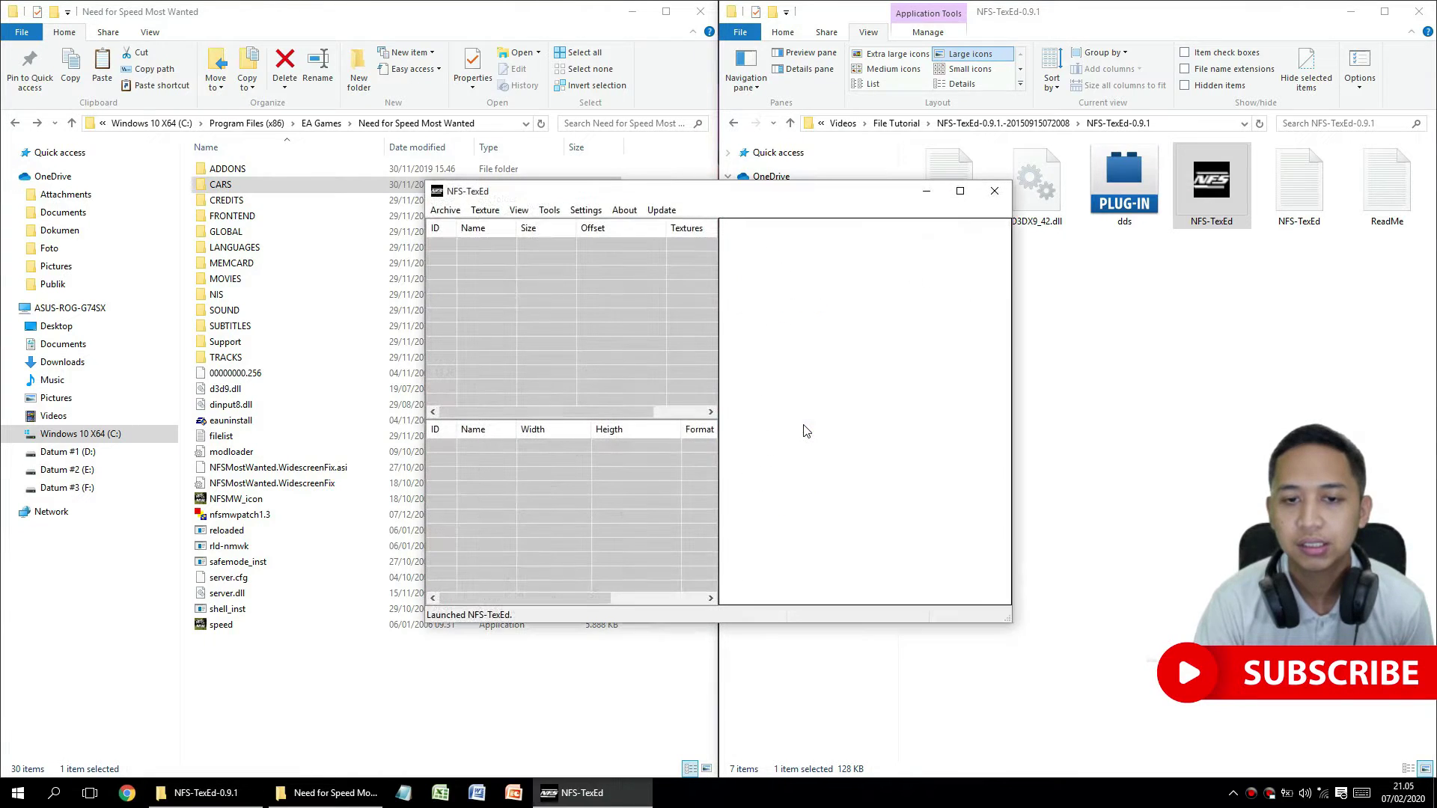
{"action": "left_click_drag", "start_coordinate": [839, 200], "coordinate": [1165, 230]}
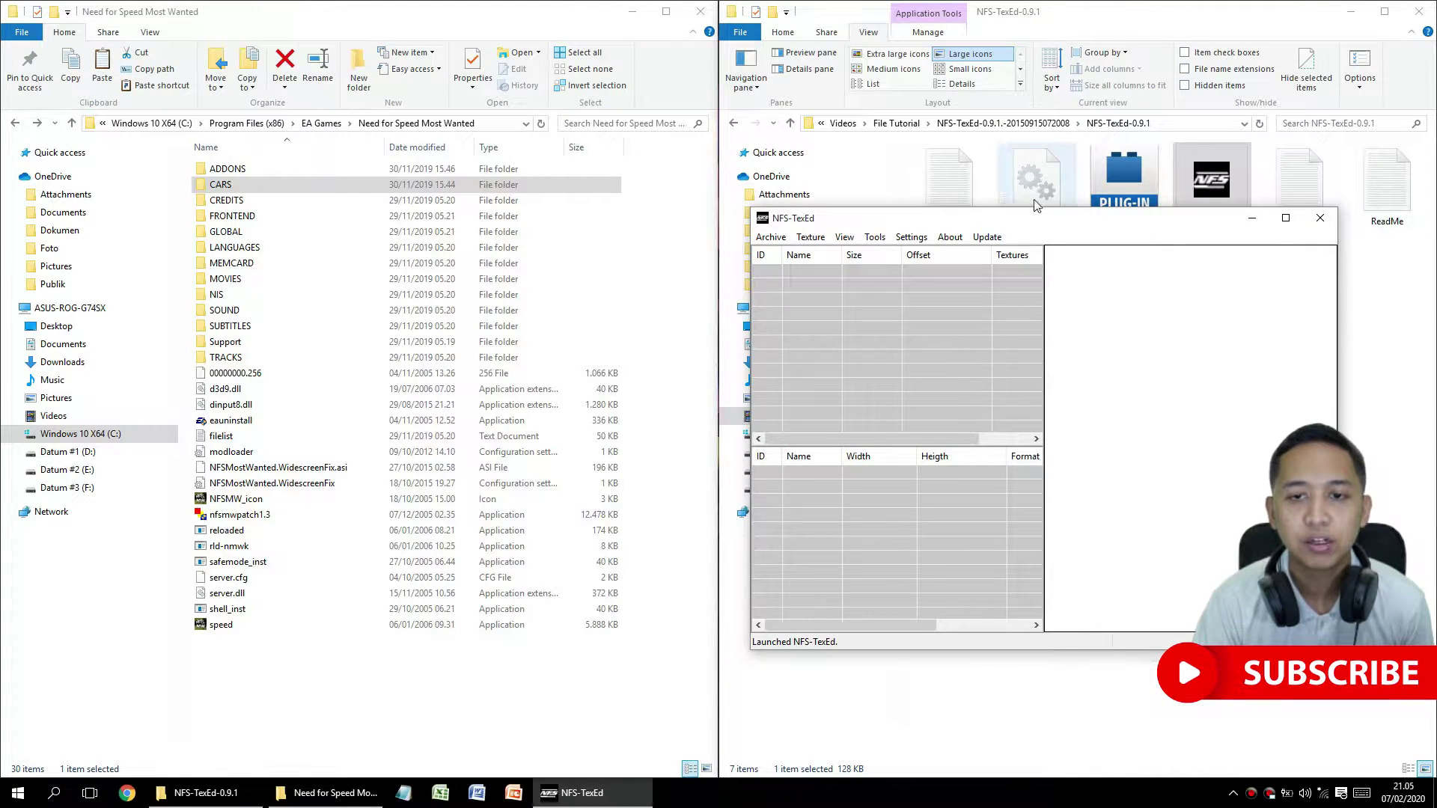
Patch the game files for editing, choosing the Need for Speed Most Wanted folder under C:, Program Files (x86), EA Games.
{"action": "left_click", "coordinate": [875, 238]}
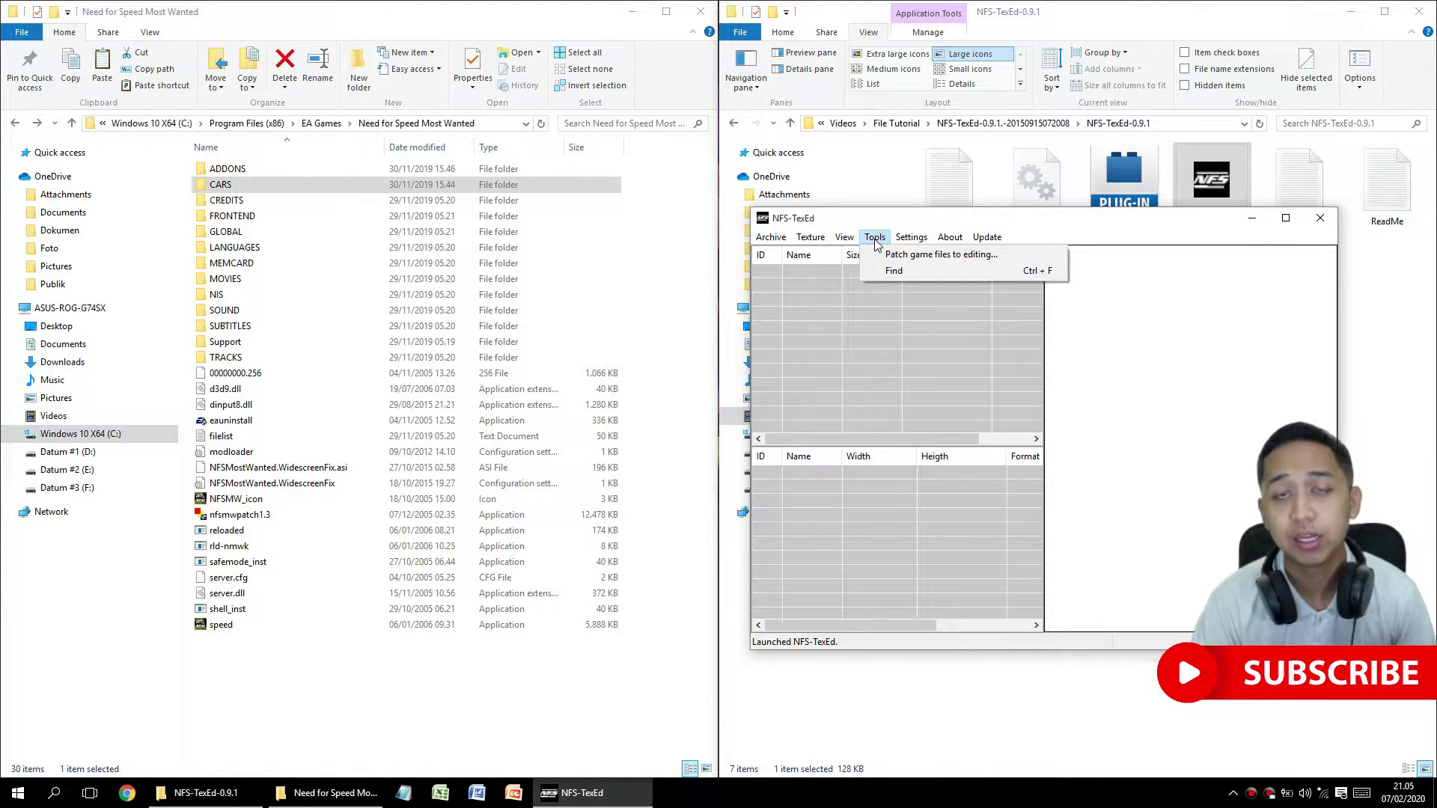
{"action": "left_click", "coordinate": [929, 255]}
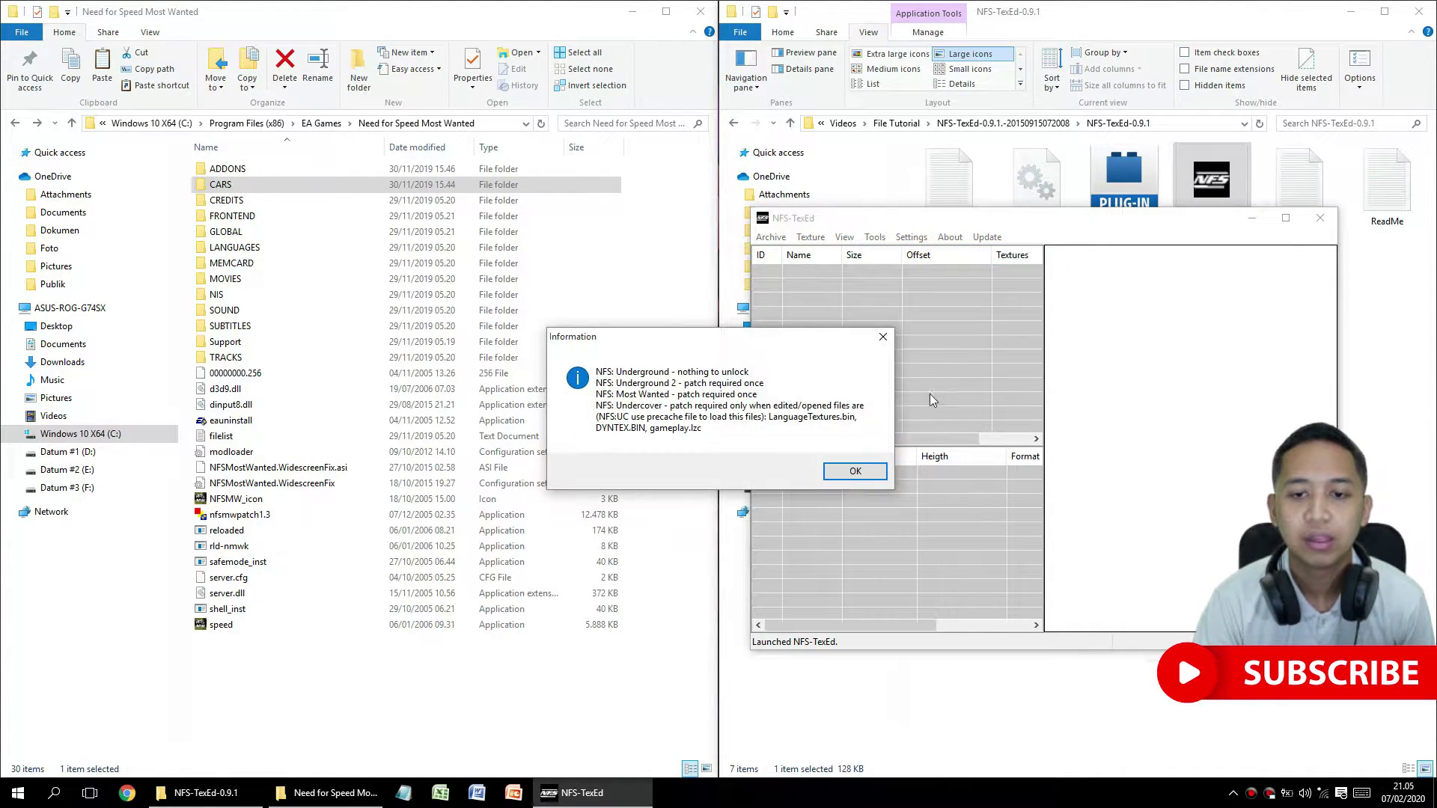
{"action": "left_click", "coordinate": [855, 470]}
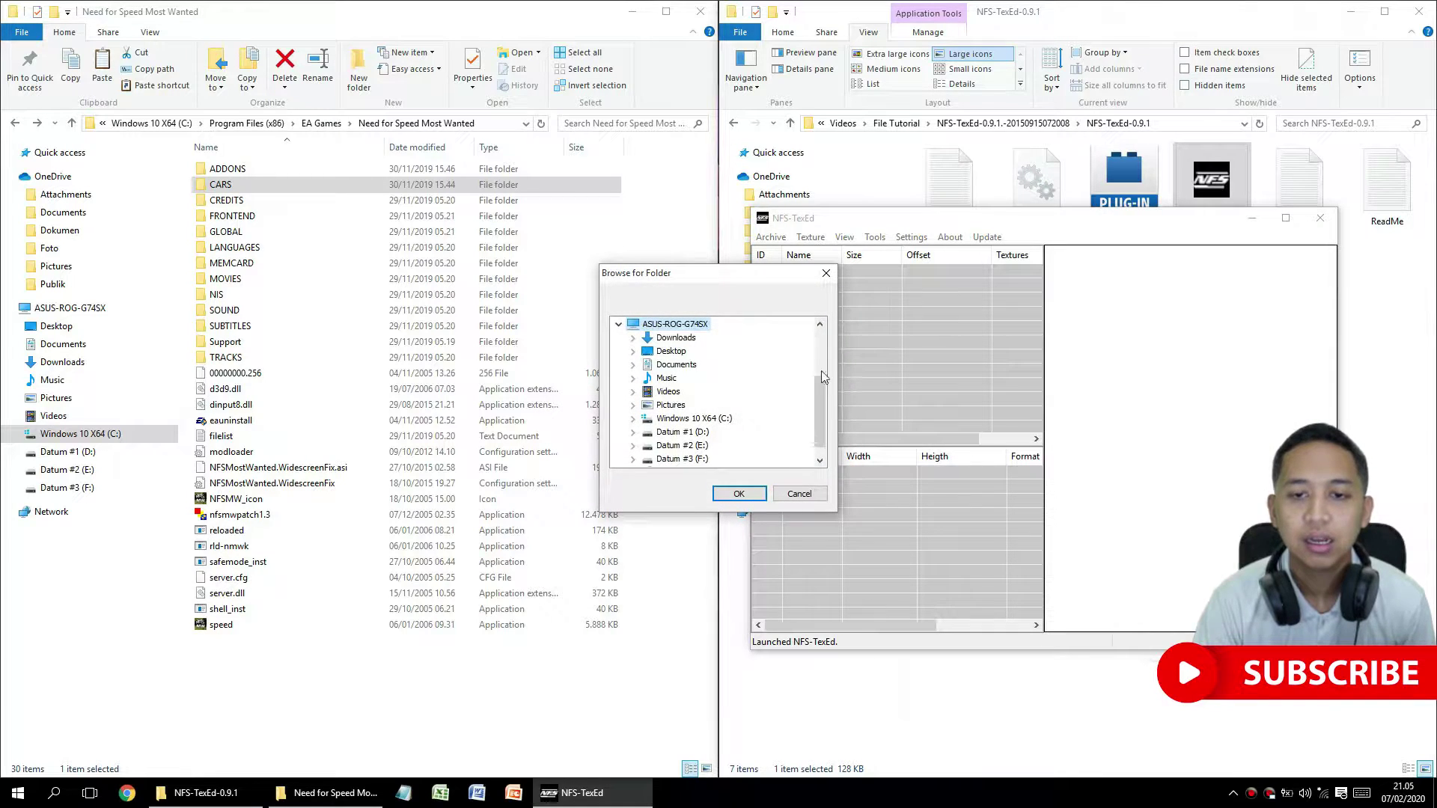
{"action": "left_click_drag", "start_coordinate": [779, 274], "coordinate": [830, 273]}
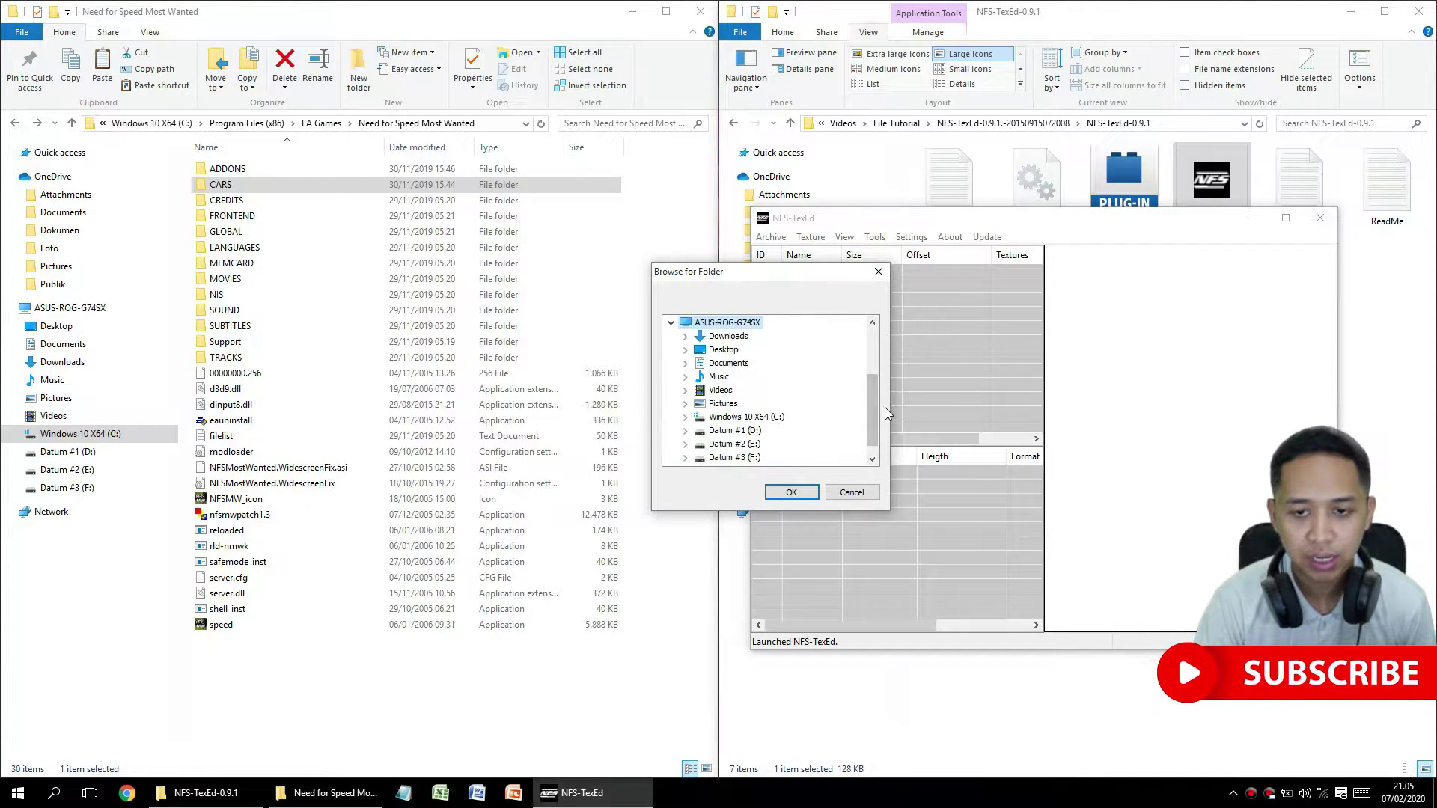
{"action": "left_click_drag", "start_coordinate": [880, 405], "coordinate": [877, 424]}
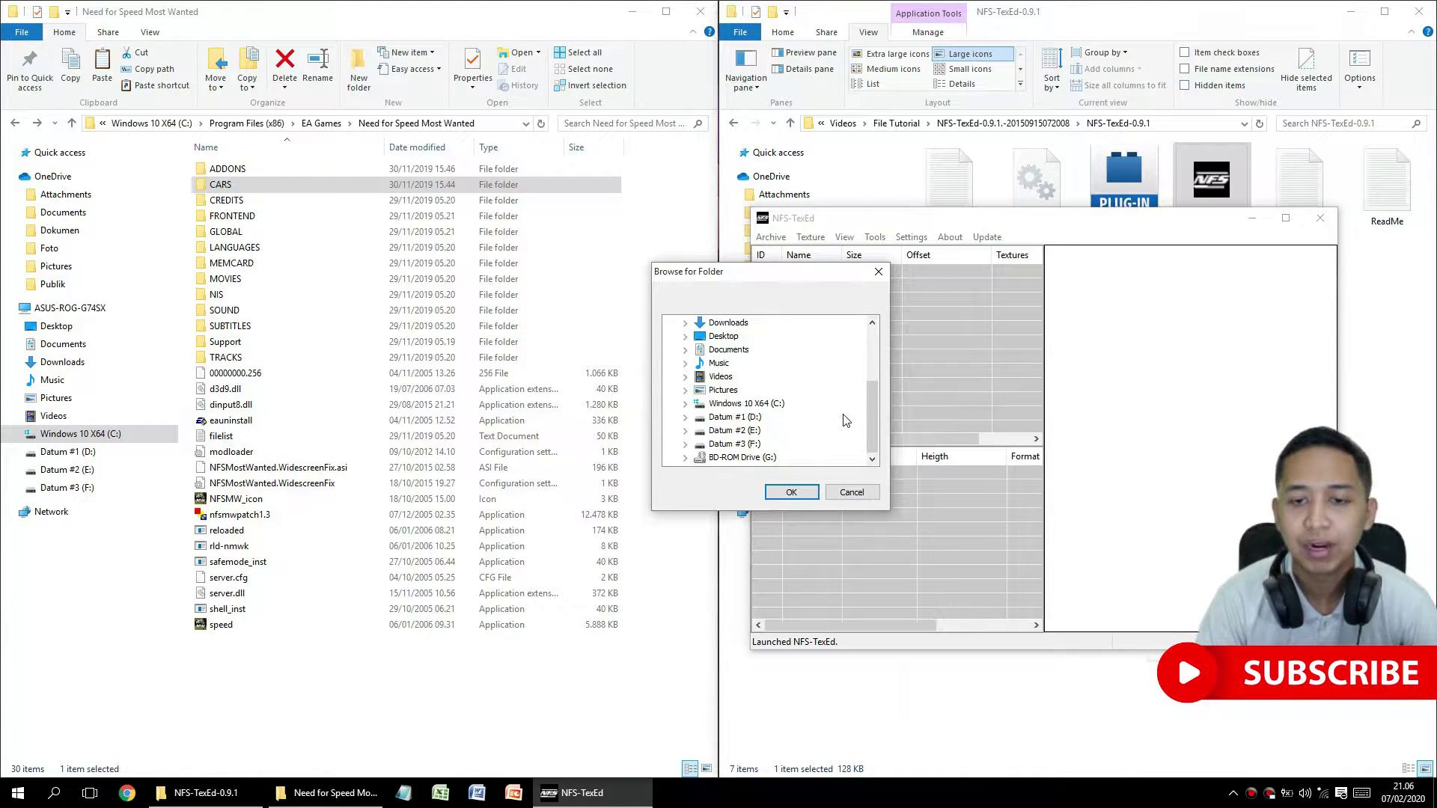
{"action": "left_click", "coordinate": [685, 404]}
{"action": "left_click_drag", "start_coordinate": [862, 399], "coordinate": [872, 411]}
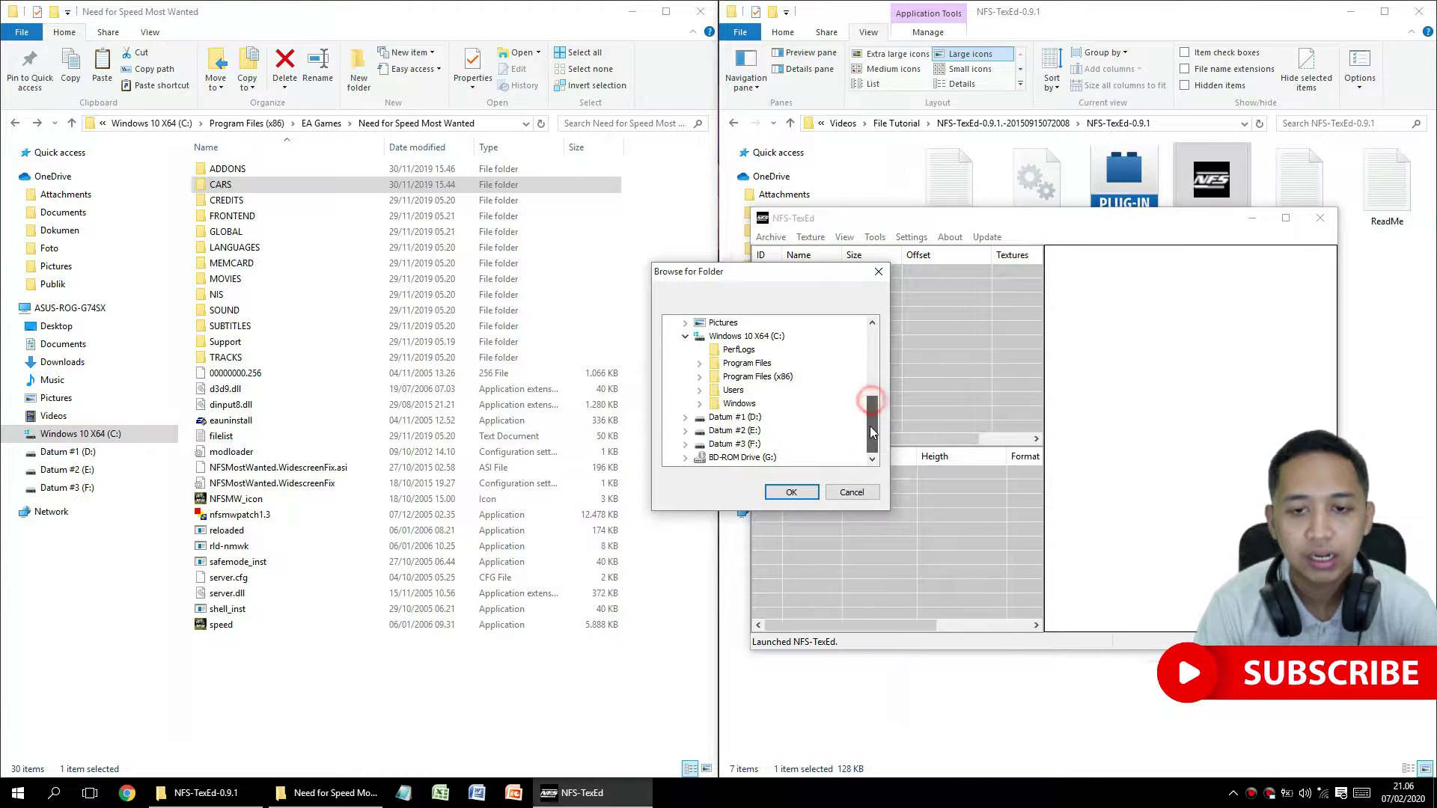
{"action": "left_click", "coordinate": [702, 378]}
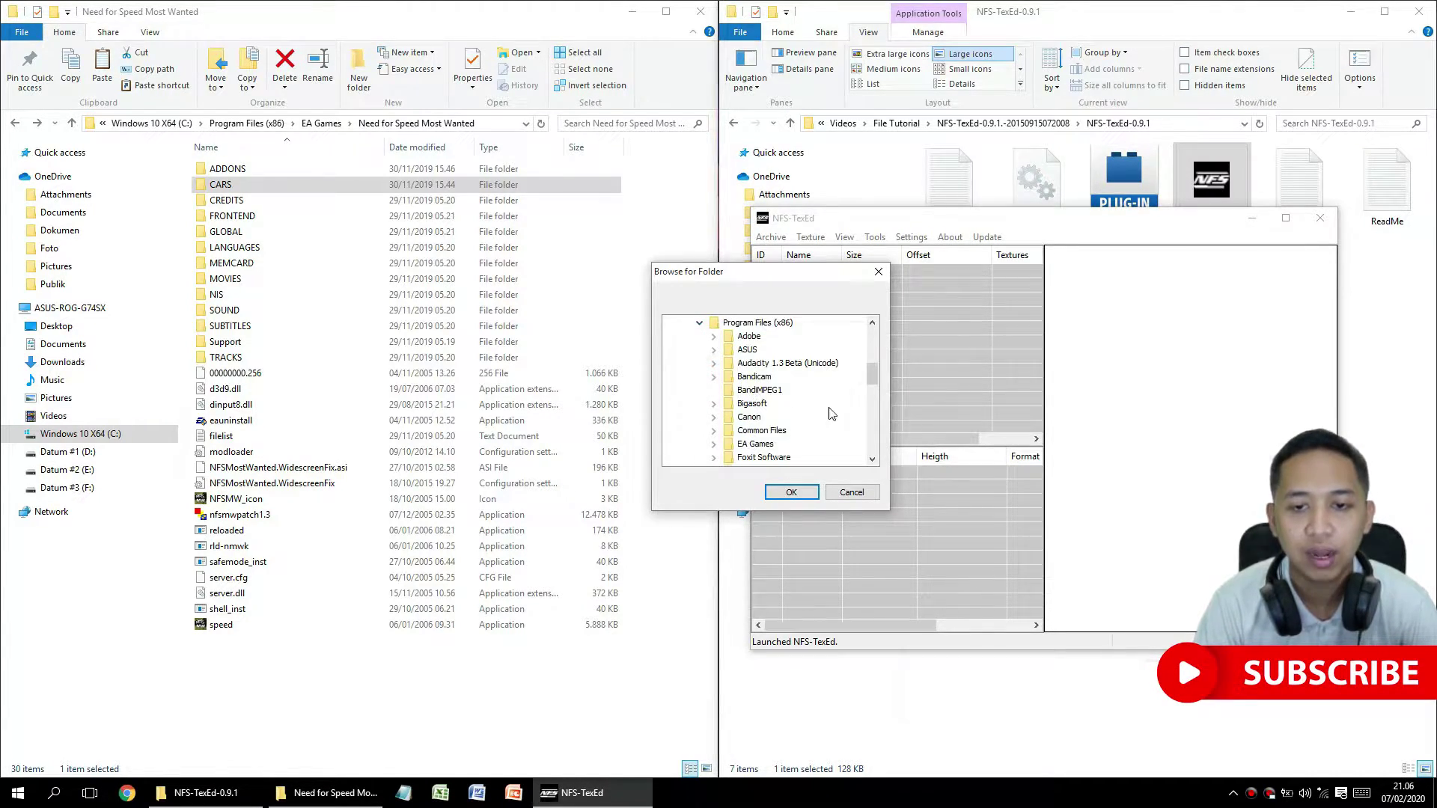
{"action": "left_click_drag", "start_coordinate": [873, 381], "coordinate": [873, 389]}
{"action": "left_click", "coordinate": [714, 364]}
{"action": "left_click", "coordinate": [729, 376]}
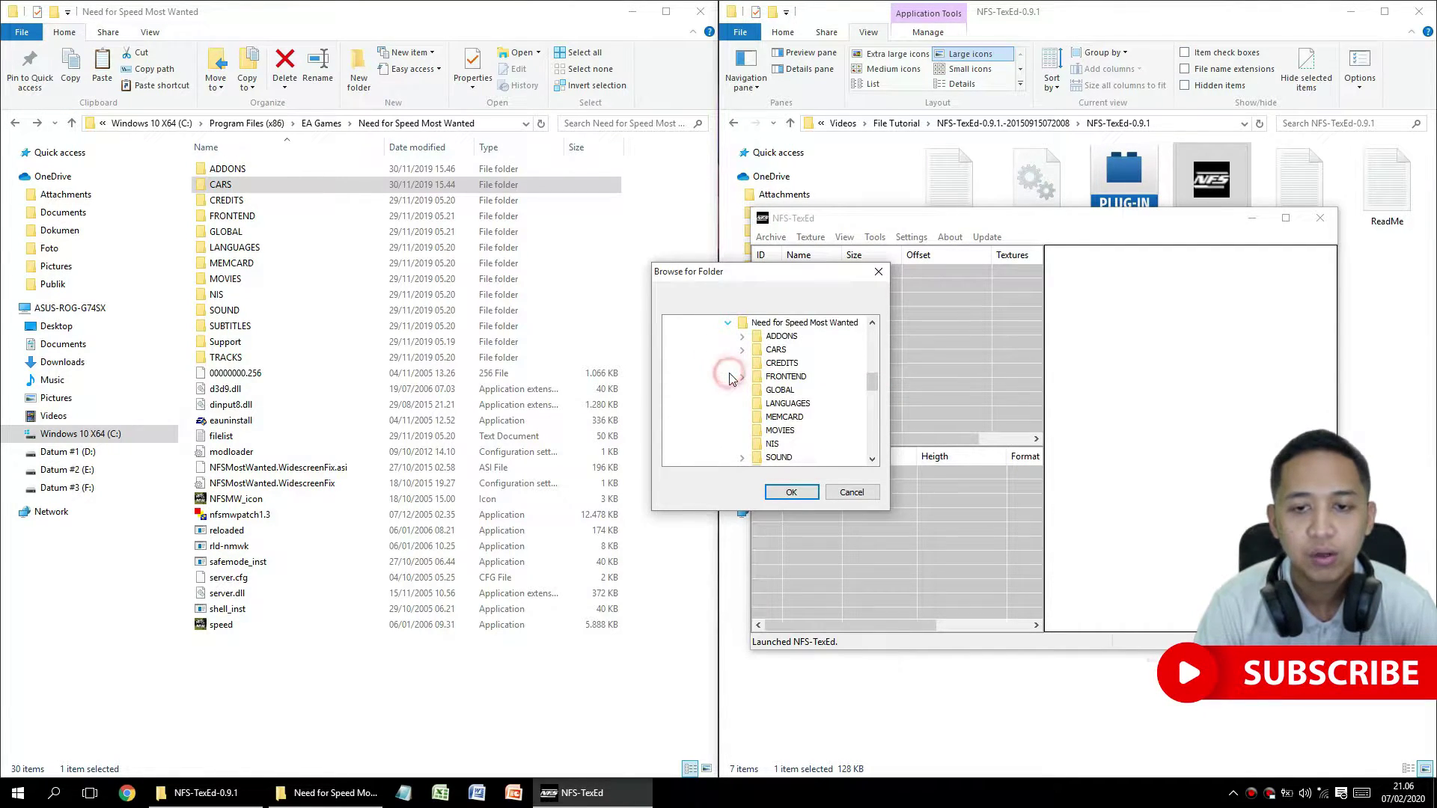
{"action": "left_click", "coordinate": [790, 325]}
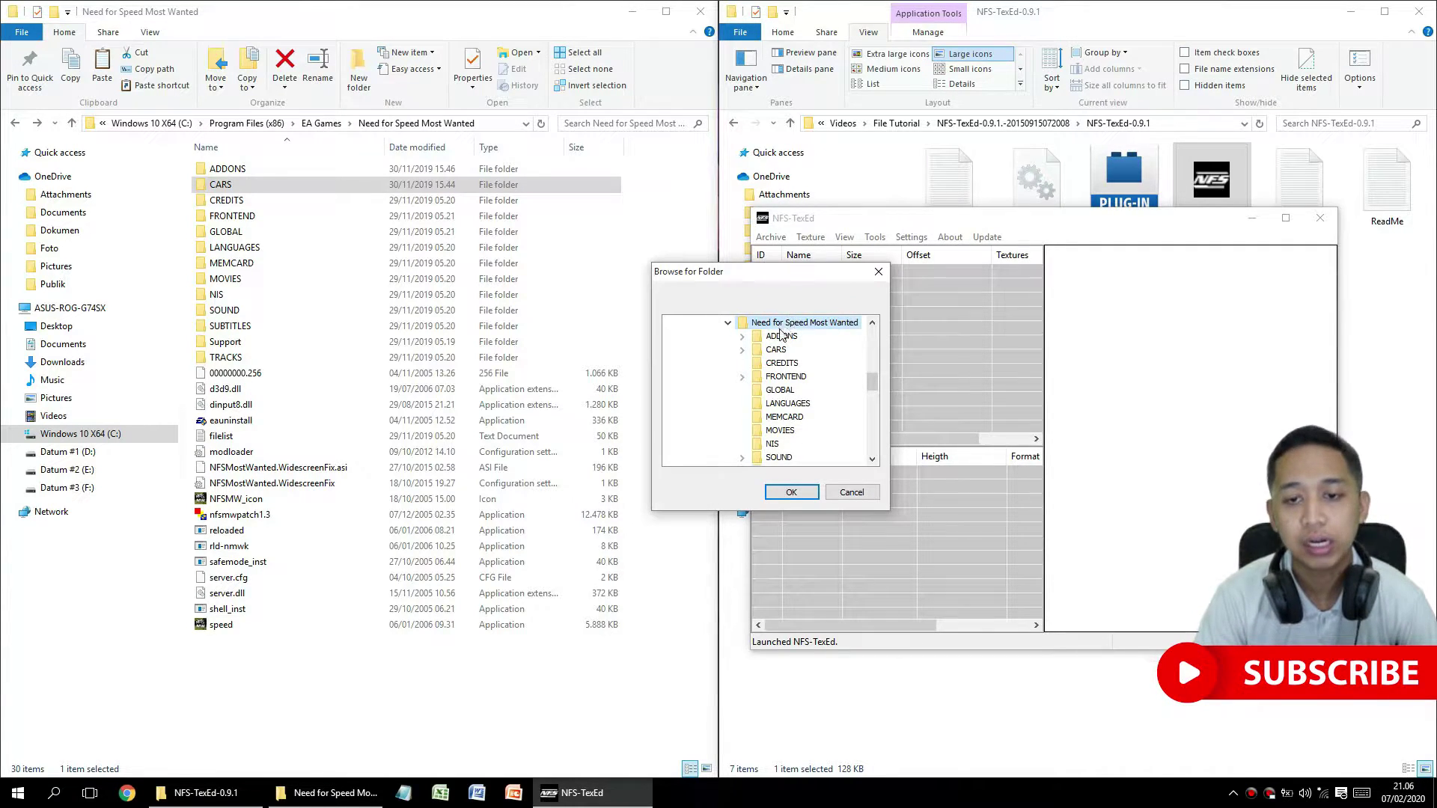
{"action": "mouse_move", "coordinate": [874, 391]}
{"action": "left_mouse_down"}
{"action": "mouse_move", "coordinate": [872, 404]}
{"action": "mouse_move", "coordinate": [873, 372]}
{"action": "left_mouse_up"}
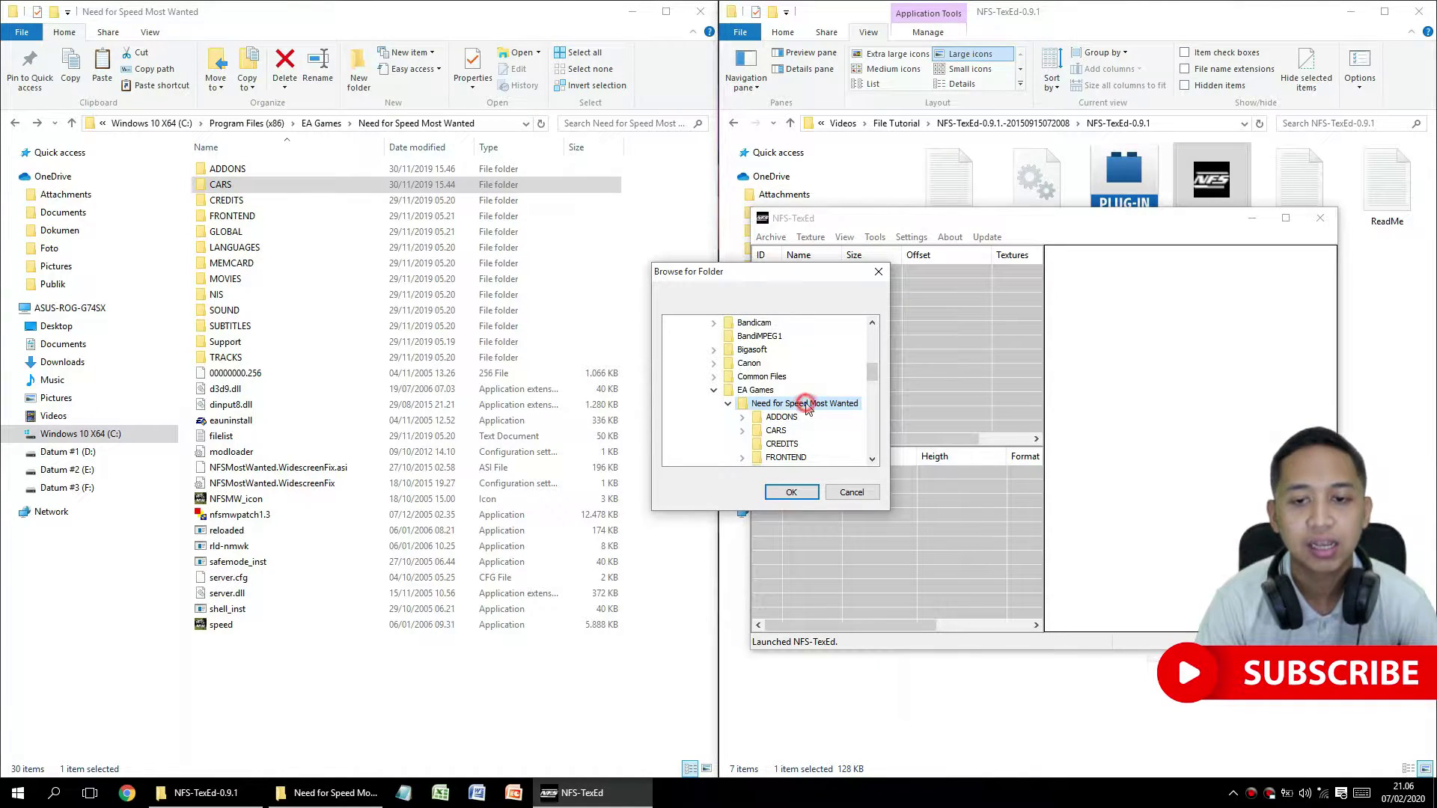
{"action": "left_click", "coordinate": [793, 492]}
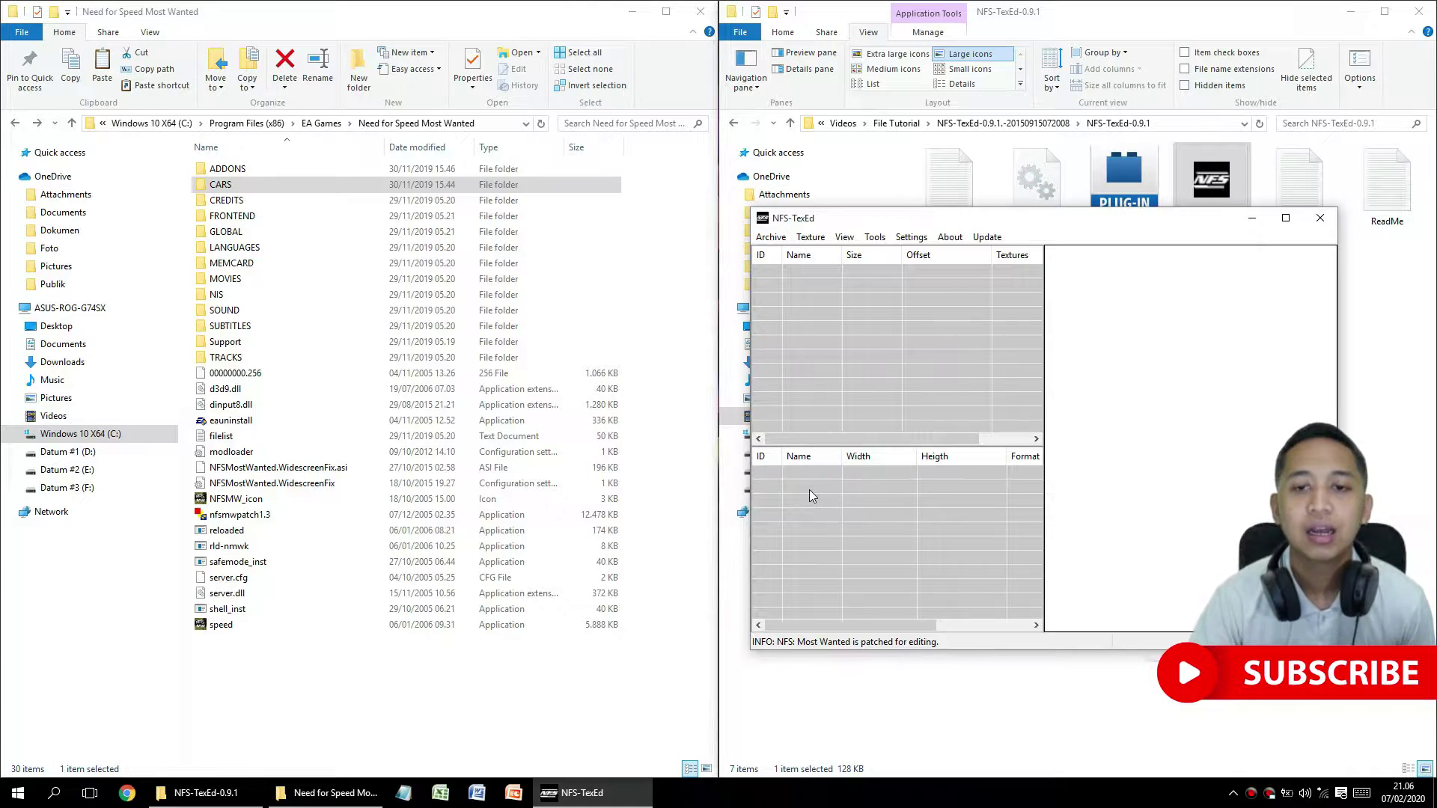
Open the GlobalB.lzc archive from the game's GLOBAL folder in NFS-TexEd.
{"action": "left_click", "coordinate": [784, 237]}
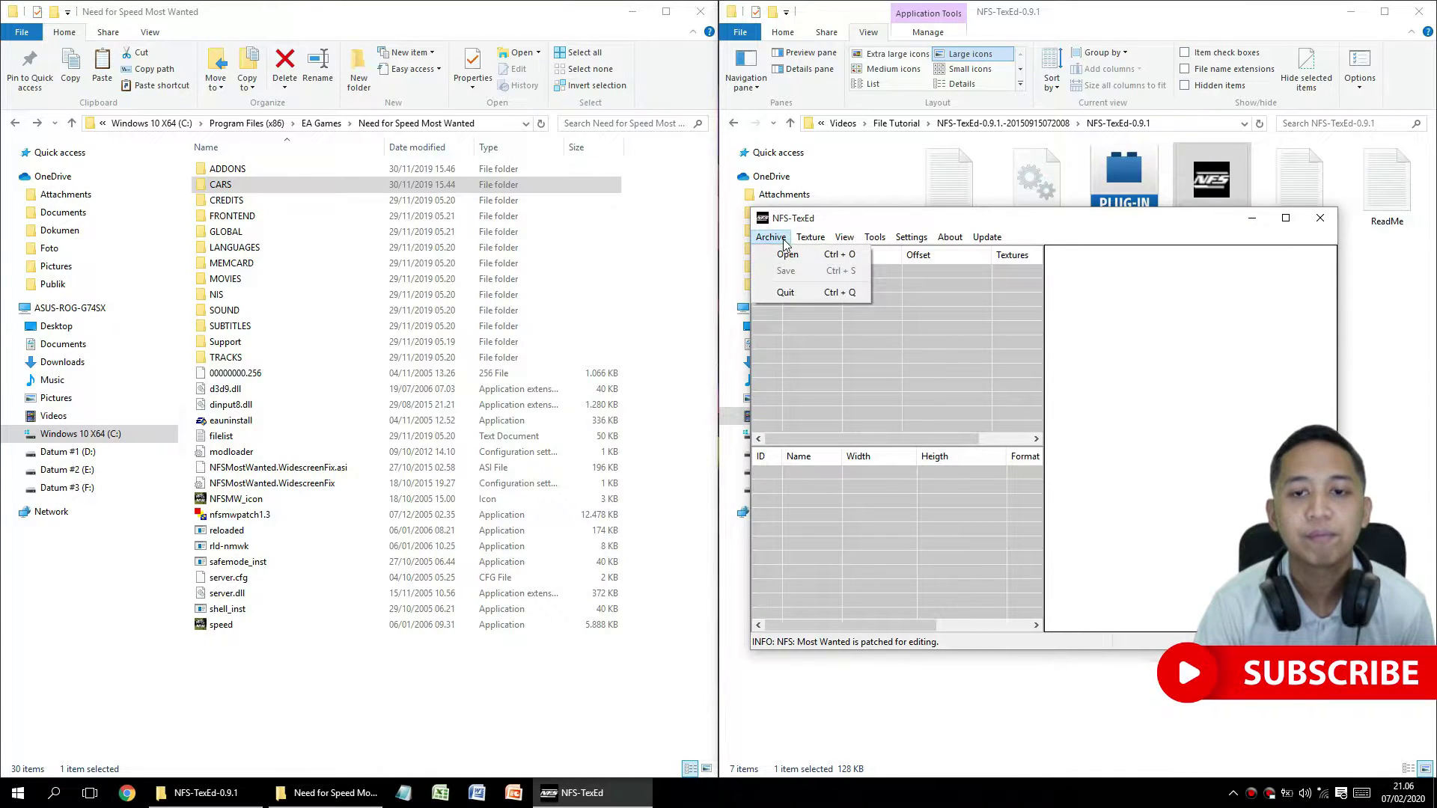
{"action": "left_click", "coordinate": [784, 255]}
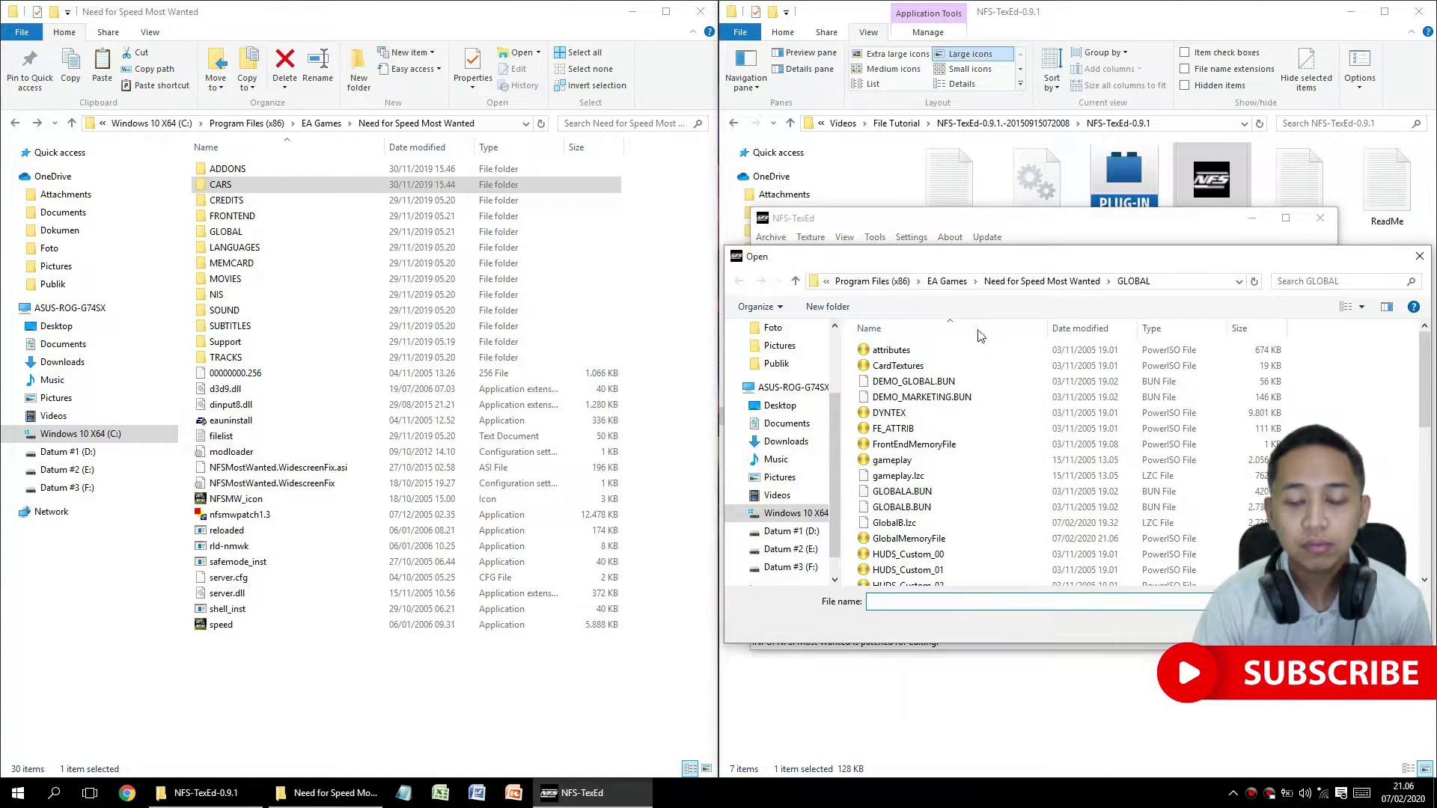
{"action": "left_click_drag", "start_coordinate": [1029, 259], "coordinate": [745, 303]}
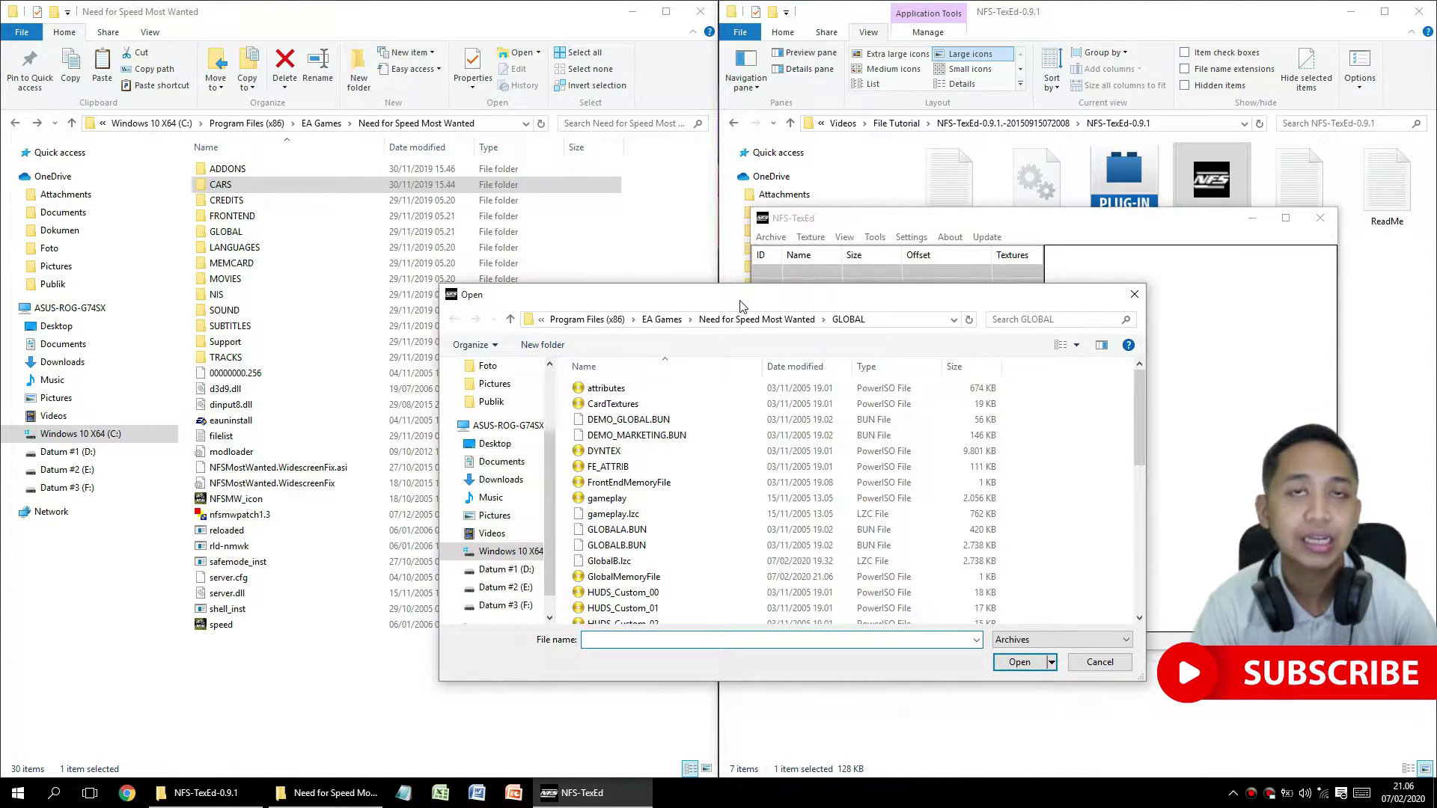
{"action": "left_click", "coordinate": [603, 562]}
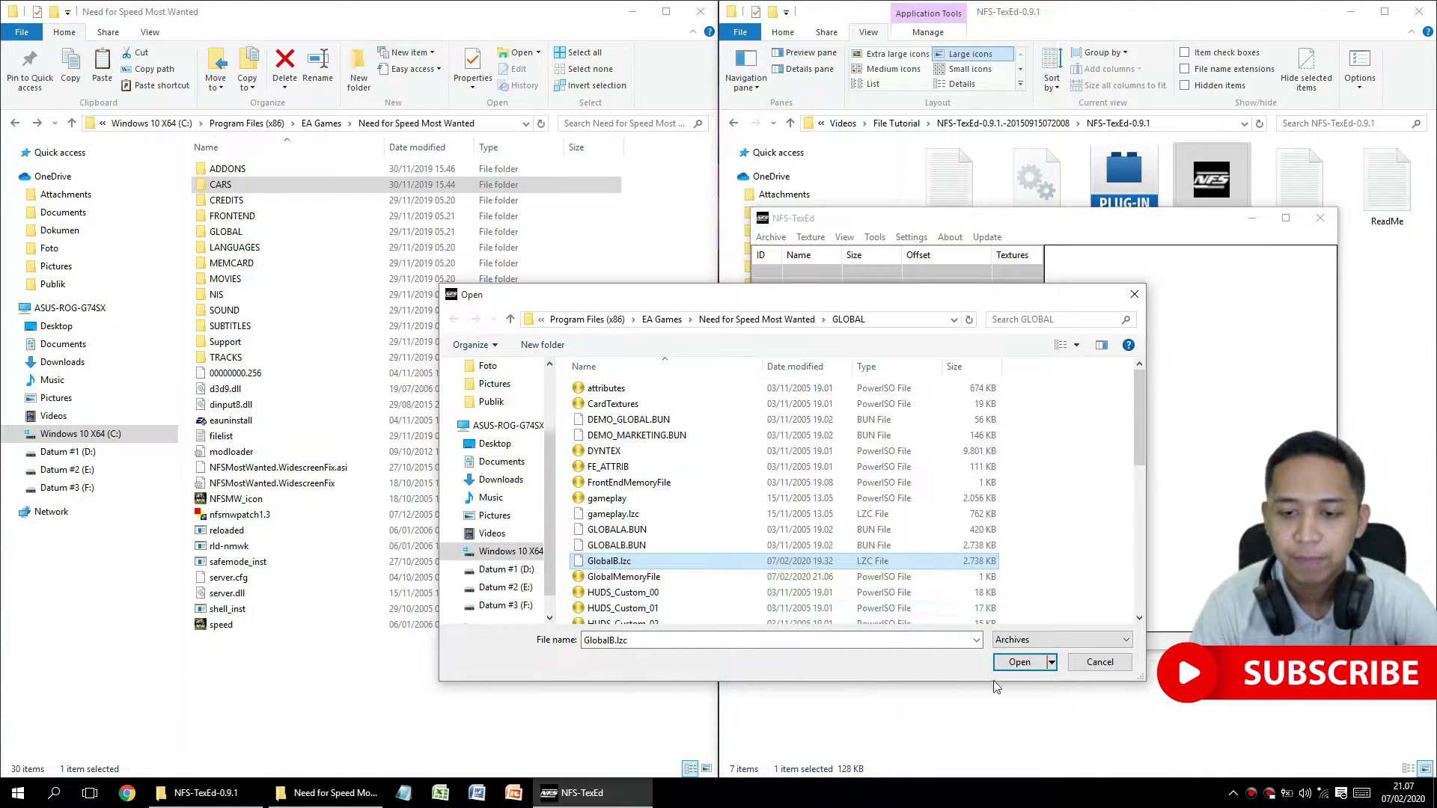
{"action": "left_click", "coordinate": [1018, 663]}
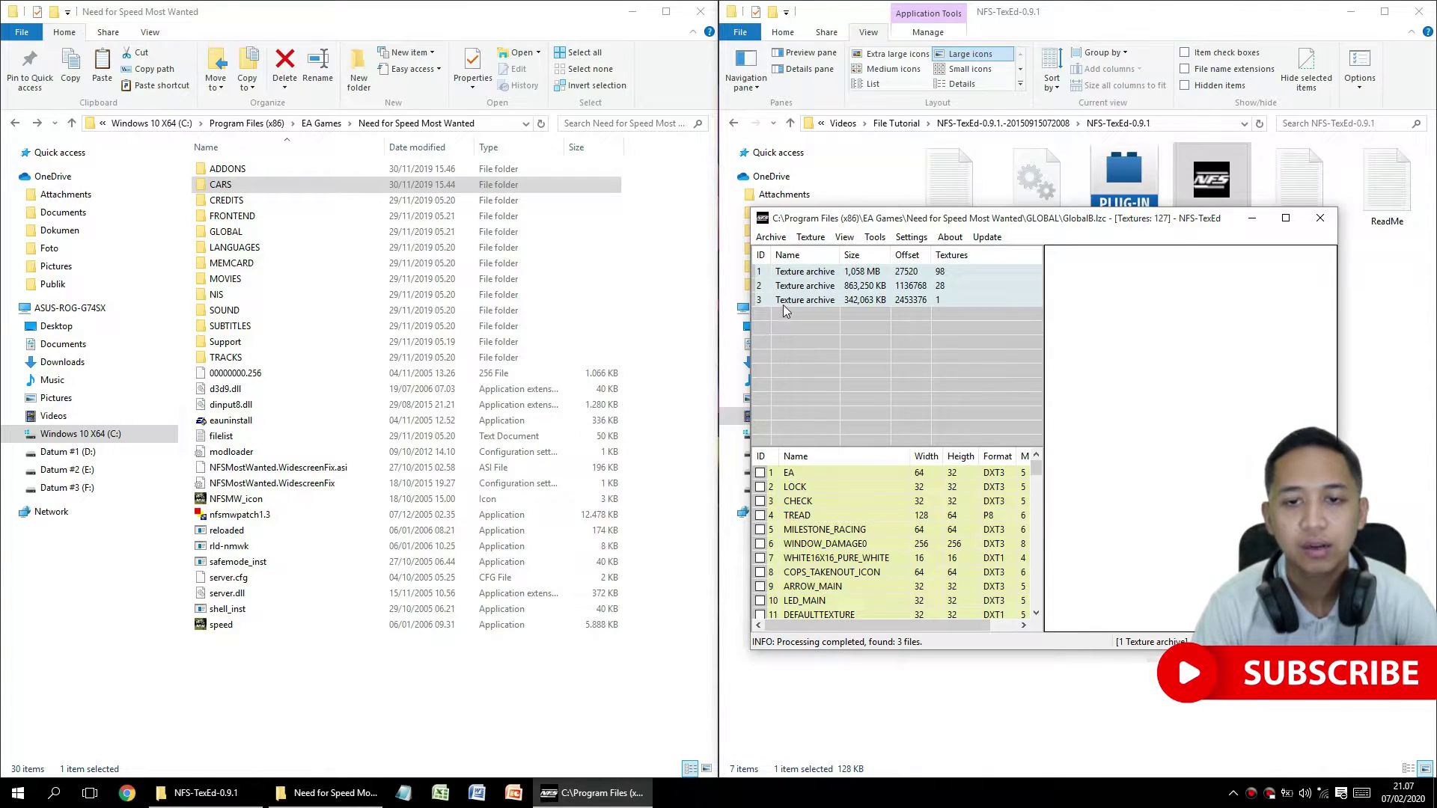
Look through the textures contained in each of the three texture archives of GlobalB.lzc.
{"action": "left_click", "coordinate": [808, 274]}
{"action": "left_click", "coordinate": [810, 289]}
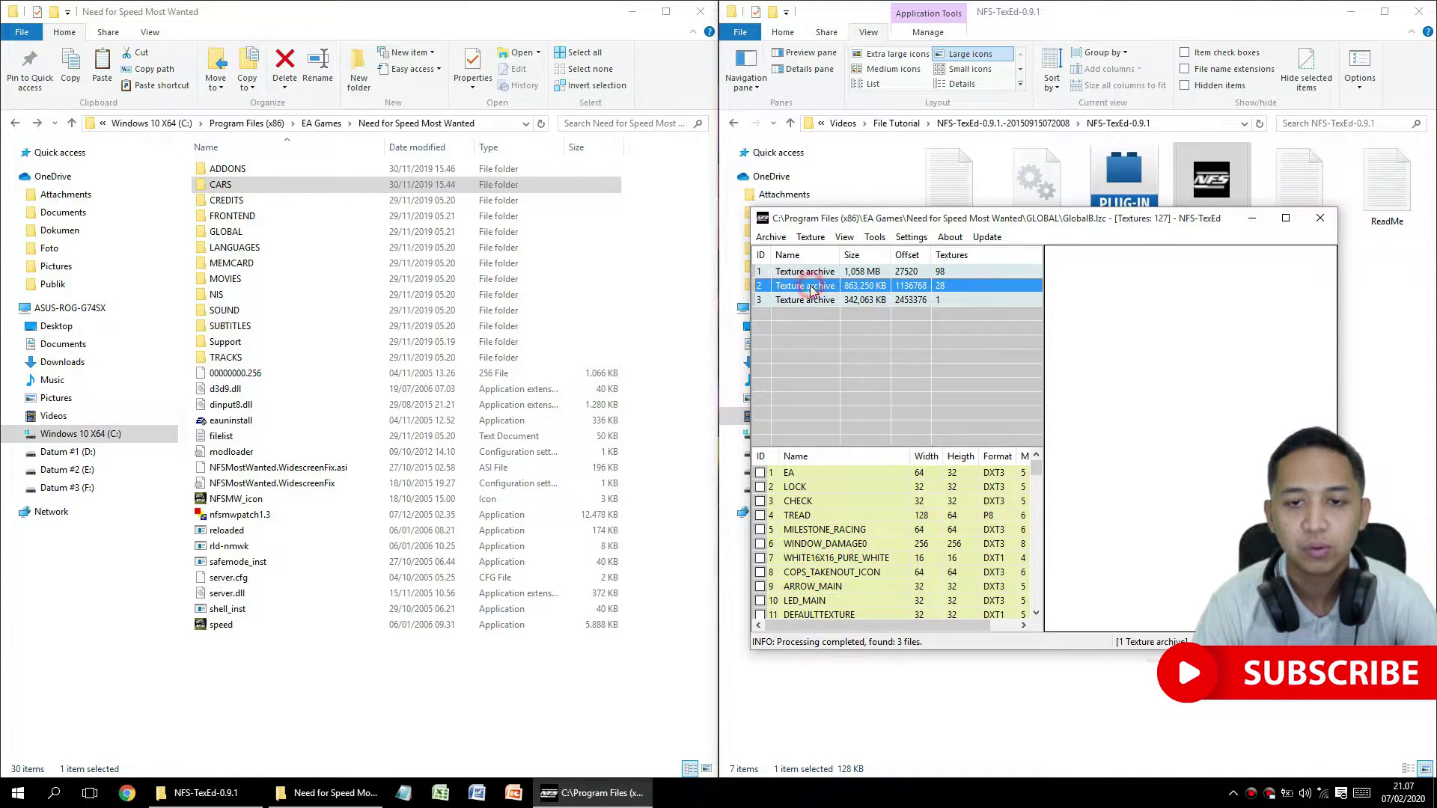
{"action": "left_click", "coordinate": [815, 299]}
{"action": "left_click", "coordinate": [808, 273]}
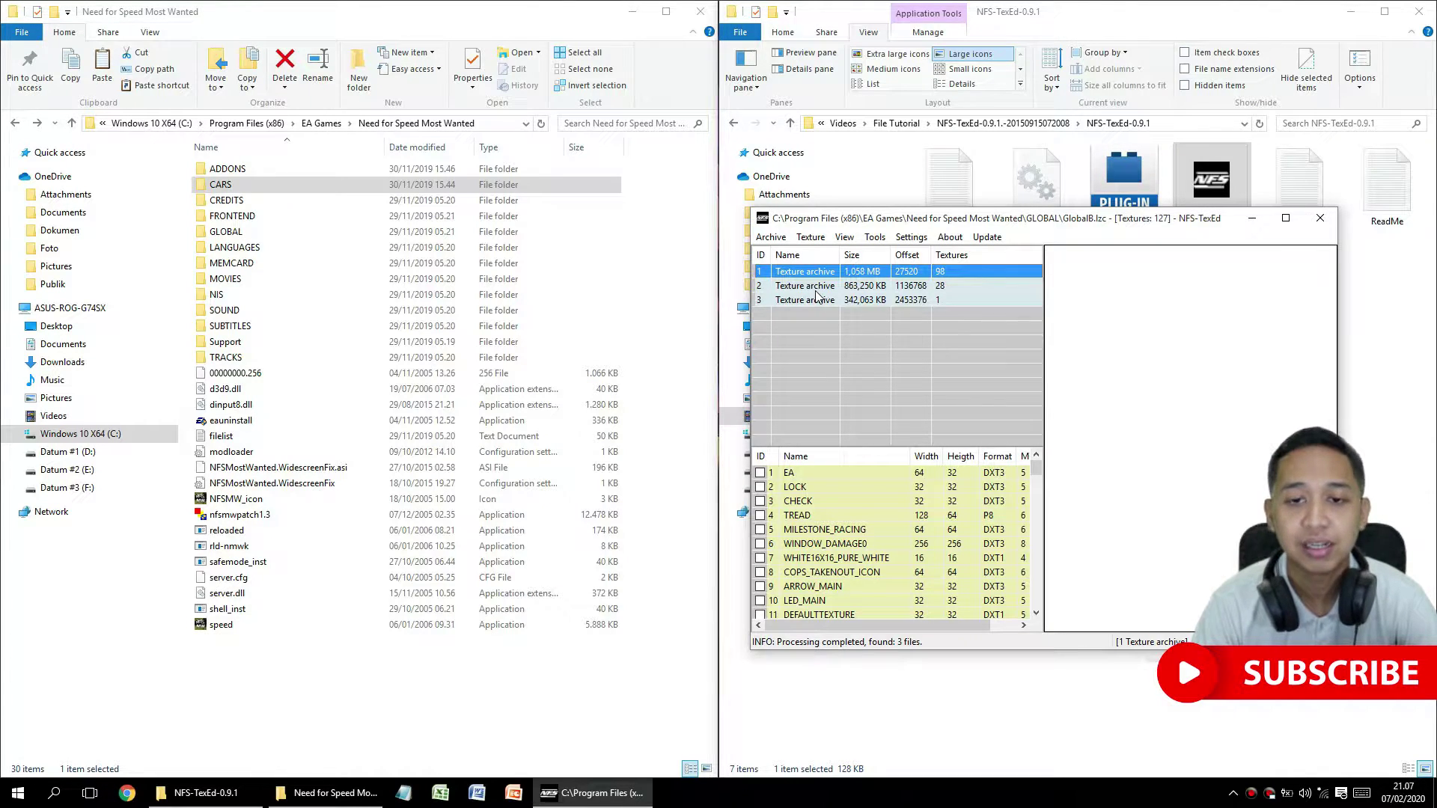
{"action": "left_click", "coordinate": [818, 300]}
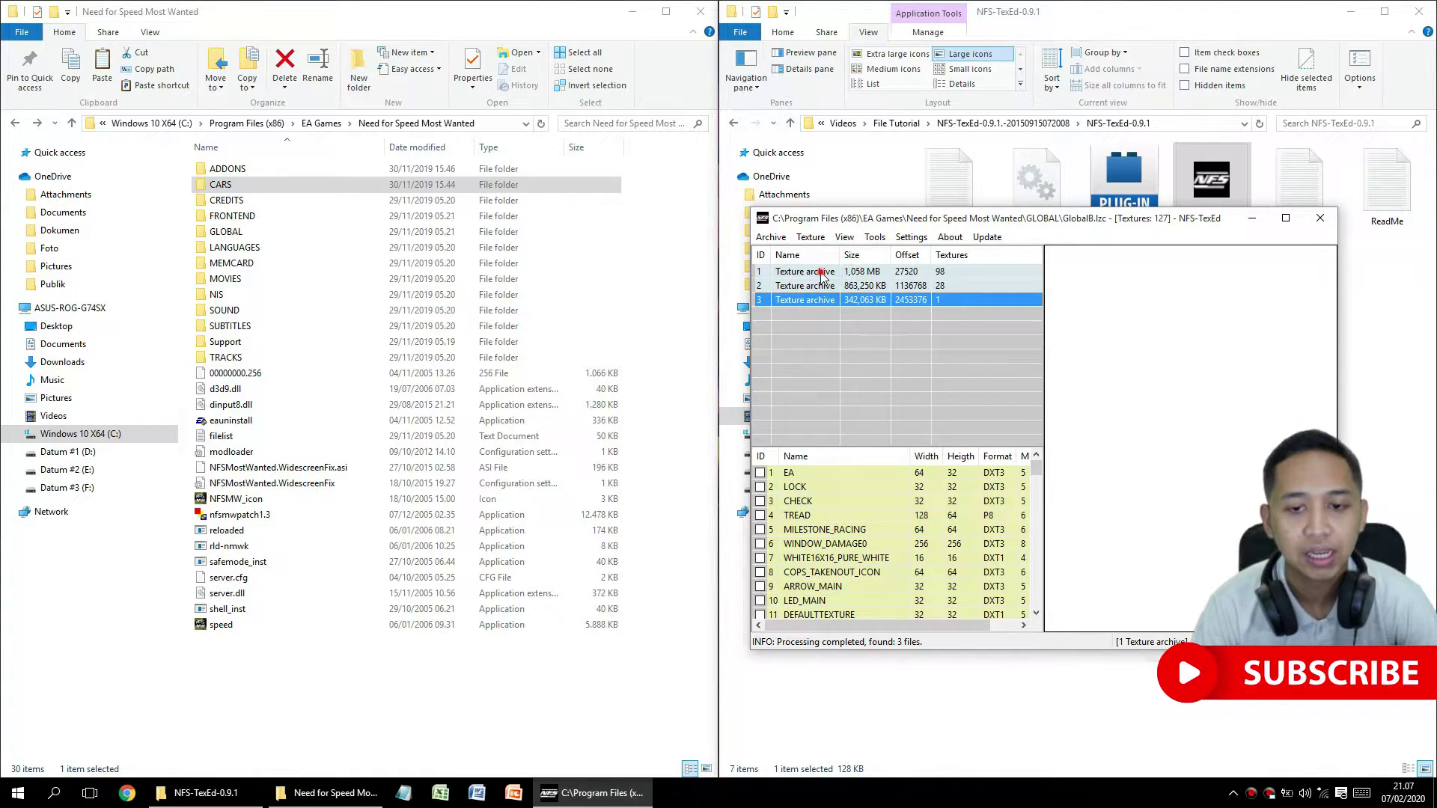
{"action": "left_click", "coordinate": [822, 273]}
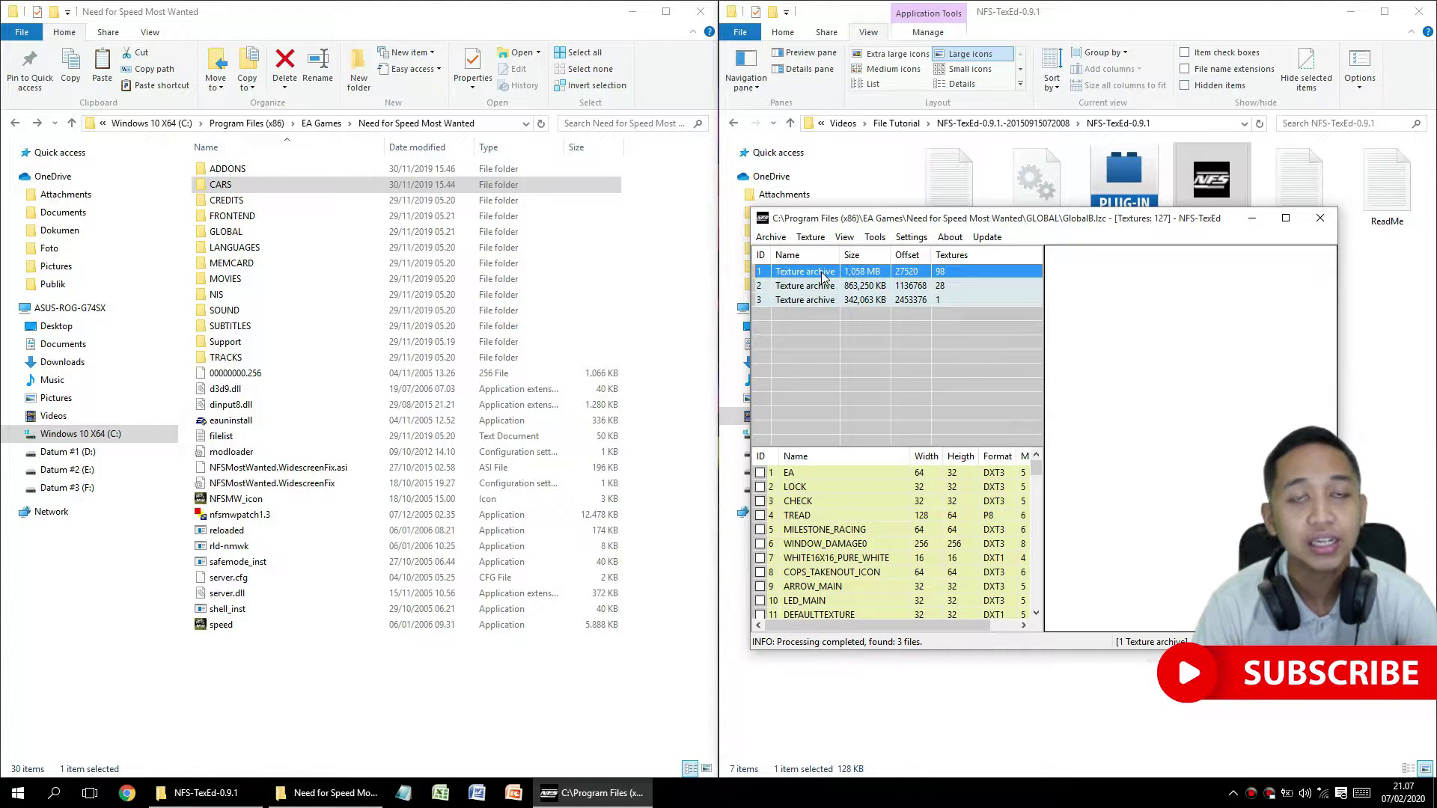
{"action": "left_click", "coordinate": [822, 288]}
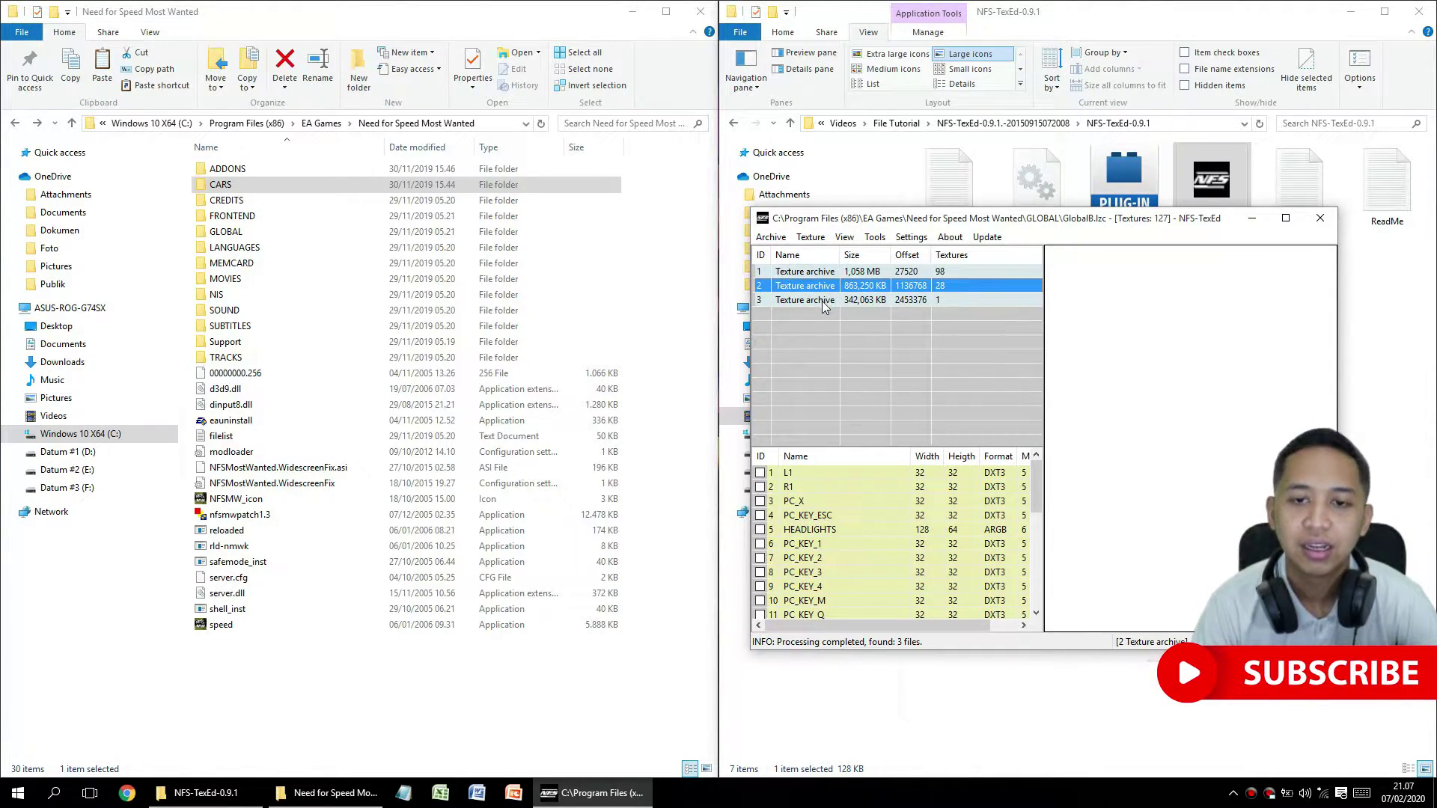
{"action": "left_click", "coordinate": [823, 300]}
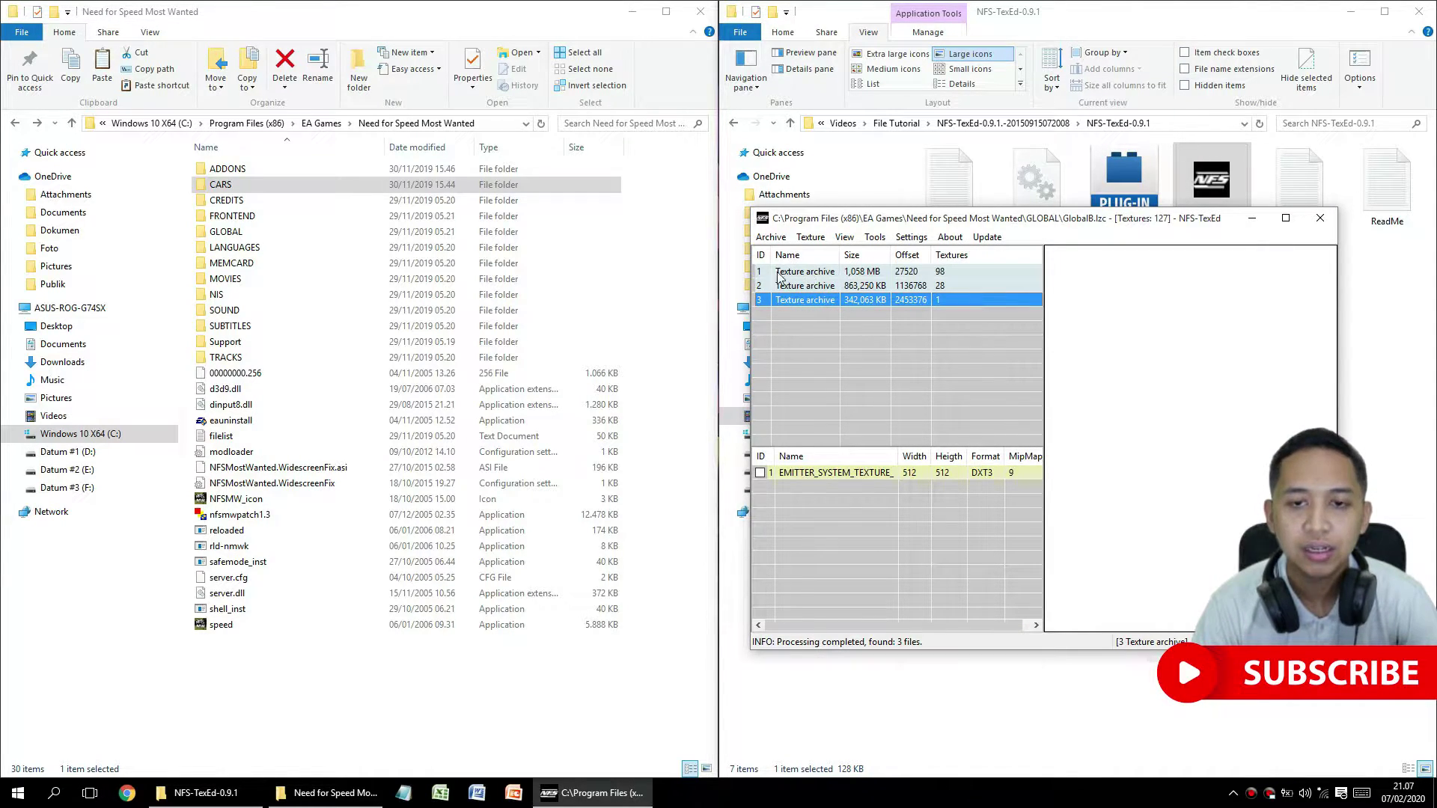
Select the PC_LOAD texture in the second texture archive to preview the loading screen image.
{"action": "left_click", "coordinate": [803, 286]}
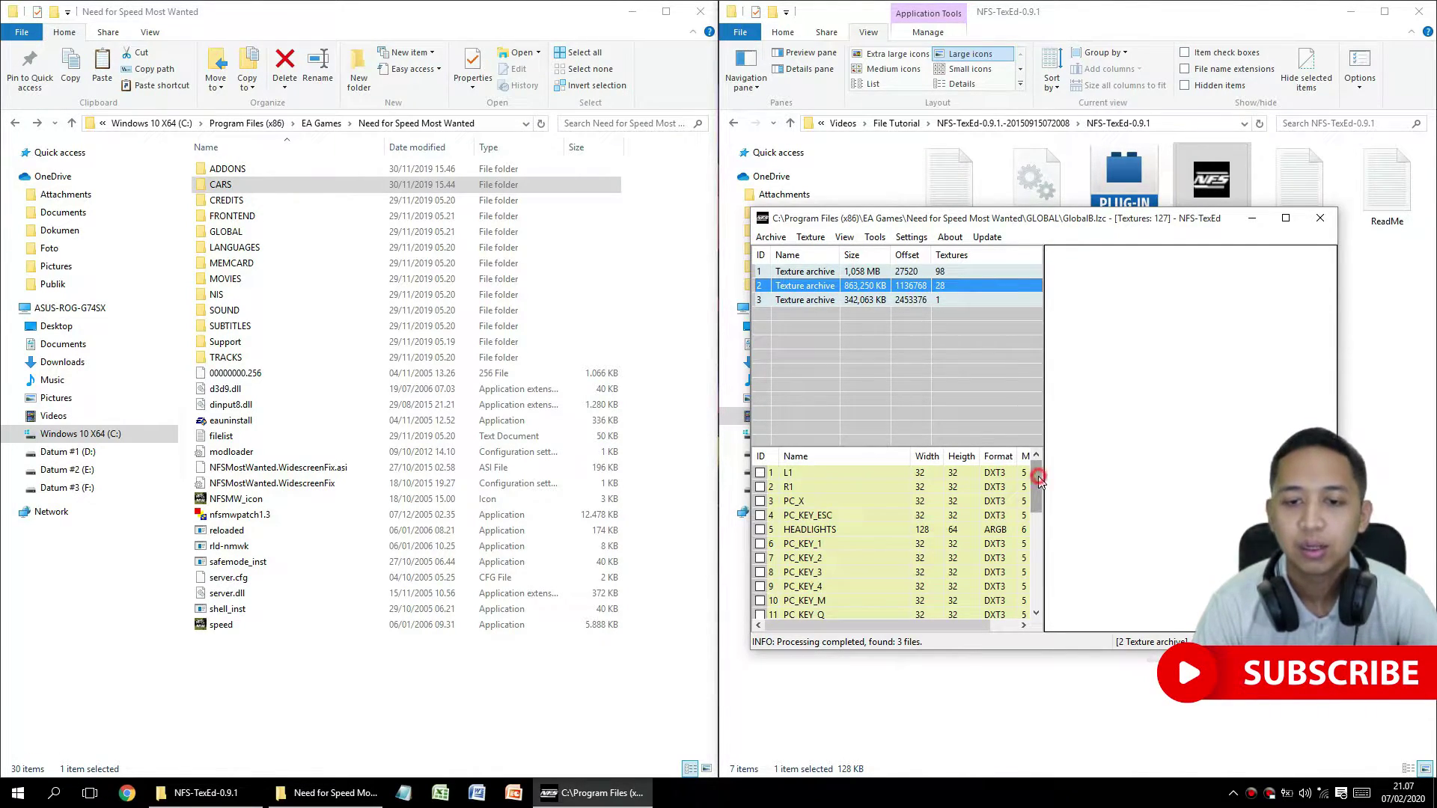
{"action": "left_click_drag", "start_coordinate": [1039, 477], "coordinate": [1039, 583]}
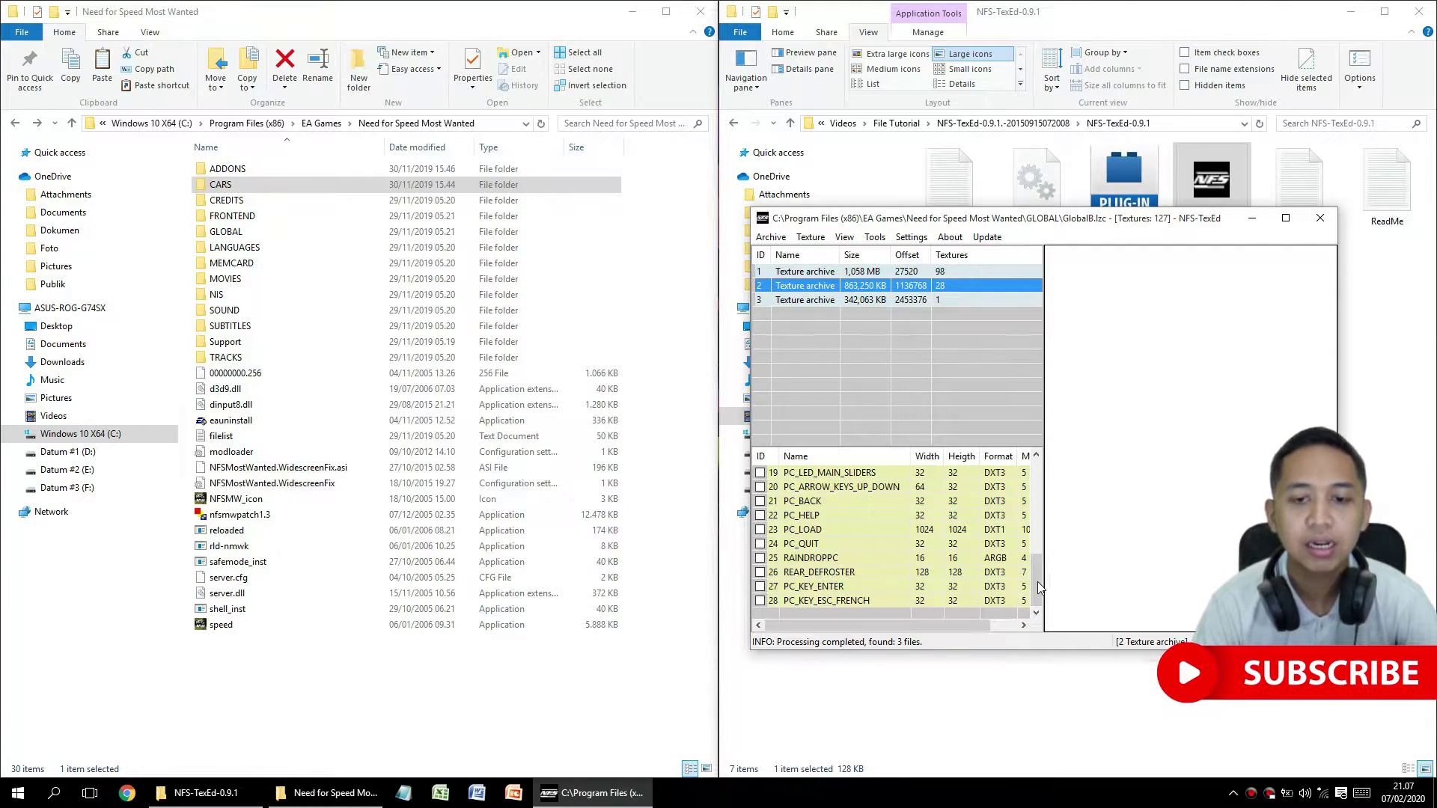
{"action": "left_click", "coordinate": [830, 532]}
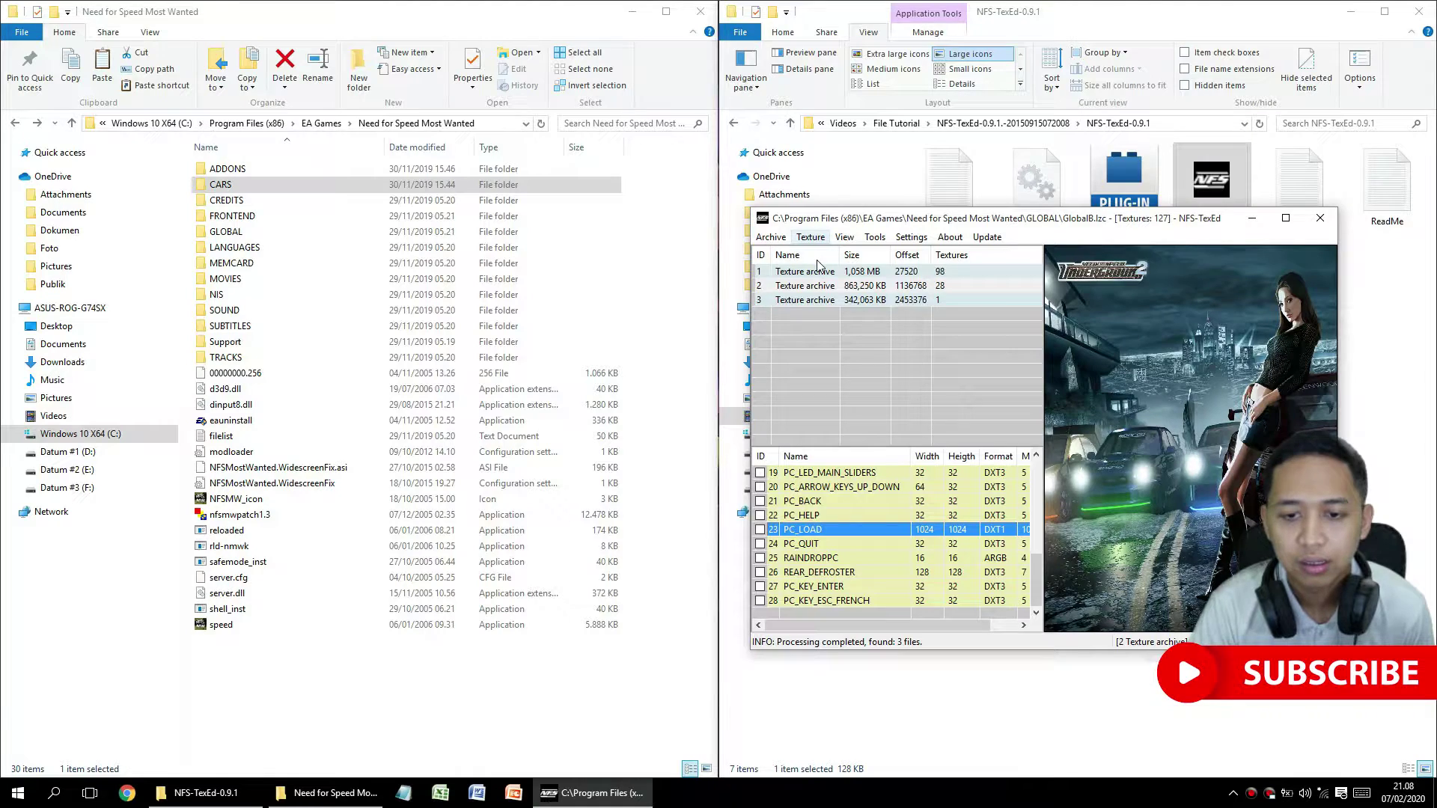
{"action": "left_click", "coordinate": [801, 515]}
{"action": "left_click", "coordinate": [800, 529]}
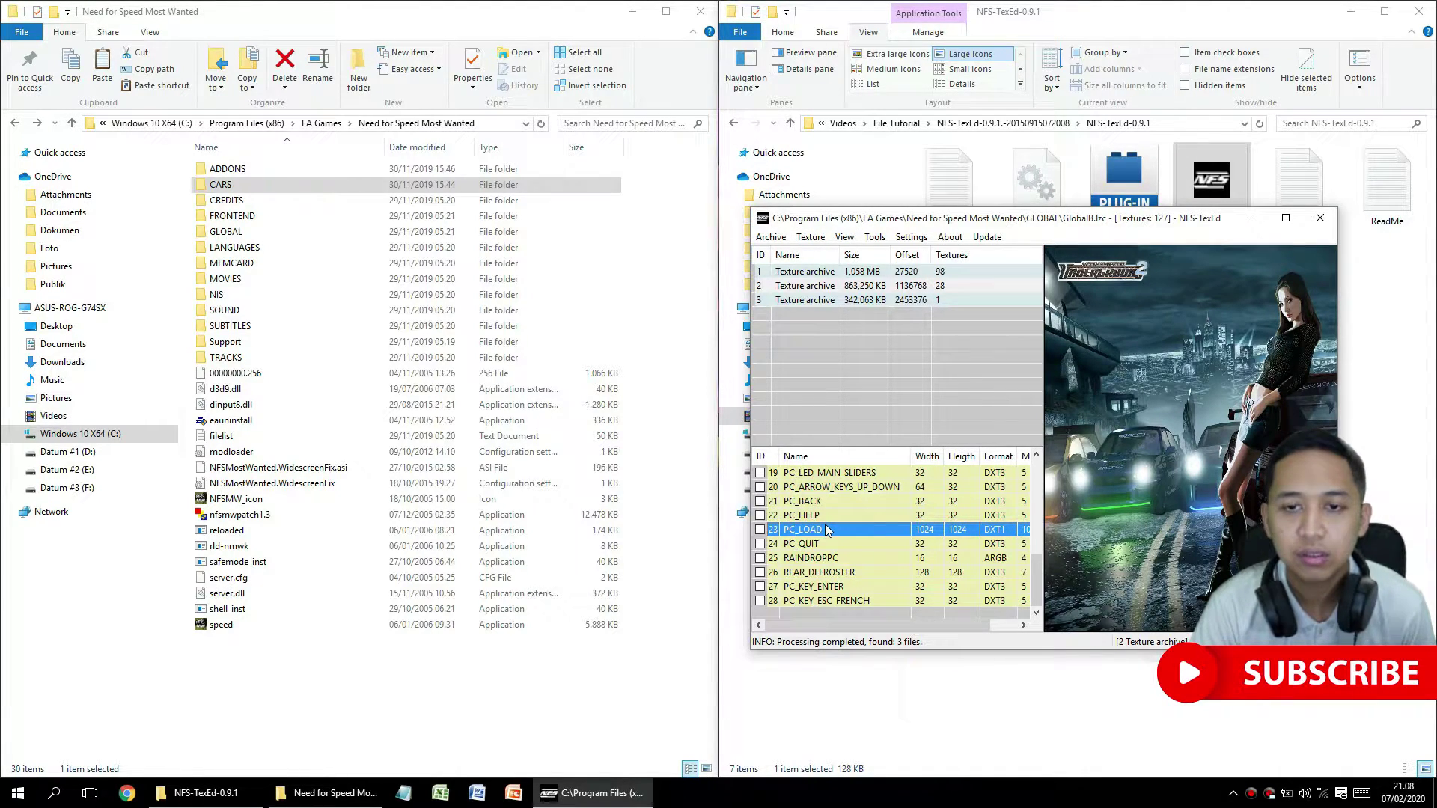
Replace the PC_LOAD texture with the PC_LOAD file from the nfs.com.ru_nfsmw_rims folder under Videos, File Tutorial.
{"action": "left_click", "coordinate": [828, 240]}
{"action": "left_click", "coordinate": [829, 255]}
{"action": "left_click", "coordinate": [811, 237]}
{"action": "left_click", "coordinate": [824, 255]}
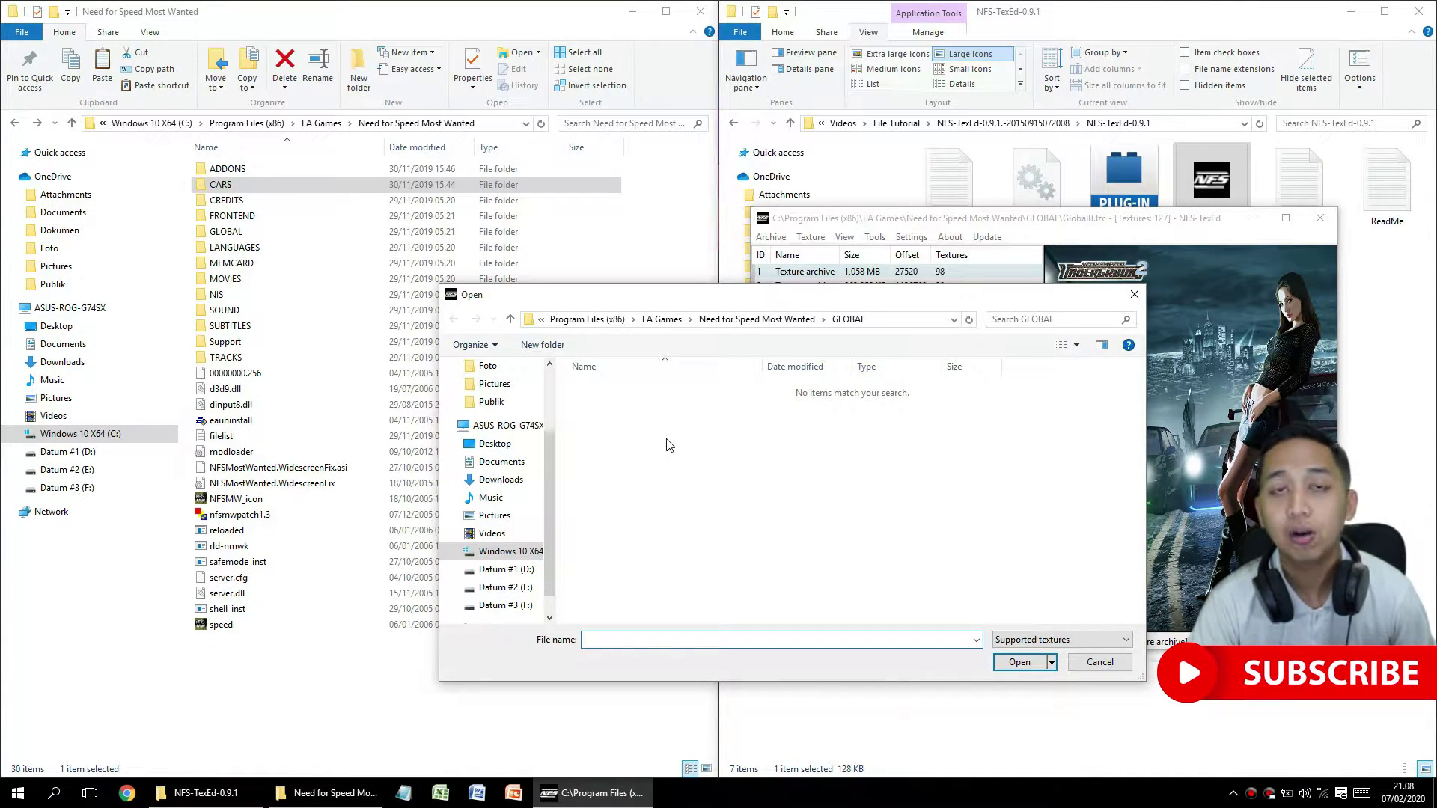
{"action": "left_click", "coordinate": [531, 538]}
{"action": "left_click", "coordinate": [708, 423]}
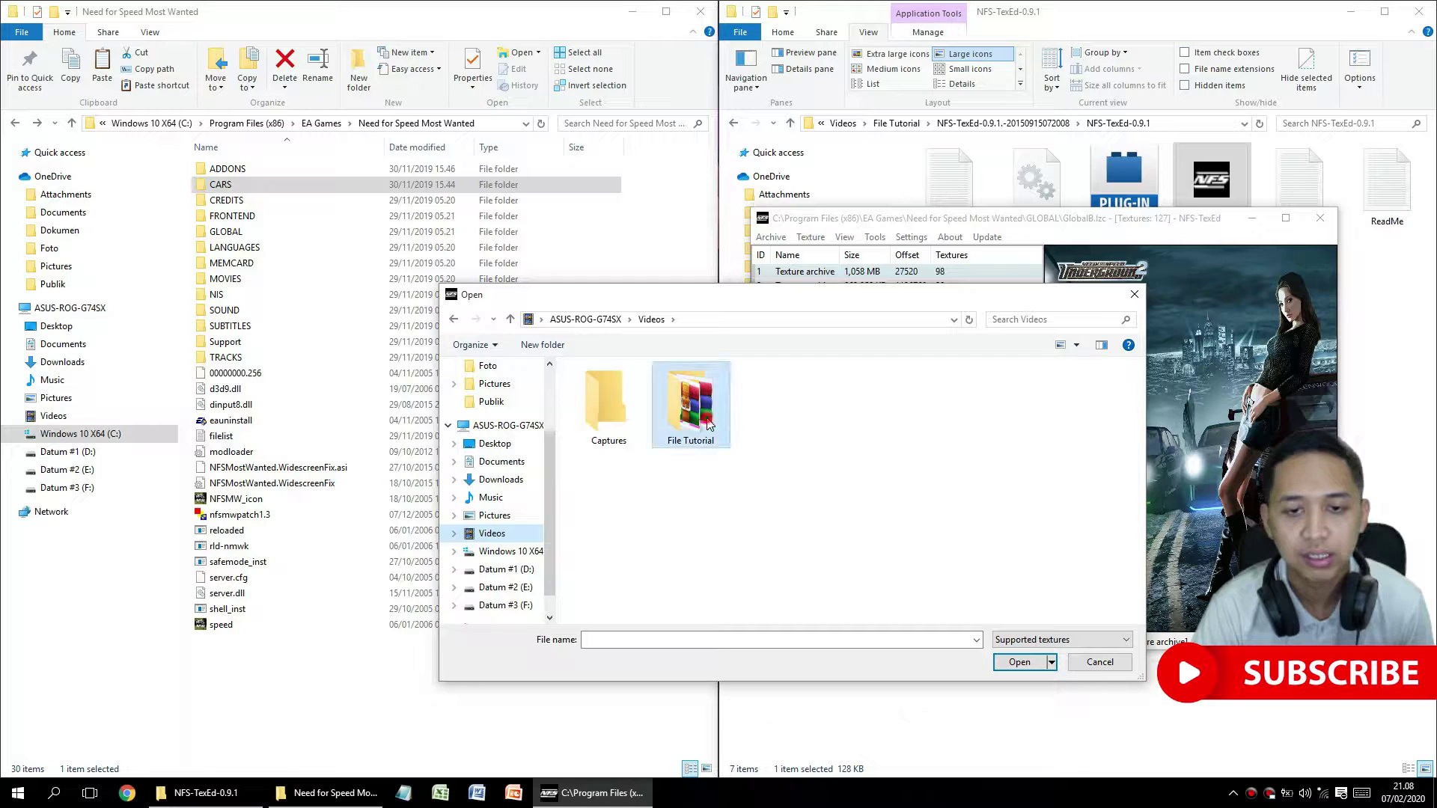
{"action": "double_click", "coordinate": [708, 424]}
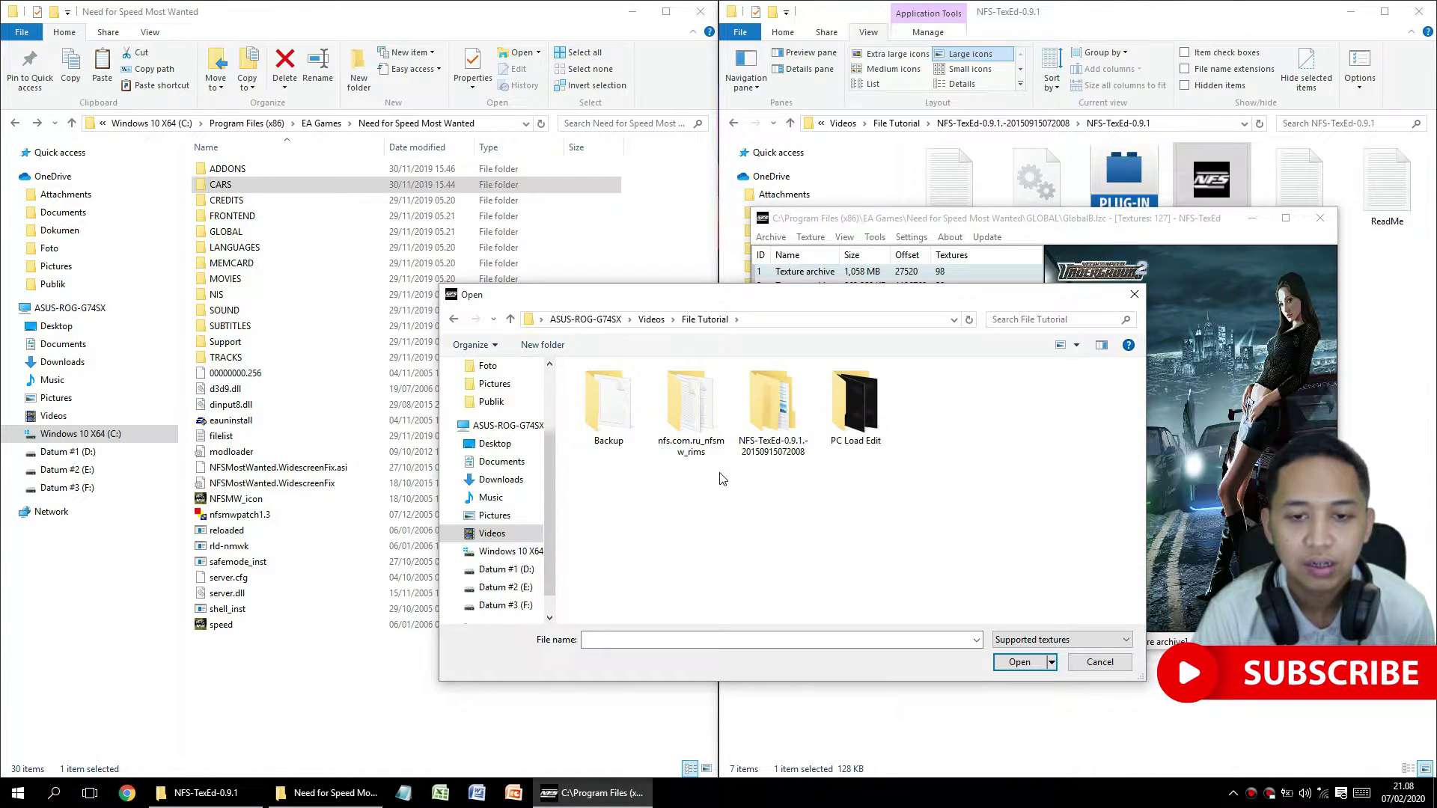
{"action": "left_click", "coordinate": [695, 404]}
{"action": "double_click", "coordinate": [694, 404]}
{"action": "left_click", "coordinate": [696, 421]}
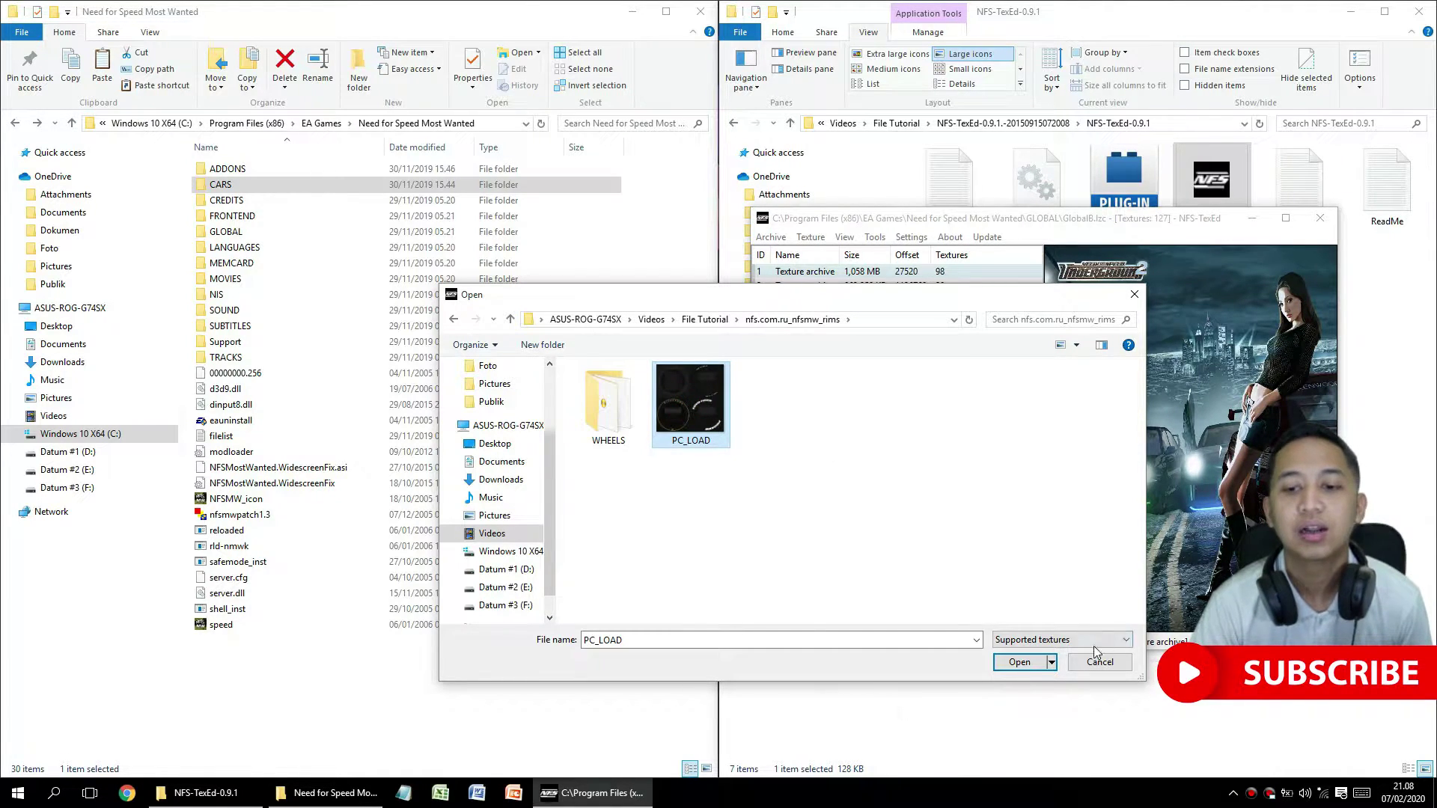
{"action": "left_click", "coordinate": [1019, 662]}
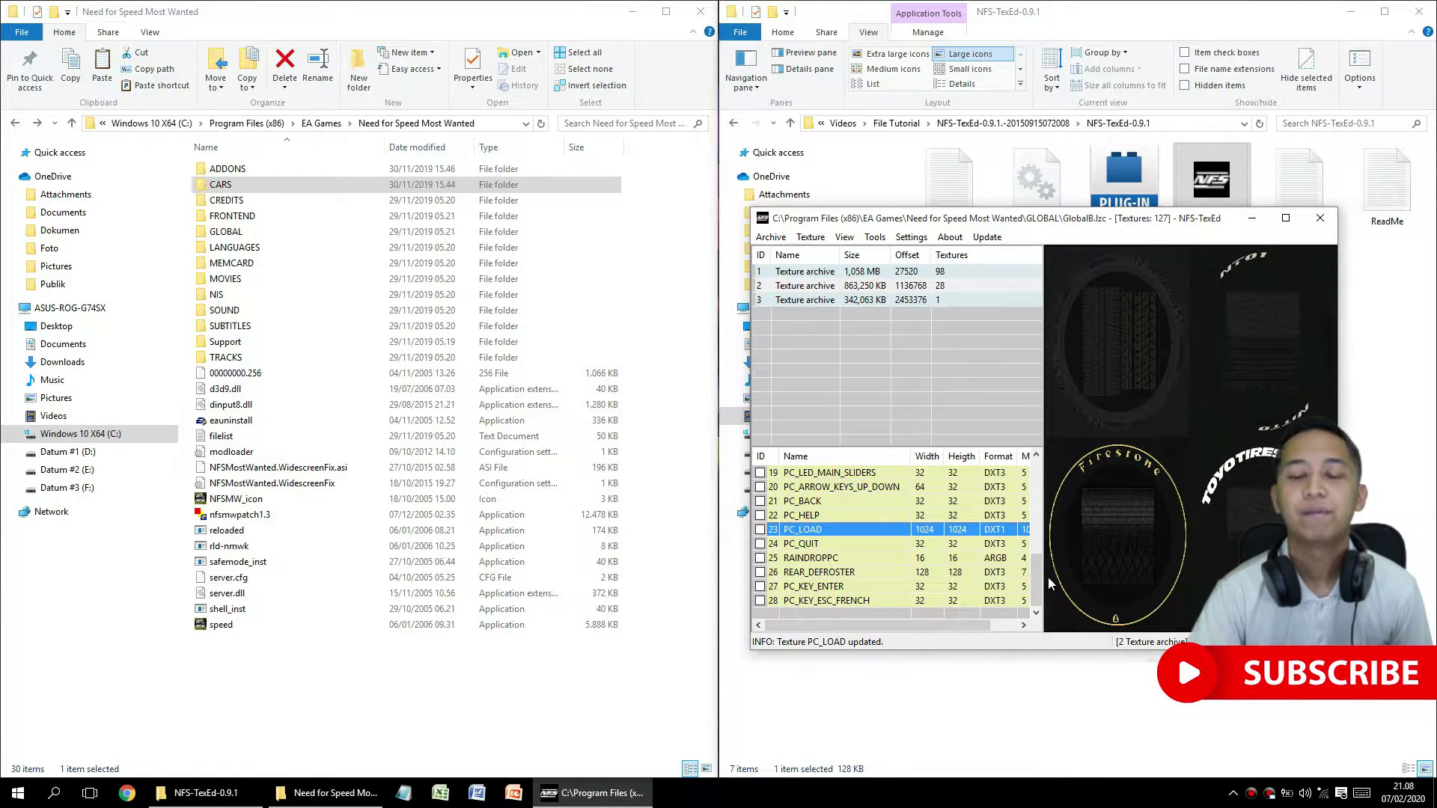
Save the GlobalB.lzc archive with the replaced tire texture and close the texture editor.
{"action": "left_click", "coordinate": [1286, 218]}
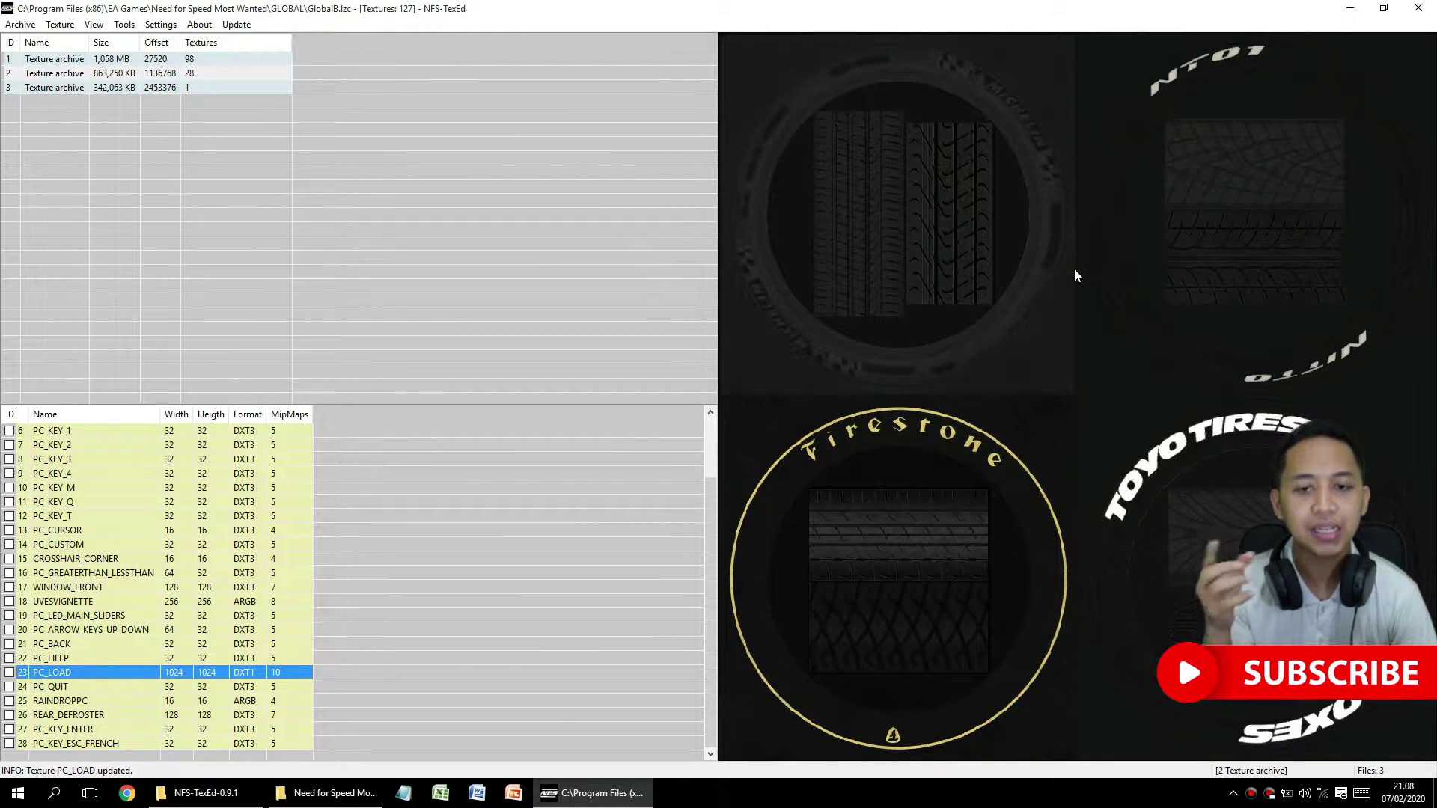
{"action": "left_click", "coordinate": [20, 24]}
{"action": "left_click", "coordinate": [39, 60]}
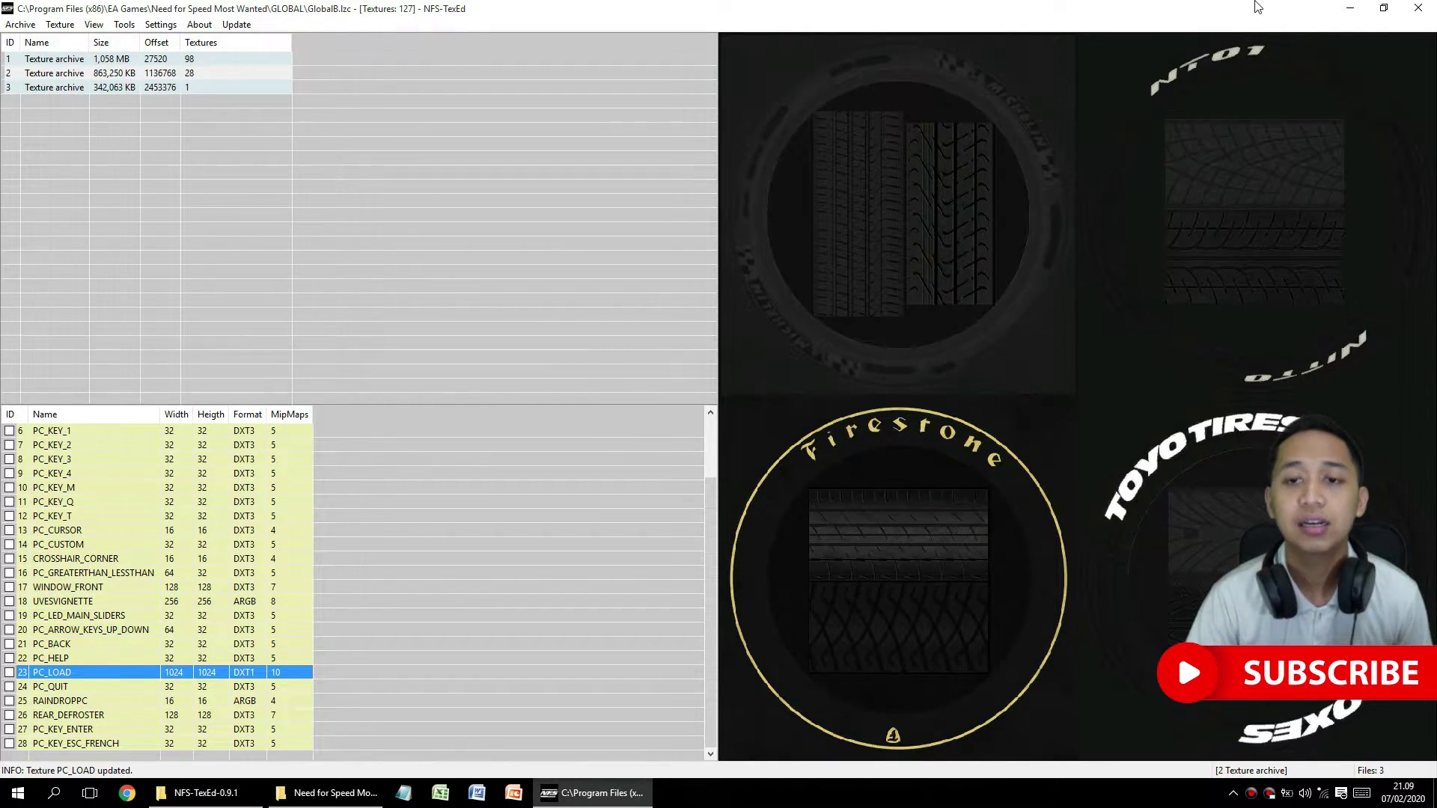
{"action": "left_click", "coordinate": [1349, 7]}
{"action": "left_click", "coordinate": [595, 792]}
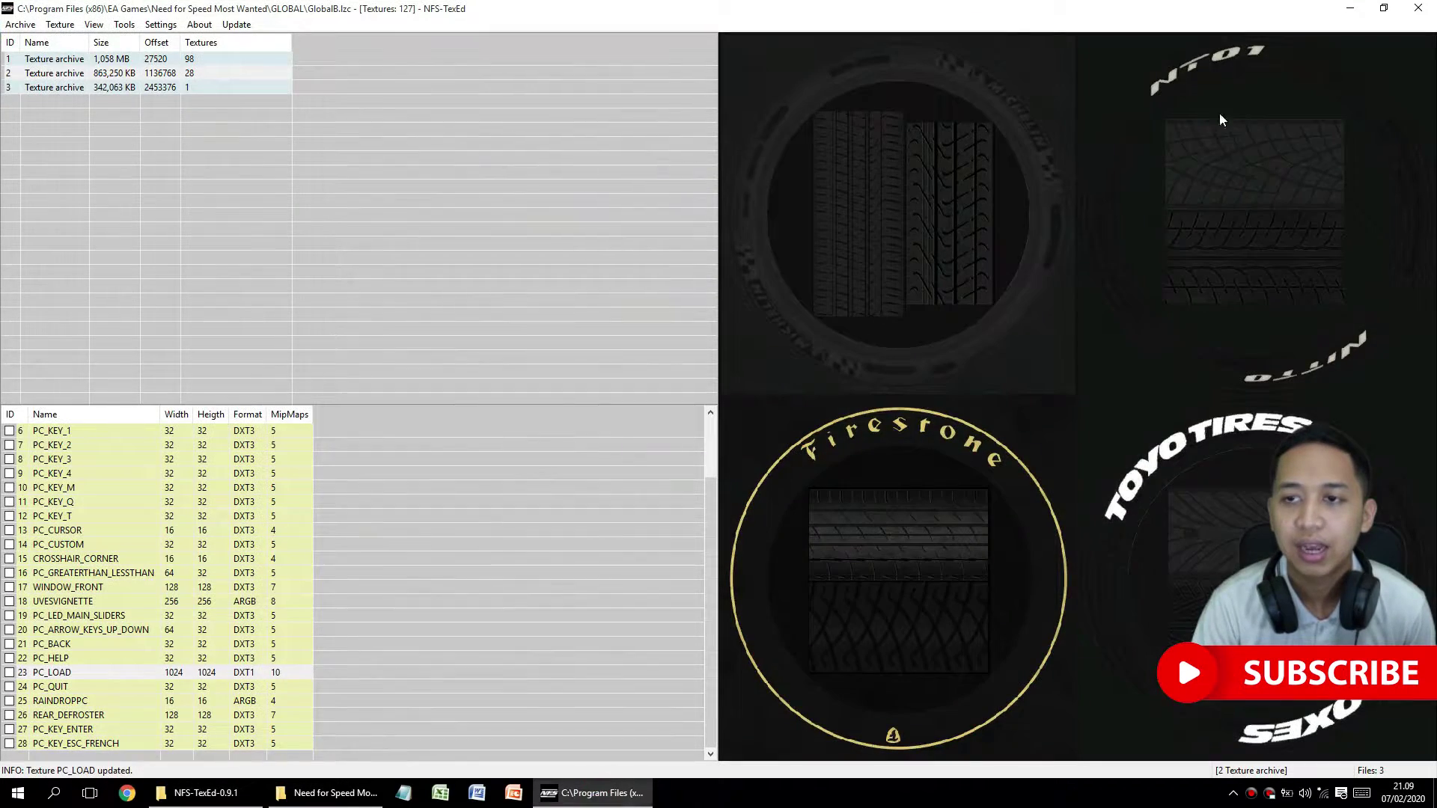
{"action": "left_click", "coordinate": [1383, 7]}
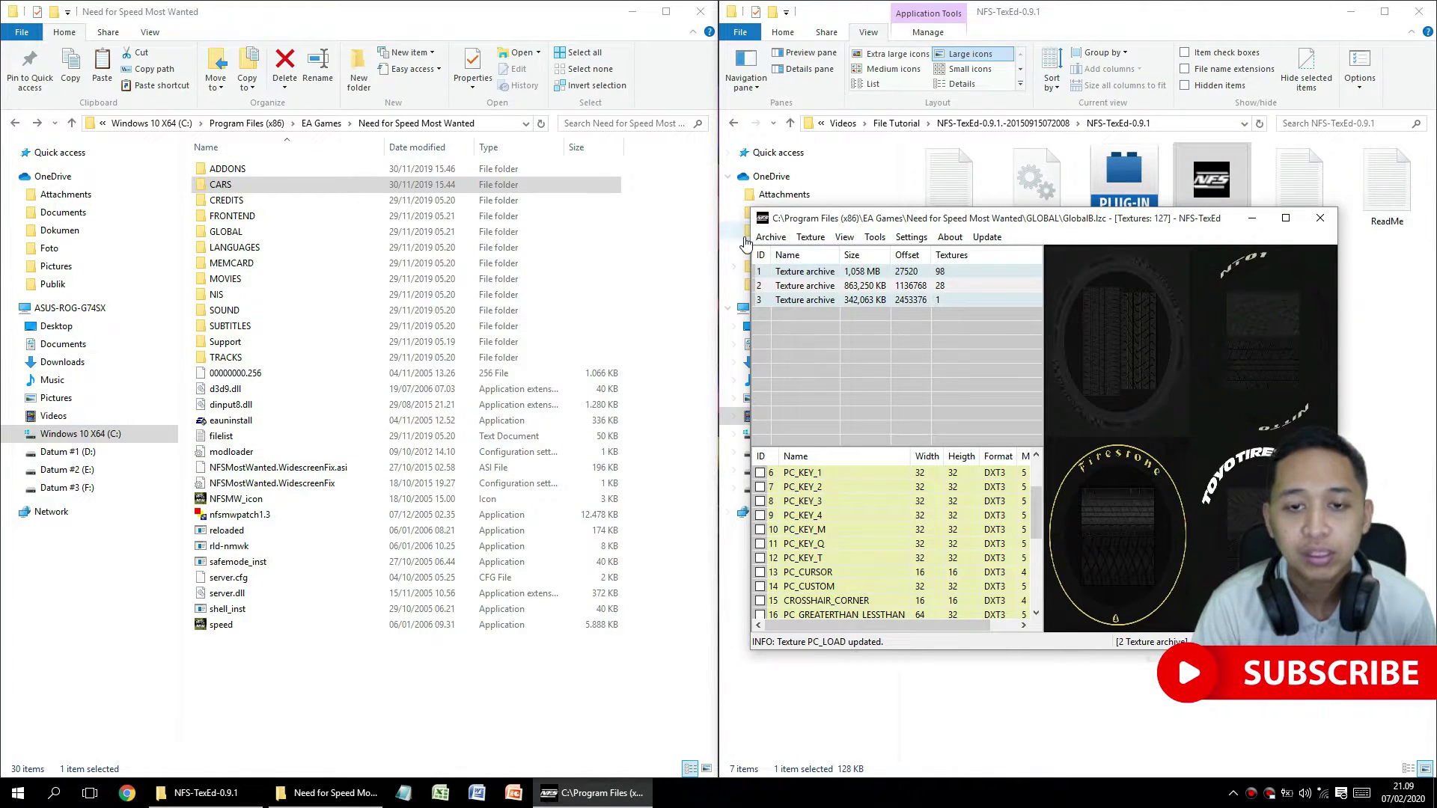
{"action": "left_click", "coordinate": [770, 236]}
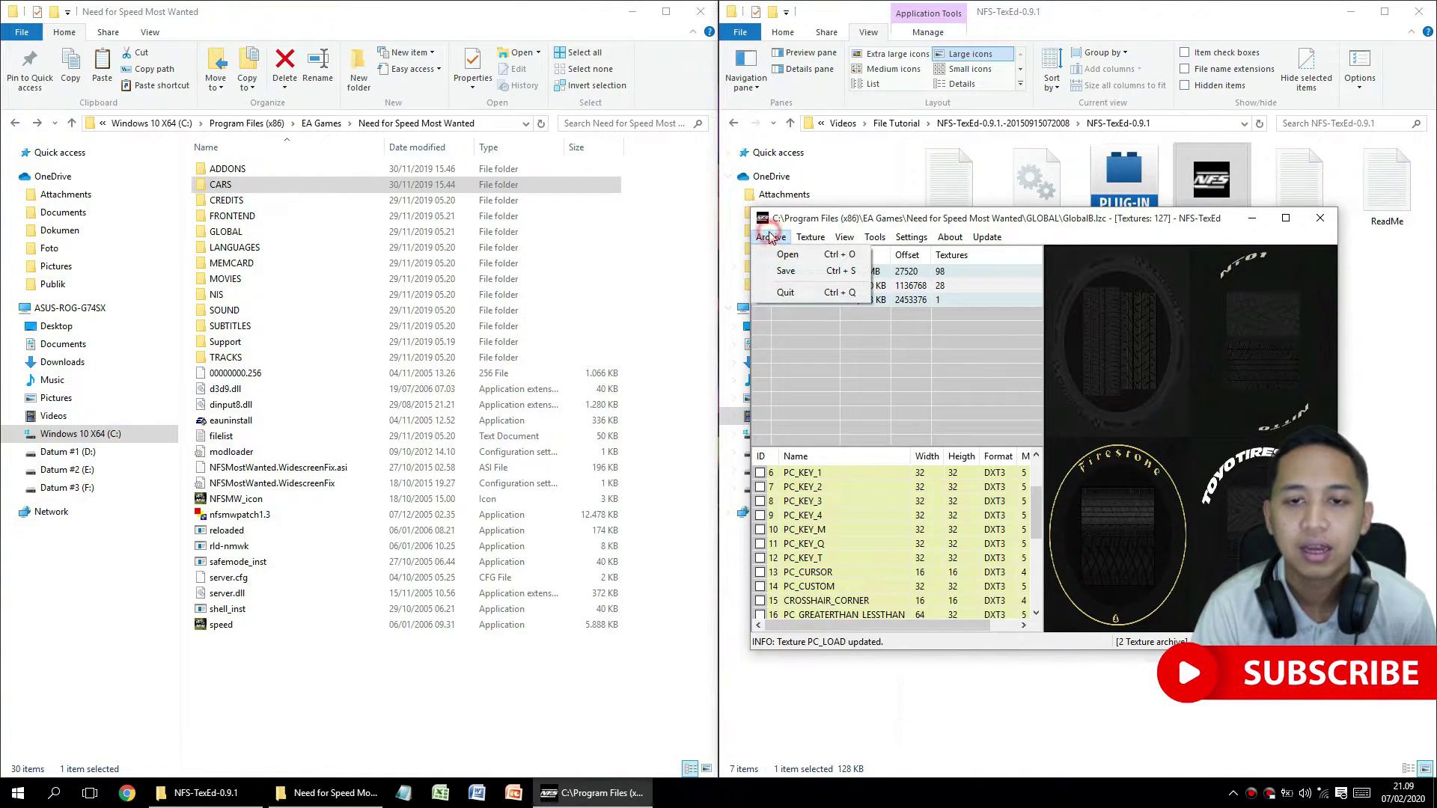
{"action": "left_click", "coordinate": [788, 272]}
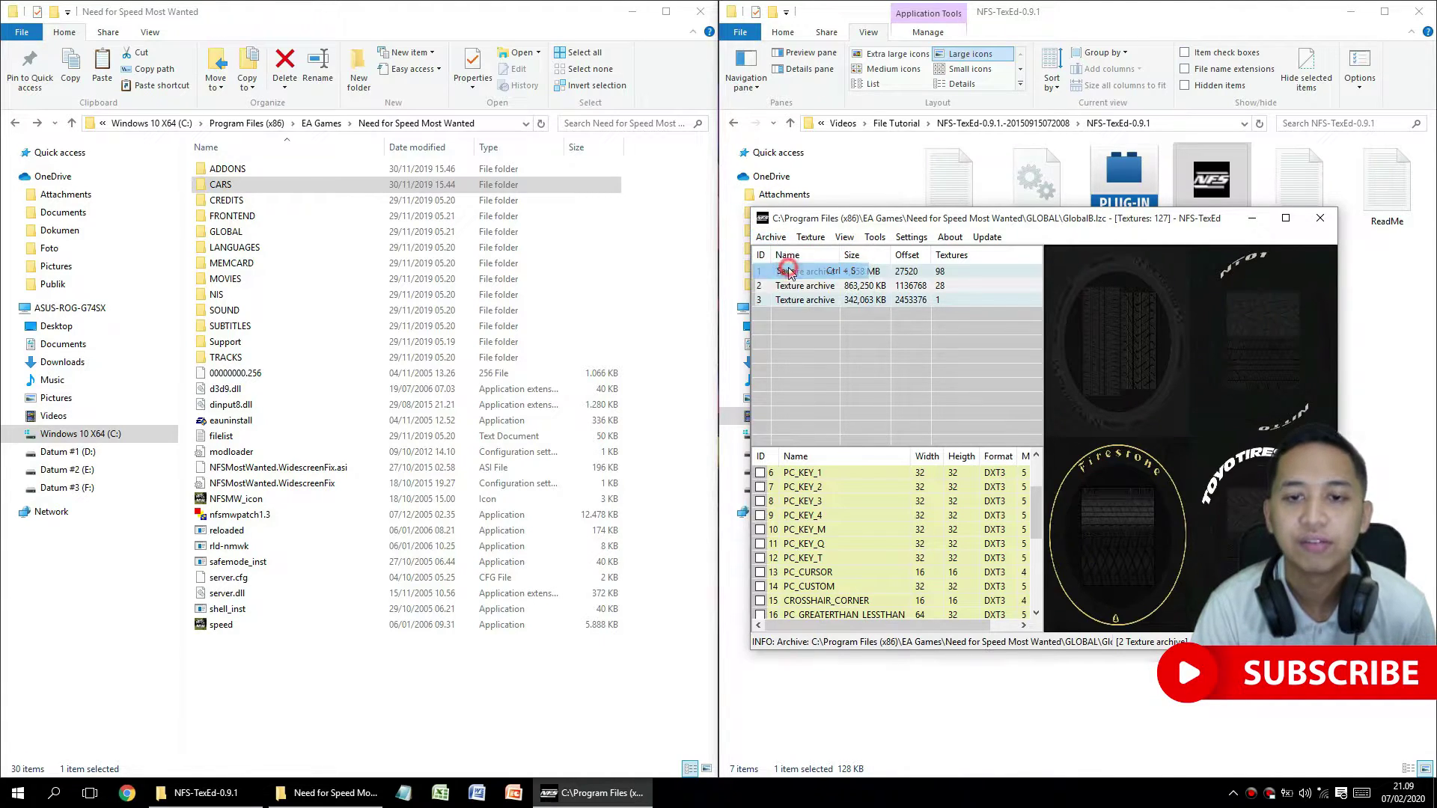
{"action": "left_click", "coordinate": [1320, 217]}
View the PC_LOAD_JPEG image from the PC Load Edit folder in Videos, File Tutorial, and close the viewer.
{"action": "left_click", "coordinate": [853, 415]}
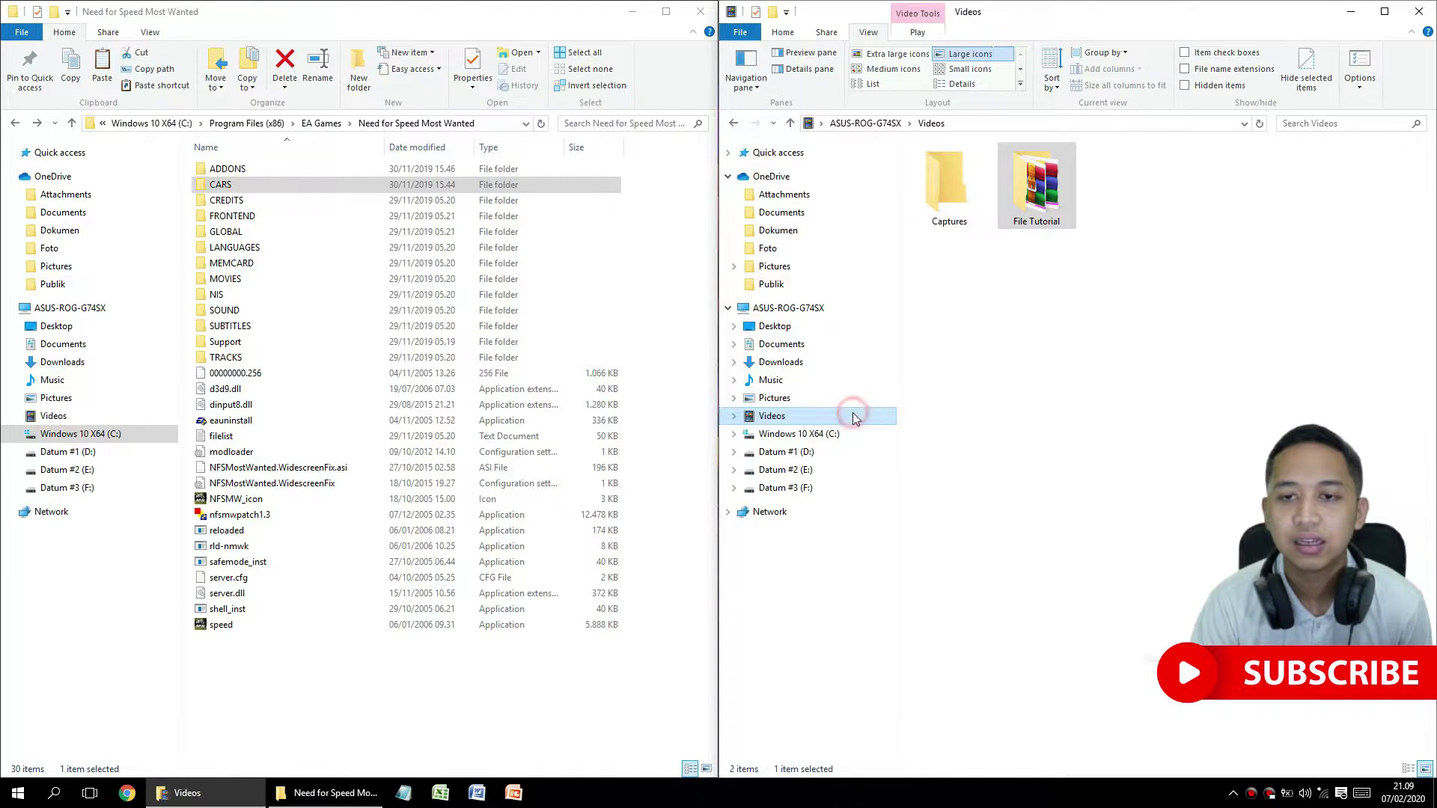
{"action": "double_click", "coordinate": [1030, 207]}
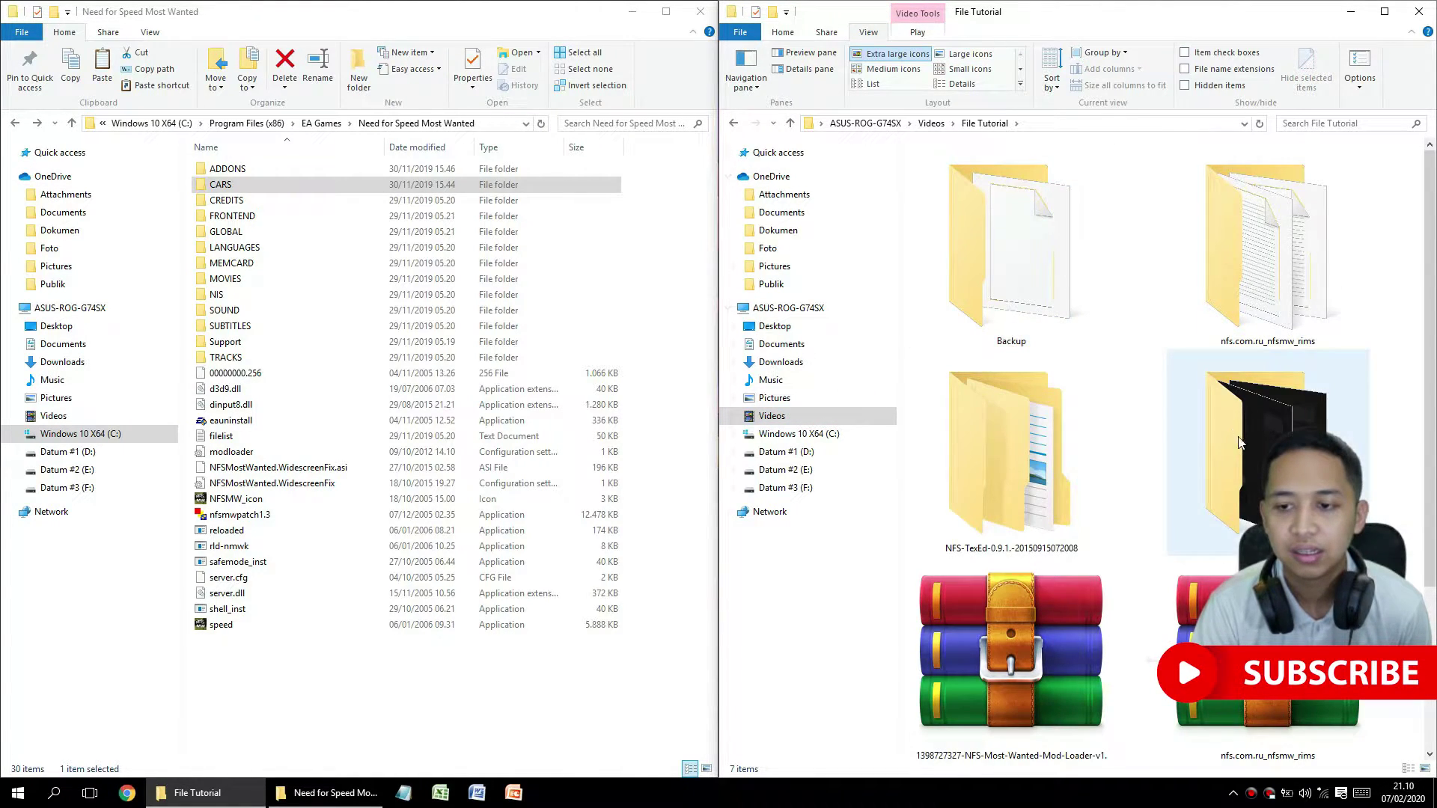
{"action": "double_click", "coordinate": [1205, 277]}
{"action": "double_click", "coordinate": [1205, 279]}
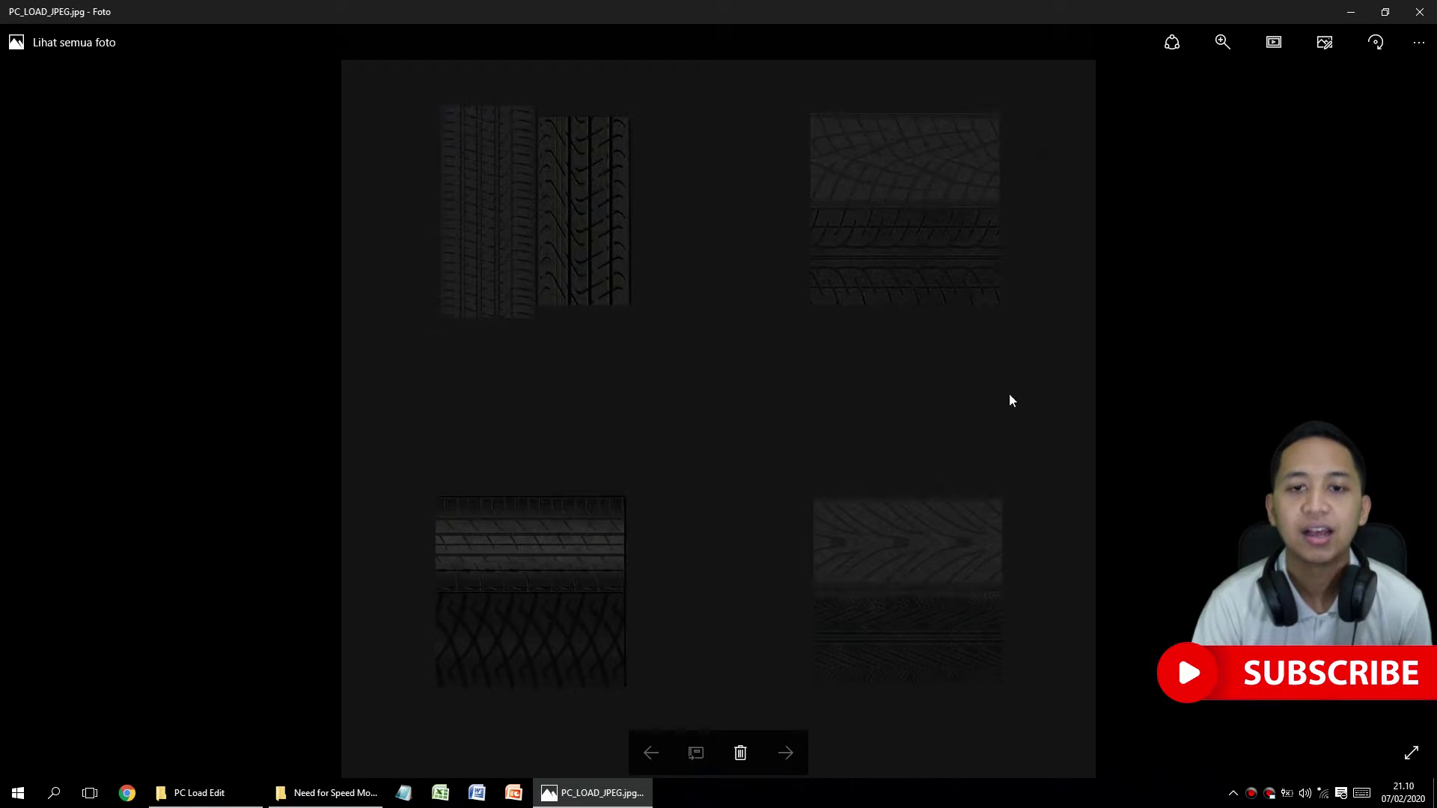
{"action": "left_click", "coordinate": [1420, 13]}
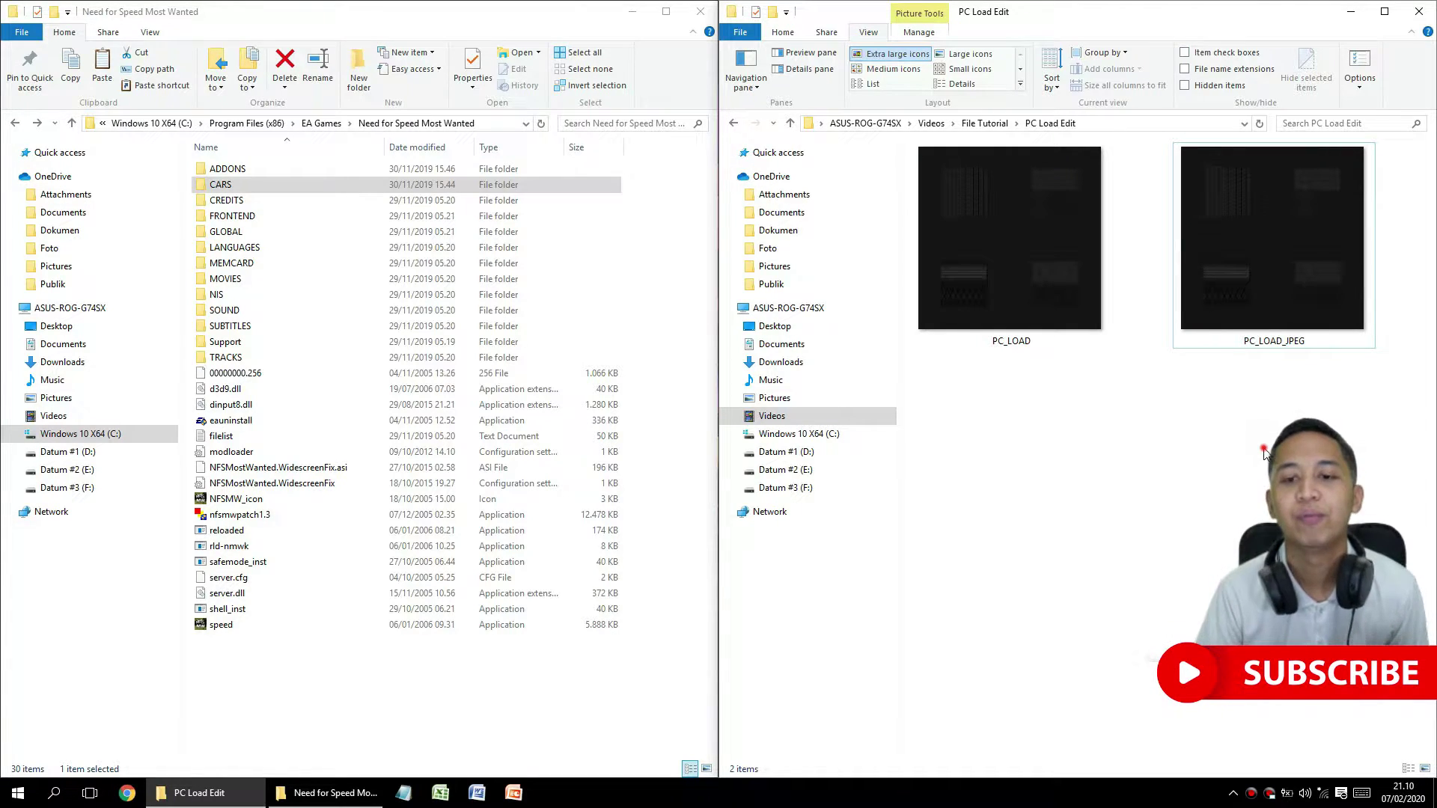
Launch the speed application from the Need for Speed Most Wanted folder and resume the saved career.
{"action": "left_click", "coordinate": [451, 695]}
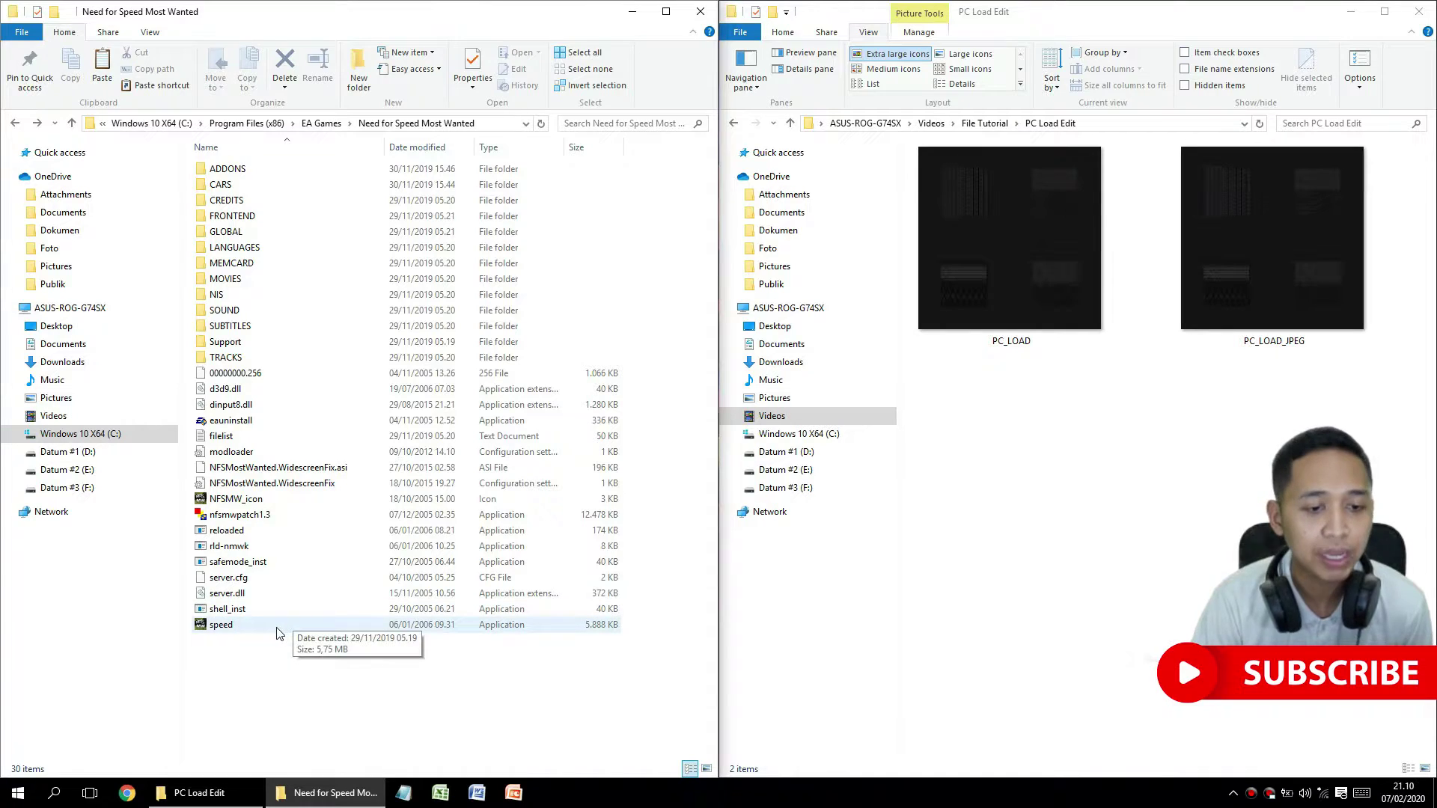
{"action": "double_click", "coordinate": [221, 625]}
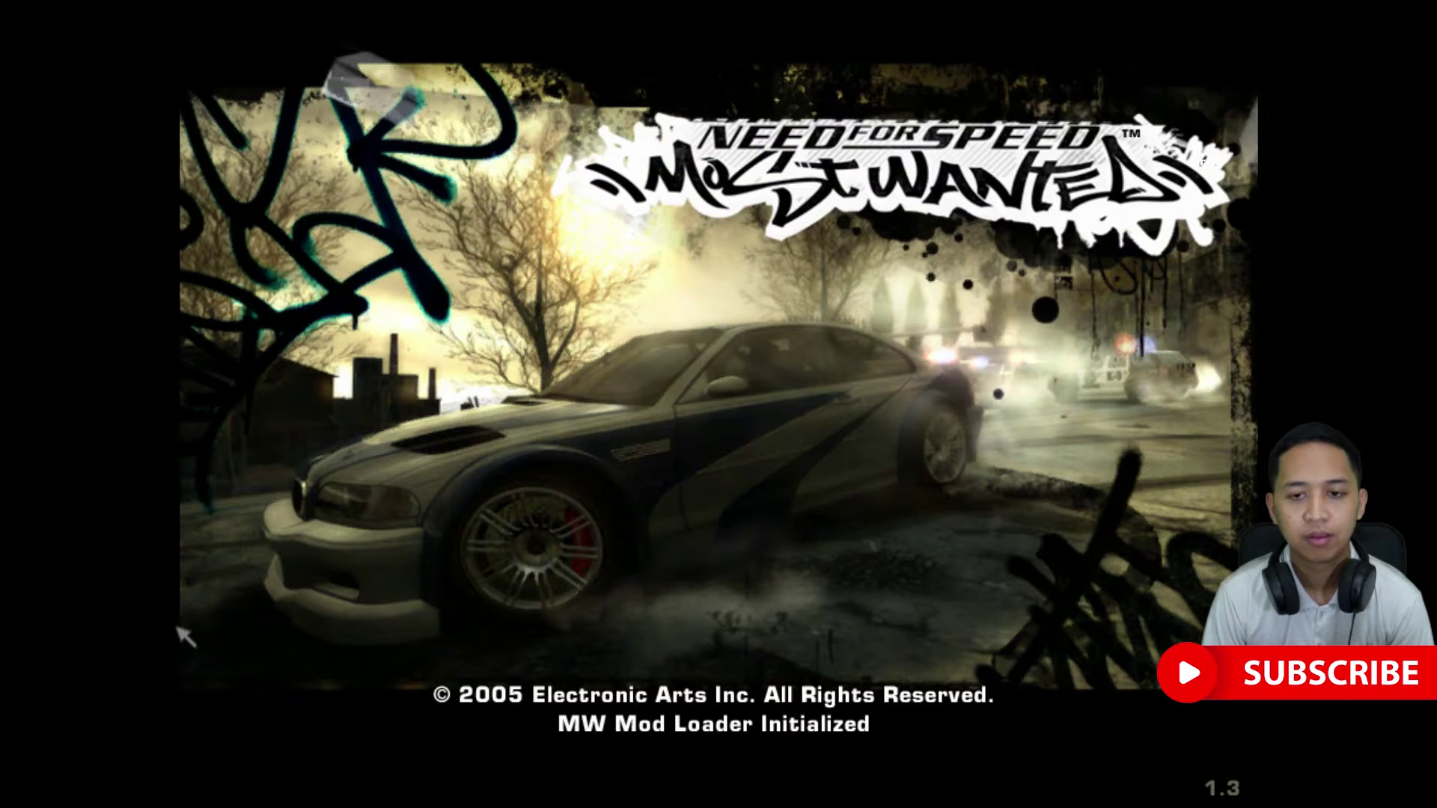
{"action": "left_click", "coordinate": [186, 637]}
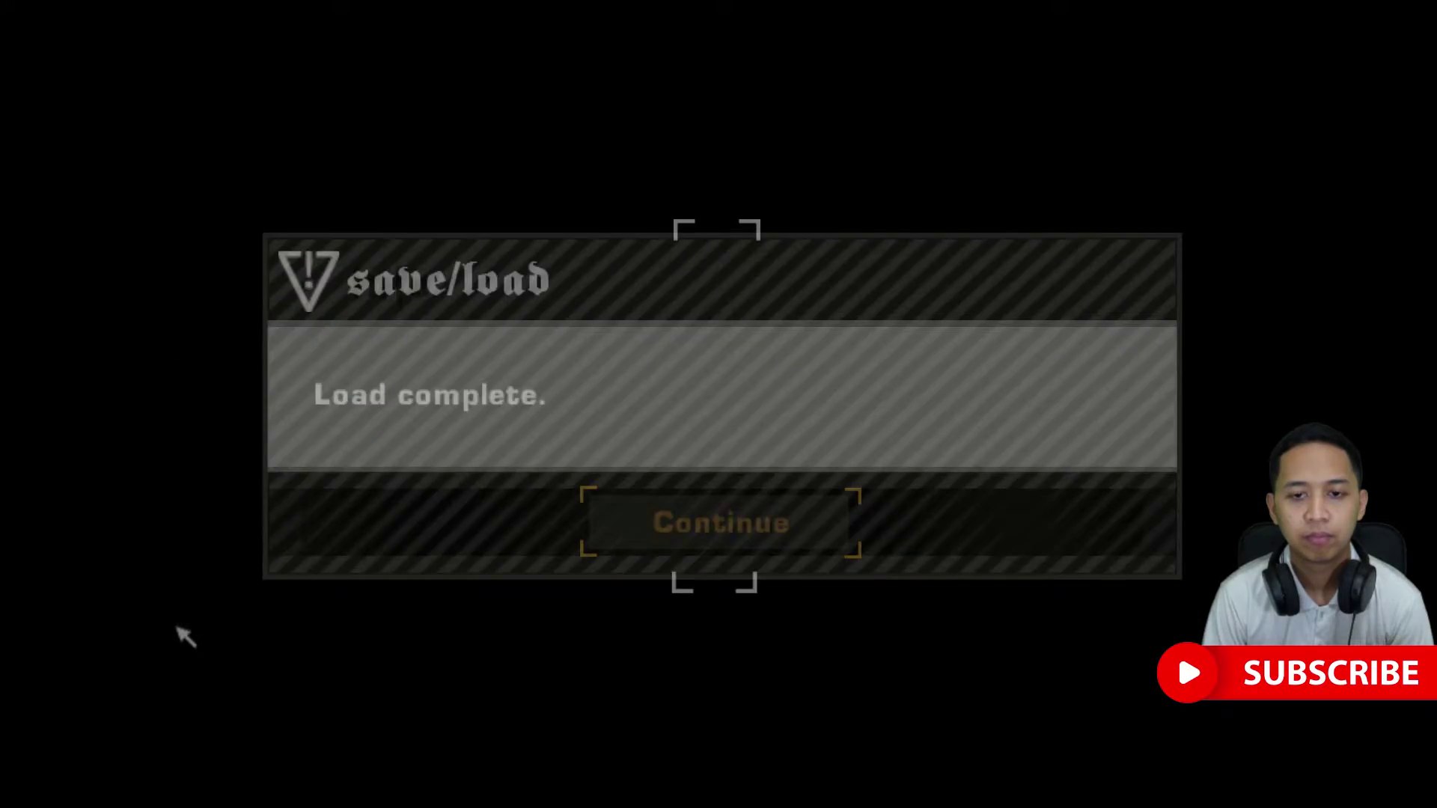
{"action": "key", "text": "Return"}
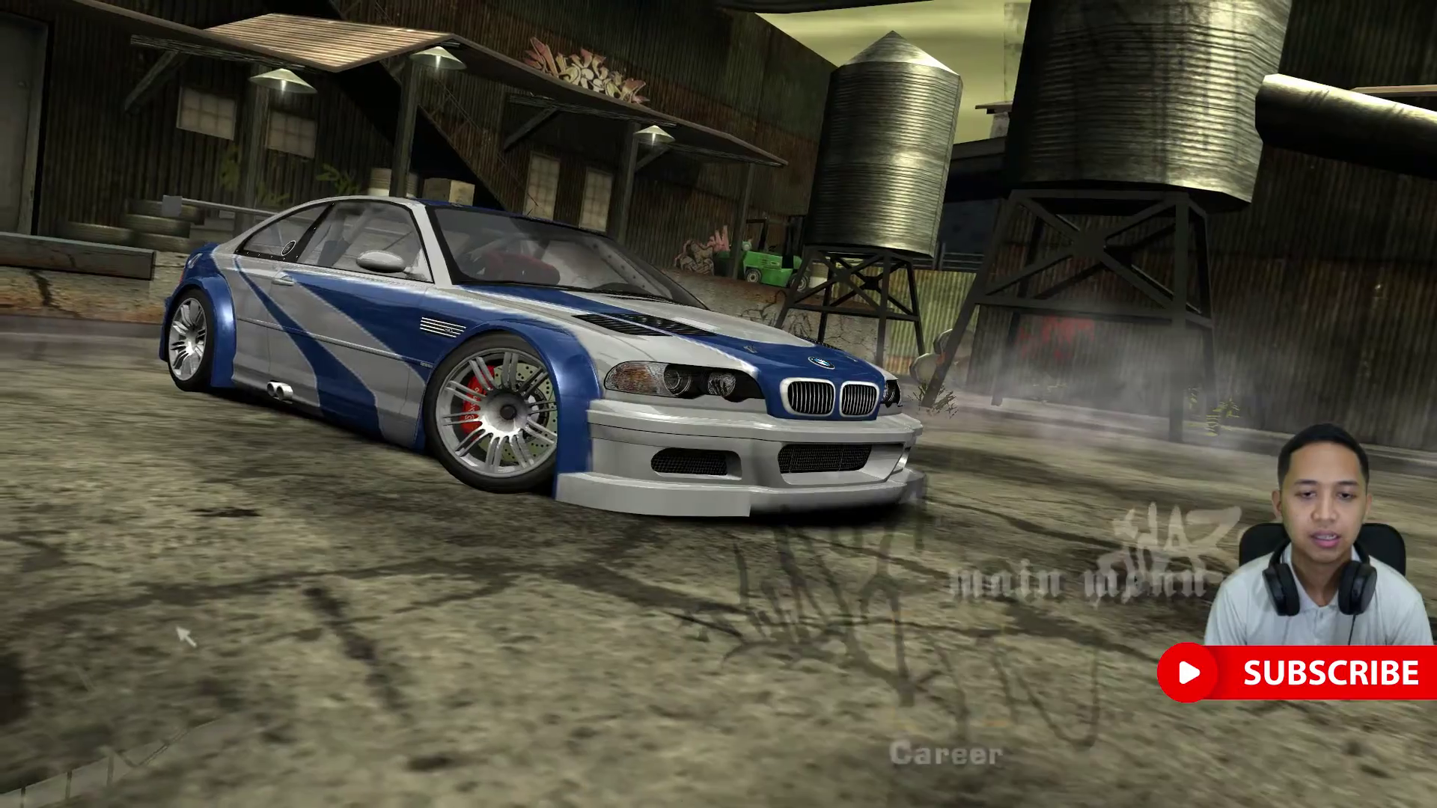
{"action": "key", "text": "Return"}
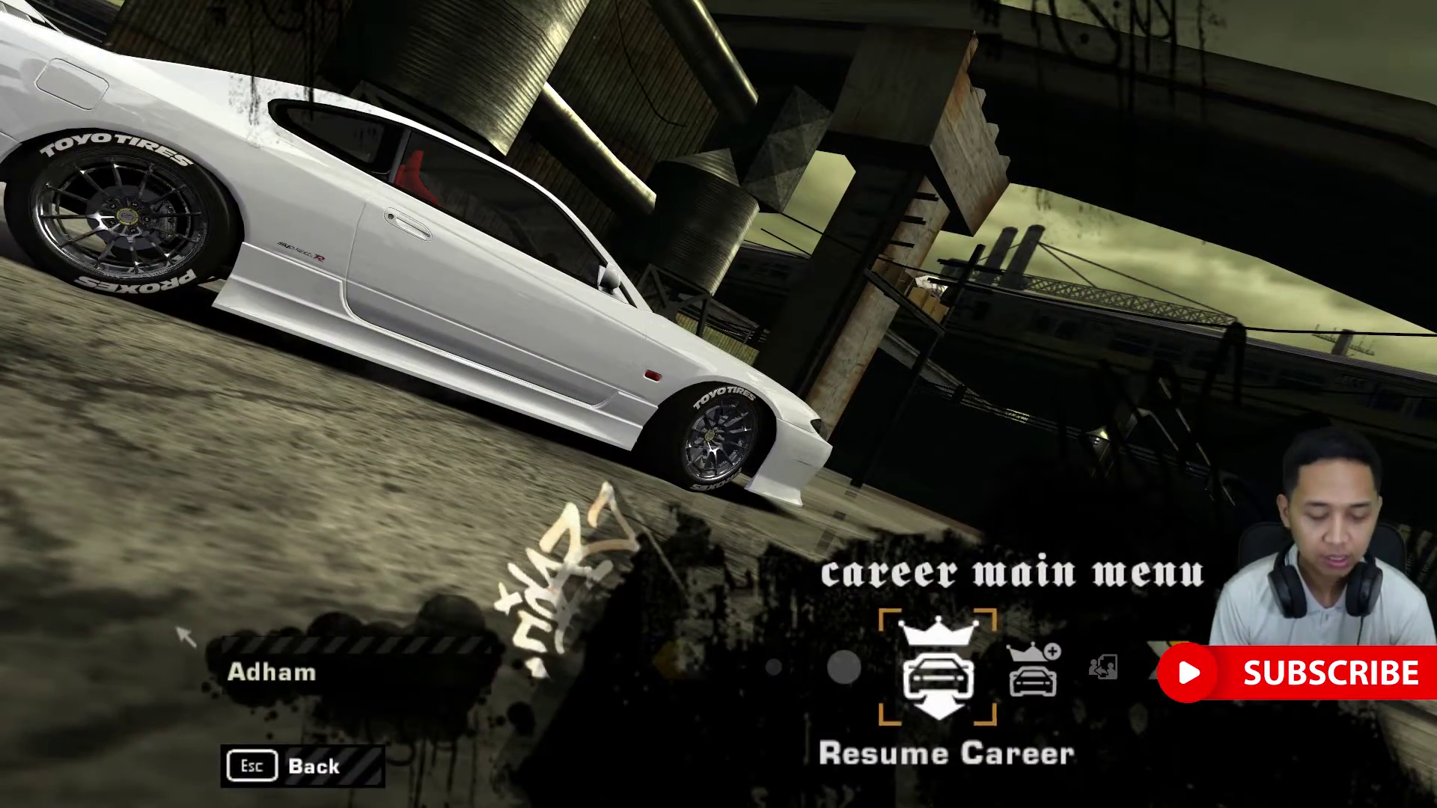
{"action": "key", "text": "Return"}
Open the career car selection from the safe house and showcase the white Nissan Silvia.
{"action": "key", "text": "Right"}
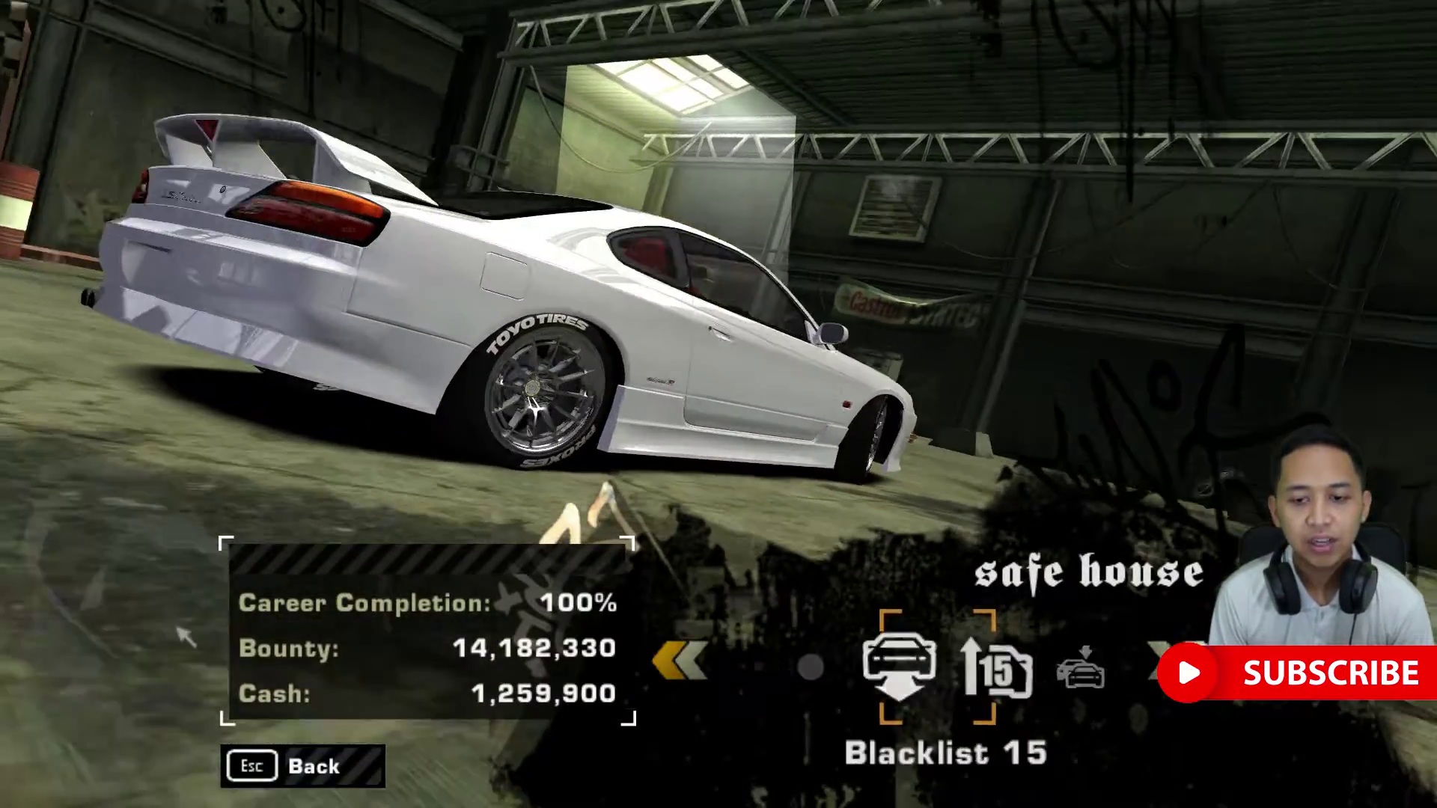
{"action": "key", "text": "Right"}
{"action": "key", "text": "Return"}
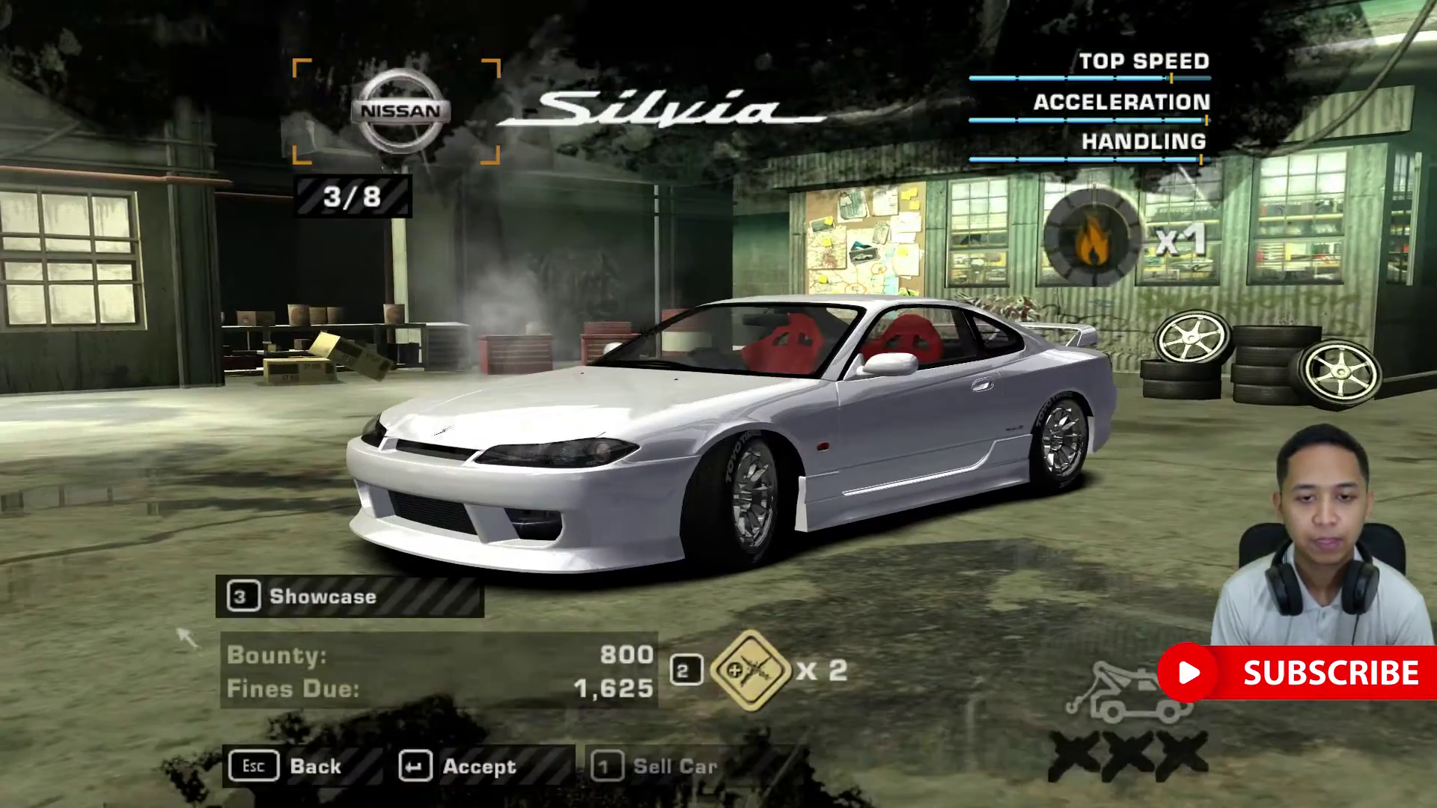
{"action": "key", "text": "3"}
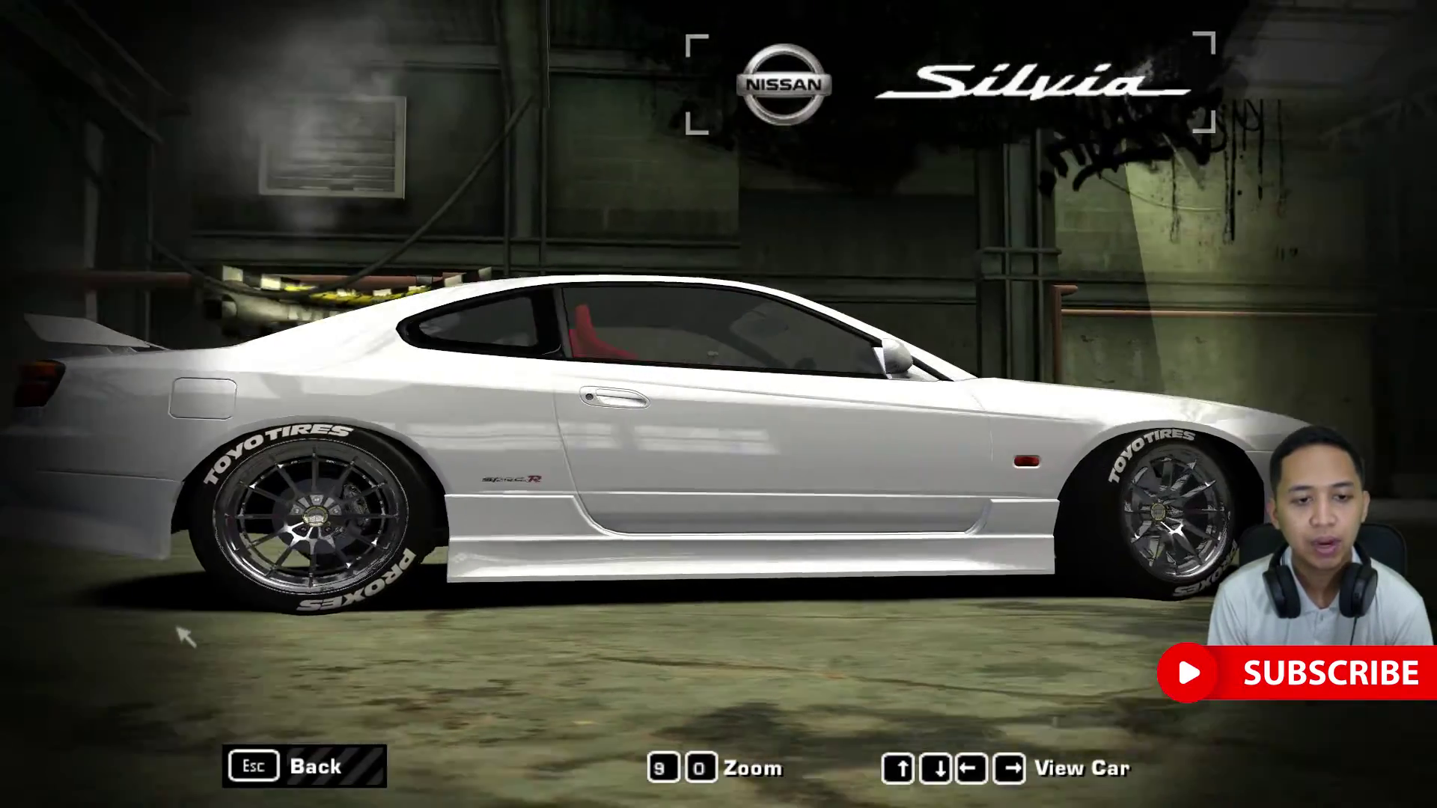
Rotate the view around the showcased Silvia to examine its rims and tire lettering, and leave the showcase.
{"action": "key", "text": "Right"}
{"action": "key", "text": "Left"}
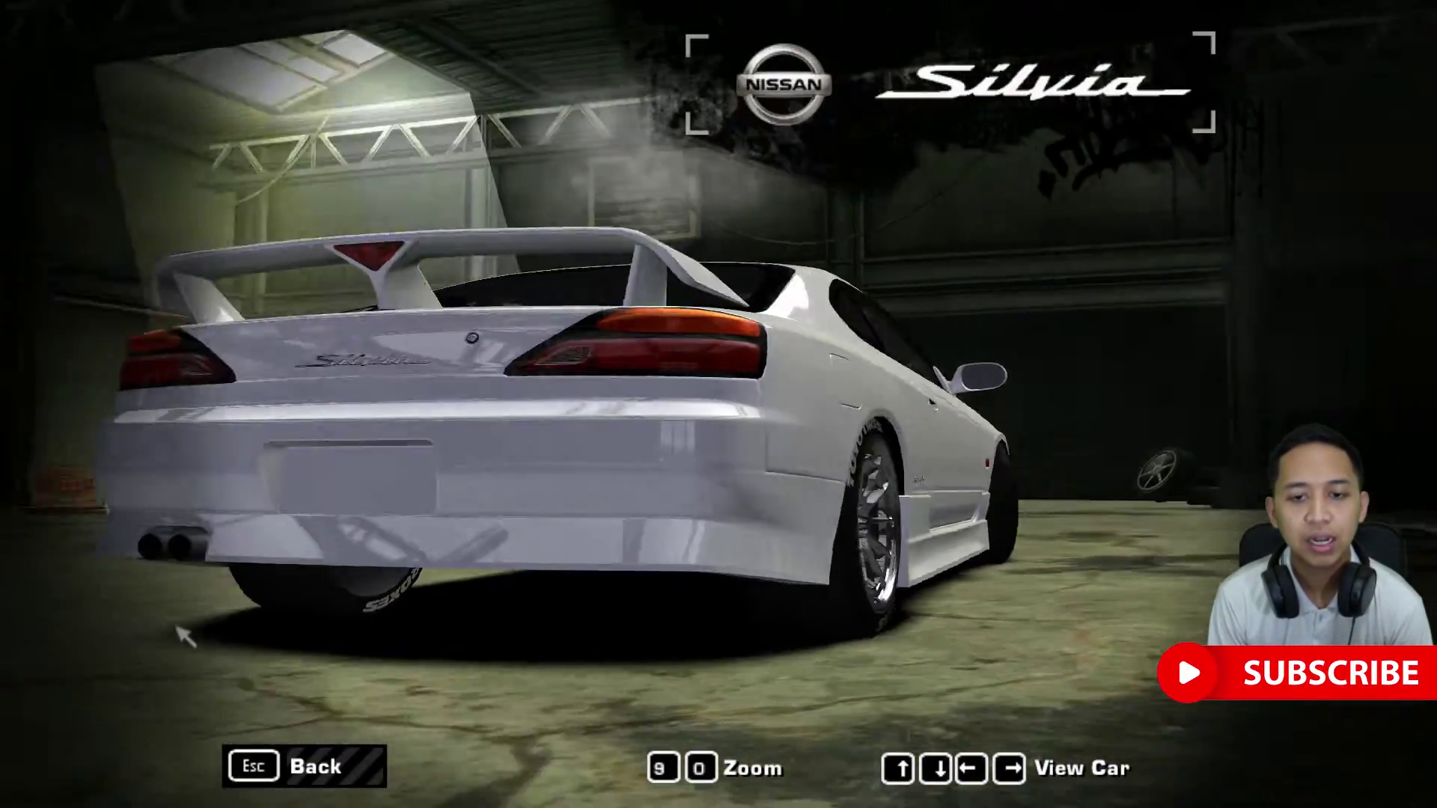
{"action": "key", "text": "Left"}
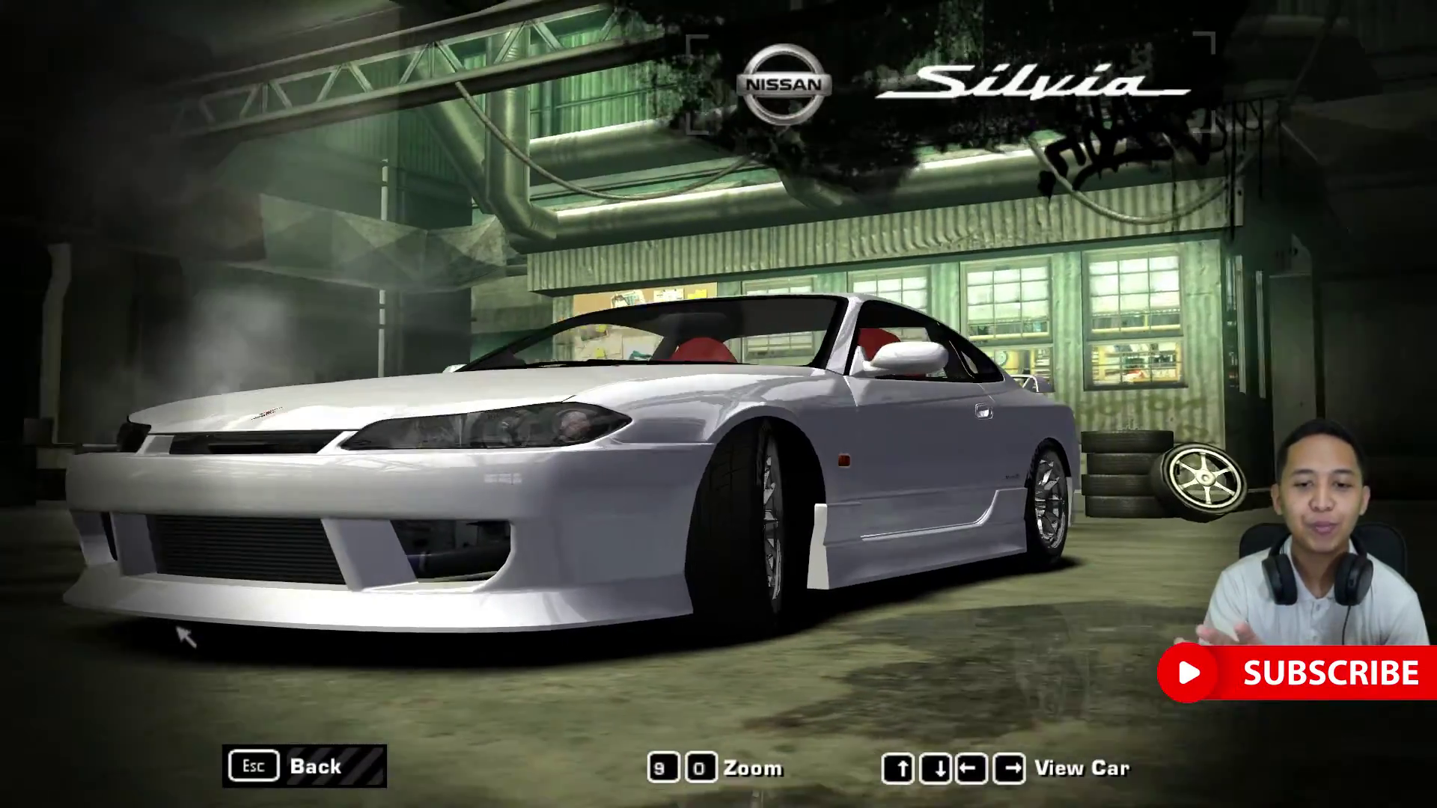
{"action": "key", "text": "Left"}
{"action": "key", "text": "Right"}
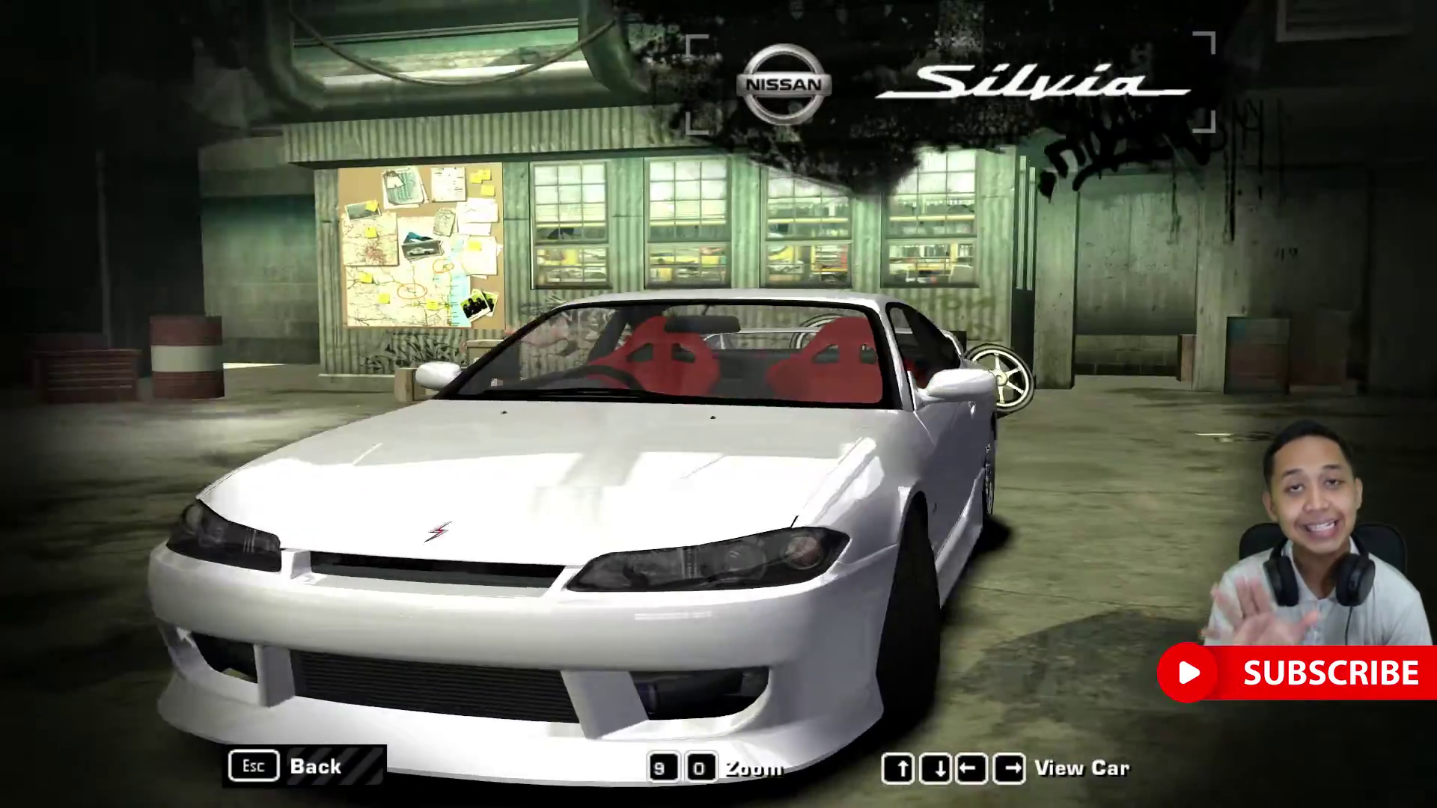
{"action": "key", "text": "Left"}
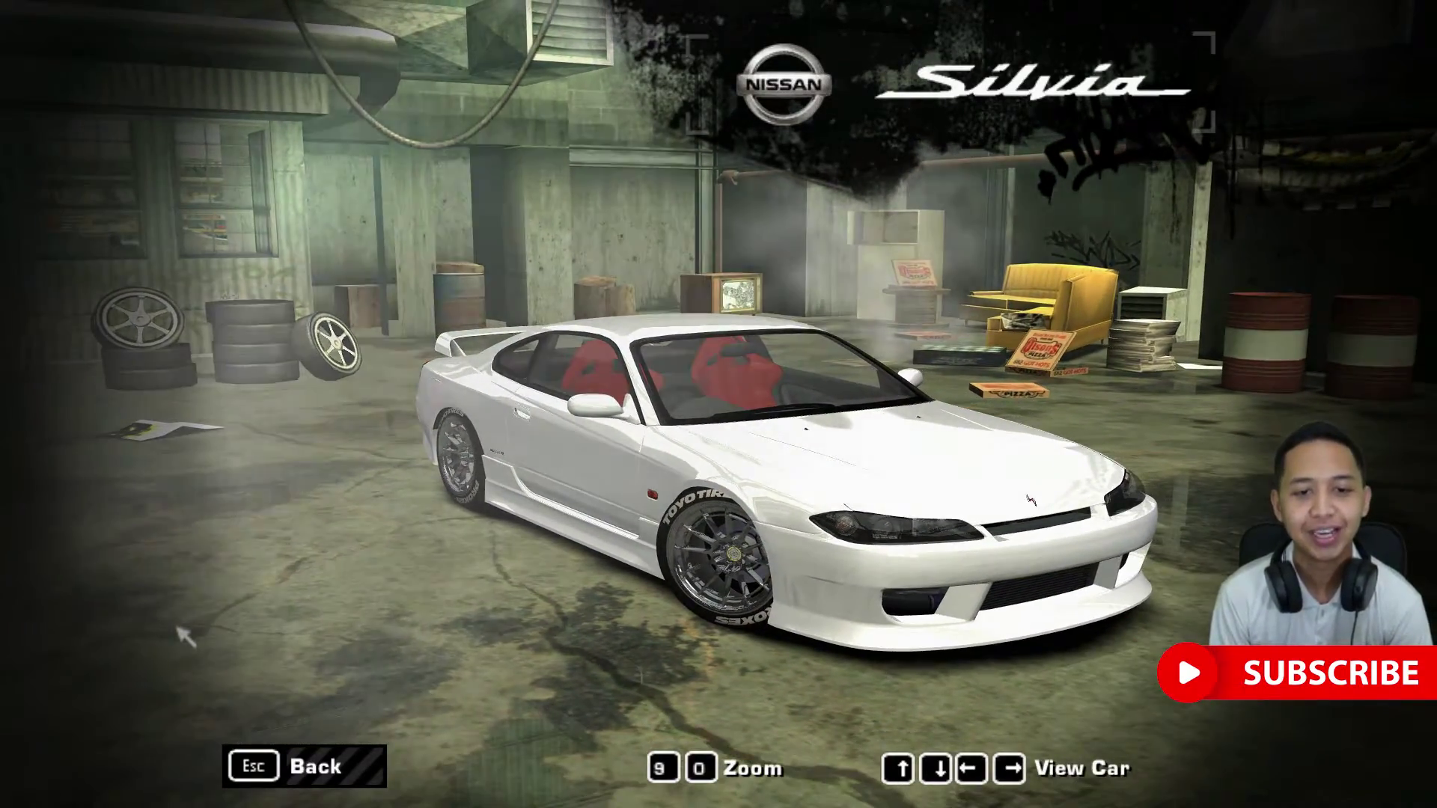
{"action": "key", "text": "Left"}
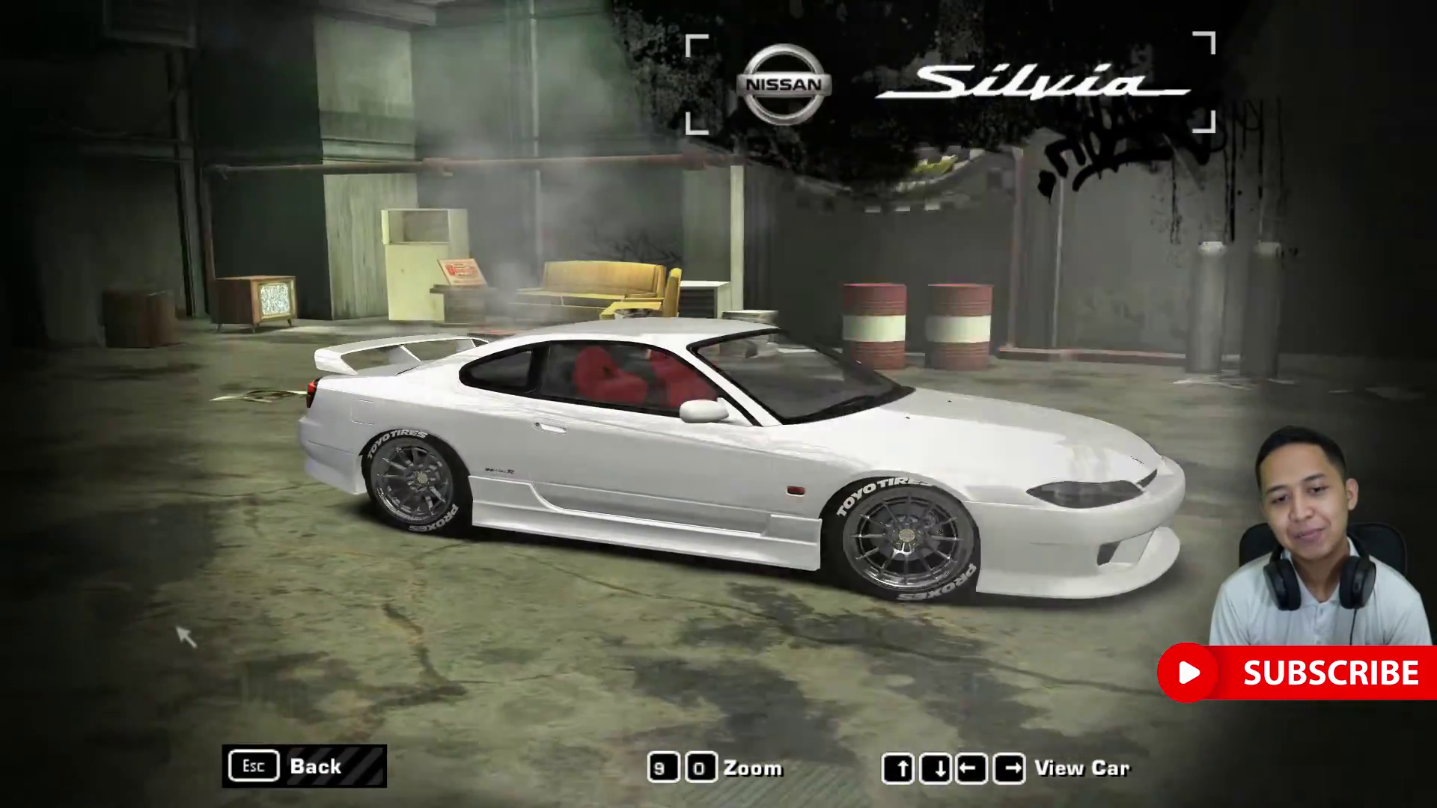
{"action": "key", "text": "Right"}
{"action": "key", "text": "Right"}
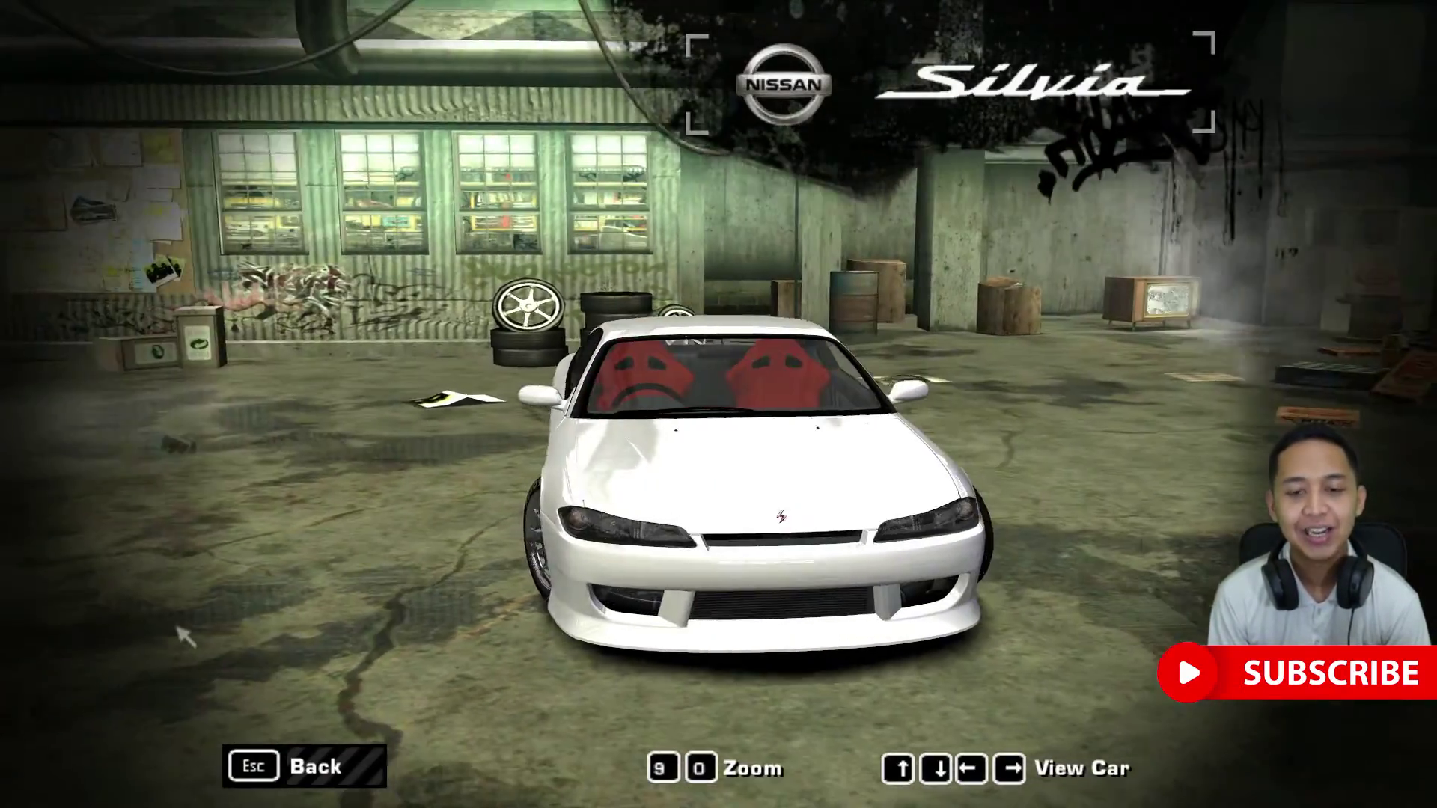
{"action": "key", "text": "Left"}
{"action": "key", "text": "Left"}
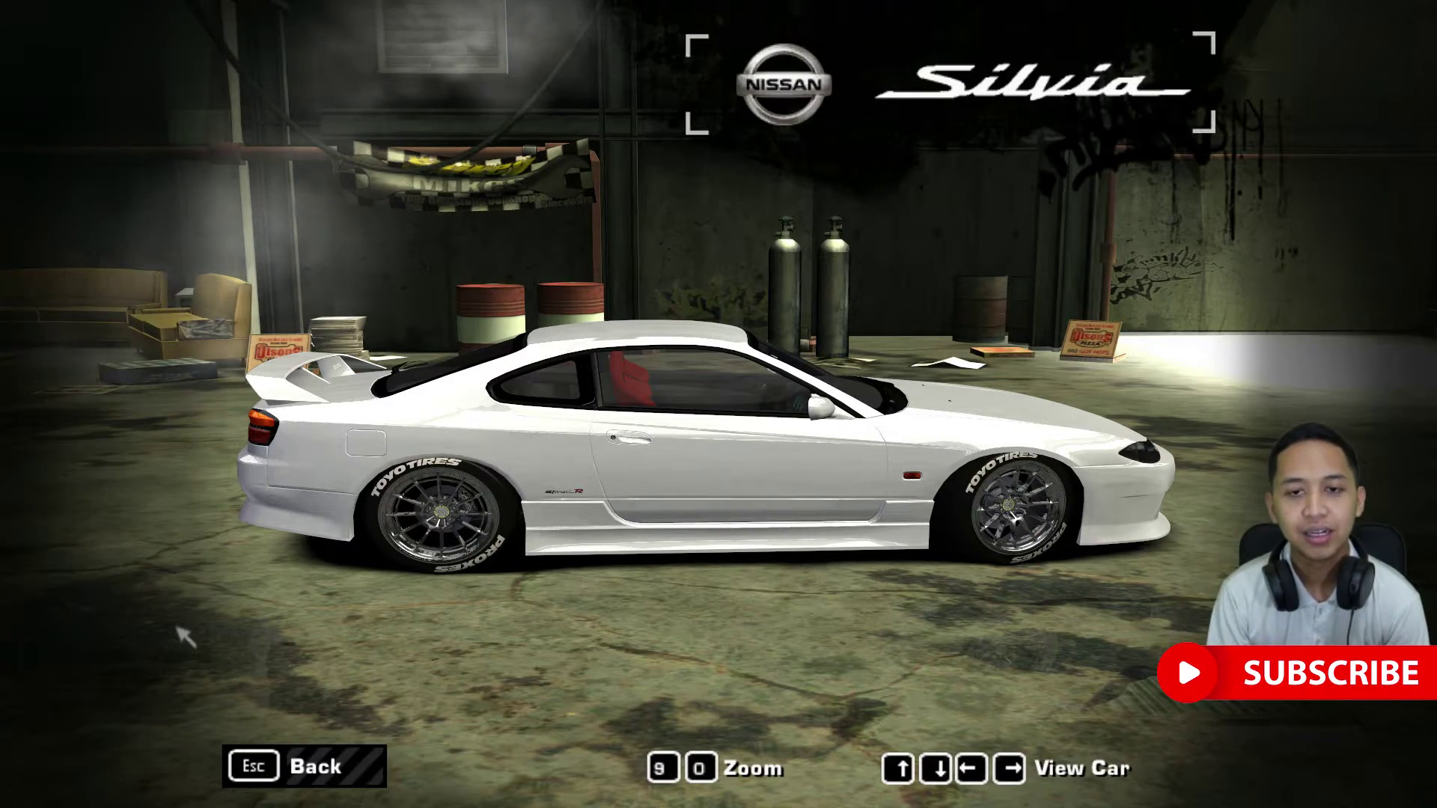
{"action": "key", "text": "Escape"}
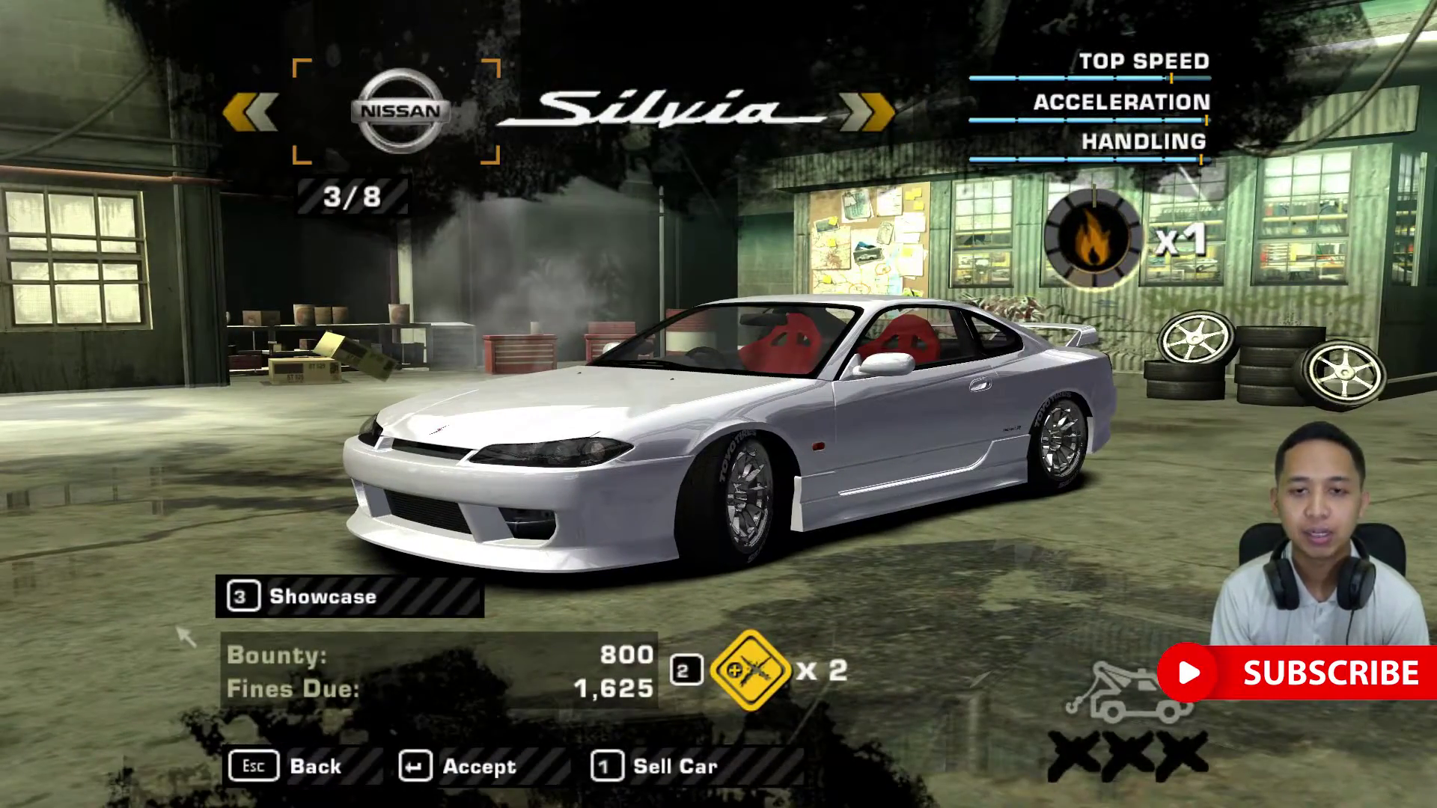
Browse through the other career cars, from the white Silvia on to the Nissan 240SX, to check their wheels.
{"action": "key", "text": "Right"}
{"action": "key", "text": "Right"}
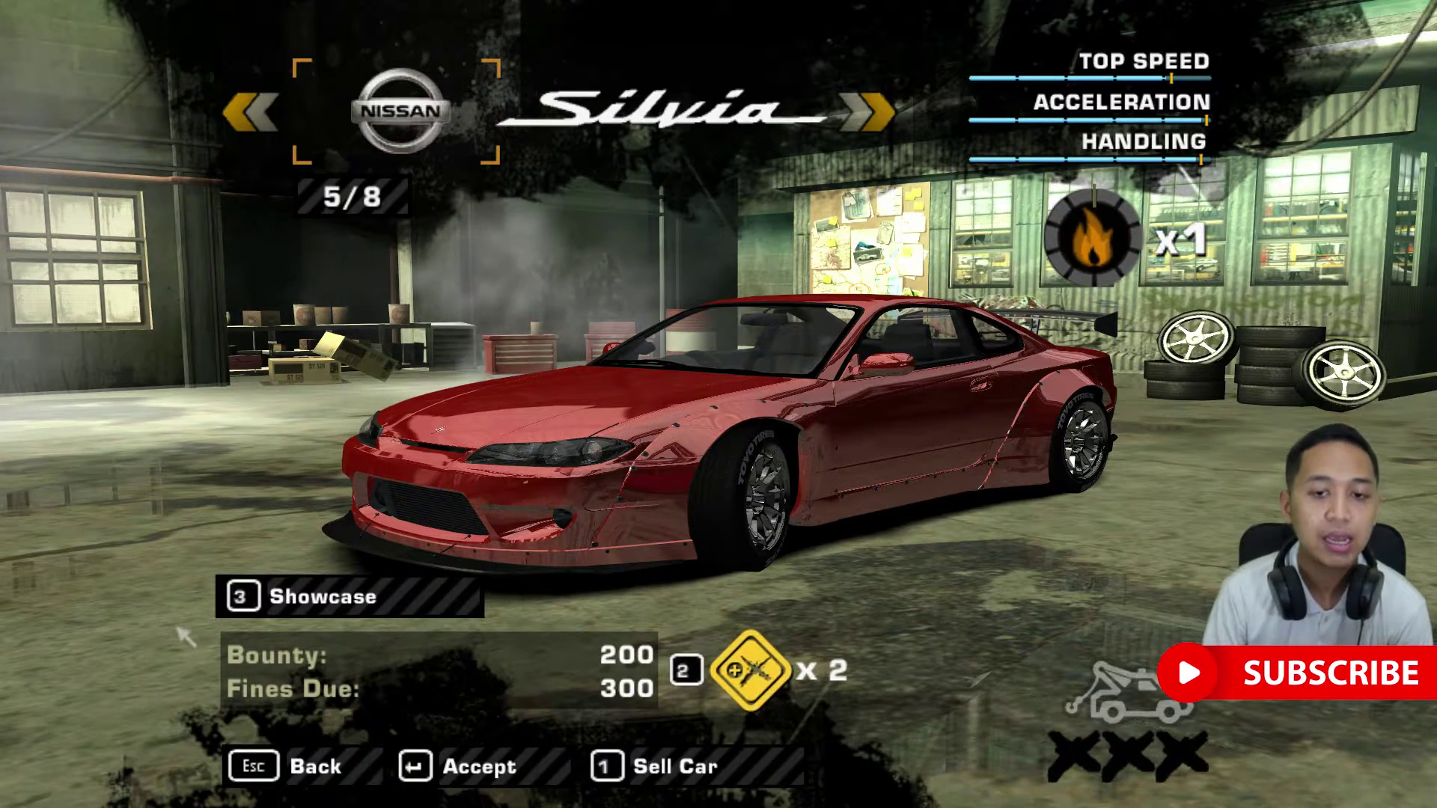
{"action": "key", "text": "Right"}
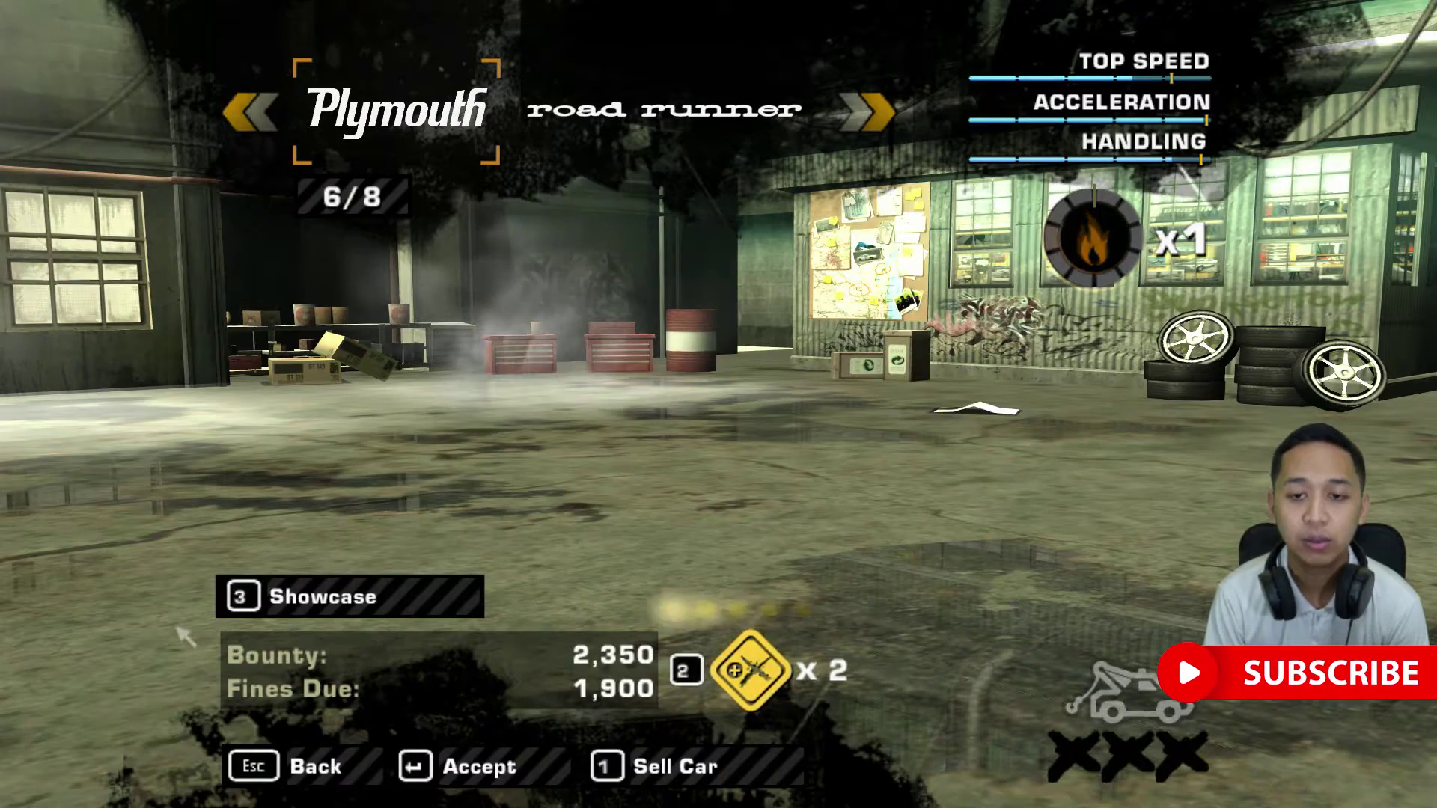
{"action": "key", "text": "Right"}
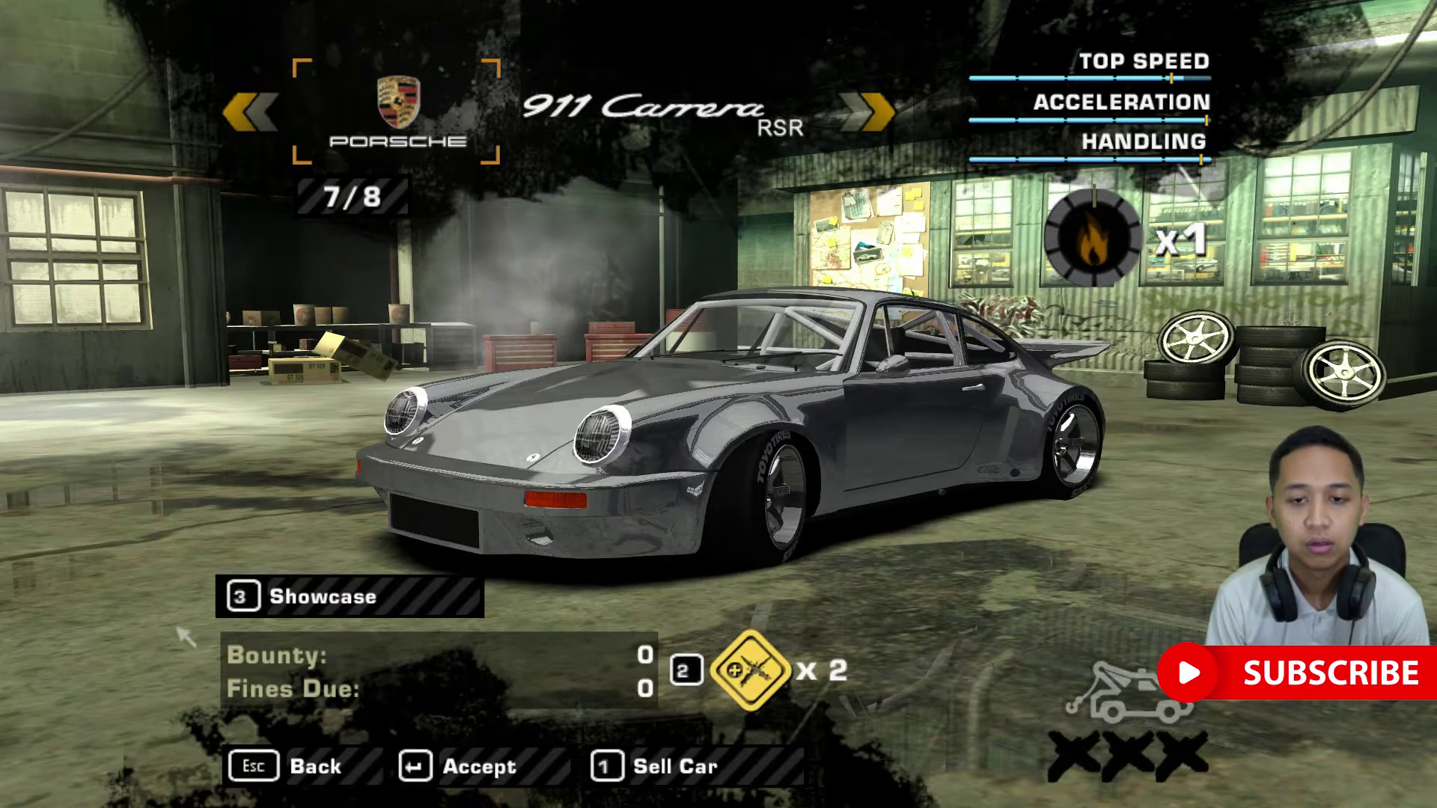
{"action": "key", "text": "Right"}
{"action": "key", "text": "Right"}
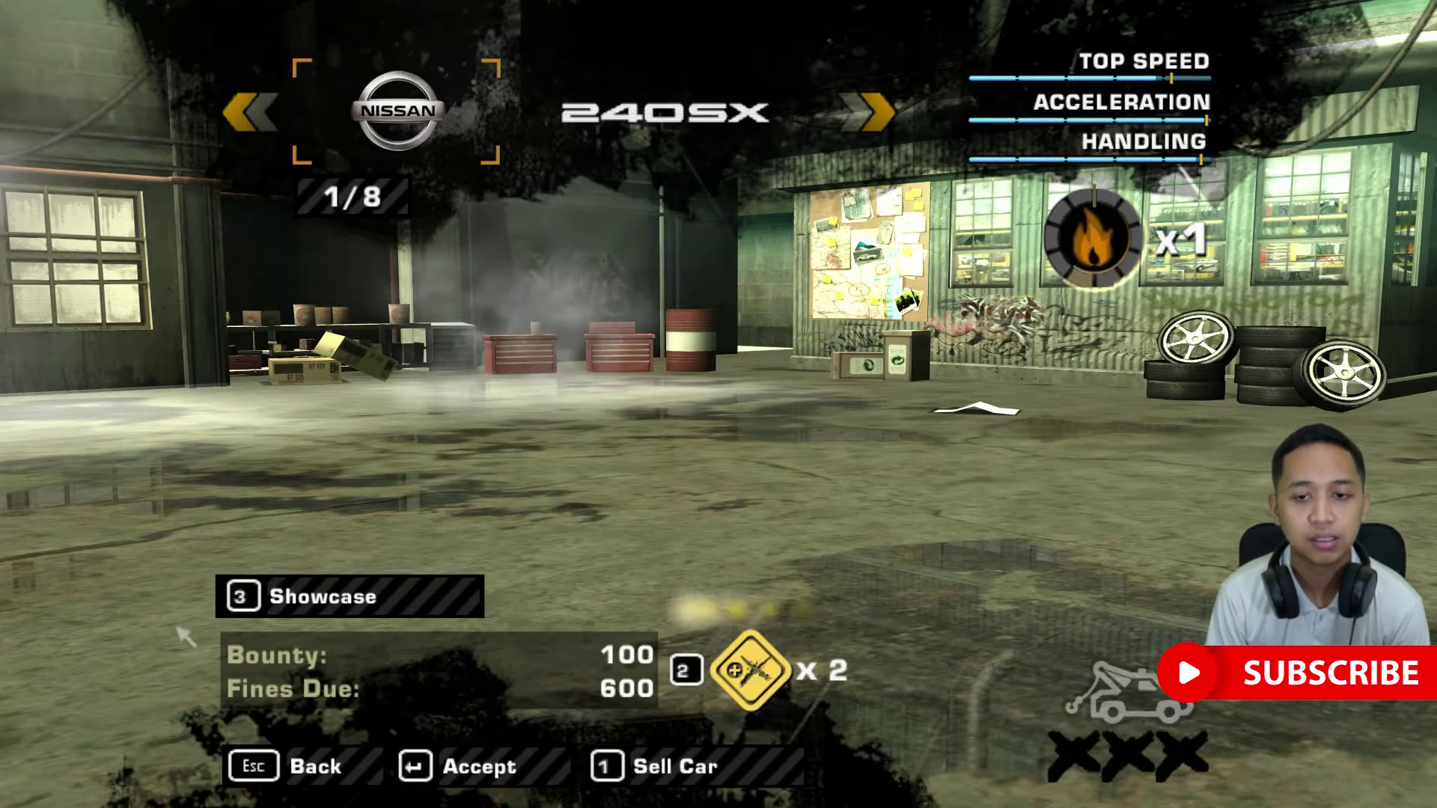
Browse the career cars from the 240SX on to the Silvia and back to the Toyota Trueno to check their wheels.
{"action": "key", "text": "Right"}
{"action": "key", "text": "Right"}
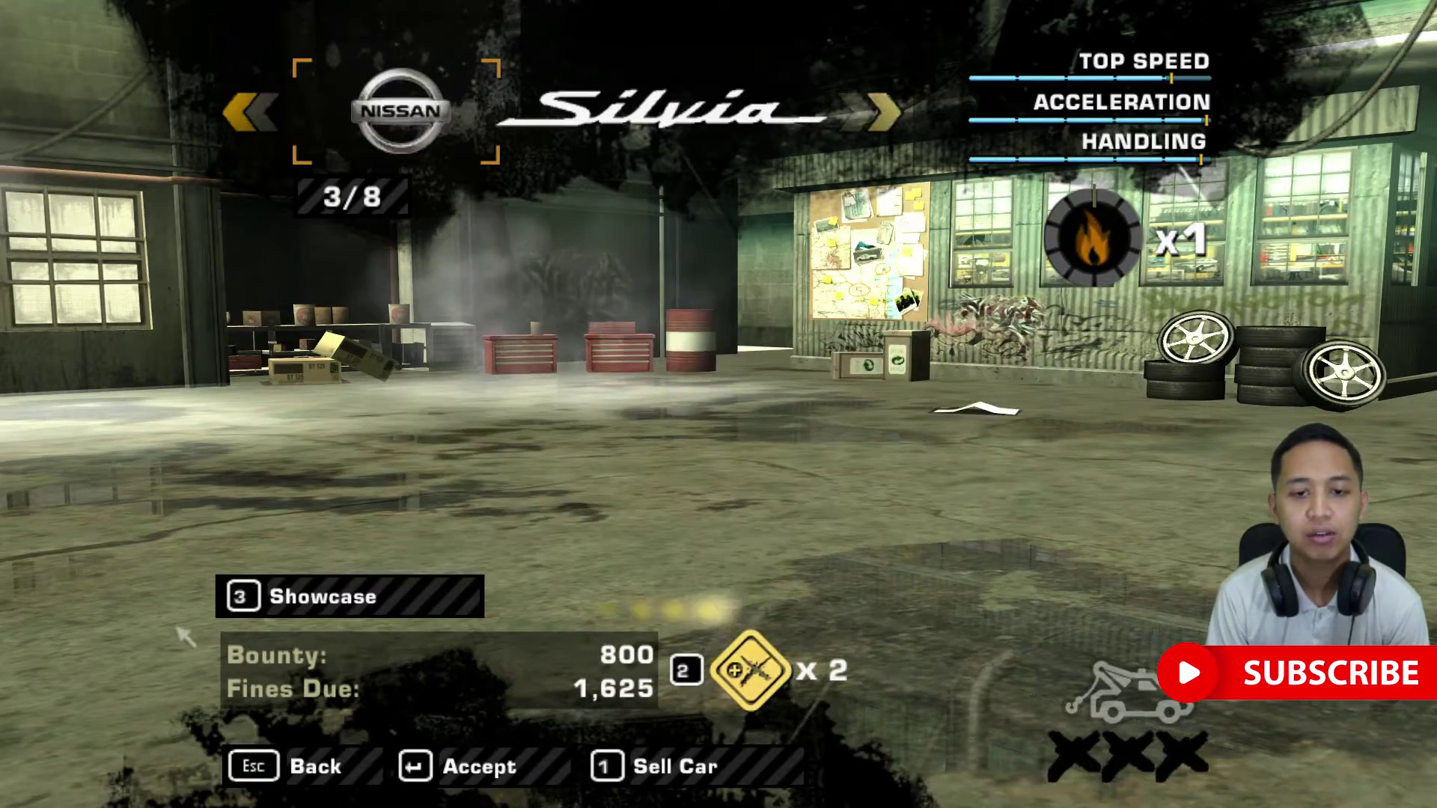
{"action": "key", "text": "Left"}
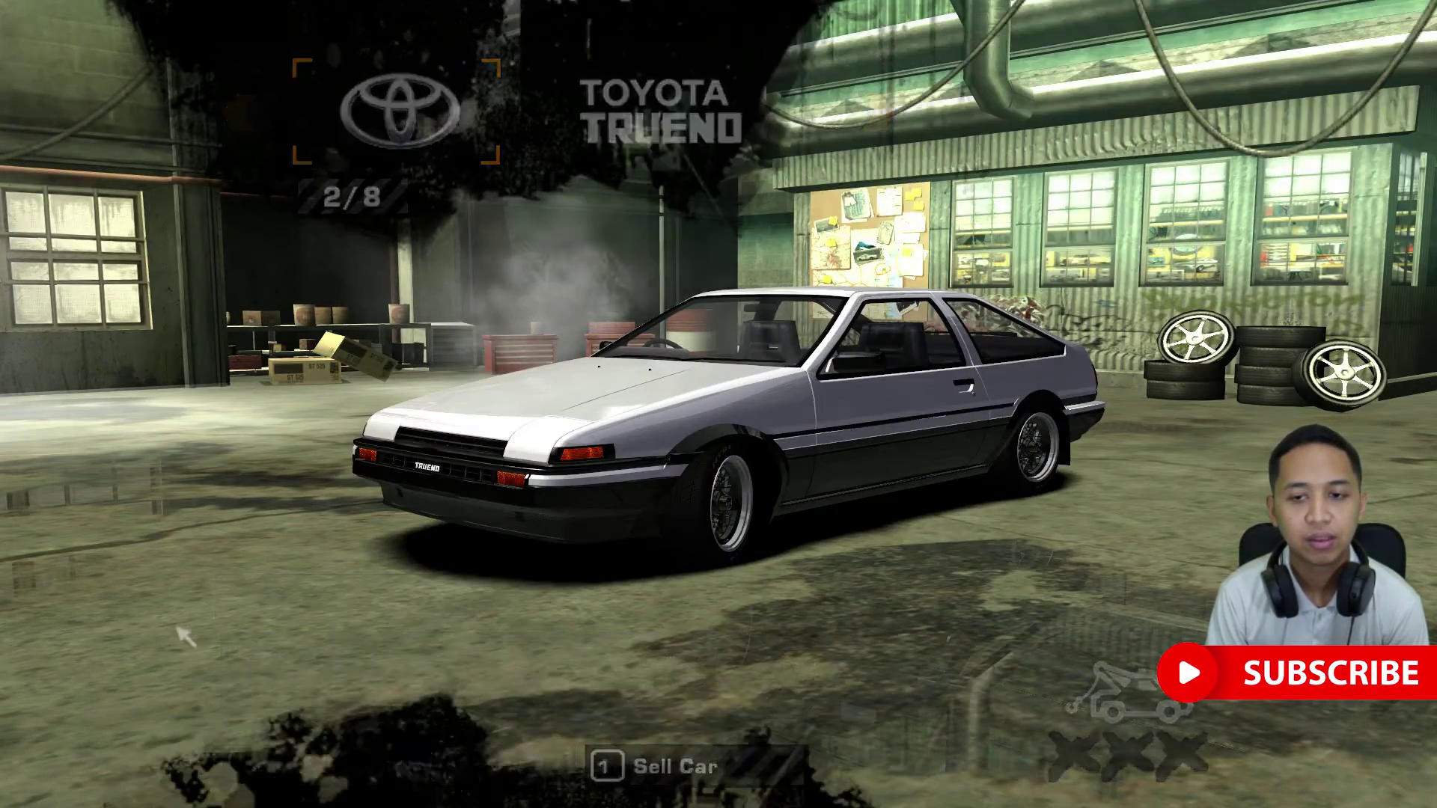
Leave the car selection and the career menu, and quit the game to the desktop.
{"action": "key", "text": "Escape"}
{"action": "key", "text": "Escape"}
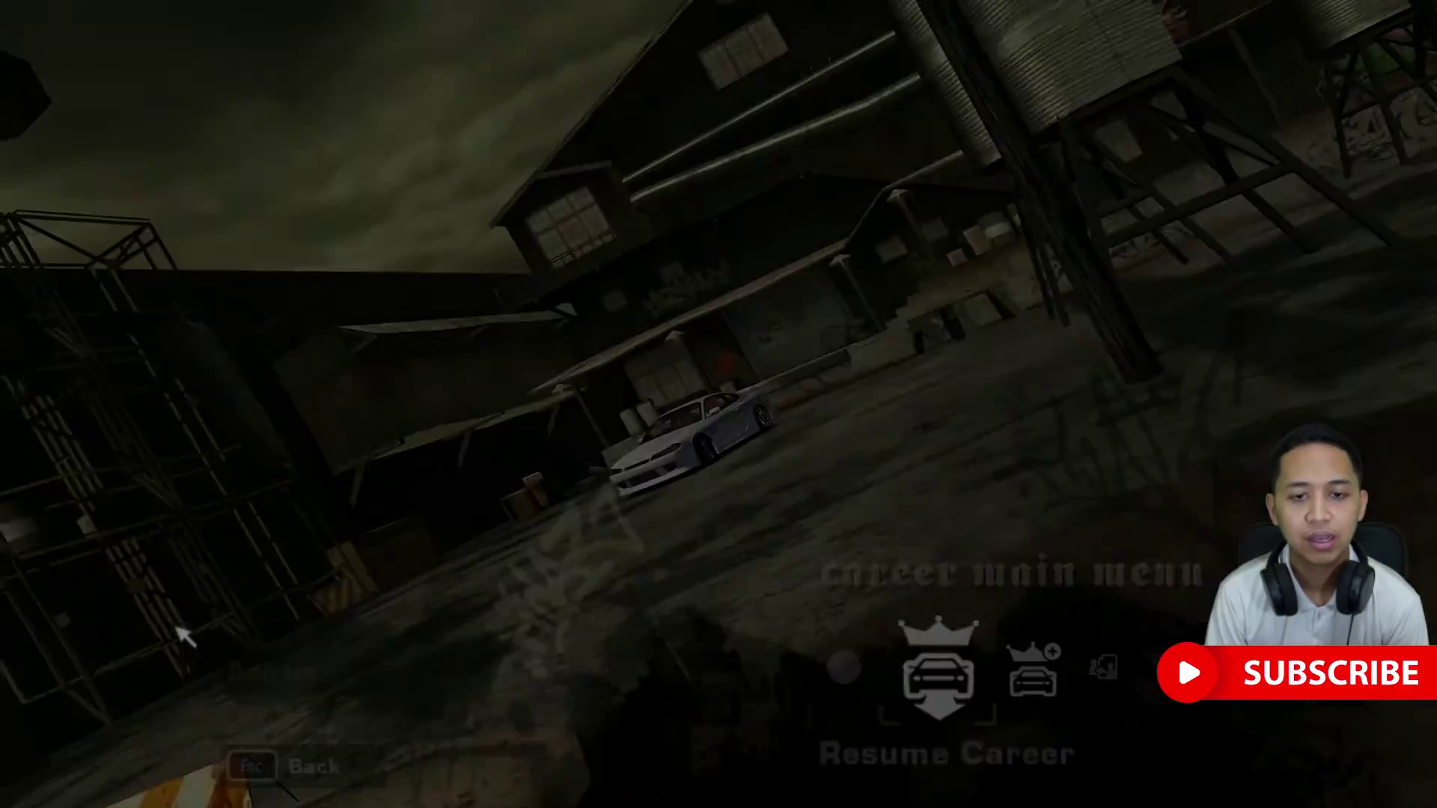
{"action": "key", "text": "Escape"}
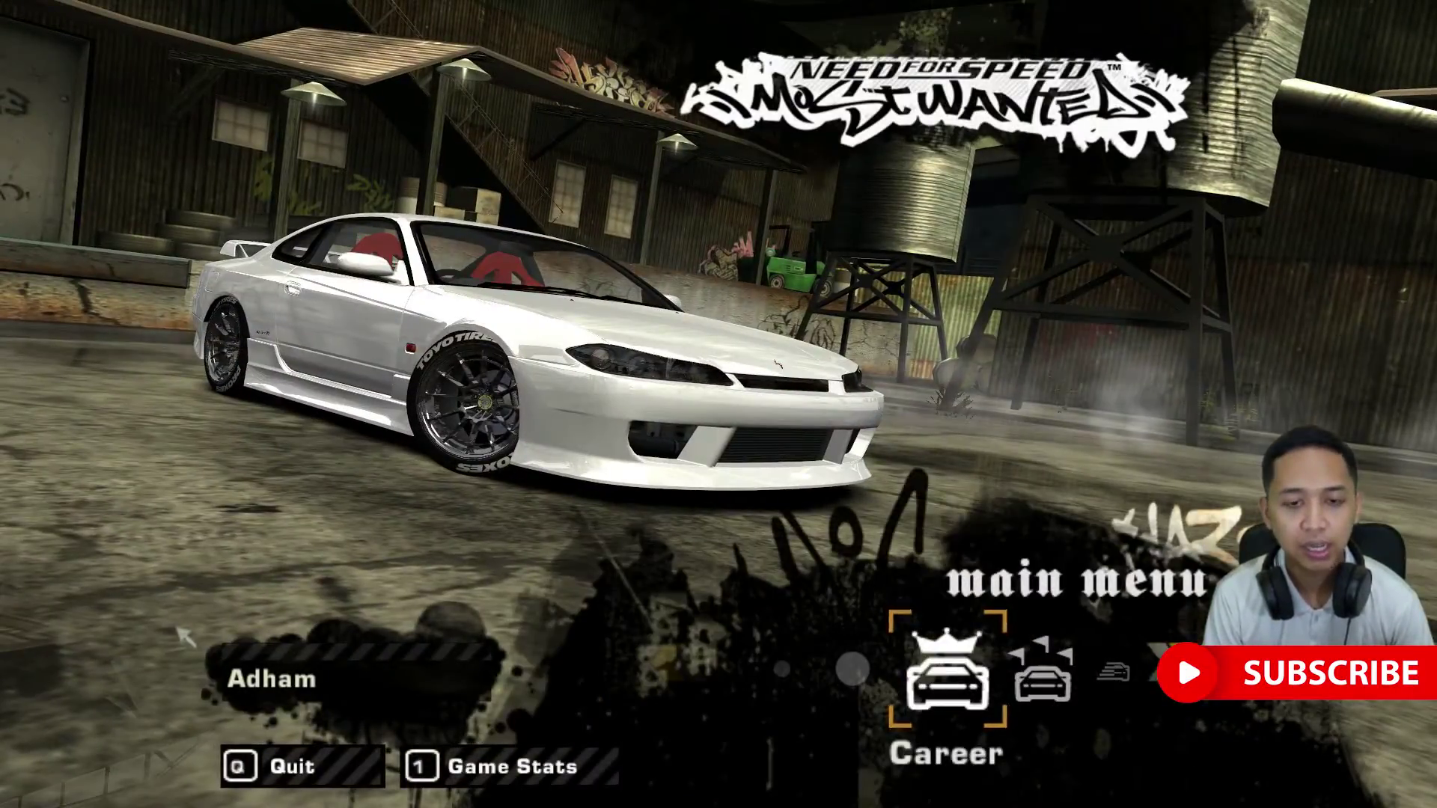
{"action": "key", "text": "q"}
{"action": "key", "text": "Left"}
{"action": "key", "text": "Return"}
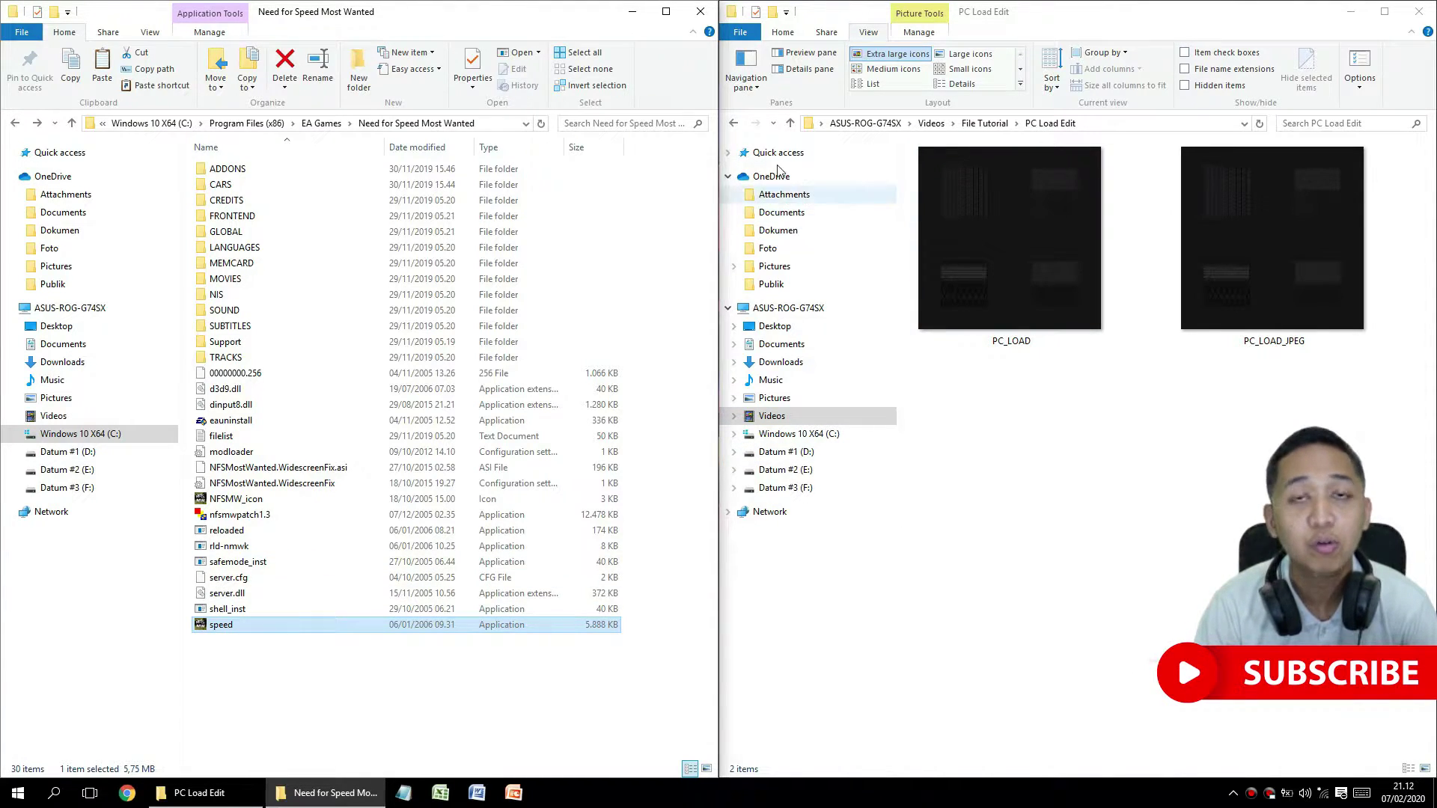
Launch NFS-TexEd from the NFS-TexEd-0.9.1 folder in File Tutorial and move its window clear of the game folder's file list.
{"action": "left_click", "coordinate": [732, 124]}
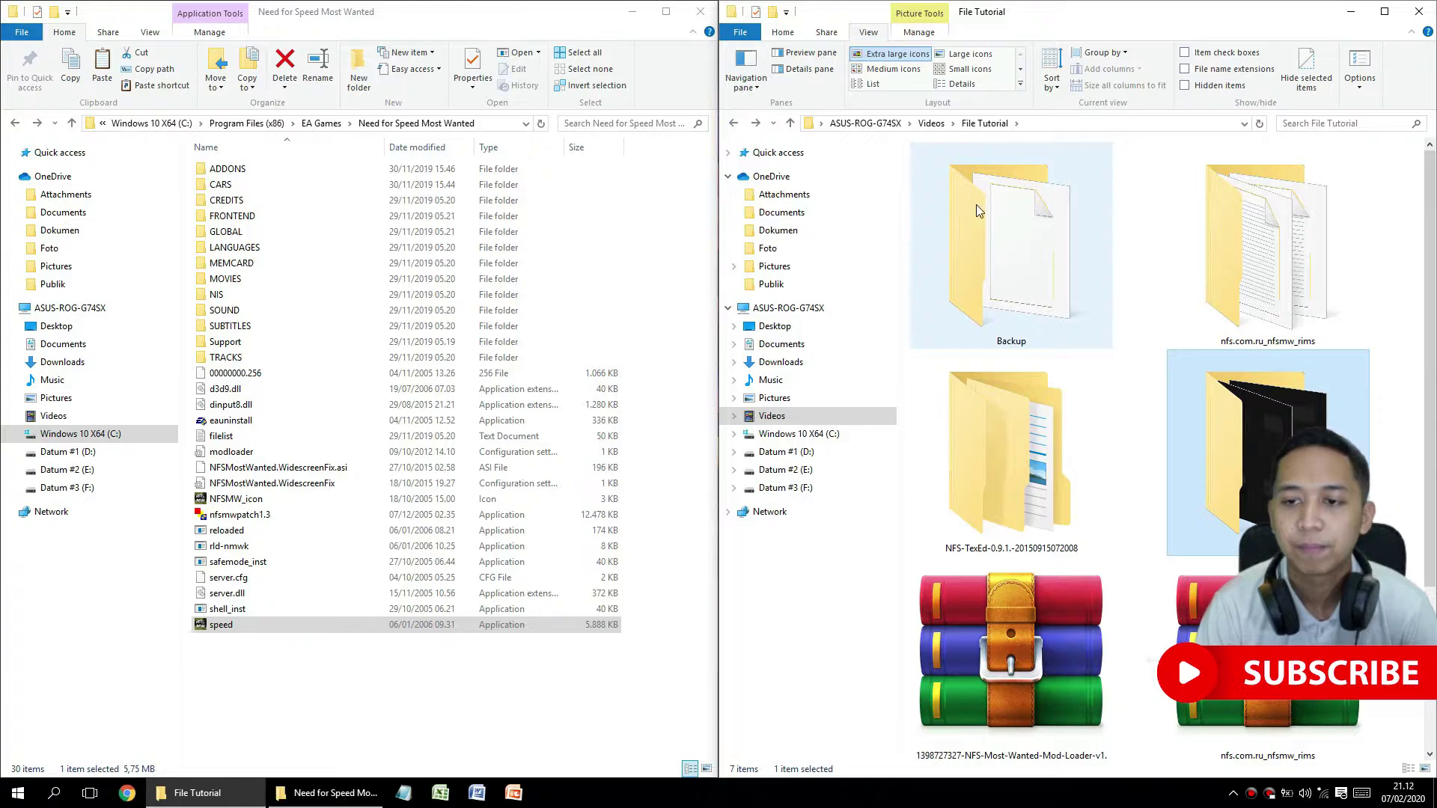
{"action": "double_click", "coordinate": [1054, 464]}
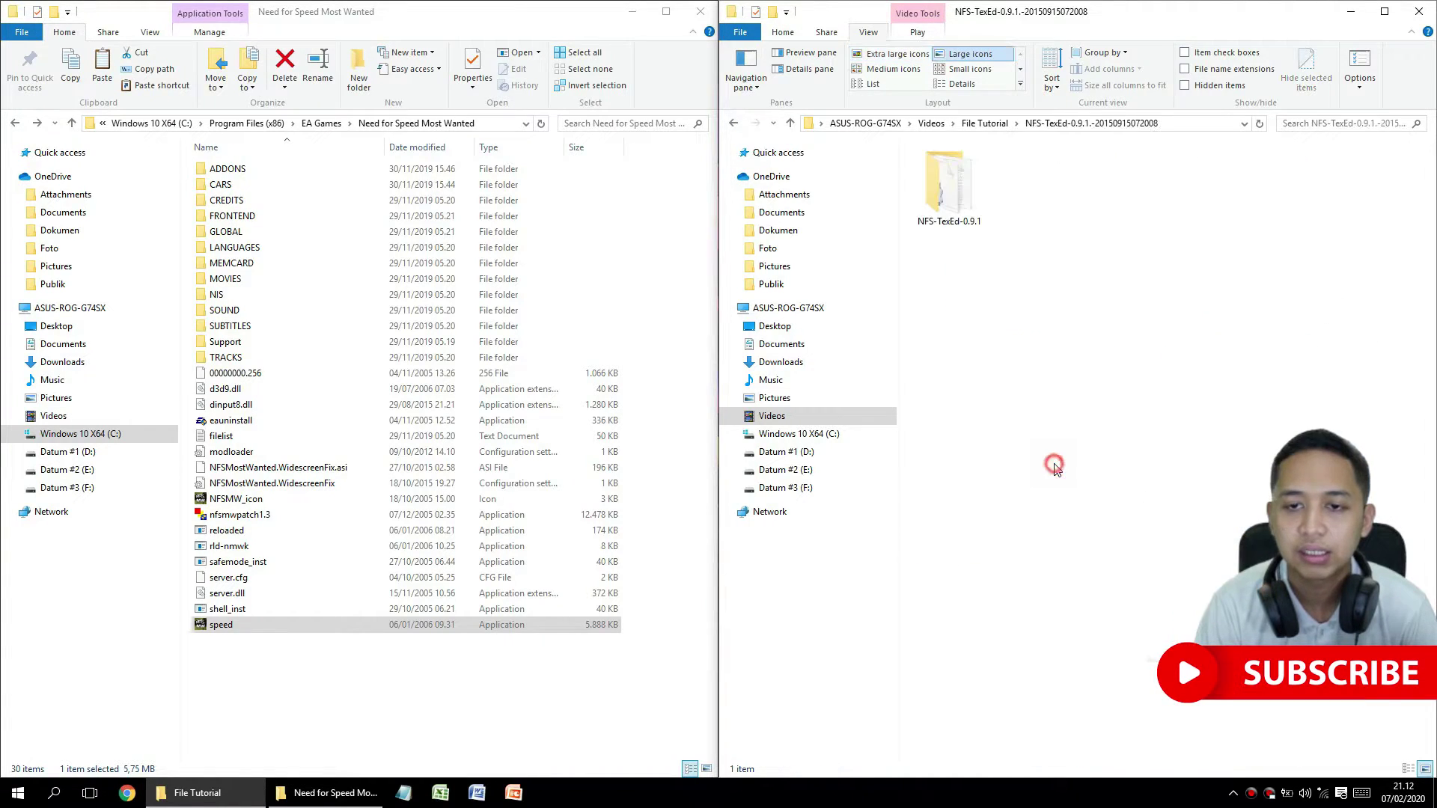
{"action": "double_click", "coordinate": [962, 195]}
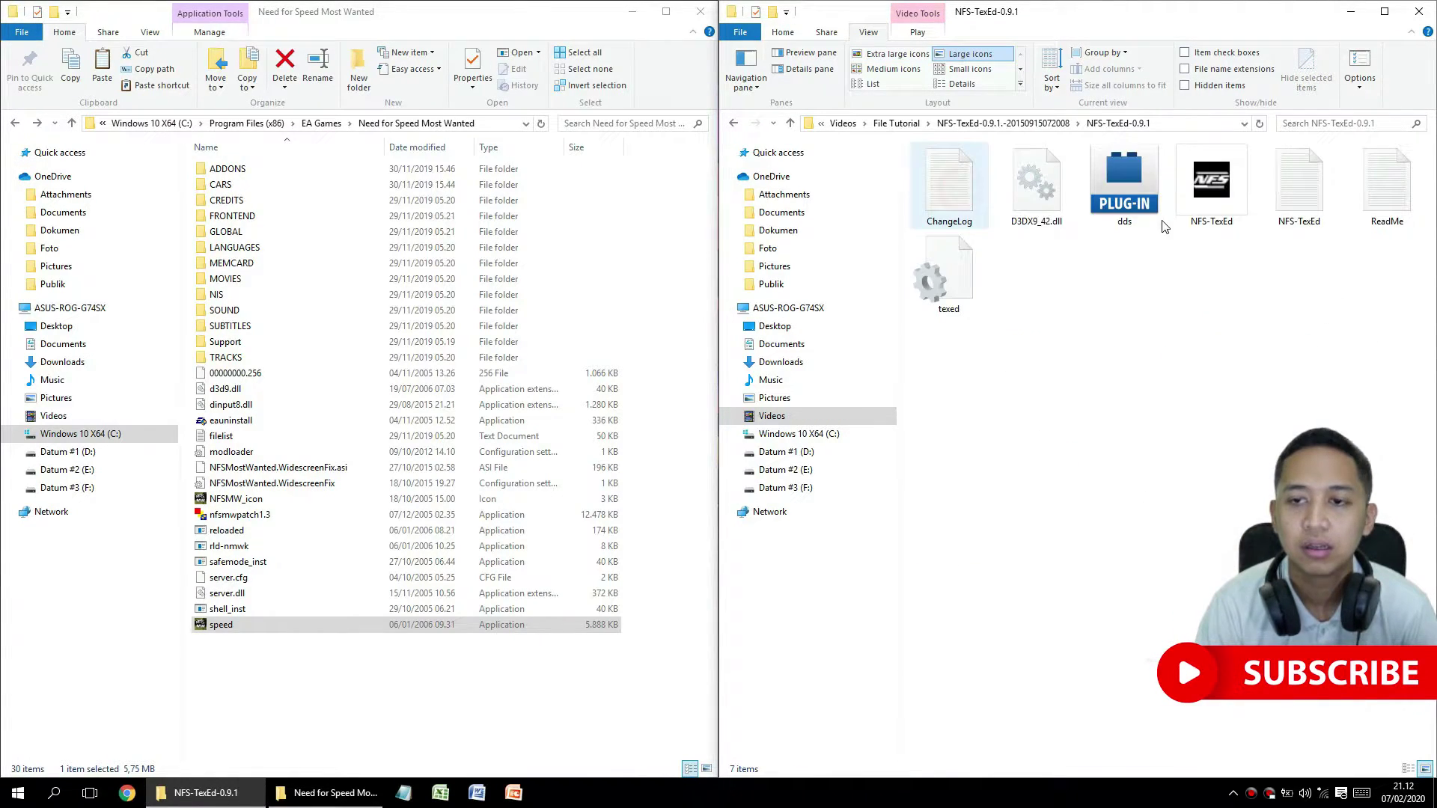
{"action": "left_click", "coordinate": [1212, 180]}
{"action": "right_click", "coordinate": [1224, 187]}
{"action": "left_click", "coordinate": [1257, 210]}
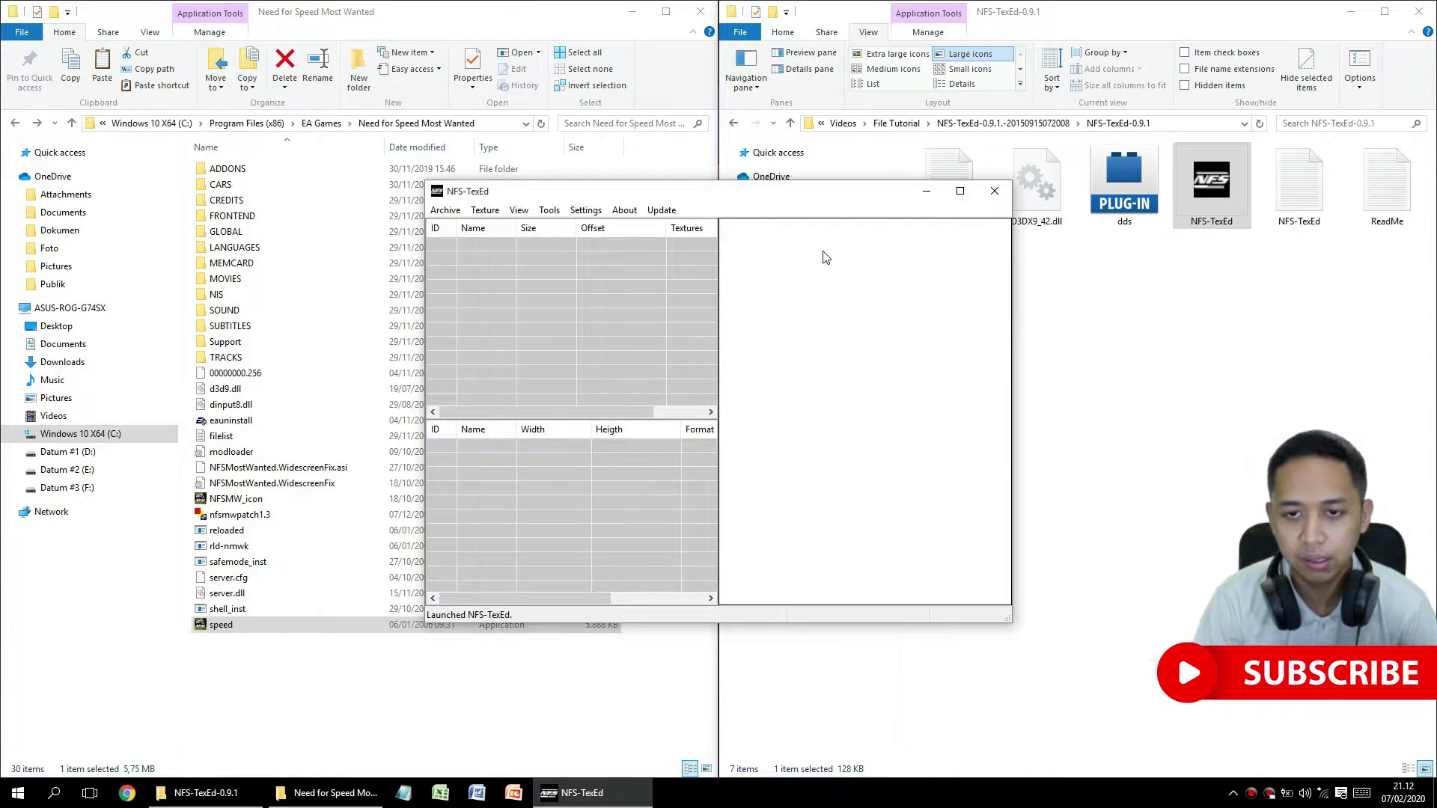
{"action": "left_click_drag", "start_coordinate": [836, 203], "coordinate": [1134, 224]}
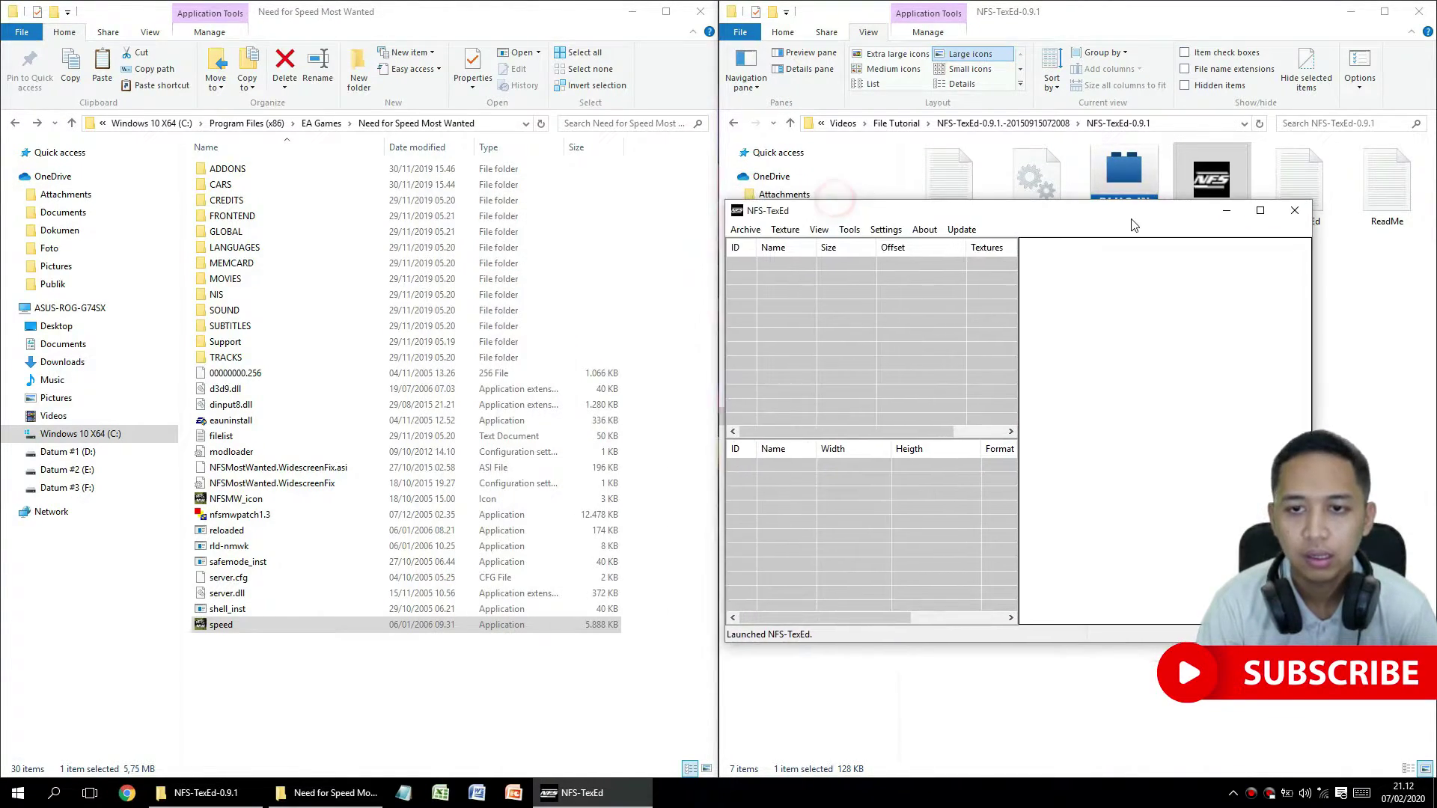
{"action": "left_click_drag", "start_coordinate": [999, 221], "coordinate": [900, 217]}
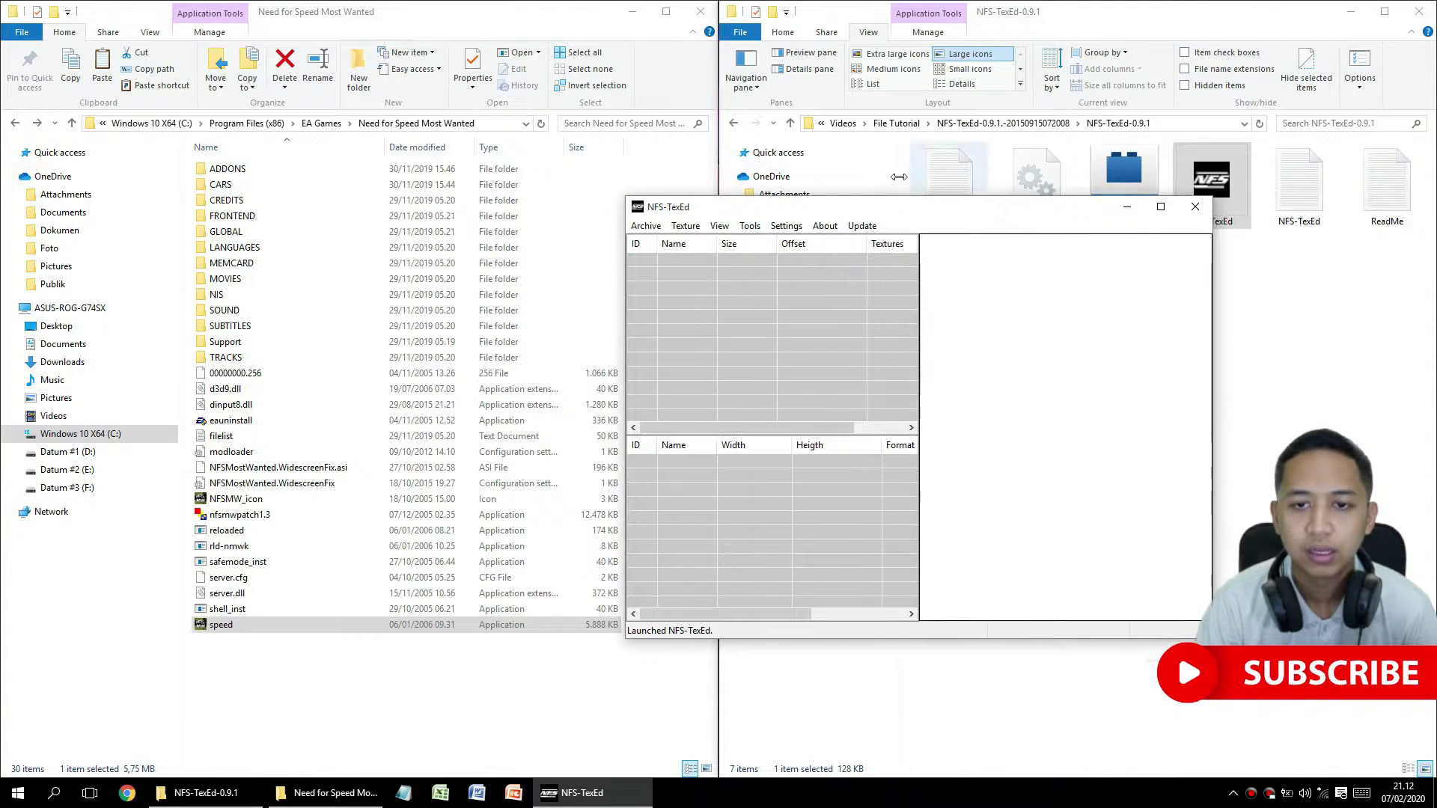
Patch NFS: Most Wanted for texture editing, choosing its folder under Program Files (x86) > EA Games on drive C.
{"action": "left_click", "coordinate": [750, 225]}
{"action": "left_click", "coordinate": [763, 244]}
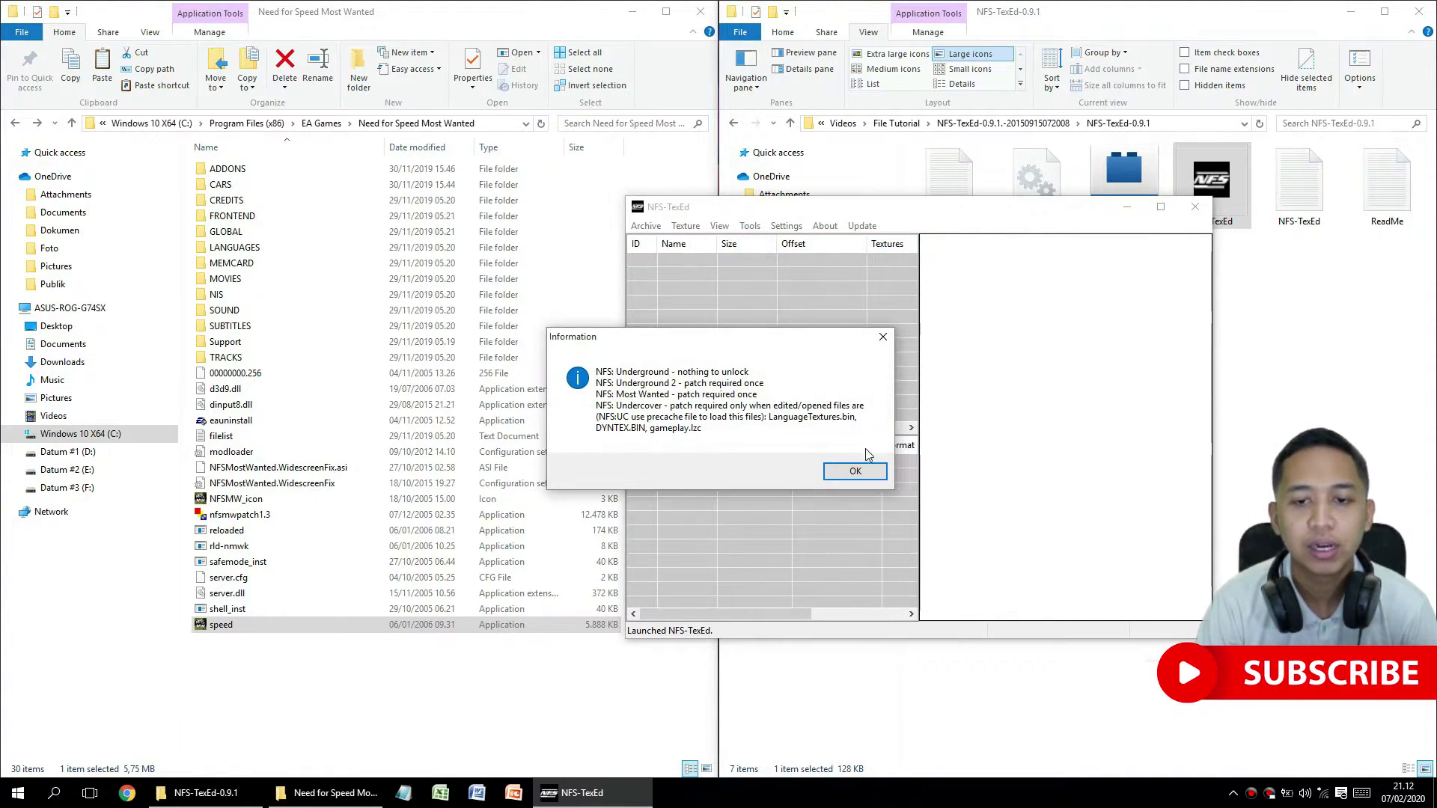
{"action": "left_click", "coordinate": [856, 471]}
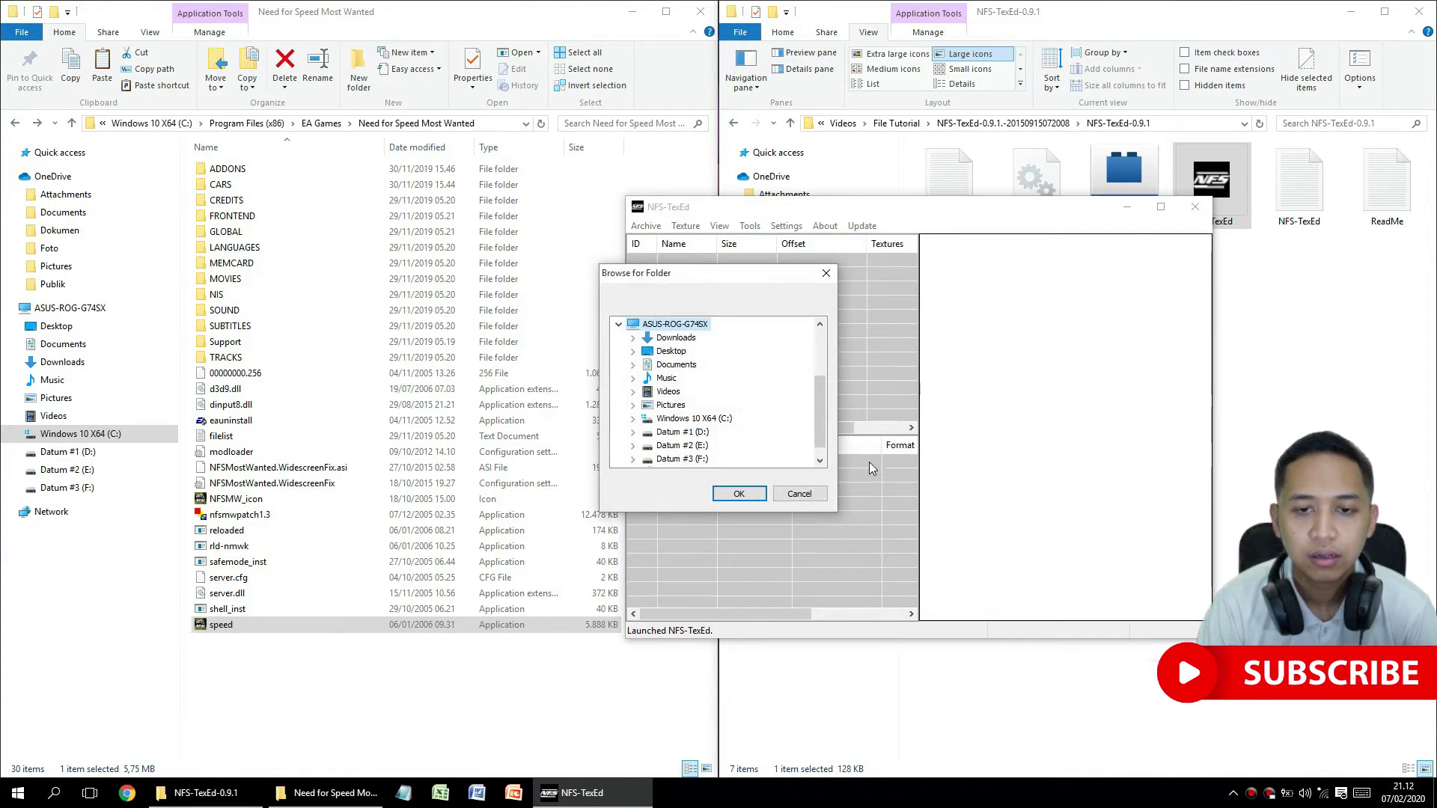
{"action": "left_click", "coordinate": [633, 419]}
{"action": "scroll", "coordinate": [800, 424], "scroll_direction": "down", "scroll_amount": 2}
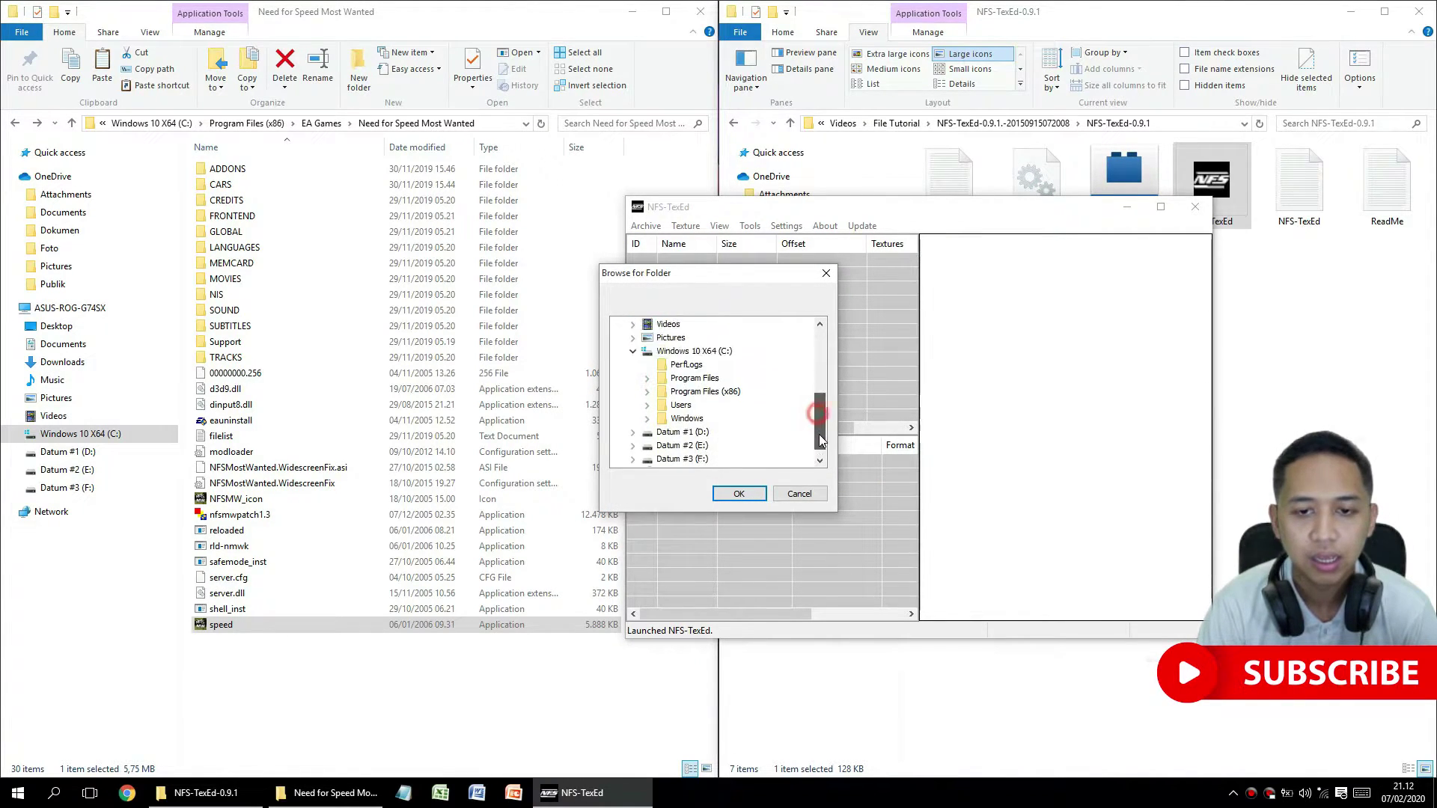
{"action": "left_click", "coordinate": [646, 380]}
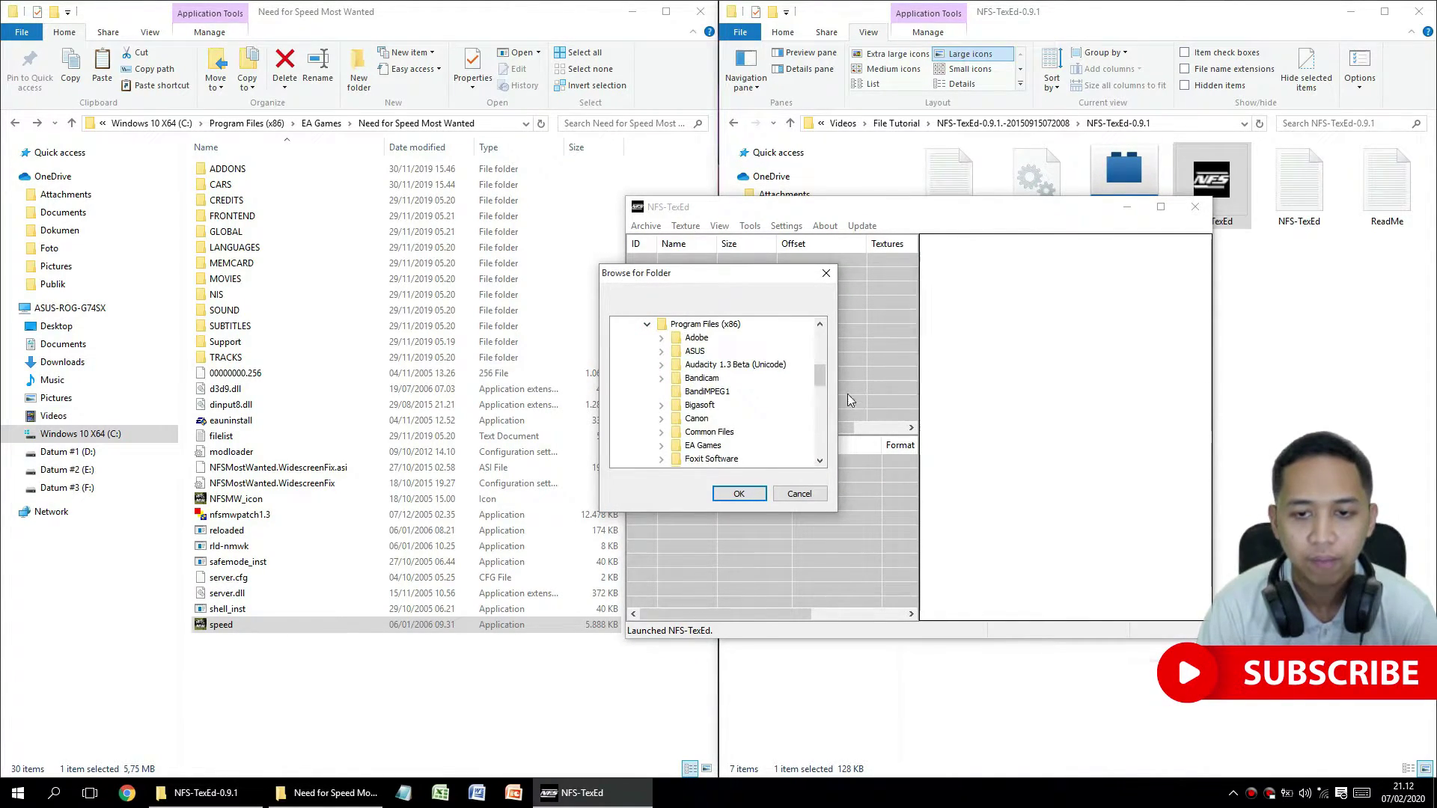
{"action": "mouse_move", "coordinate": [826, 371]}
{"action": "left_mouse_down"}
{"action": "mouse_move", "coordinate": [828, 406]}
{"action": "mouse_move", "coordinate": [831, 388]}
{"action": "left_mouse_up"}
{"action": "left_click", "coordinate": [661, 446]}
{"action": "left_click", "coordinate": [791, 395]}
{"action": "left_click", "coordinate": [738, 493]}
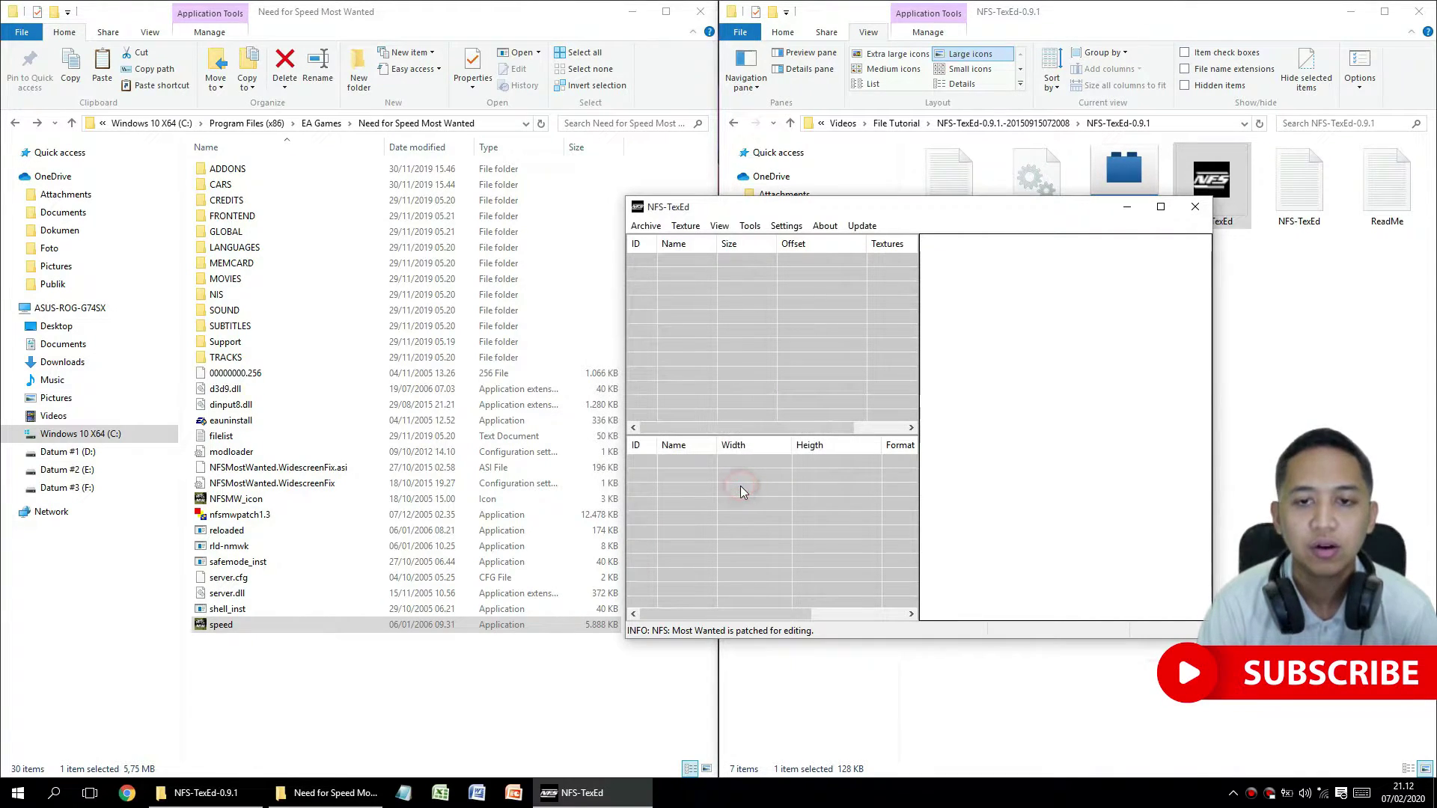
Open the GlobalB.lzc archive from the GLOBAL folder of Need for Speed Most Wanted in NFS-TexEd.
{"action": "left_click", "coordinate": [646, 225]}
{"action": "left_click", "coordinate": [664, 245]}
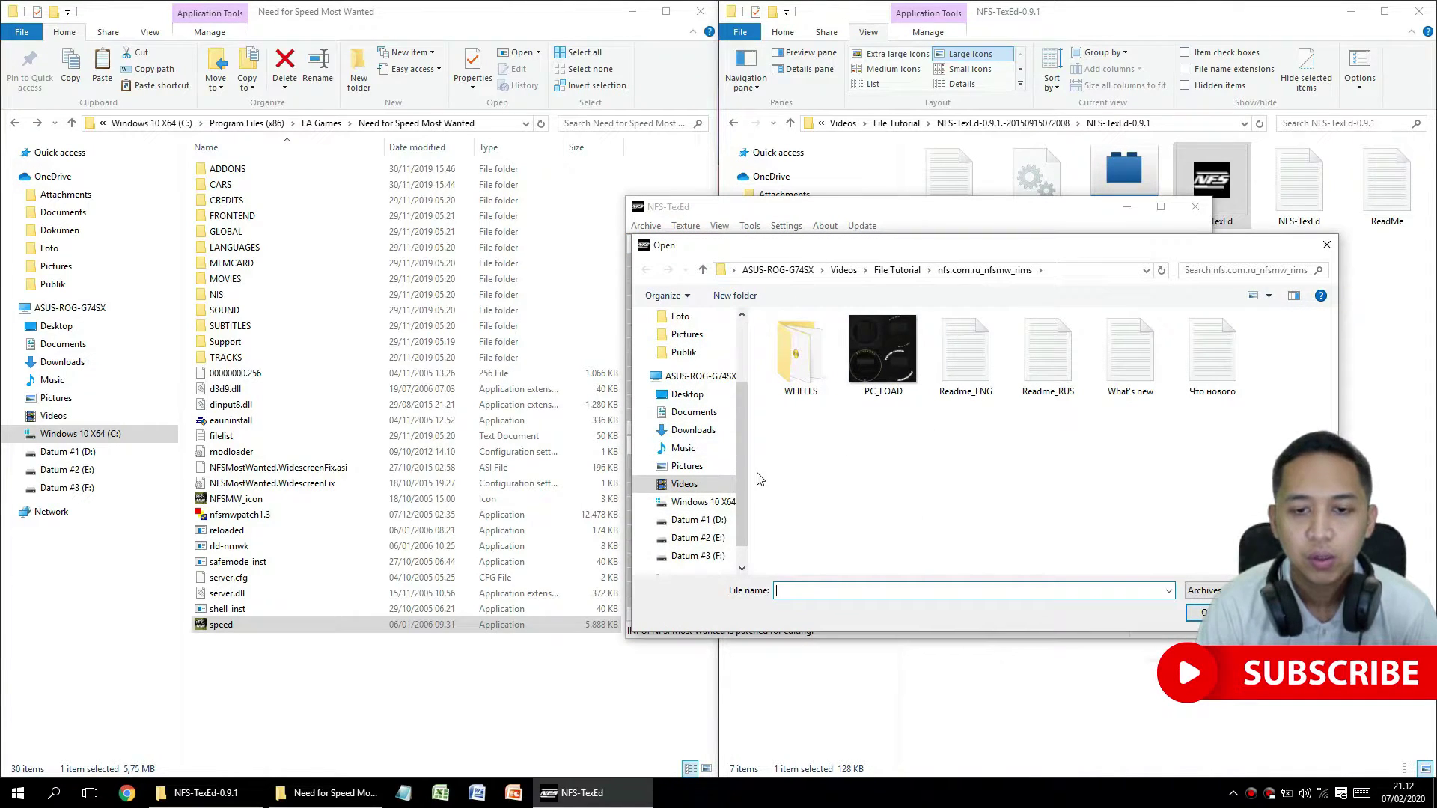
{"action": "left_click", "coordinate": [730, 508]}
{"action": "double_click", "coordinate": [805, 370]}
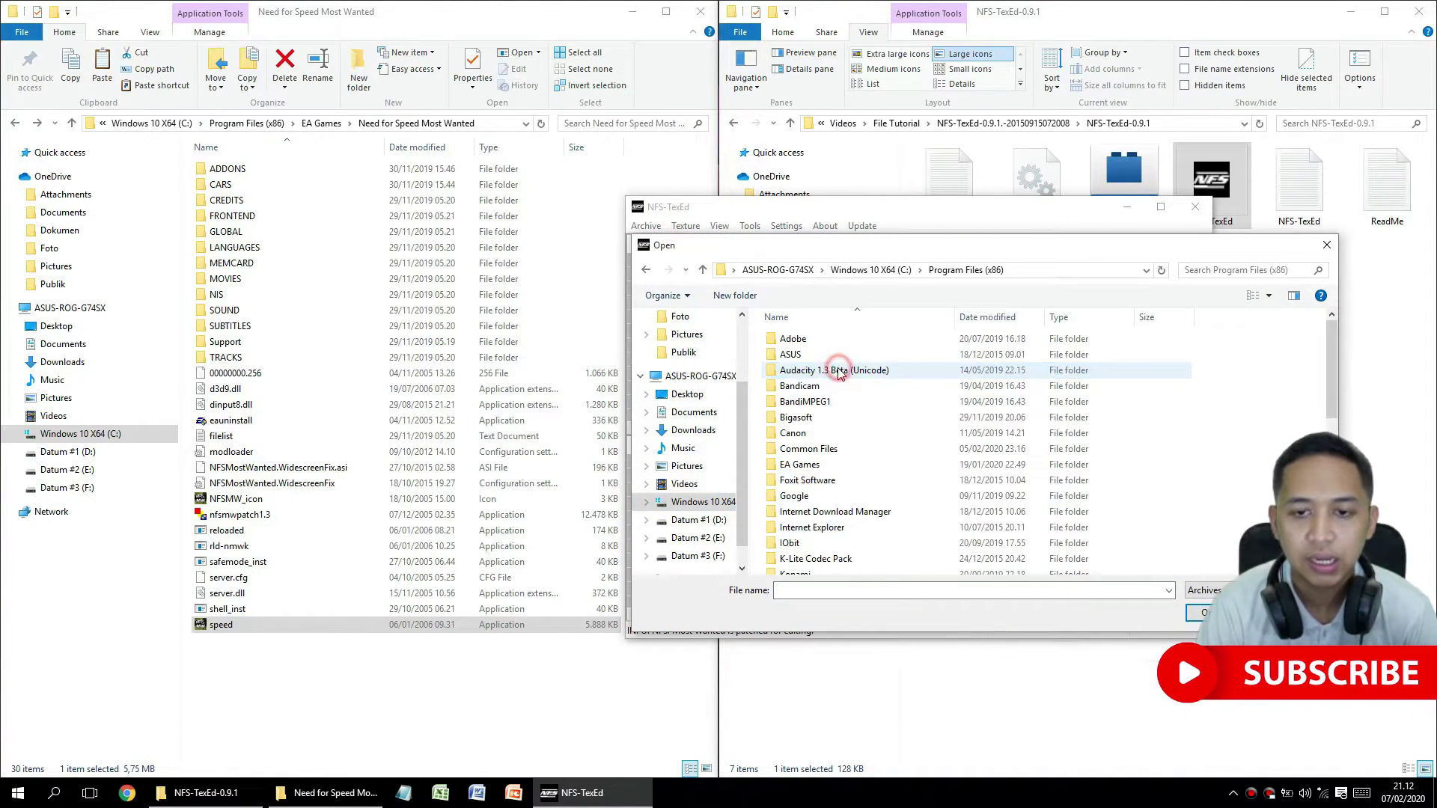
{"action": "double_click", "coordinate": [827, 465]}
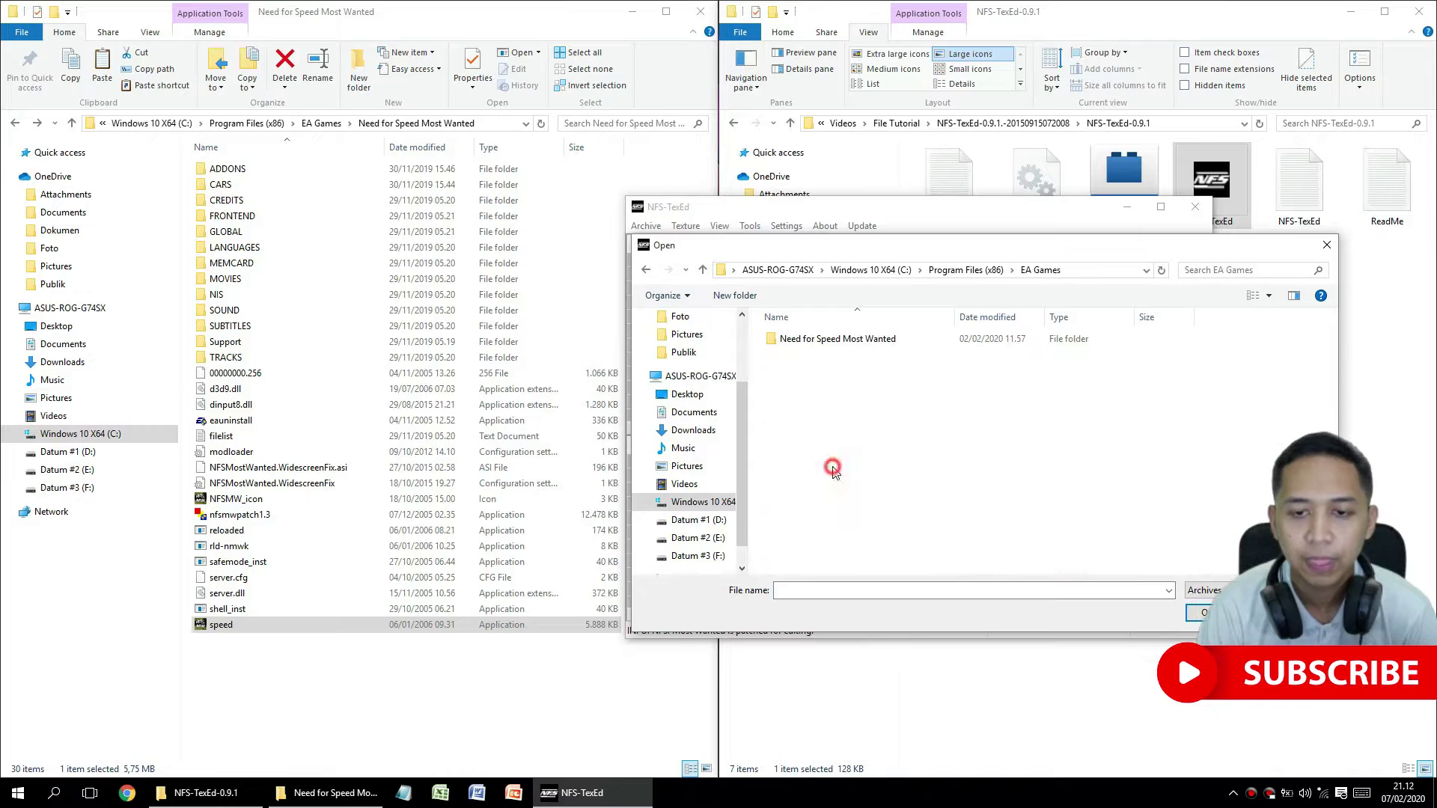
{"action": "double_click", "coordinate": [842, 341]}
{"action": "left_click", "coordinate": [811, 402]}
{"action": "double_click", "coordinate": [811, 403]}
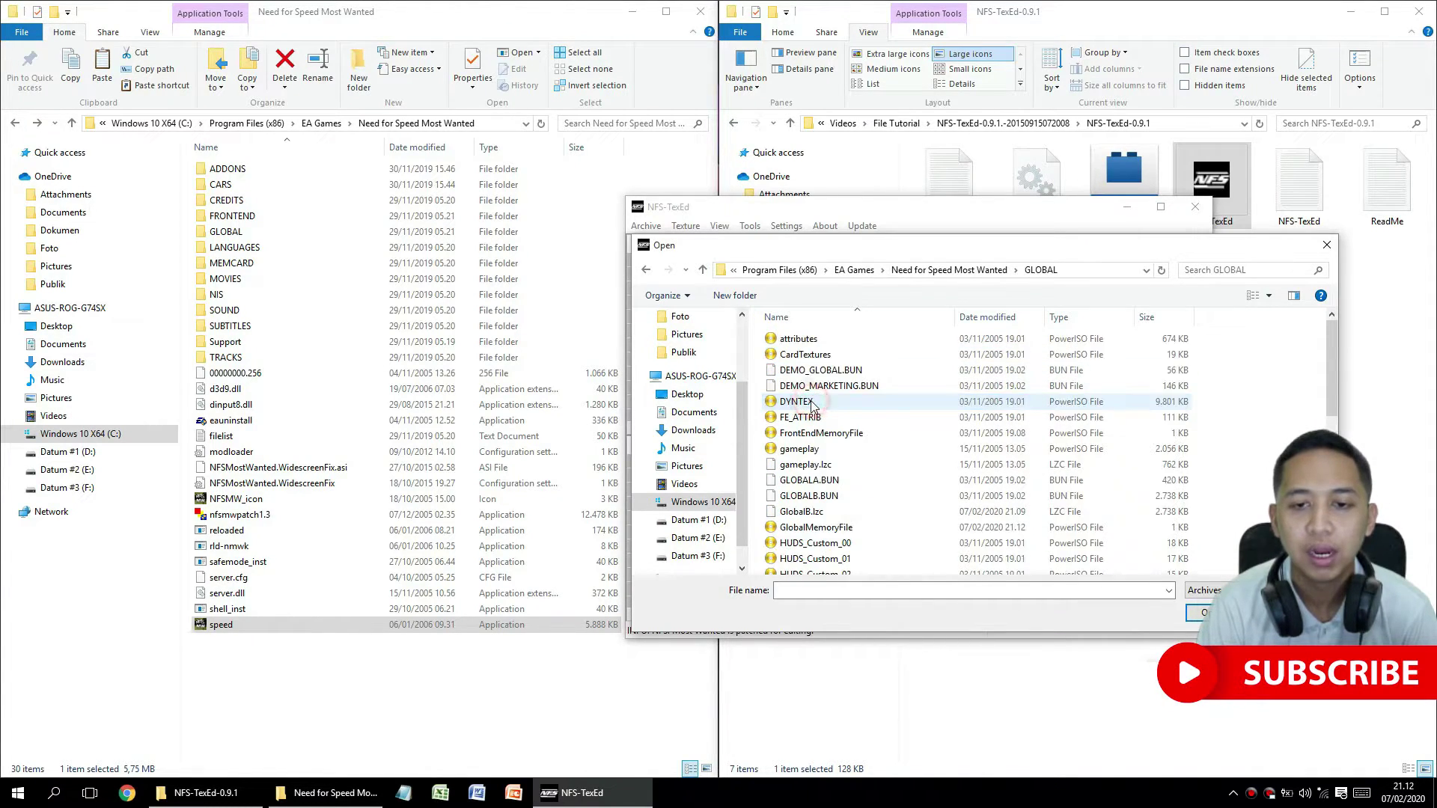
{"action": "double_click", "coordinate": [801, 512]}
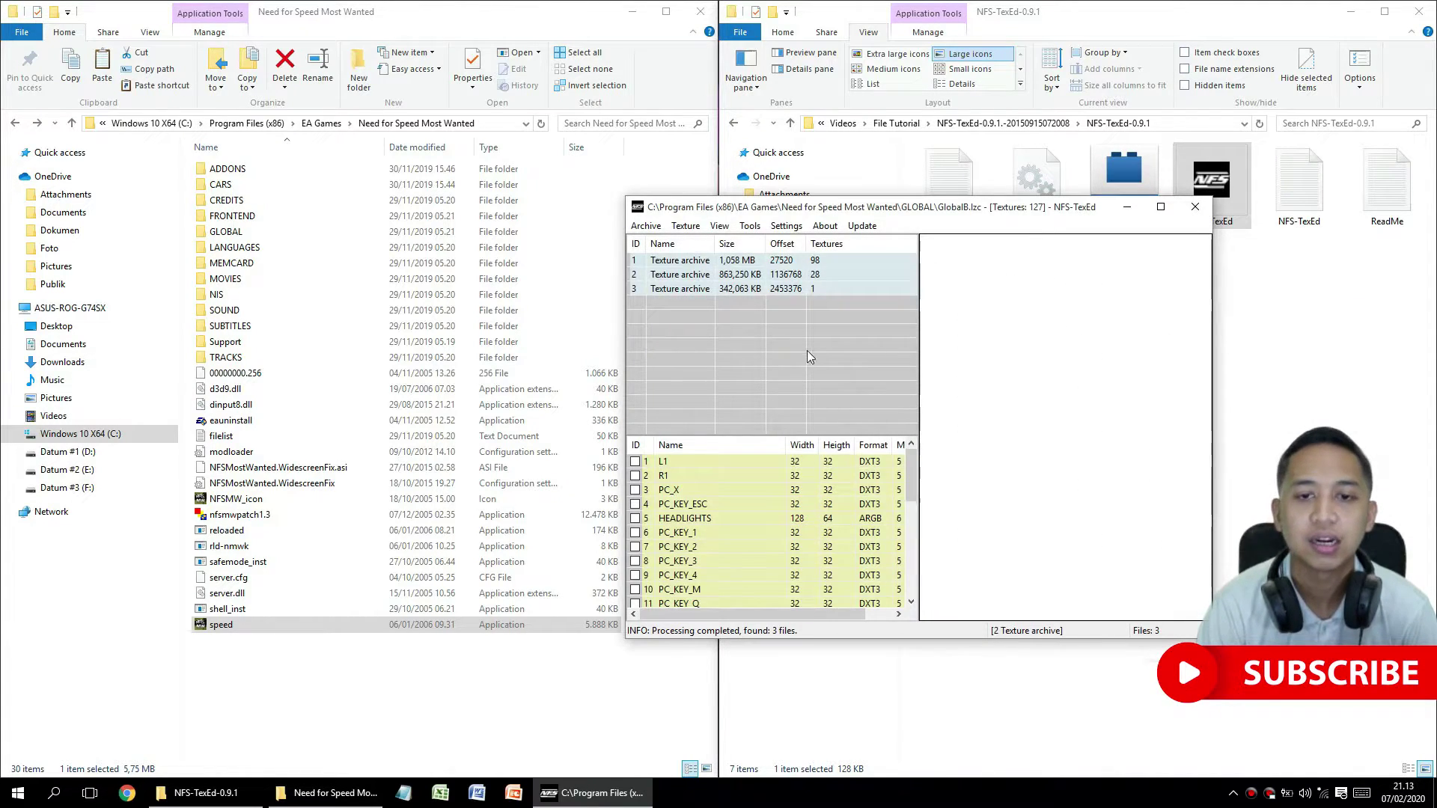
Replace the PC_LOAD texture in the second texture archive by importing PC_LOAD from File Tutorial > PC Load Edit.
{"action": "left_click", "coordinate": [669, 277]}
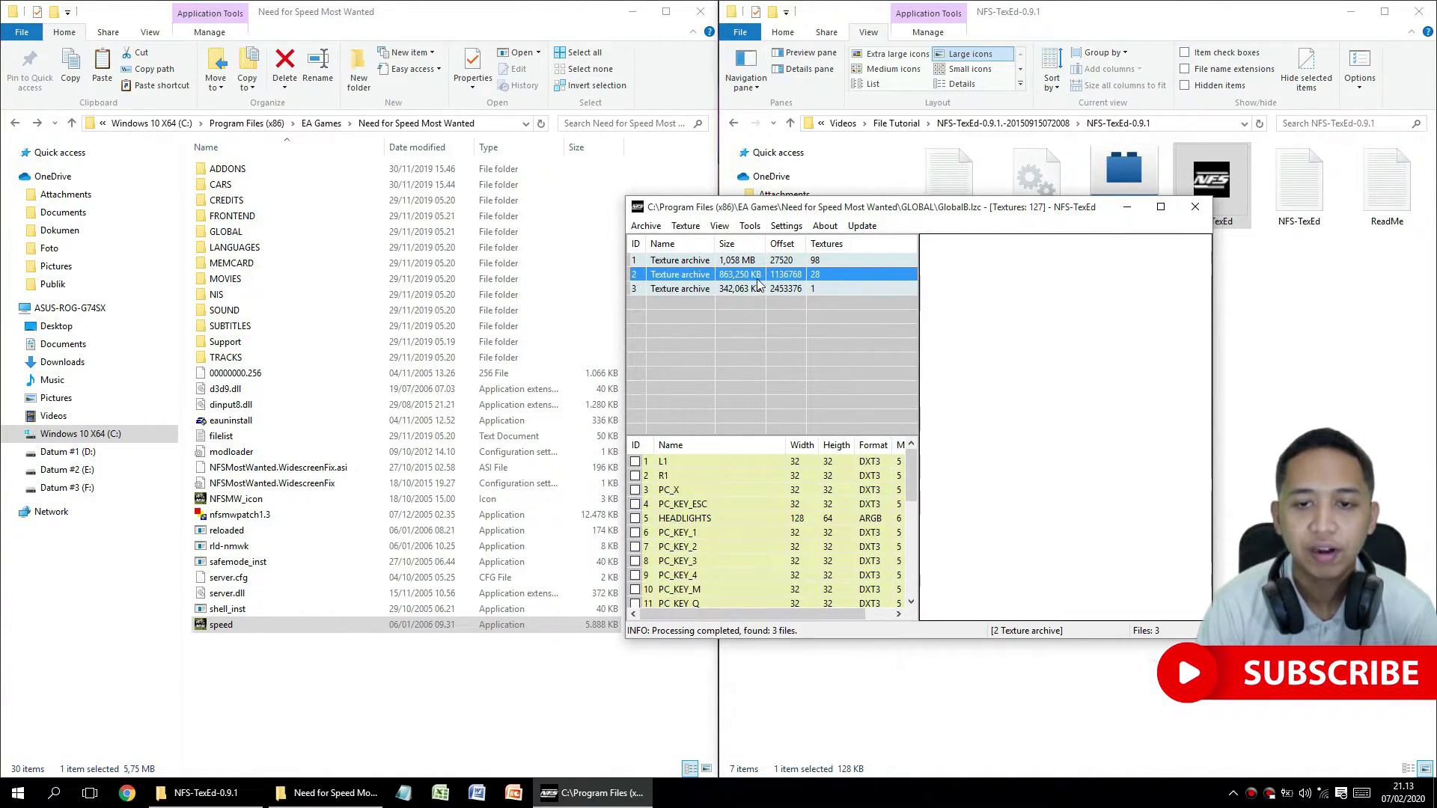
{"action": "left_click_drag", "start_coordinate": [907, 479], "coordinate": [922, 603]}
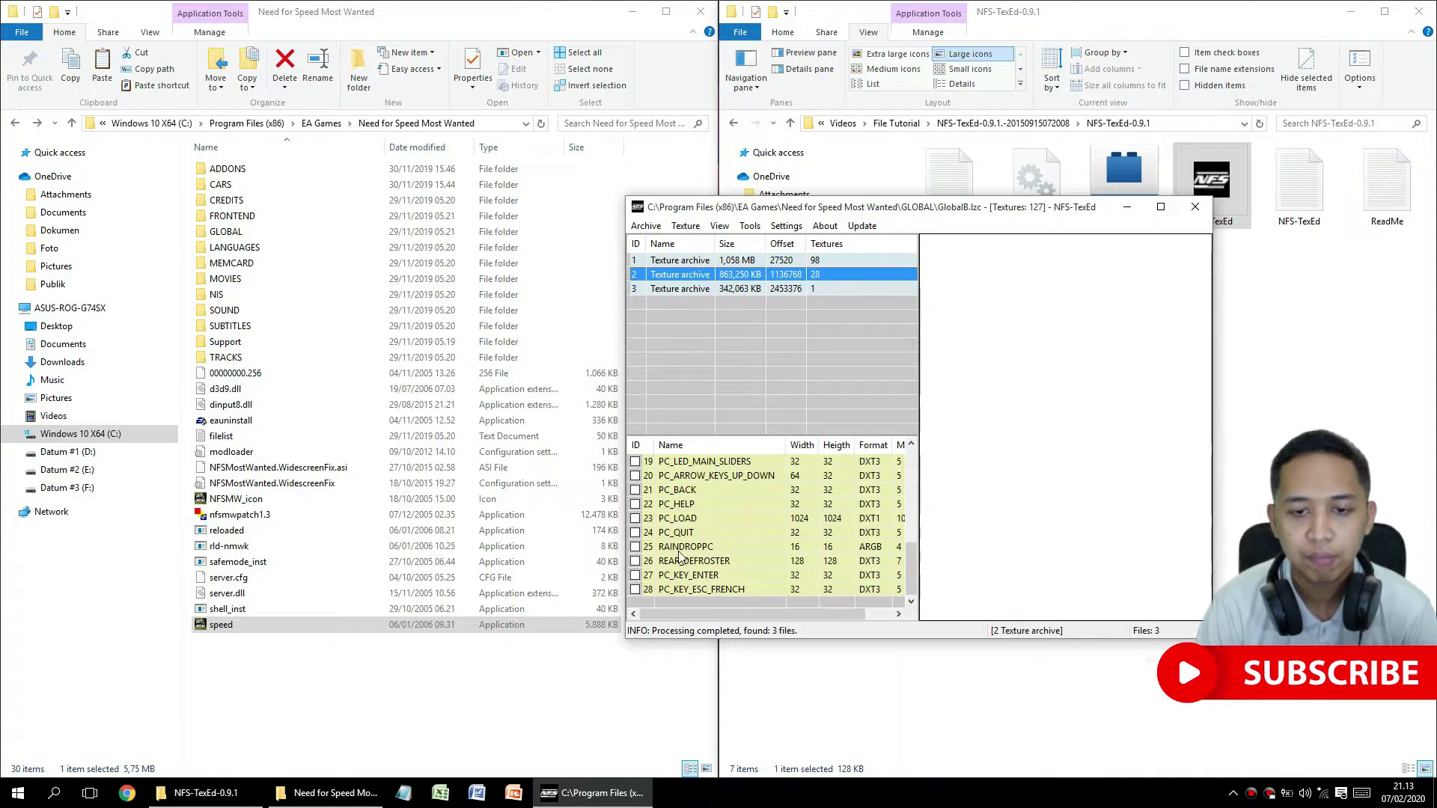
{"action": "left_click", "coordinate": [692, 518]}
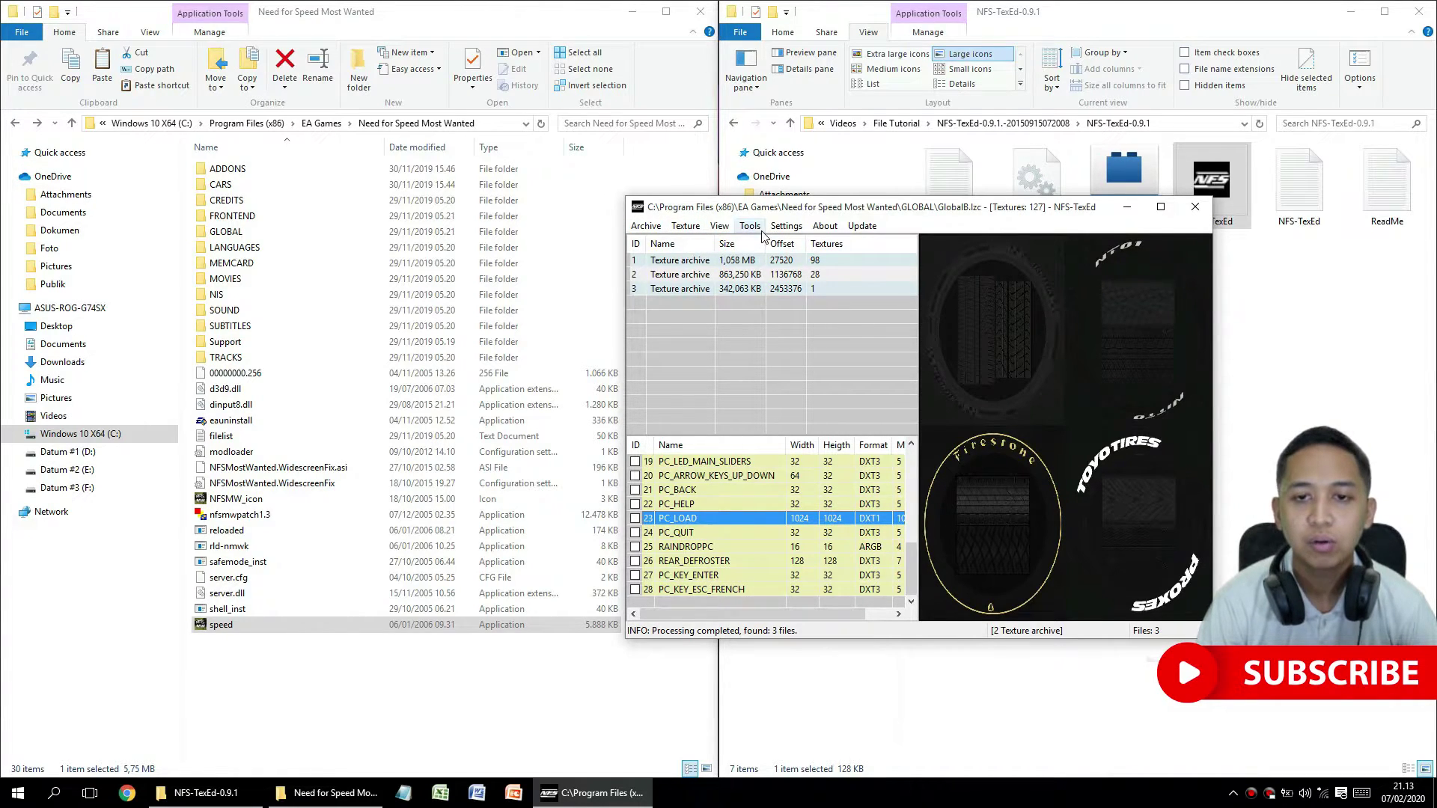
{"action": "left_click", "coordinate": [682, 226]}
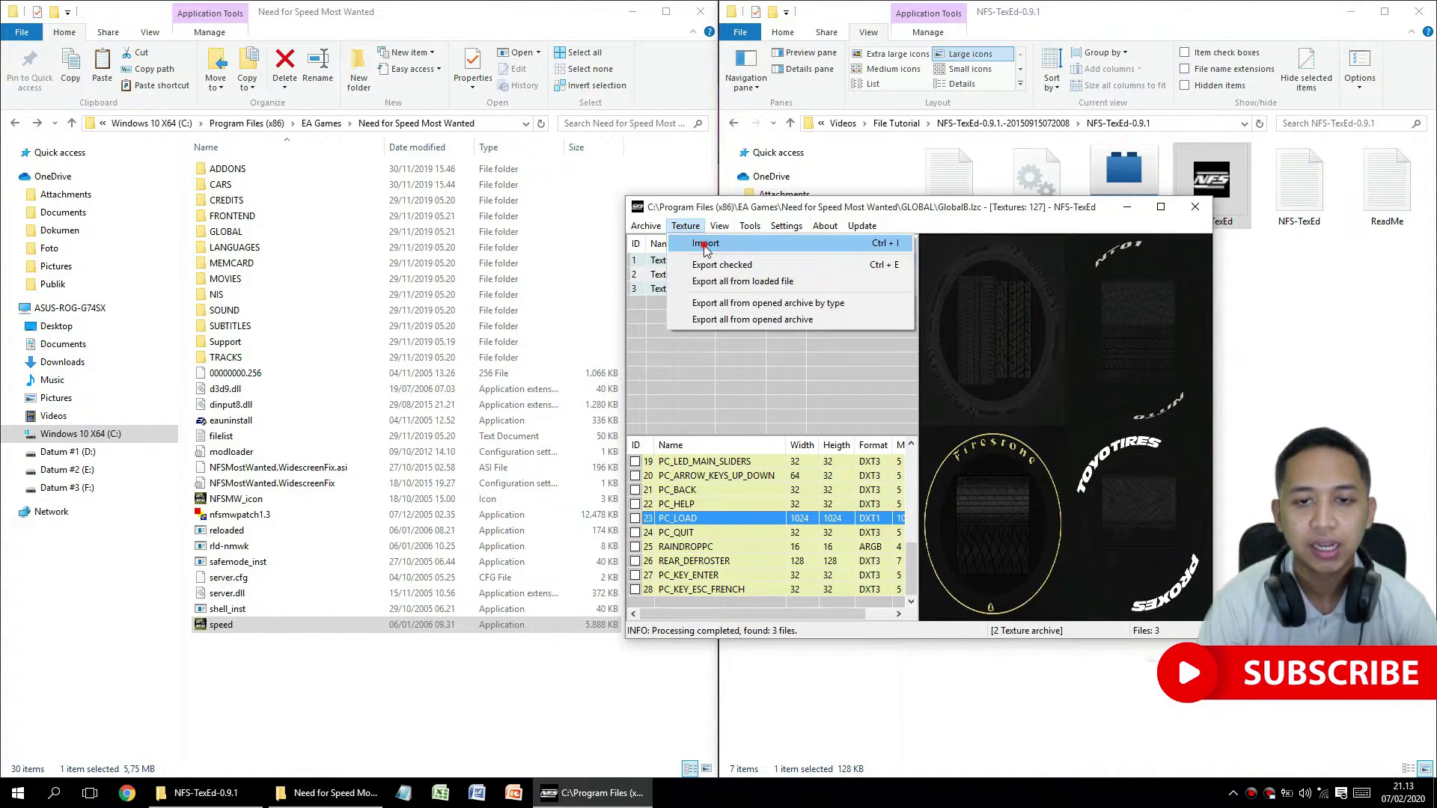
{"action": "left_click", "coordinate": [705, 244]}
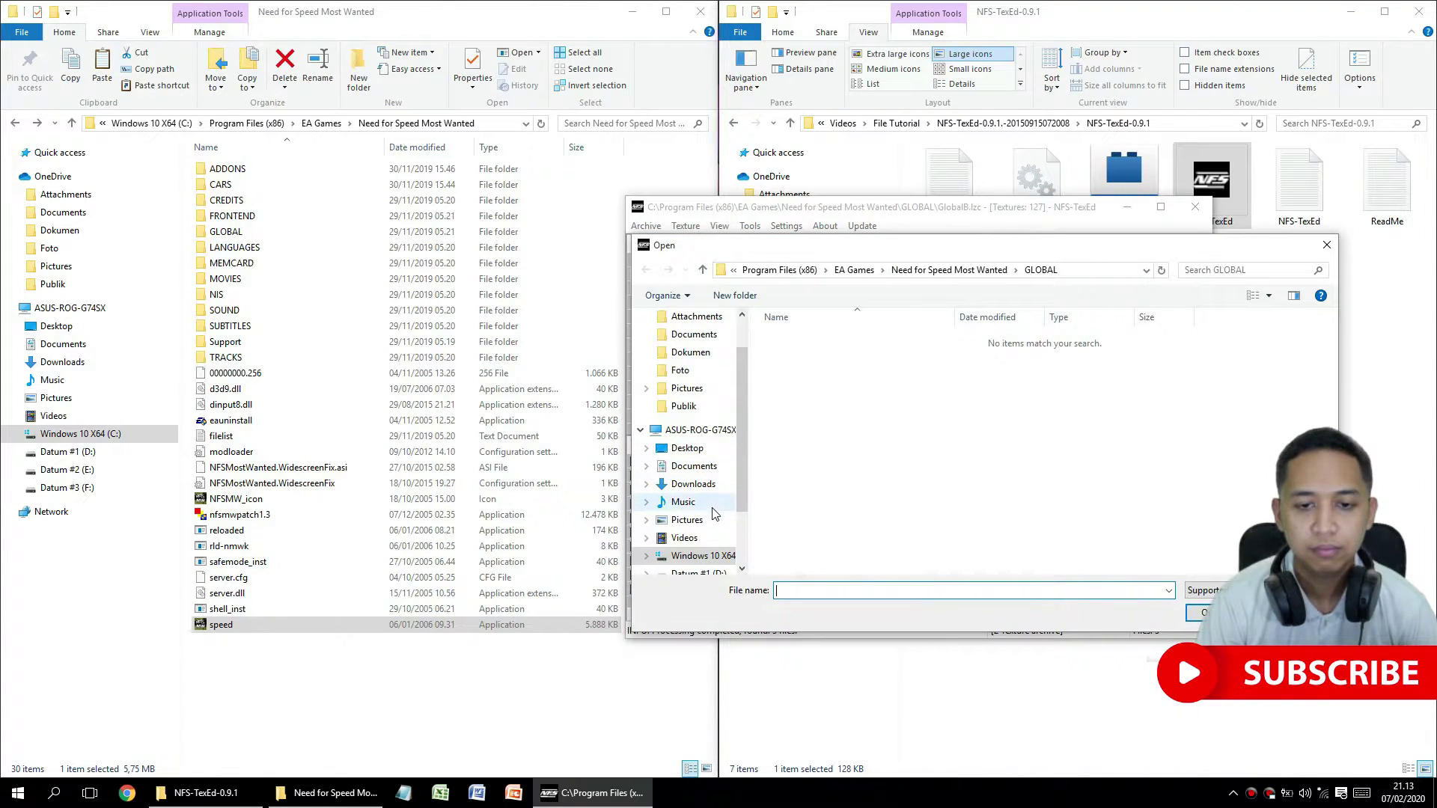
{"action": "left_click", "coordinate": [707, 520]}
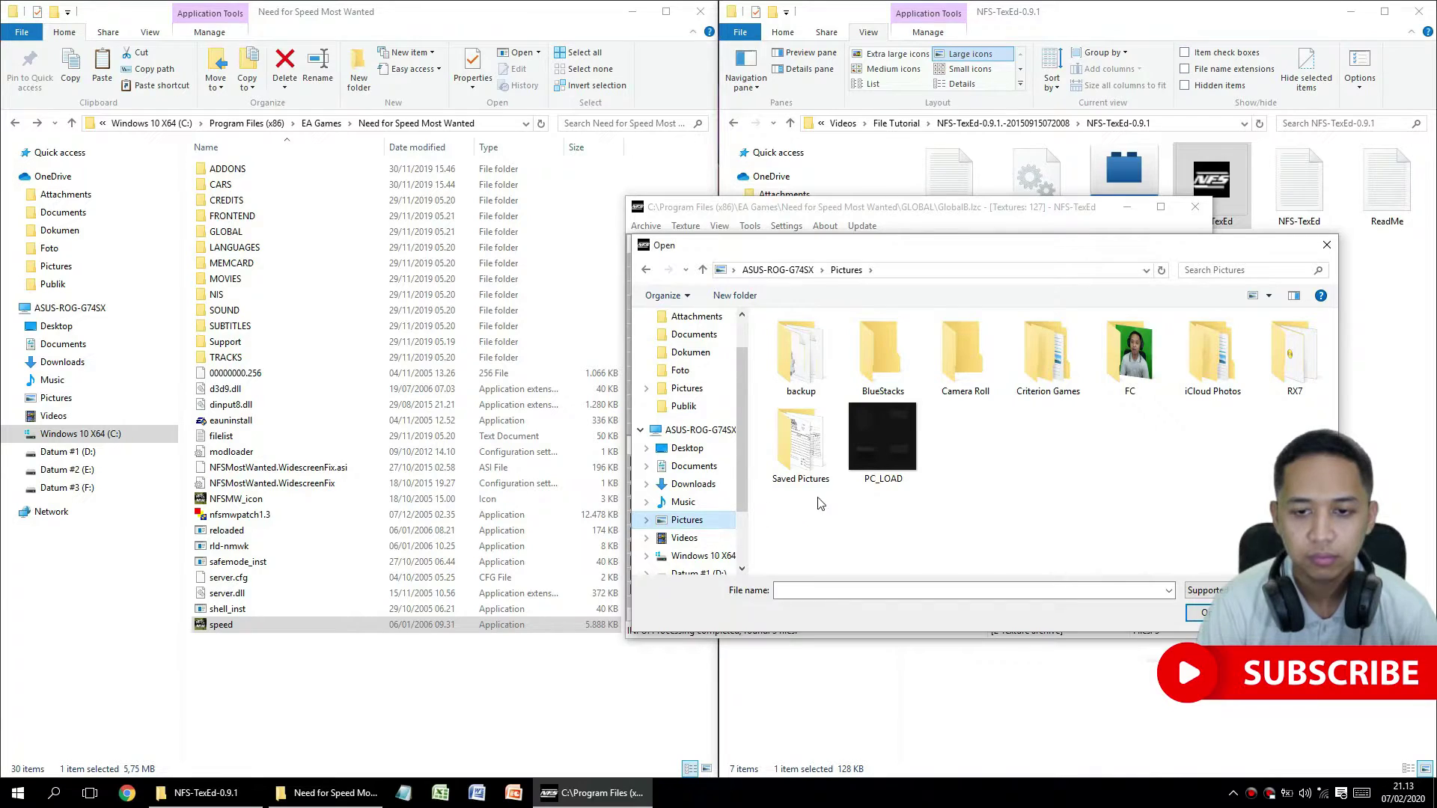
{"action": "left_click", "coordinate": [684, 537]}
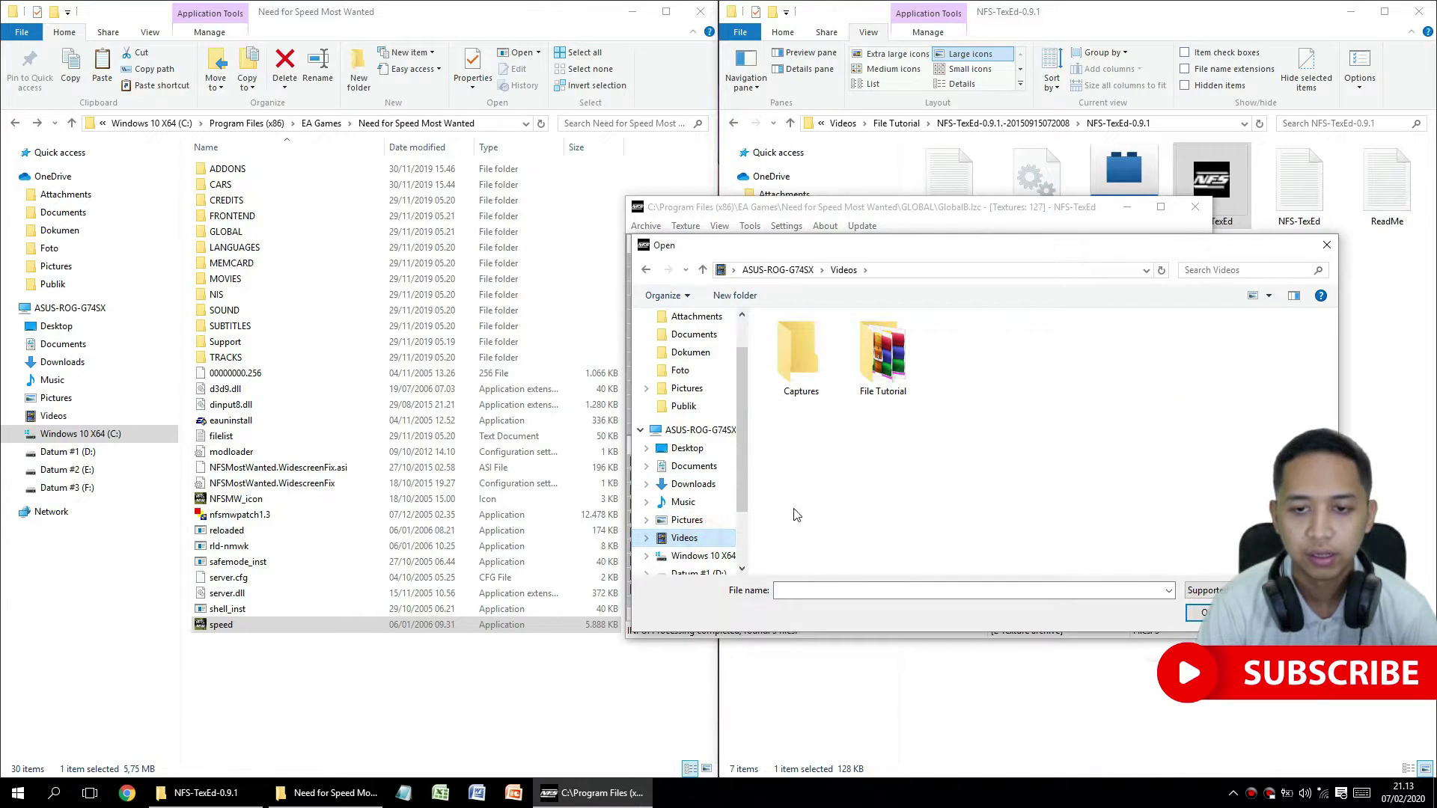
{"action": "double_click", "coordinate": [879, 375]}
{"action": "double_click", "coordinate": [1071, 374]}
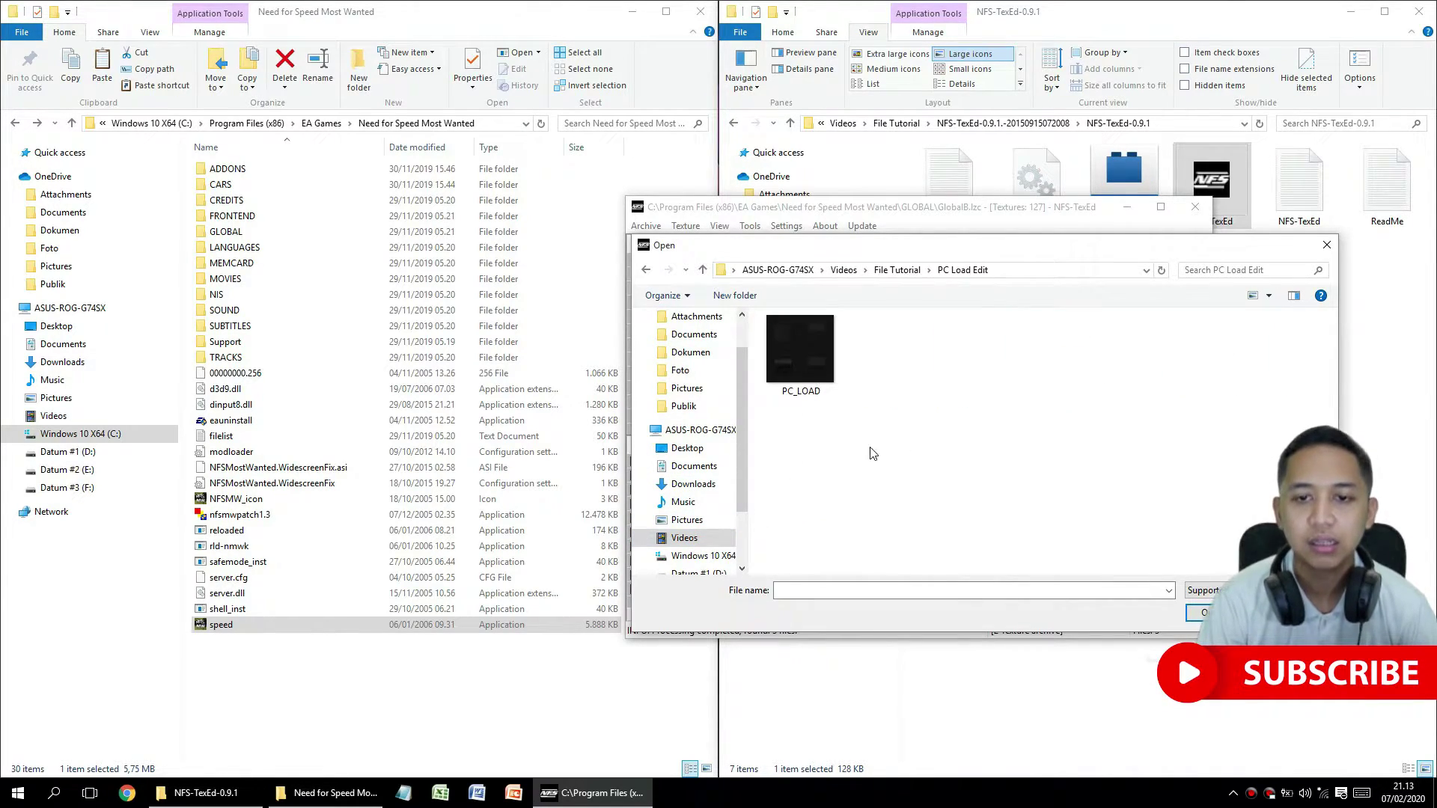
{"action": "double_click", "coordinate": [799, 351]}
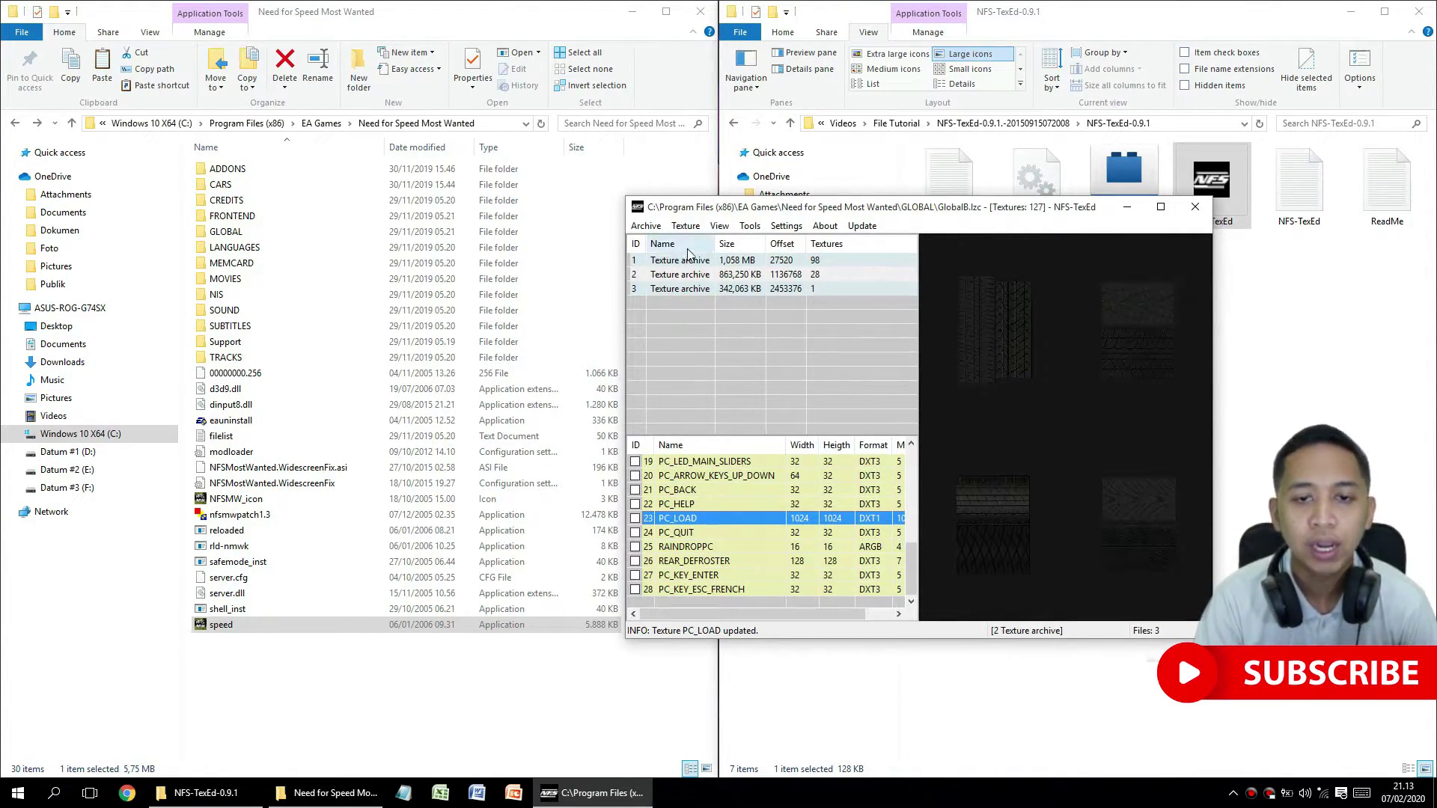
Save the edited GlobalB.lzc archive and close NFS-TexEd.
{"action": "left_click", "coordinate": [645, 226]}
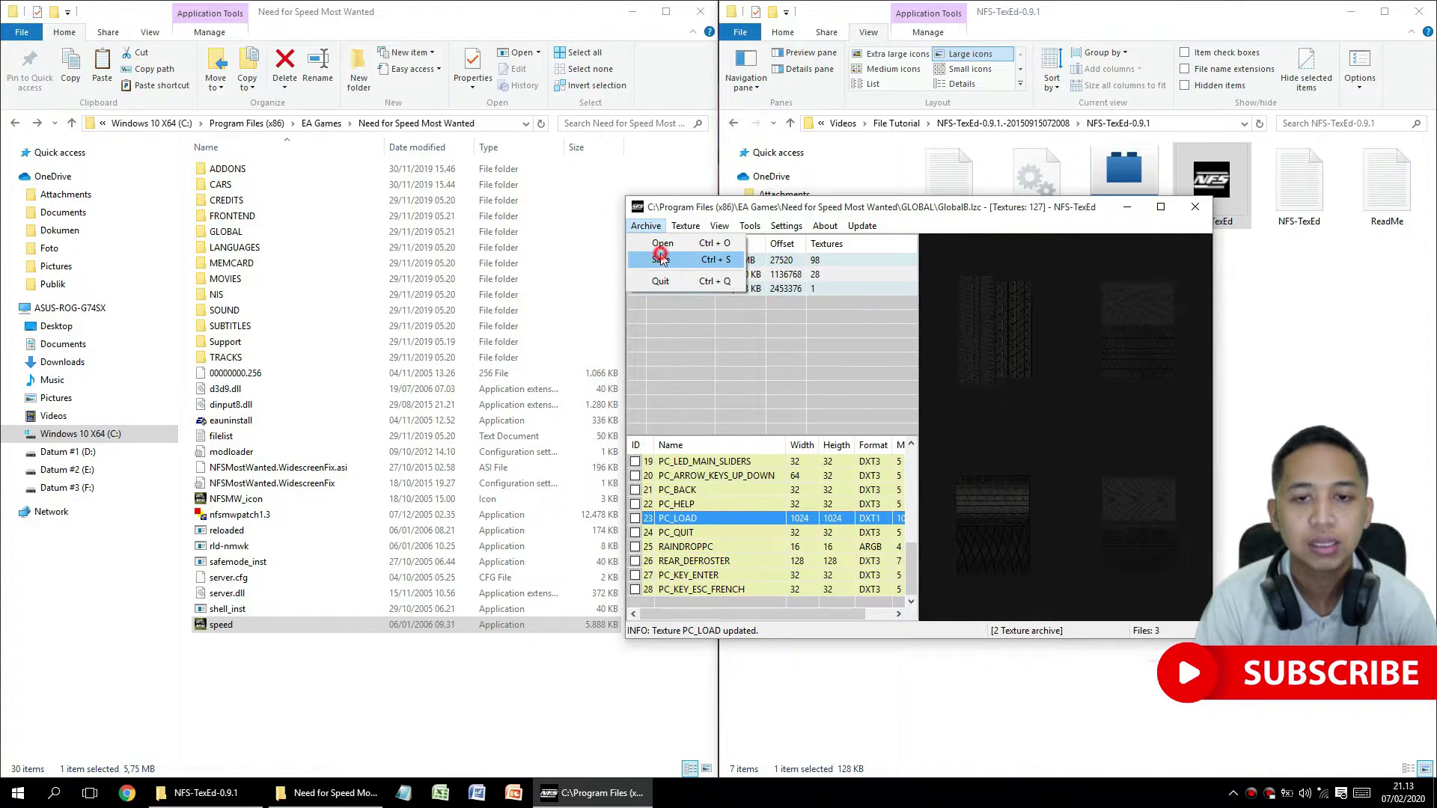
{"action": "left_click", "coordinate": [722, 270]}
{"action": "left_click", "coordinate": [1194, 207]}
Launch the speed application from the game folder, skip the intro and load the saved profile.
{"action": "left_click", "coordinate": [241, 624]}
{"action": "double_click", "coordinate": [241, 624]}
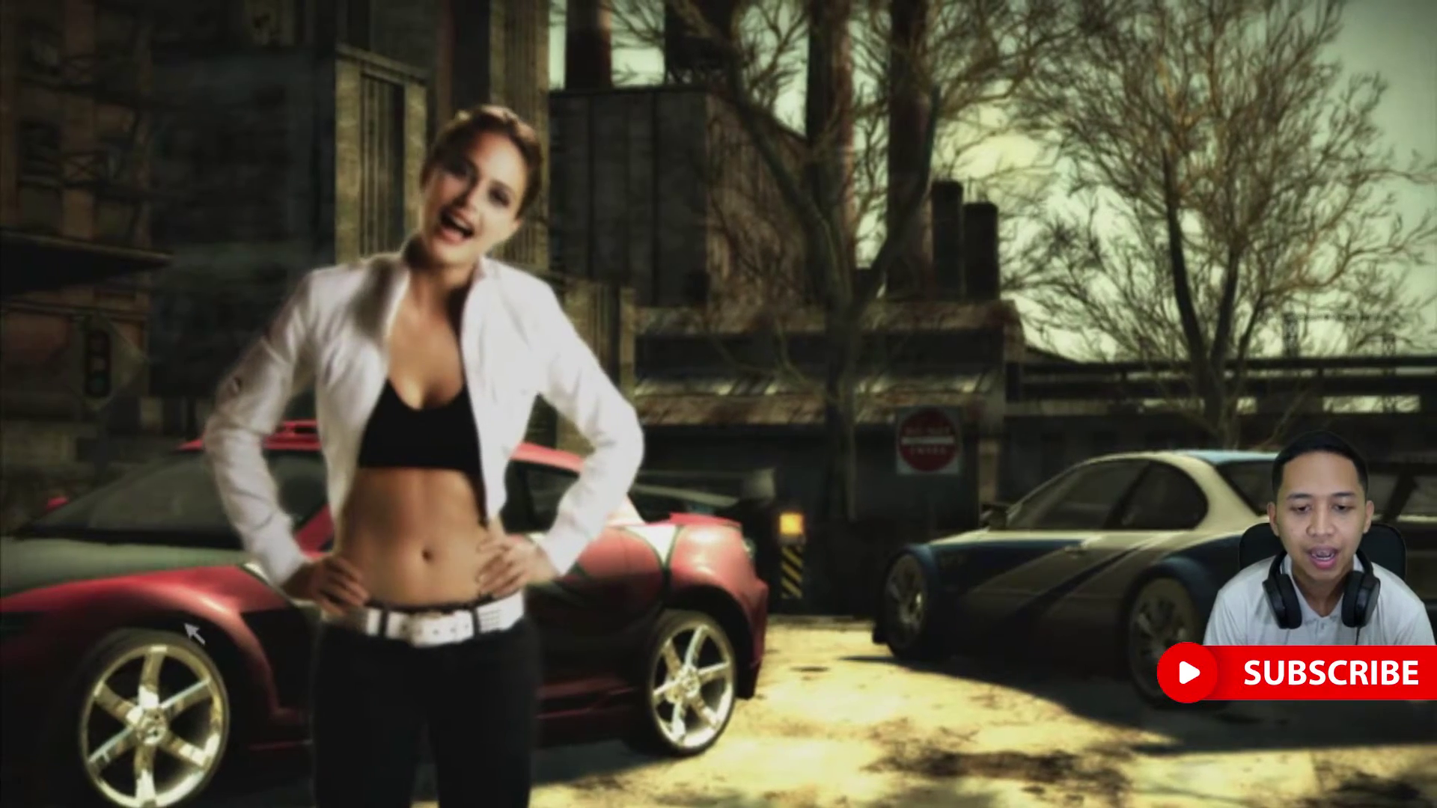
{"action": "key", "text": "Return"}
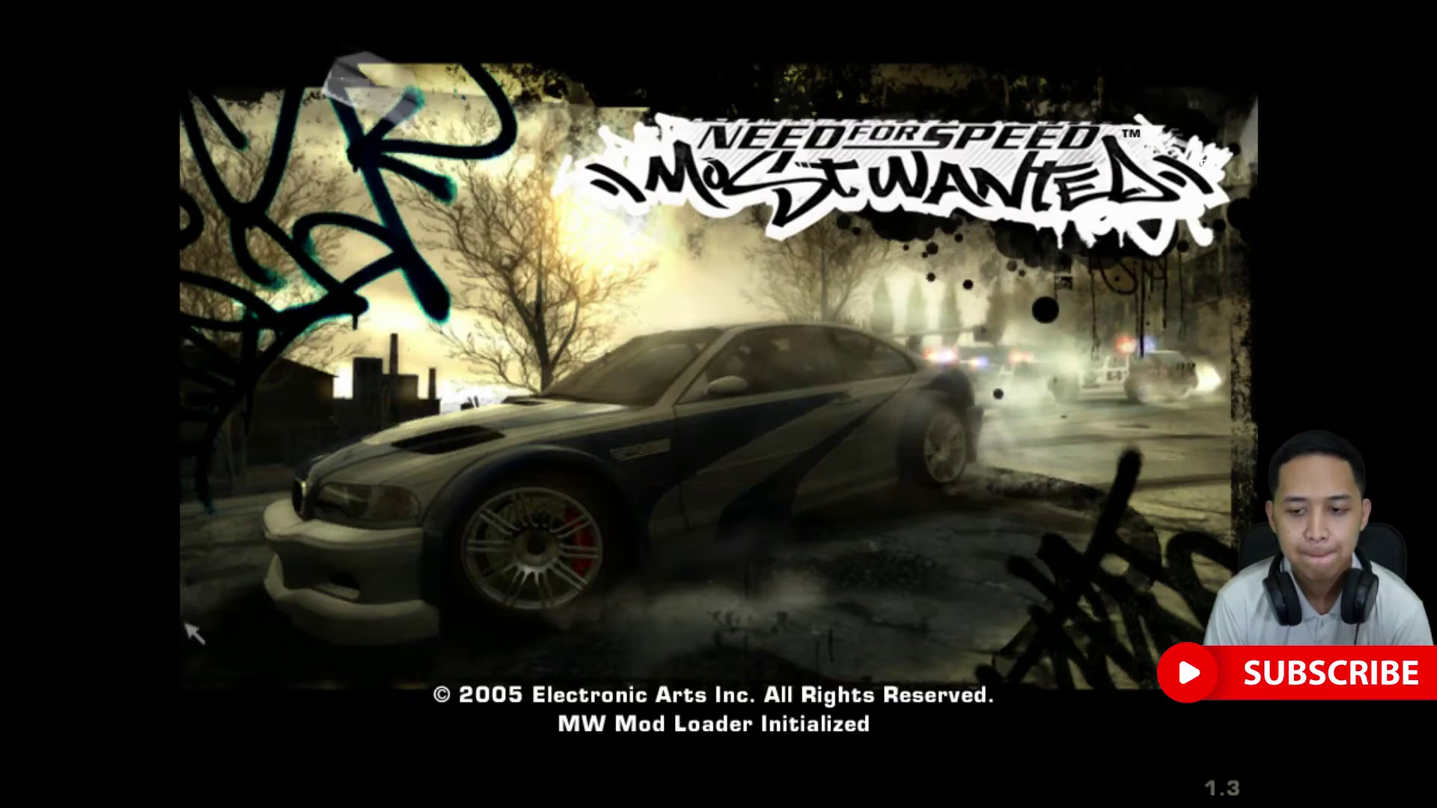
{"action": "key", "text": "Return"}
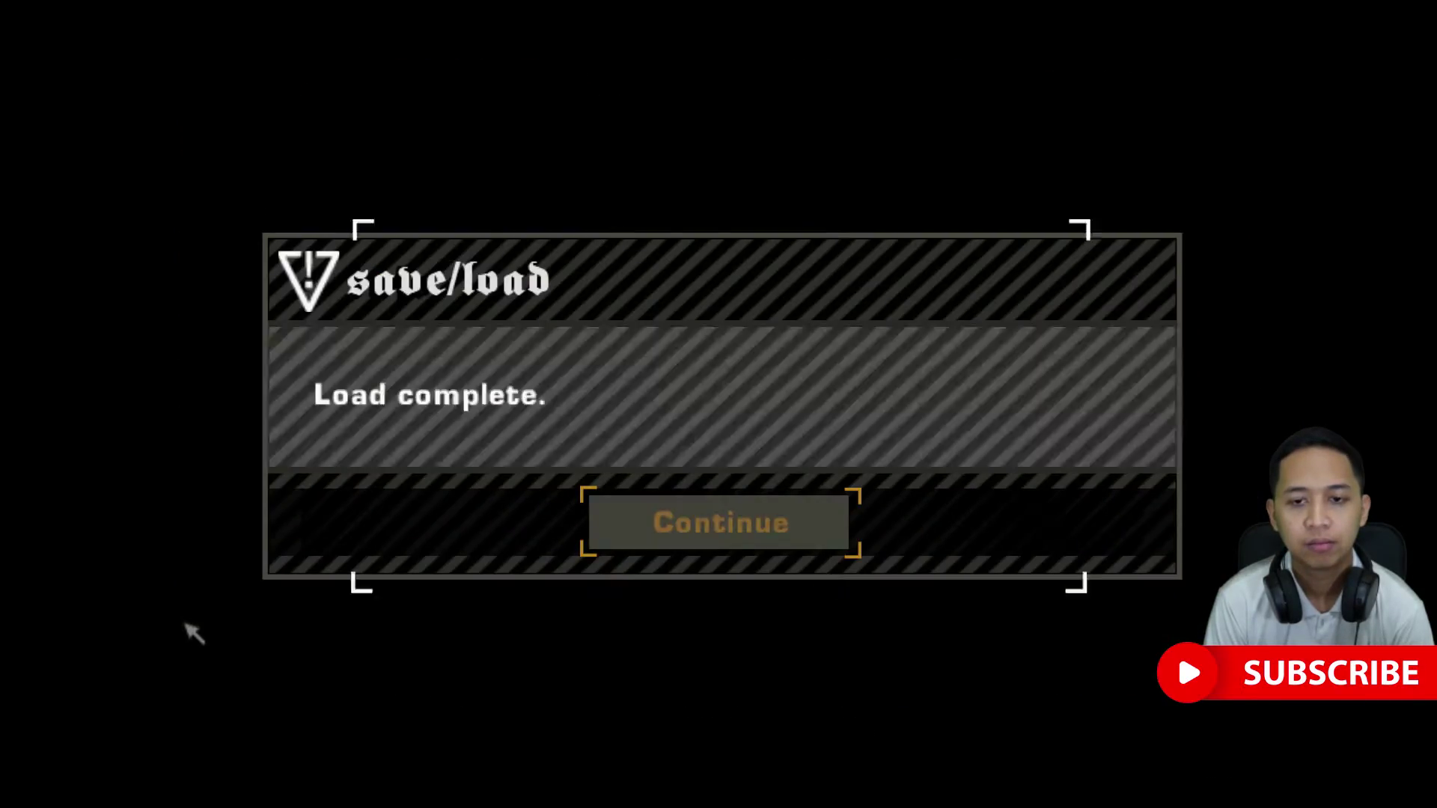
{"action": "key", "text": "Return"}
{"action": "key", "text": "Return"}
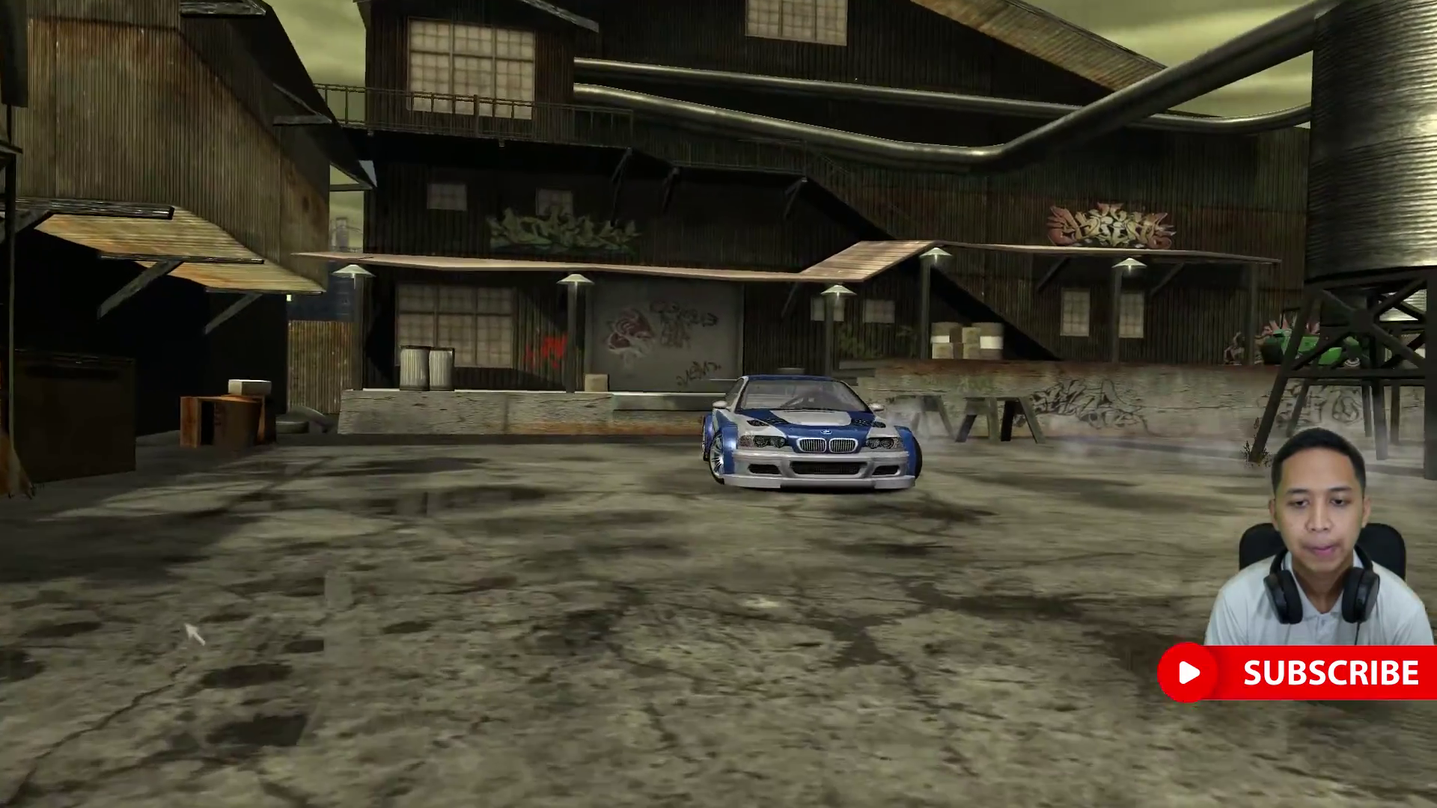
Enter the career safe house and open Car Select.
{"action": "key", "text": "Return"}
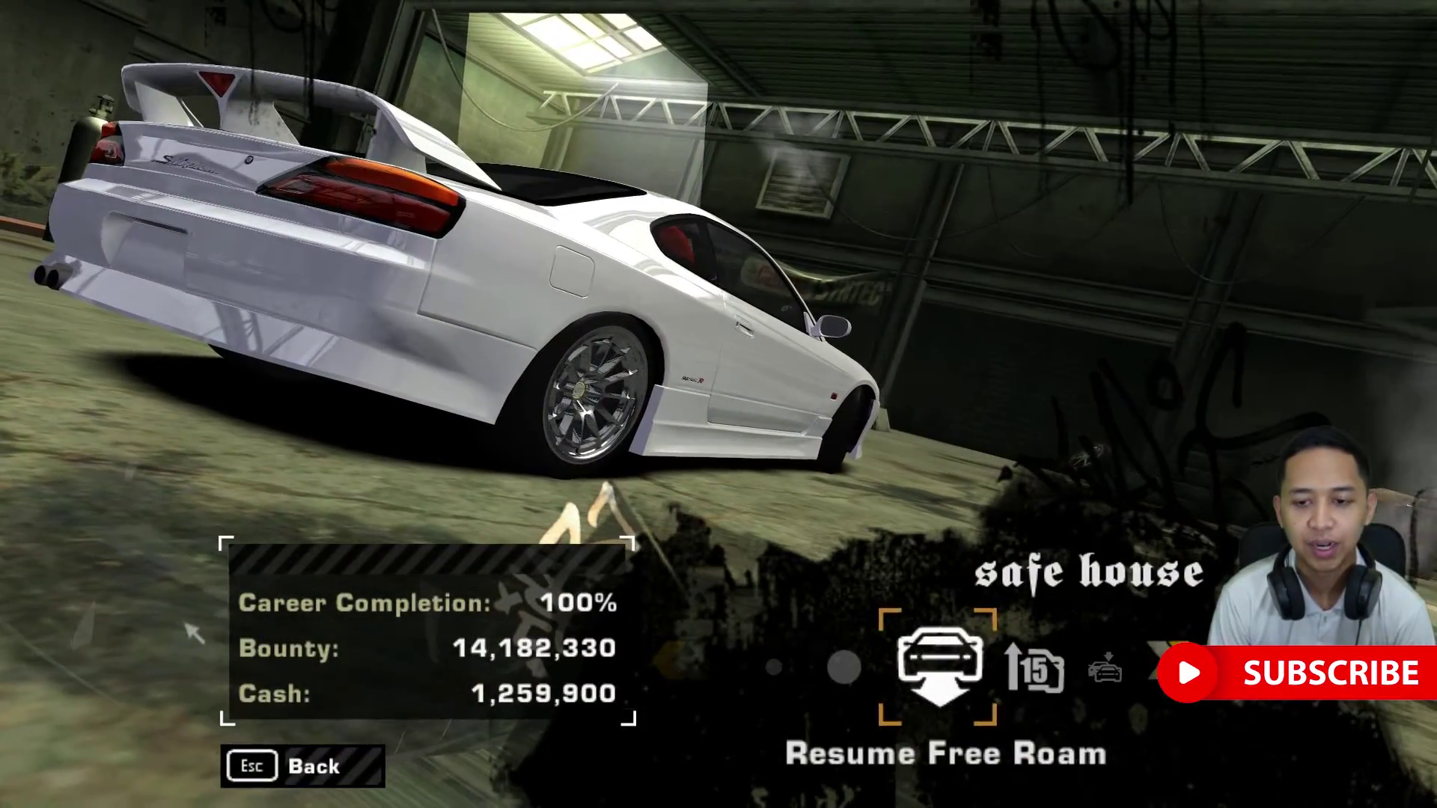
{"action": "key", "text": "Right"}
{"action": "key", "text": "Return"}
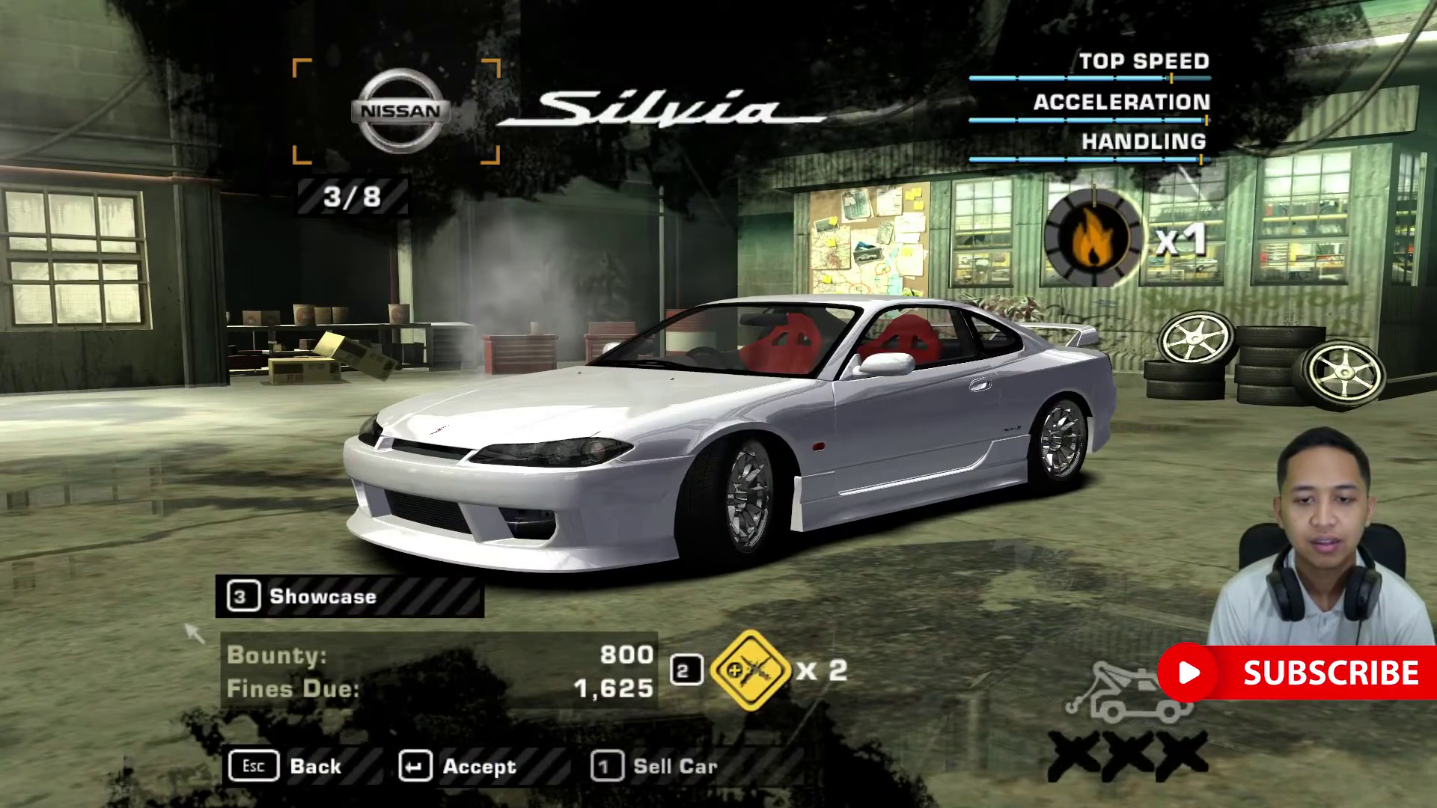
Look through the owned cars to examine their rims and tires, ending on the white Nissan Silvia.
{"action": "key", "text": "Right"}
{"action": "key", "text": "Right"}
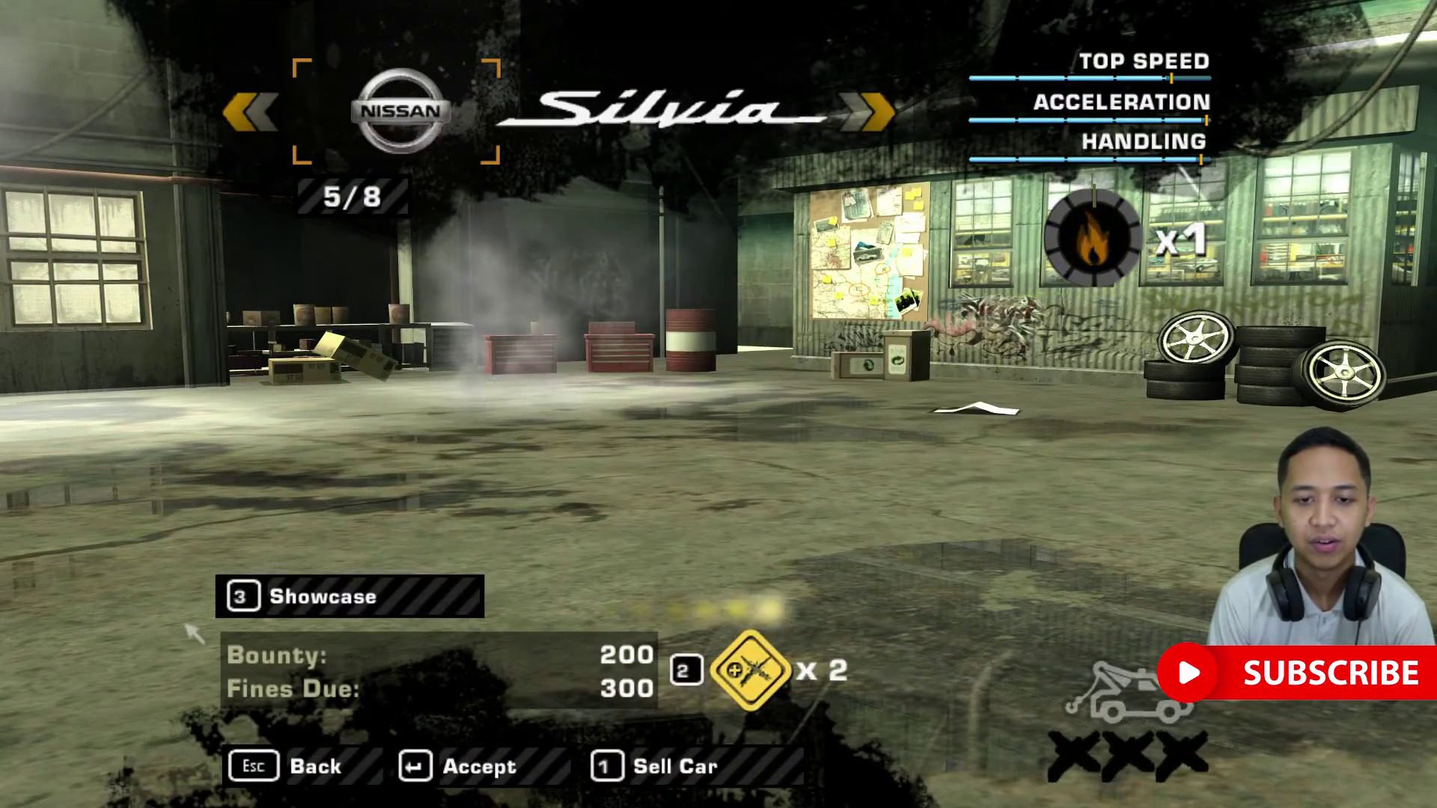
{"action": "key", "text": "Right"}
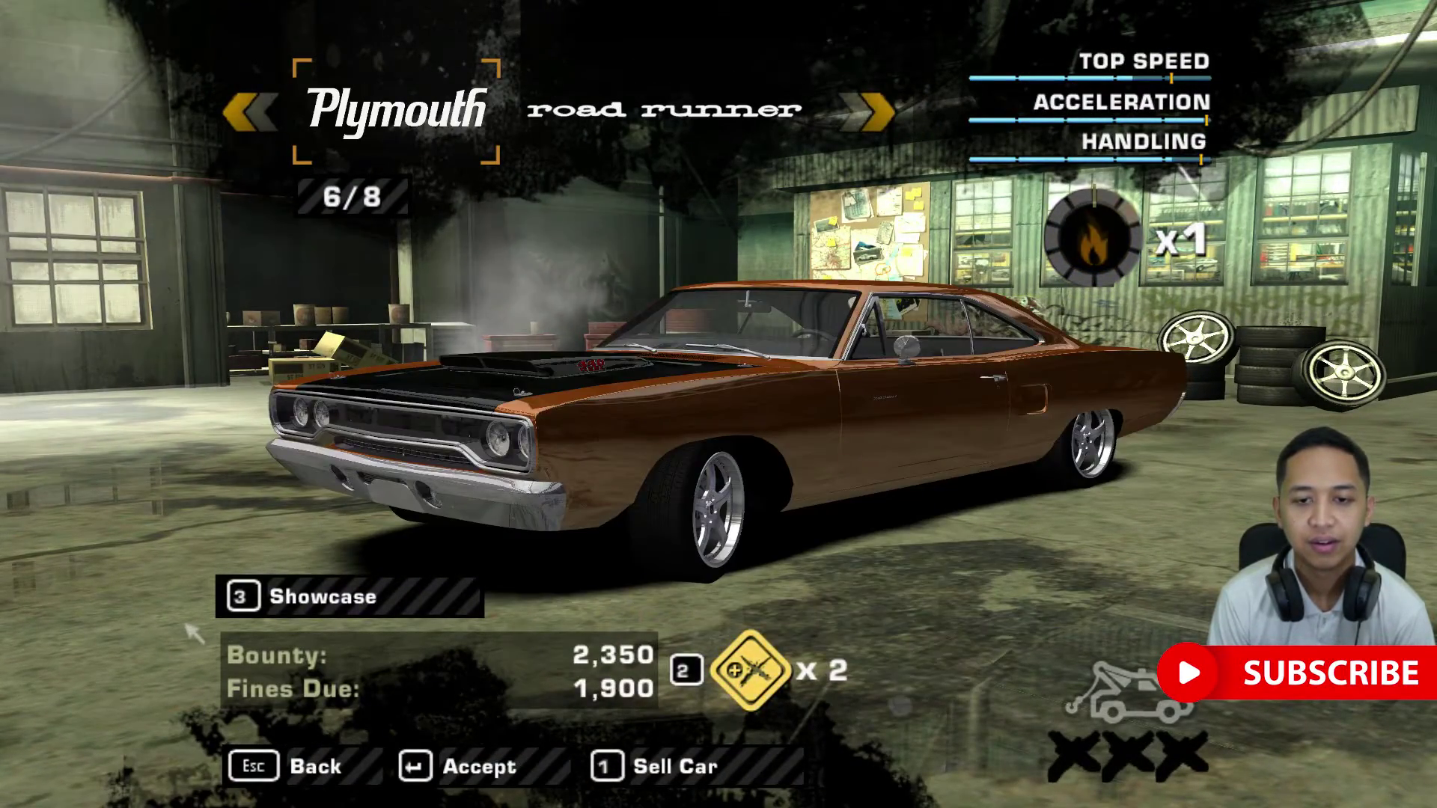
{"action": "key", "text": "Right"}
{"action": "key", "text": "Right"}
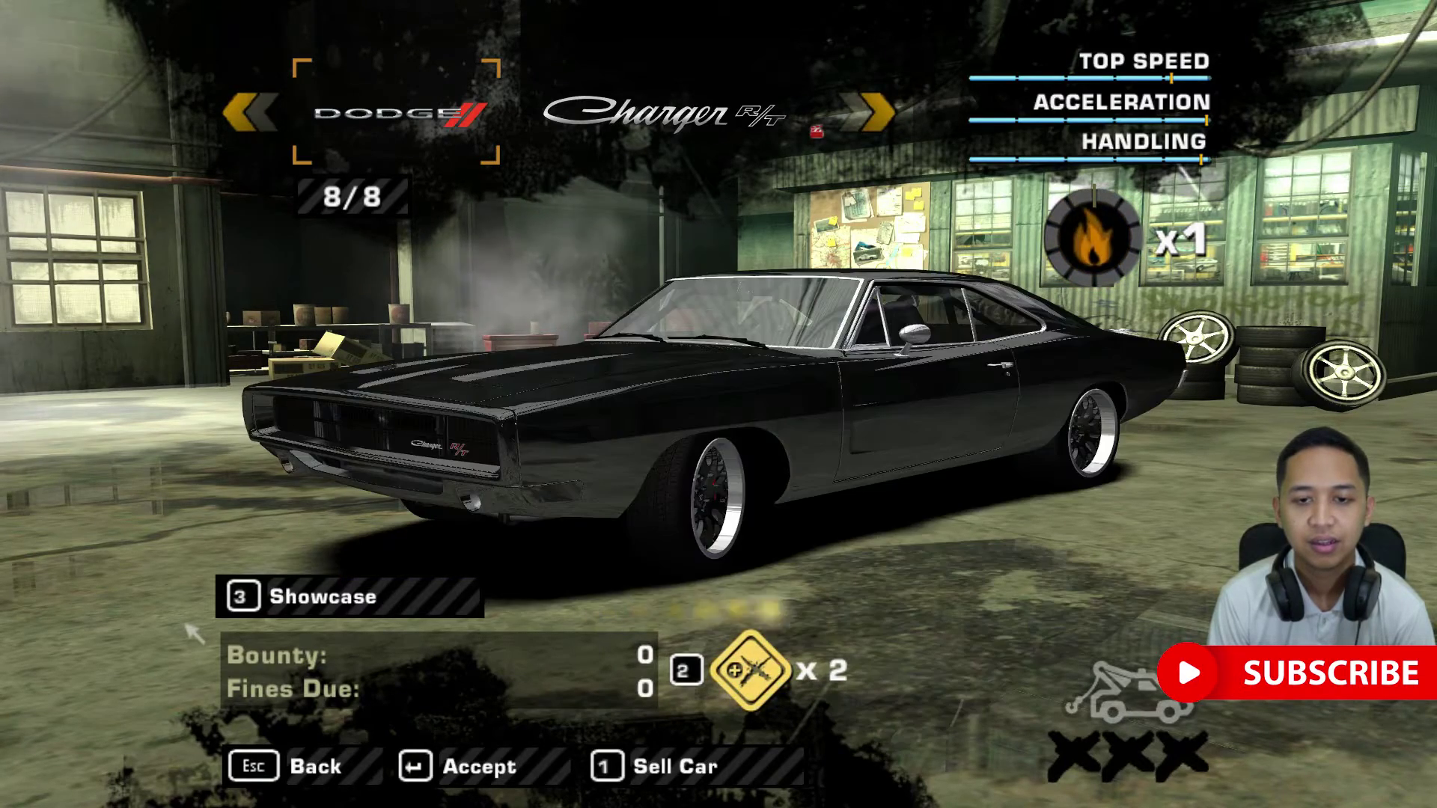
{"action": "key", "text": "Right"}
{"action": "key", "text": "Right"}
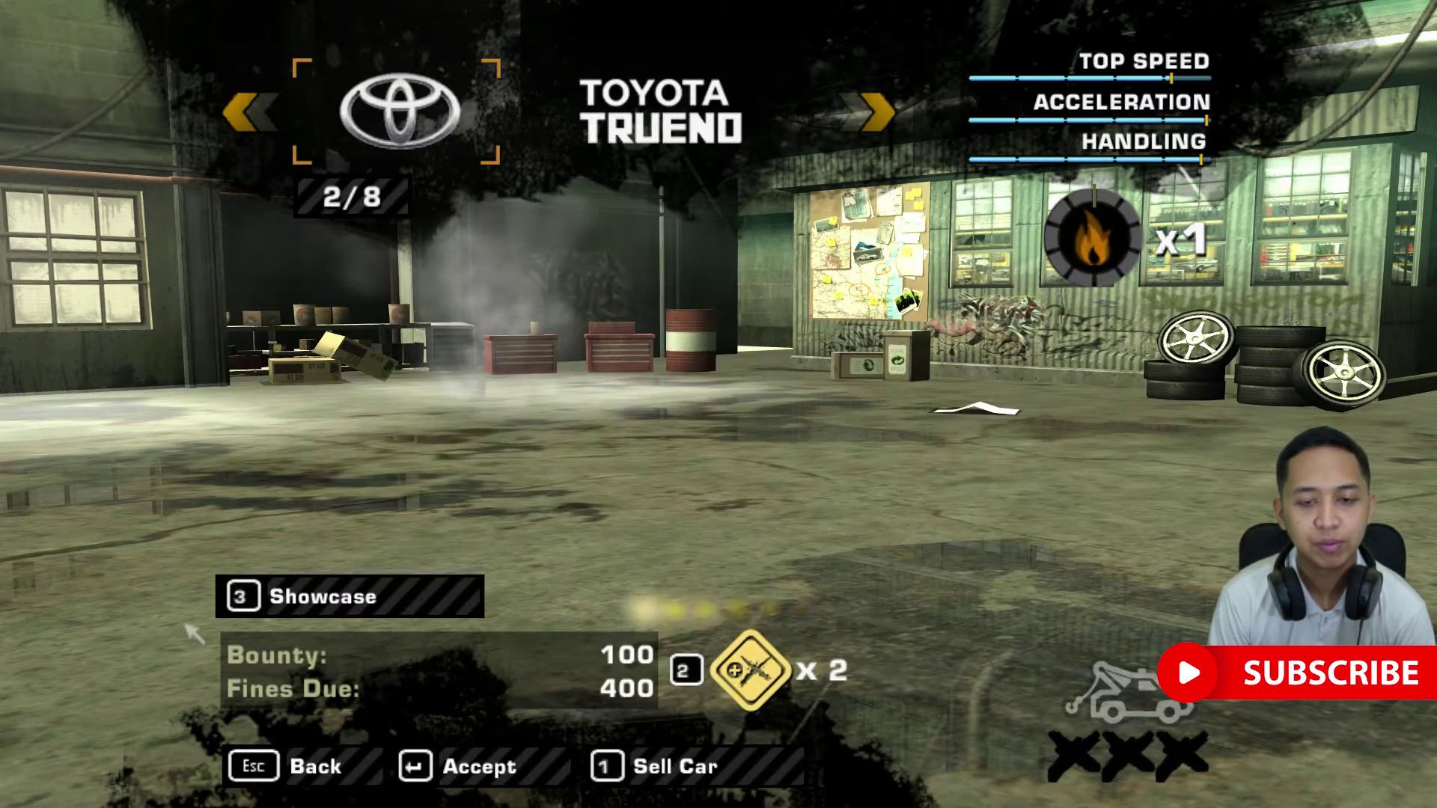
{"action": "key", "text": "Right"}
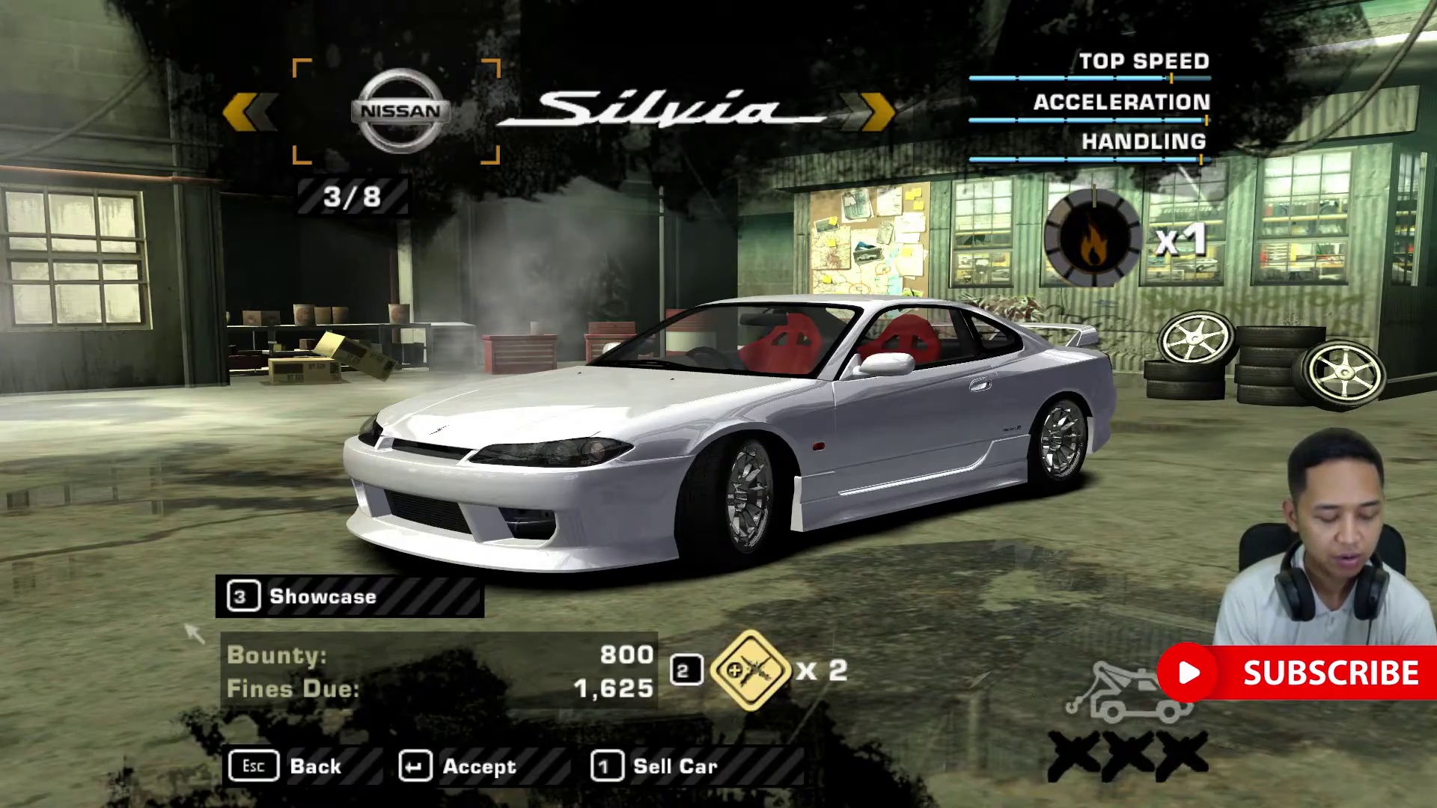
Showcase the Nissan Silvia and view it from all sides to examine its rims and tire texture.
{"action": "key", "text": "3"}
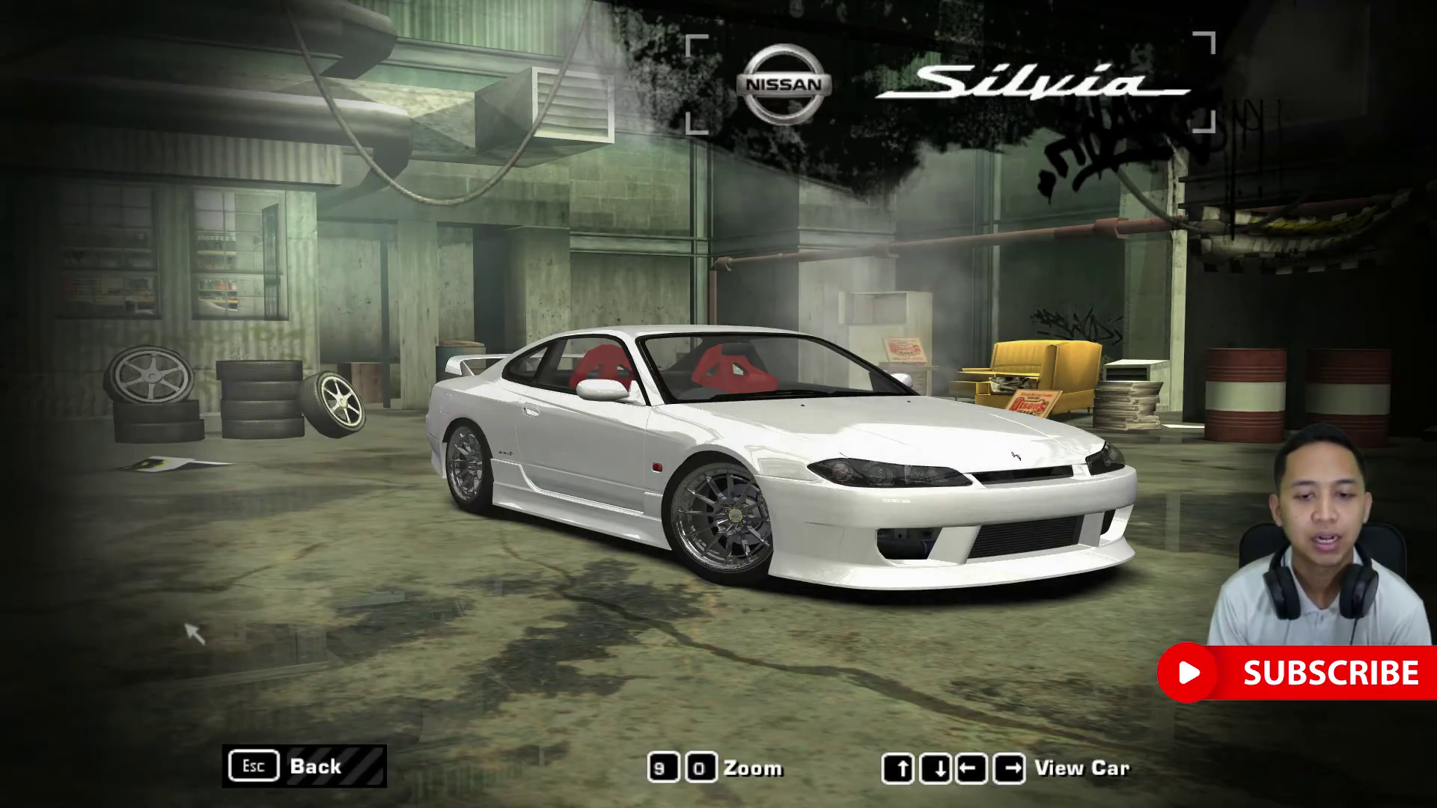
{"action": "key", "text": "Left"}
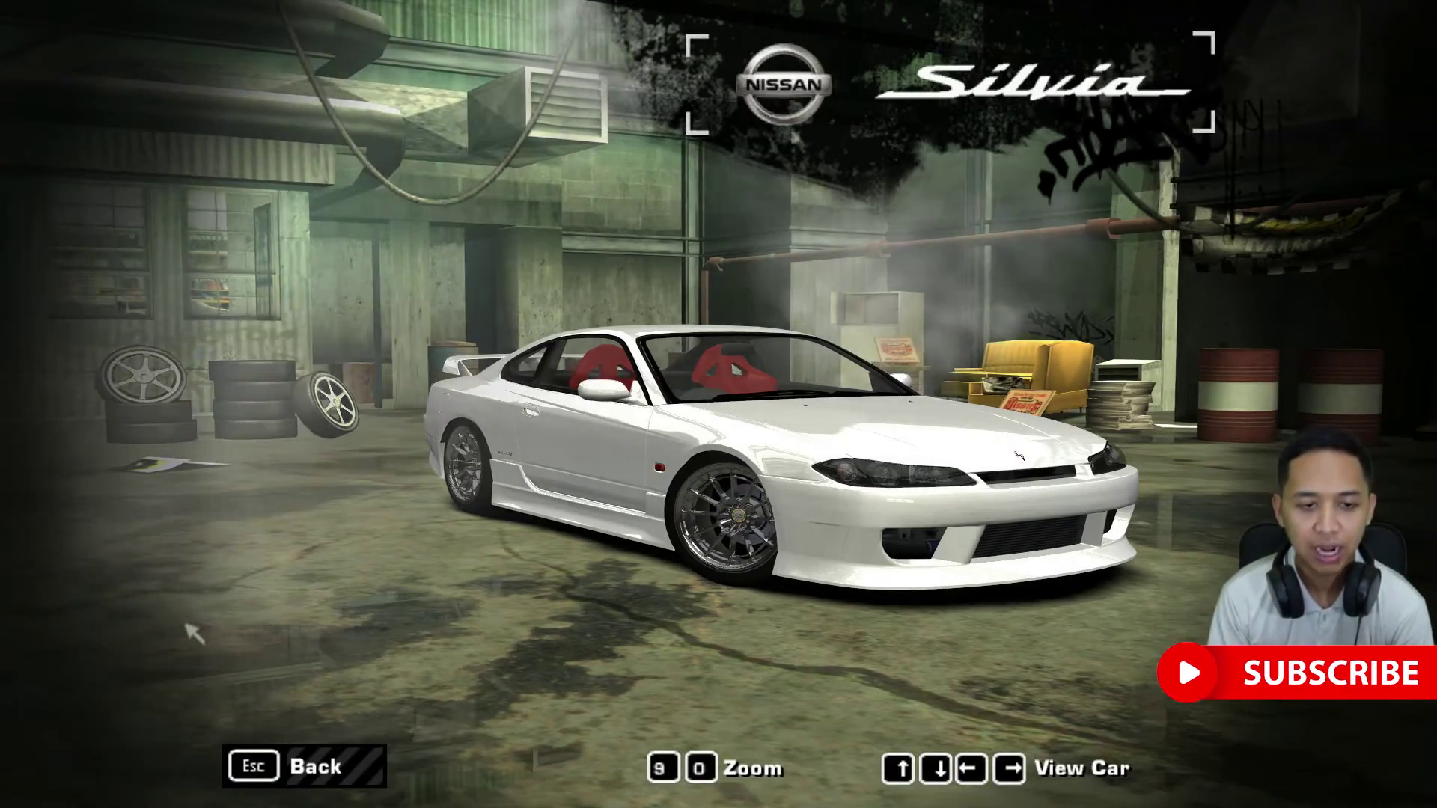
{"action": "key", "text": "Left"}
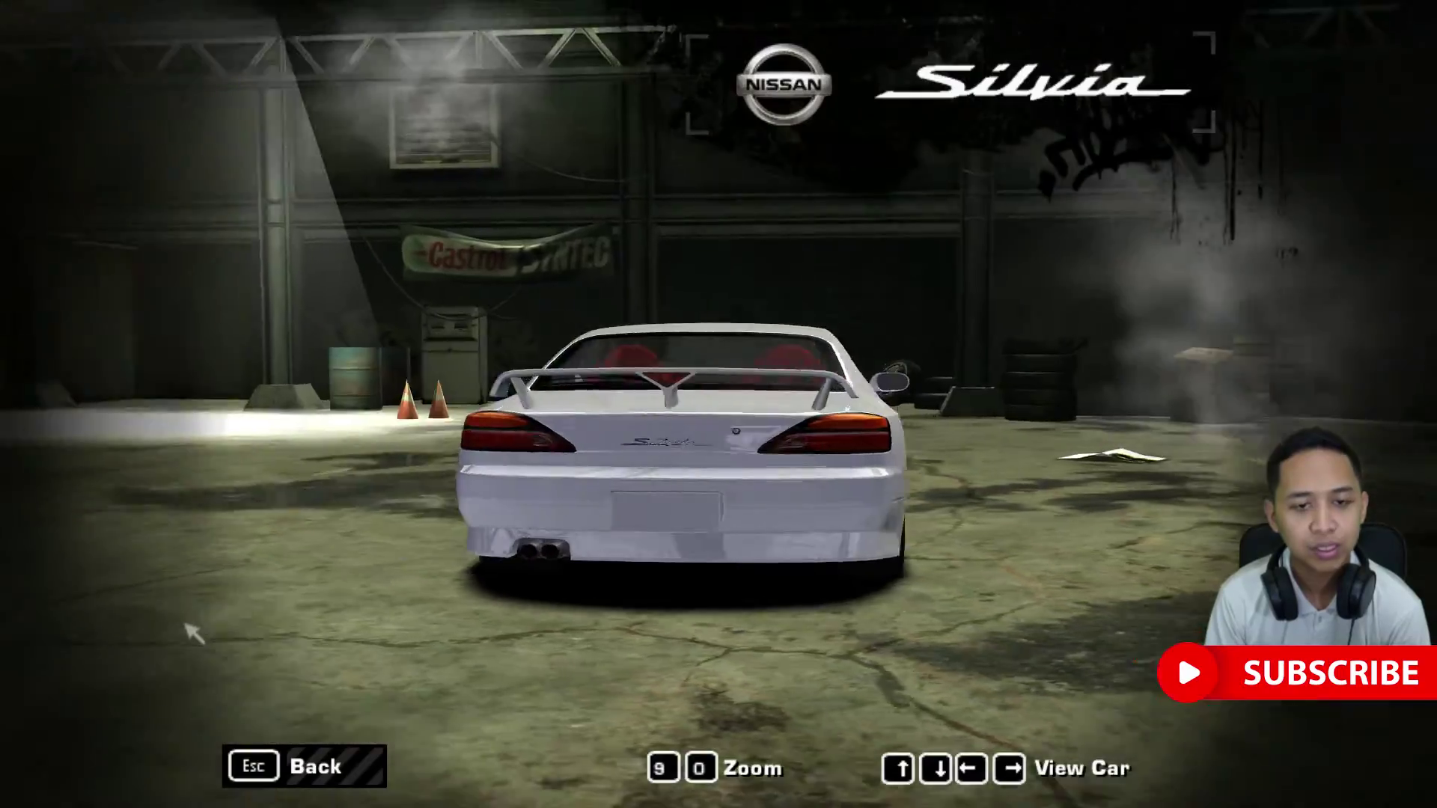
{"action": "key", "text": "Left"}
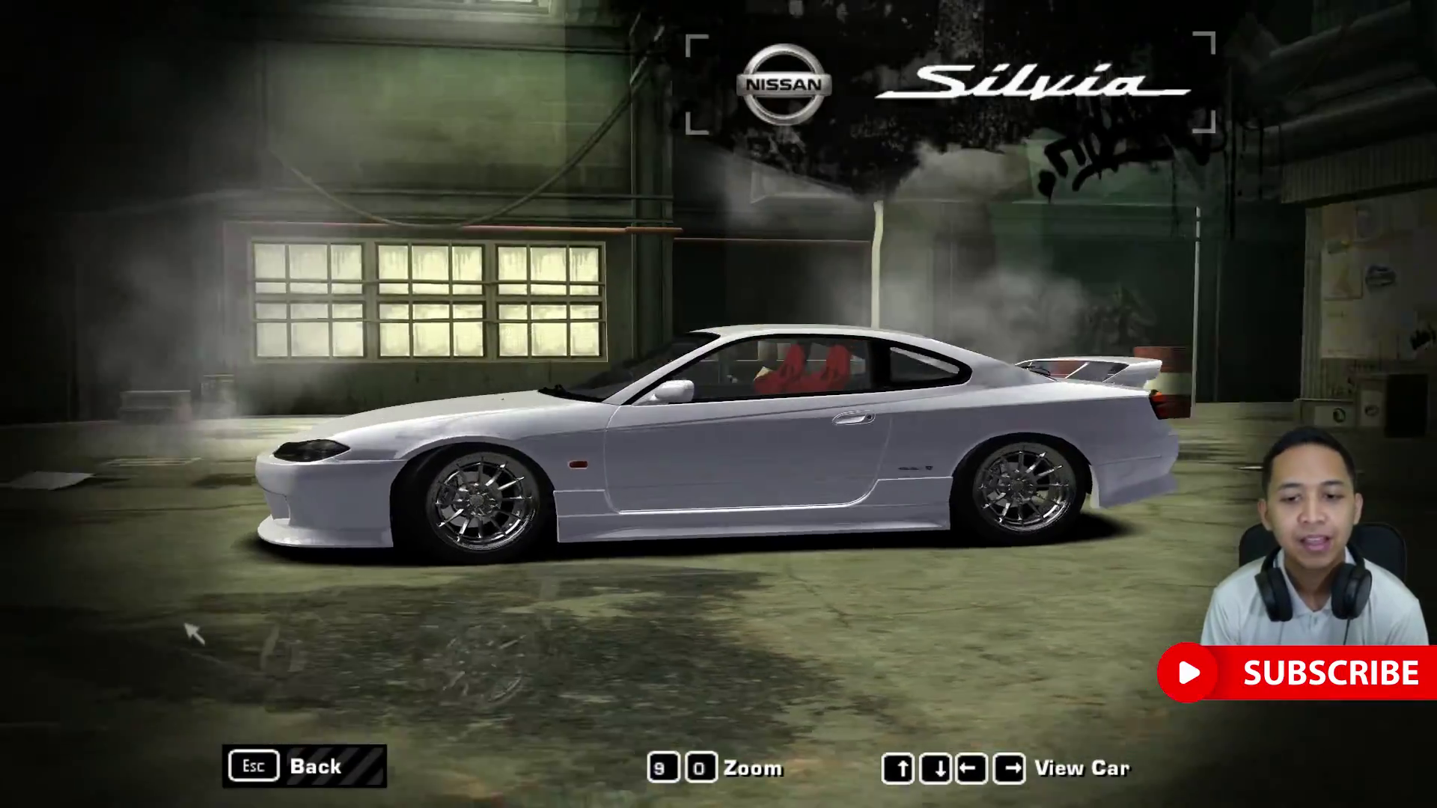
{"action": "key", "text": "Left"}
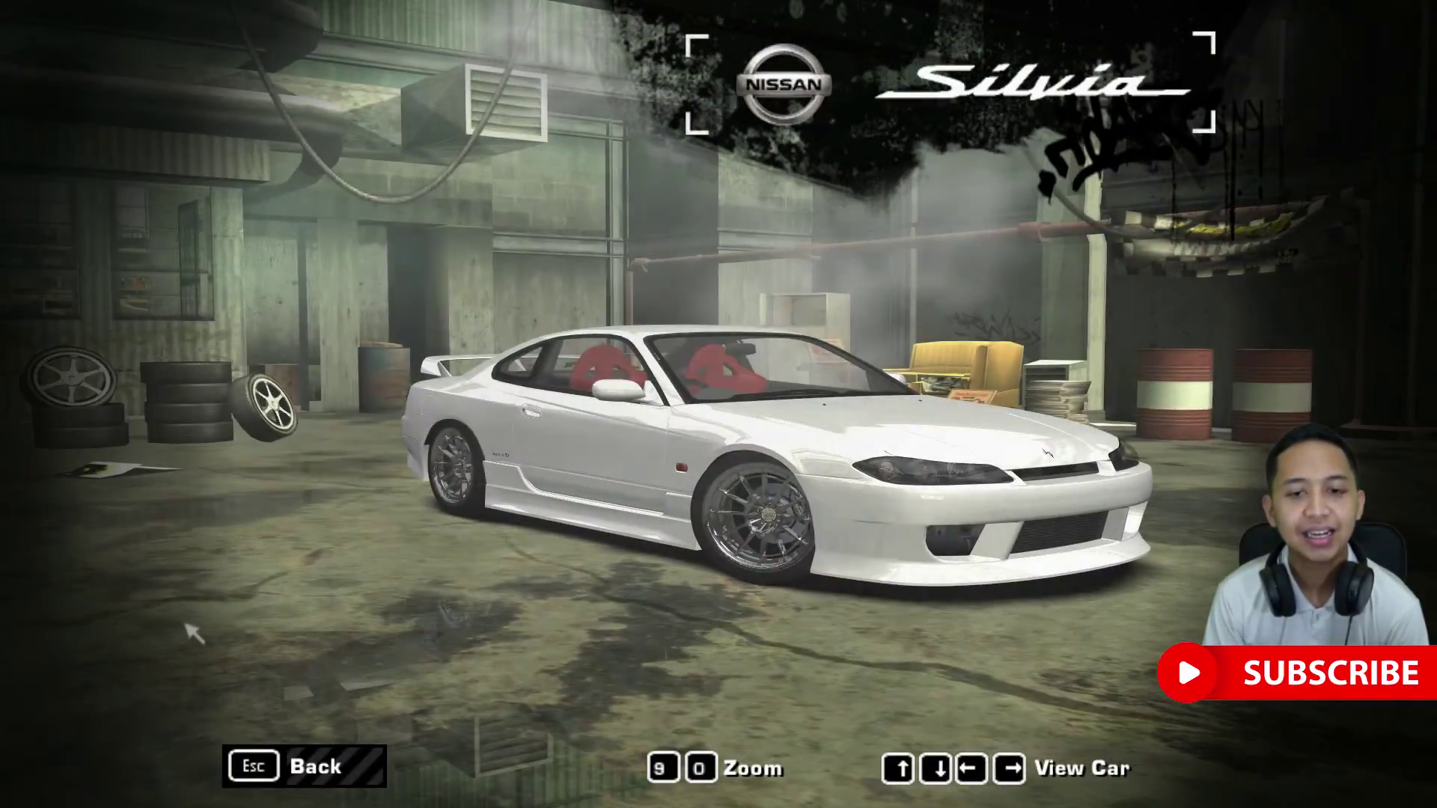
{"action": "key", "text": "Left"}
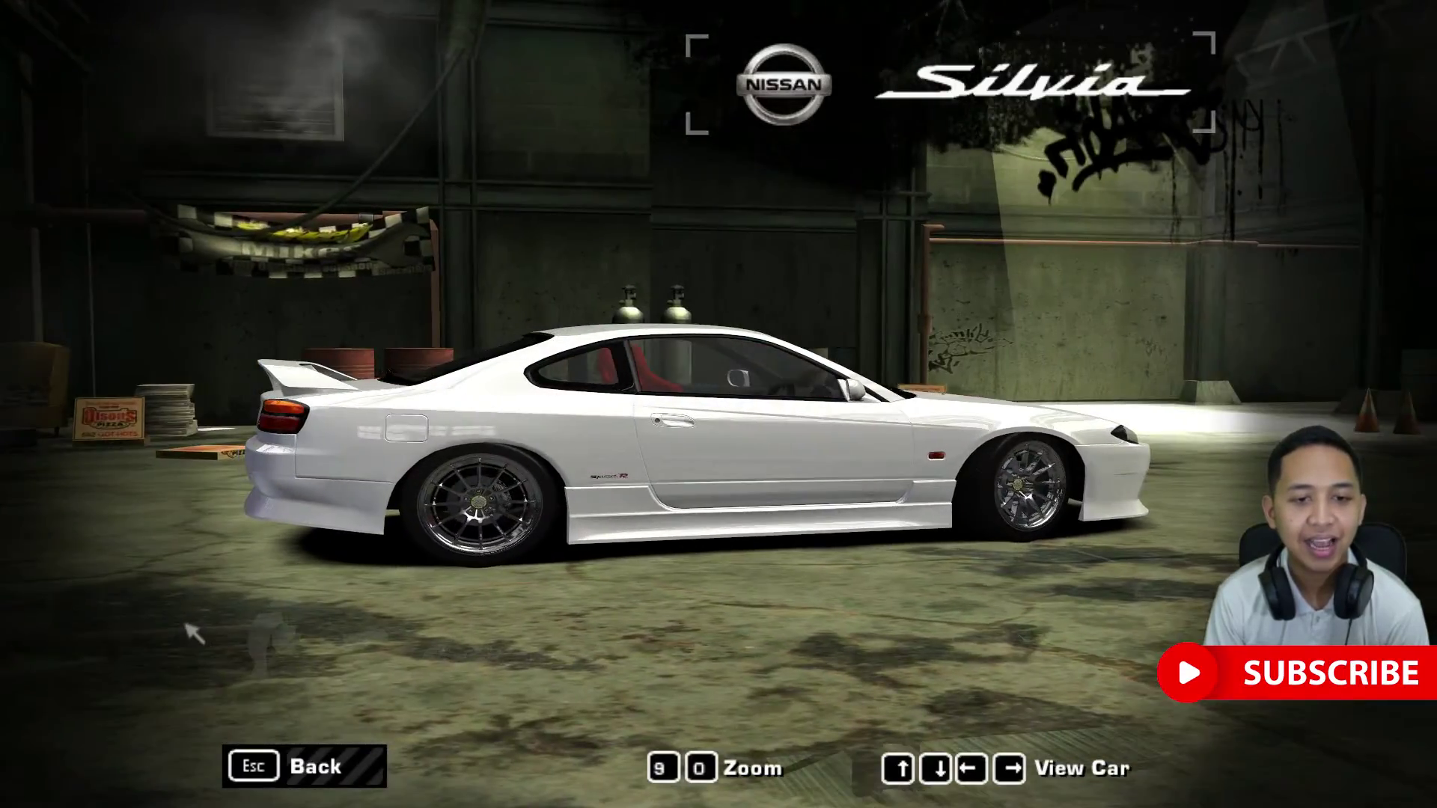
{"action": "key", "text": "Left"}
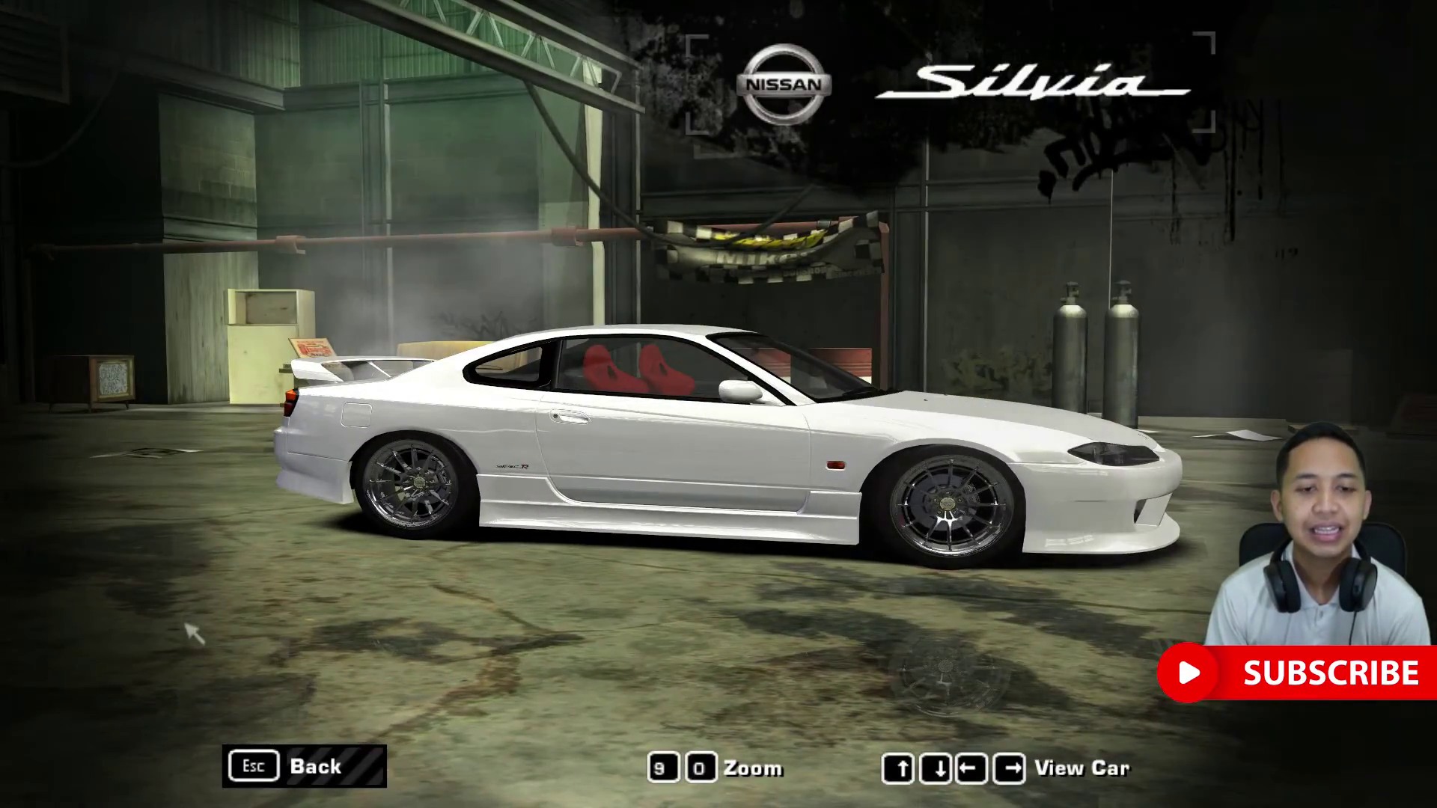
{"action": "key", "text": "Left"}
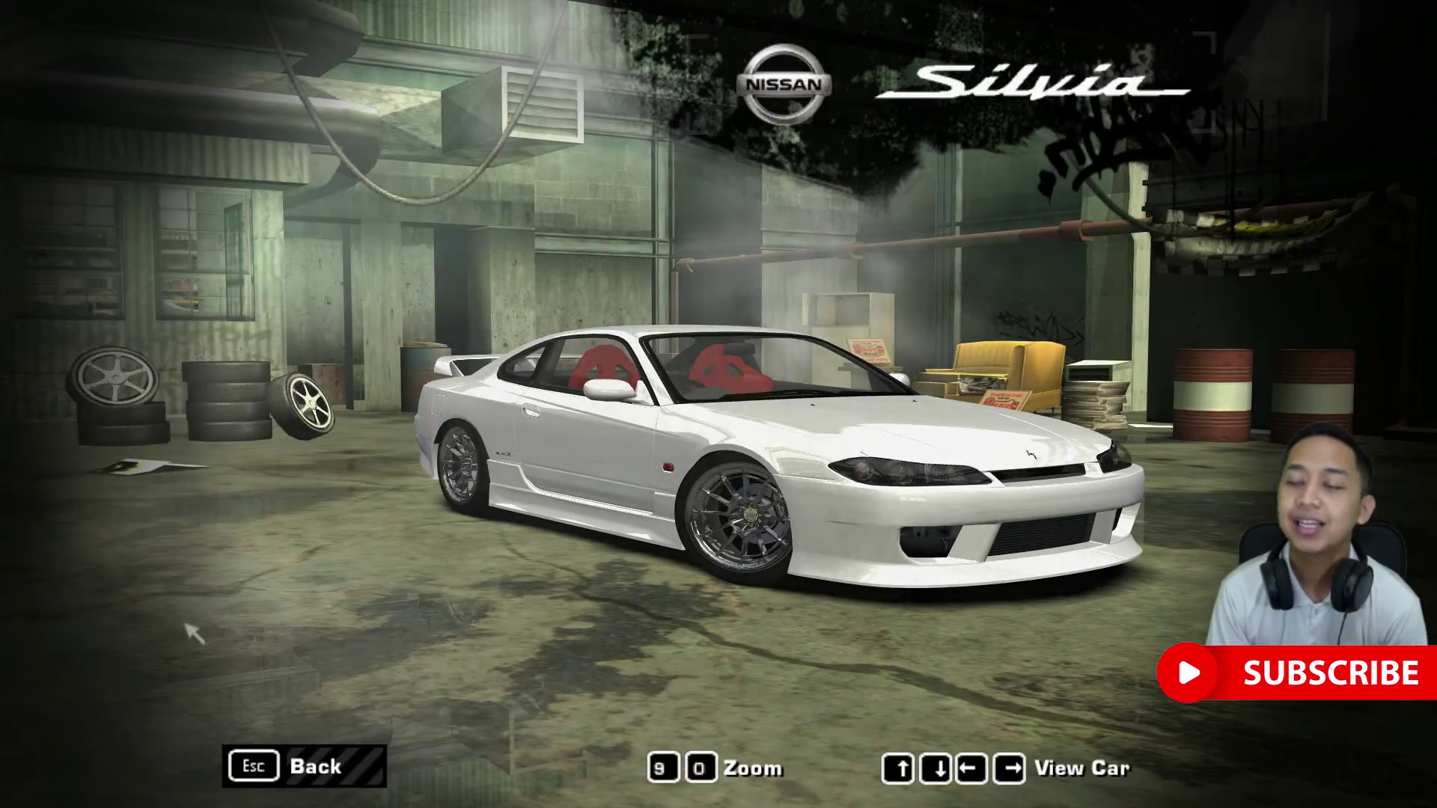
{"action": "key", "text": "Left"}
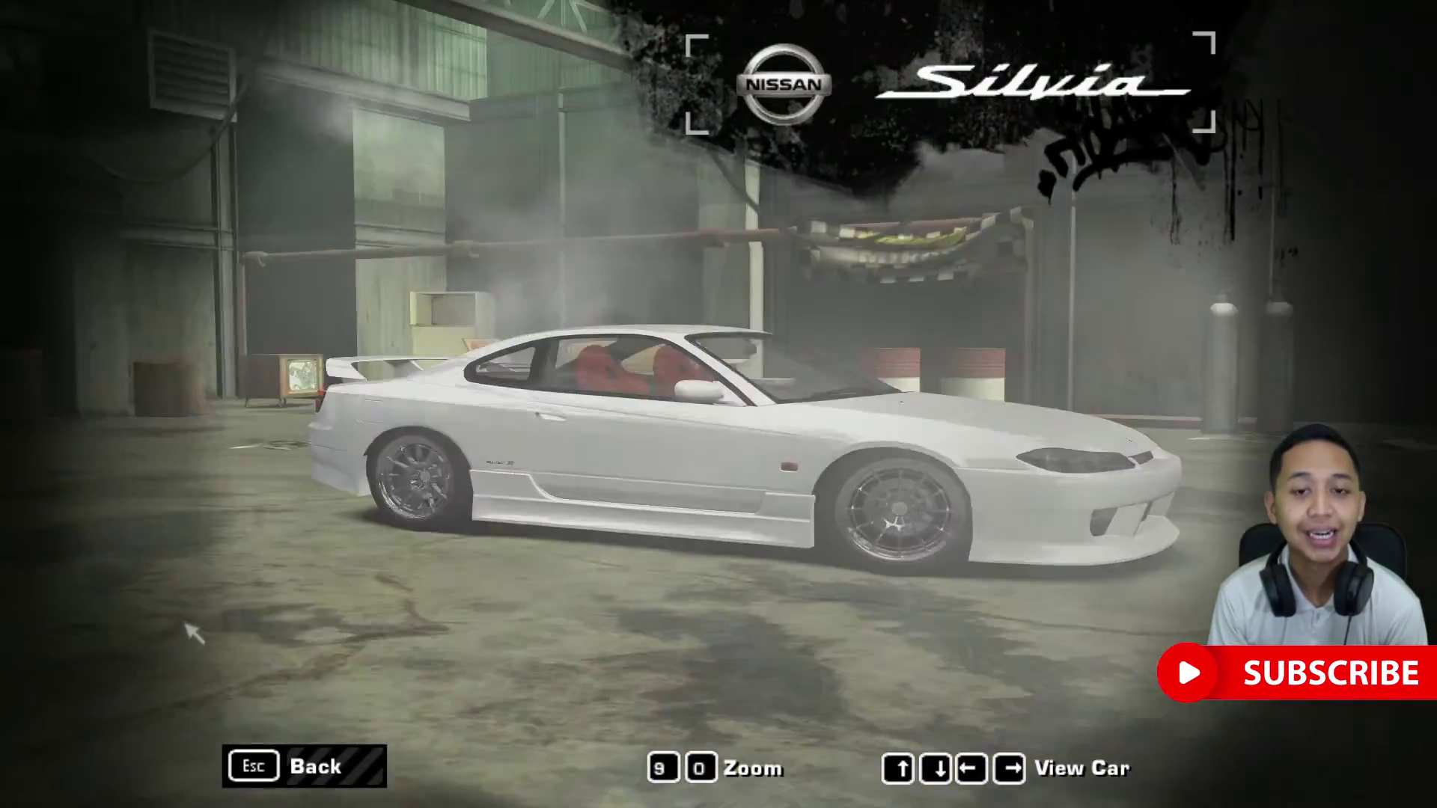
{"action": "key", "text": "Left"}
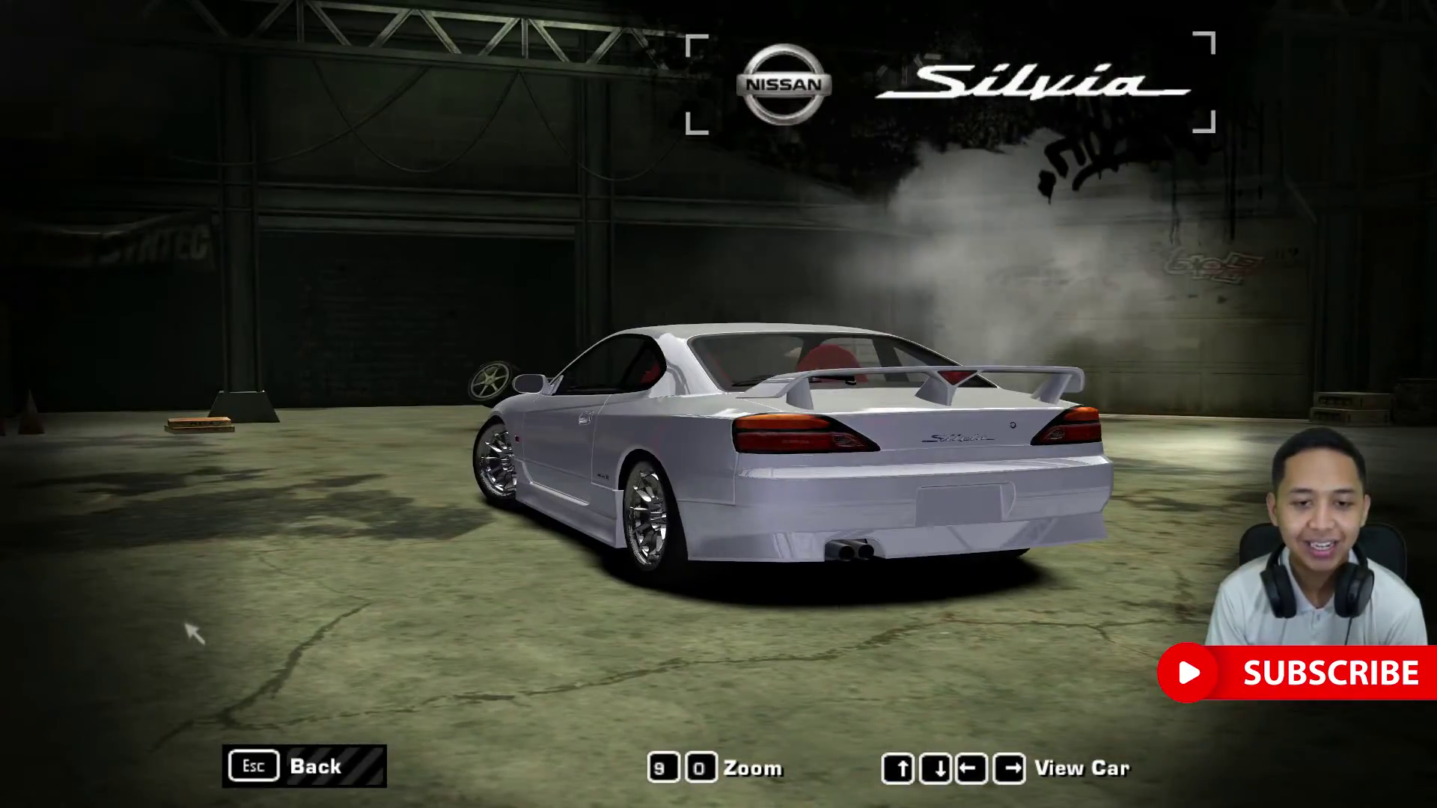
{"action": "key", "text": "Left"}
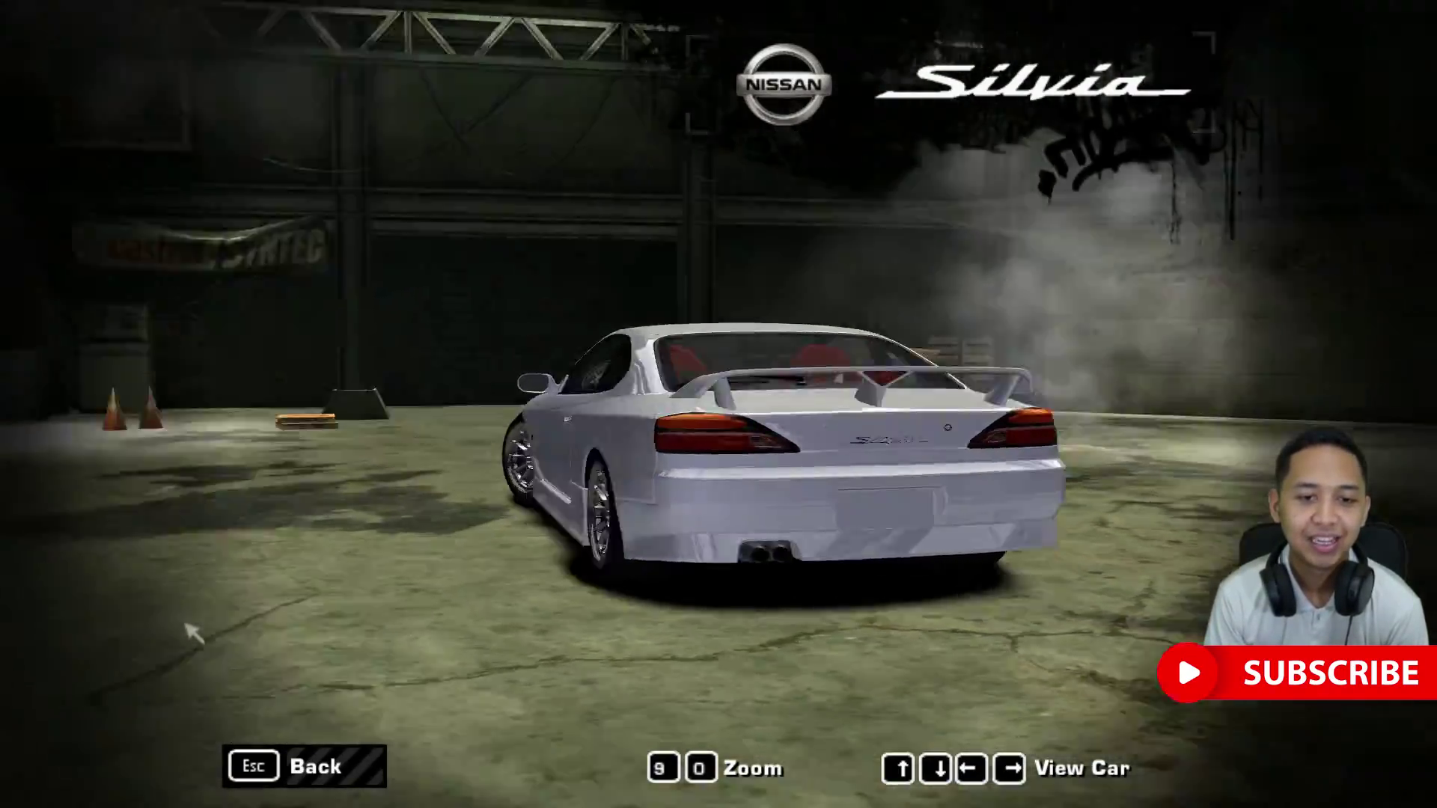
{"action": "key", "text": "Left"}
{"action": "key", "text": "Left"}
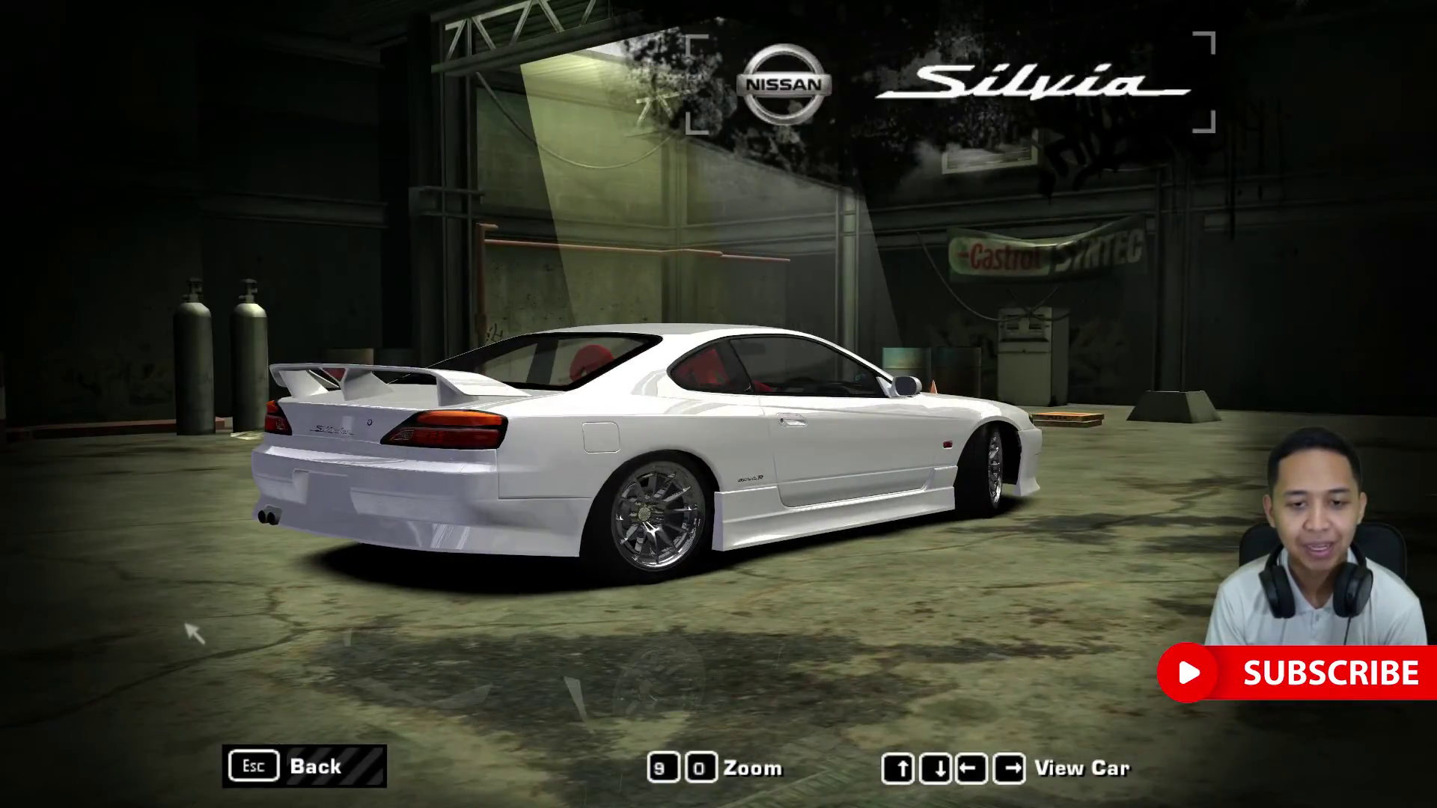
{"action": "key", "text": "Left"}
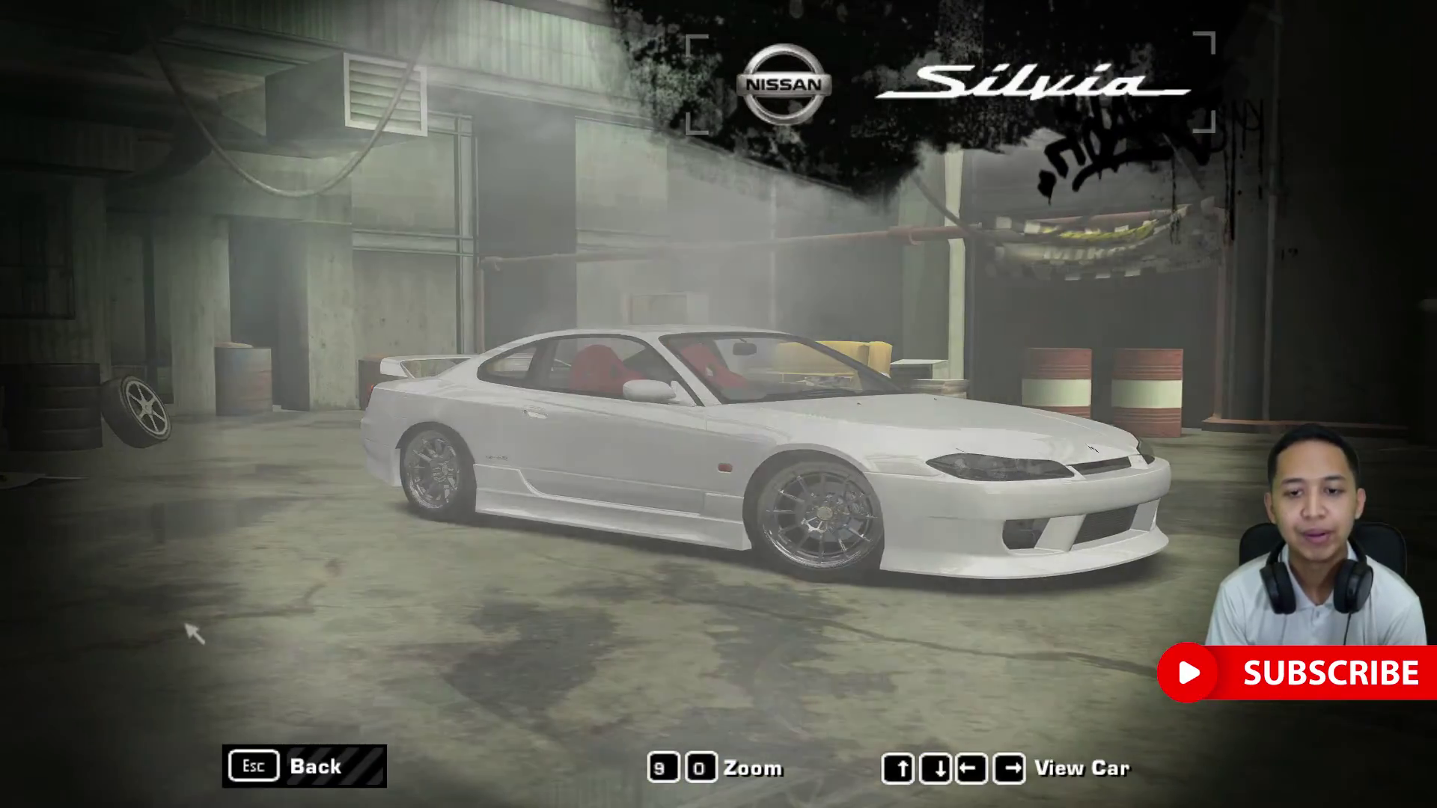
Leave the showcase, back out to the main menu and quit the game.
{"action": "key", "text": "Escape"}
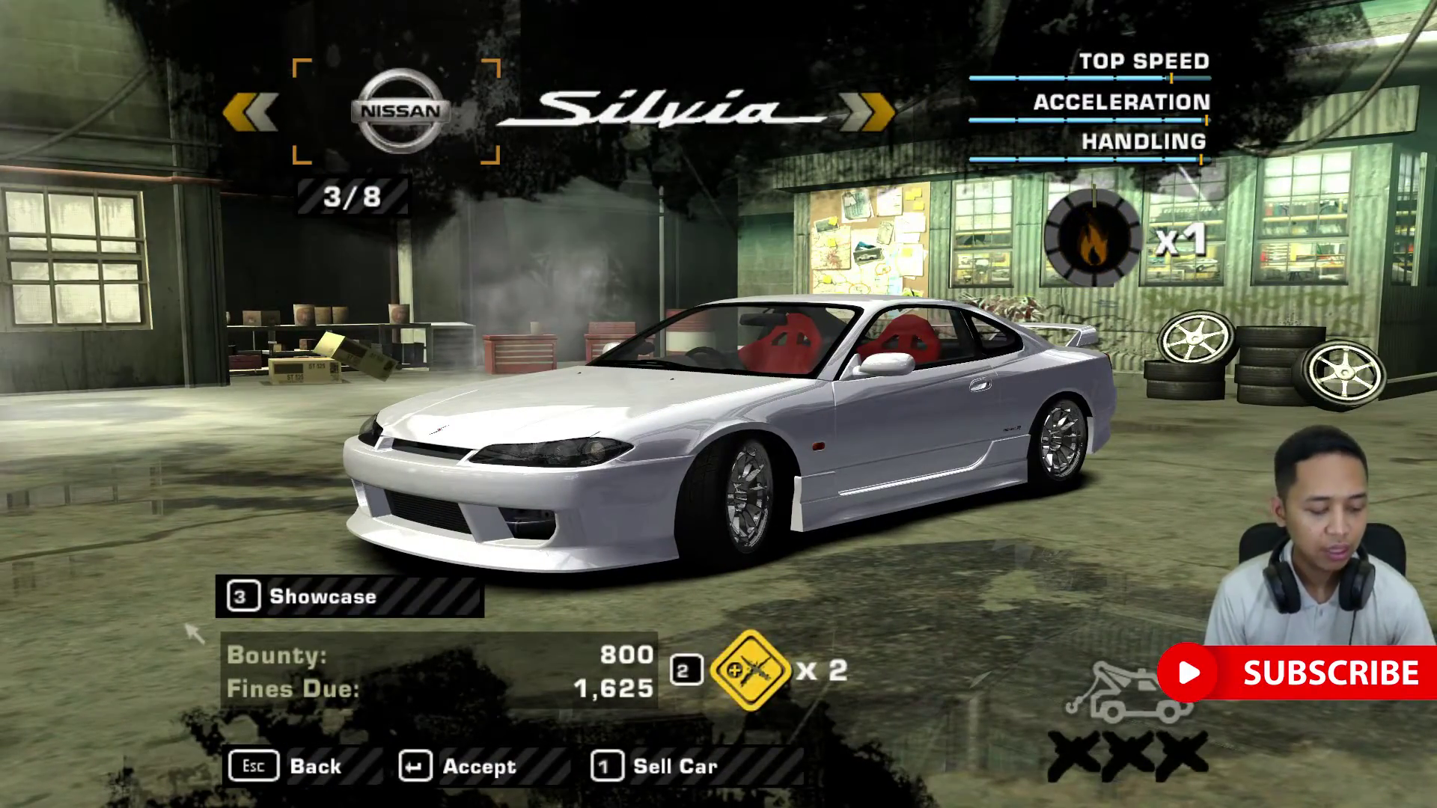
{"action": "key", "text": "Escape"}
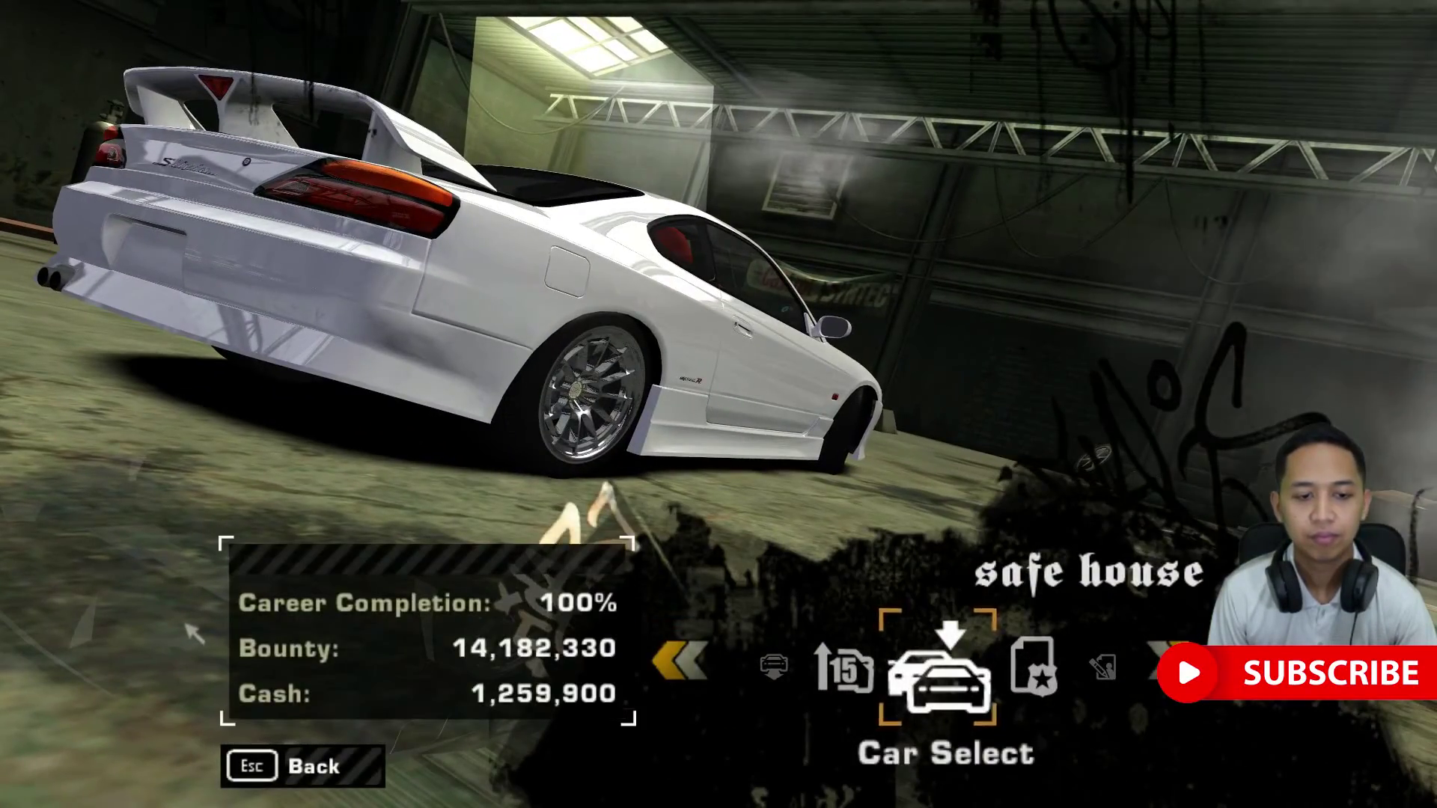
{"action": "key", "text": "Escape"}
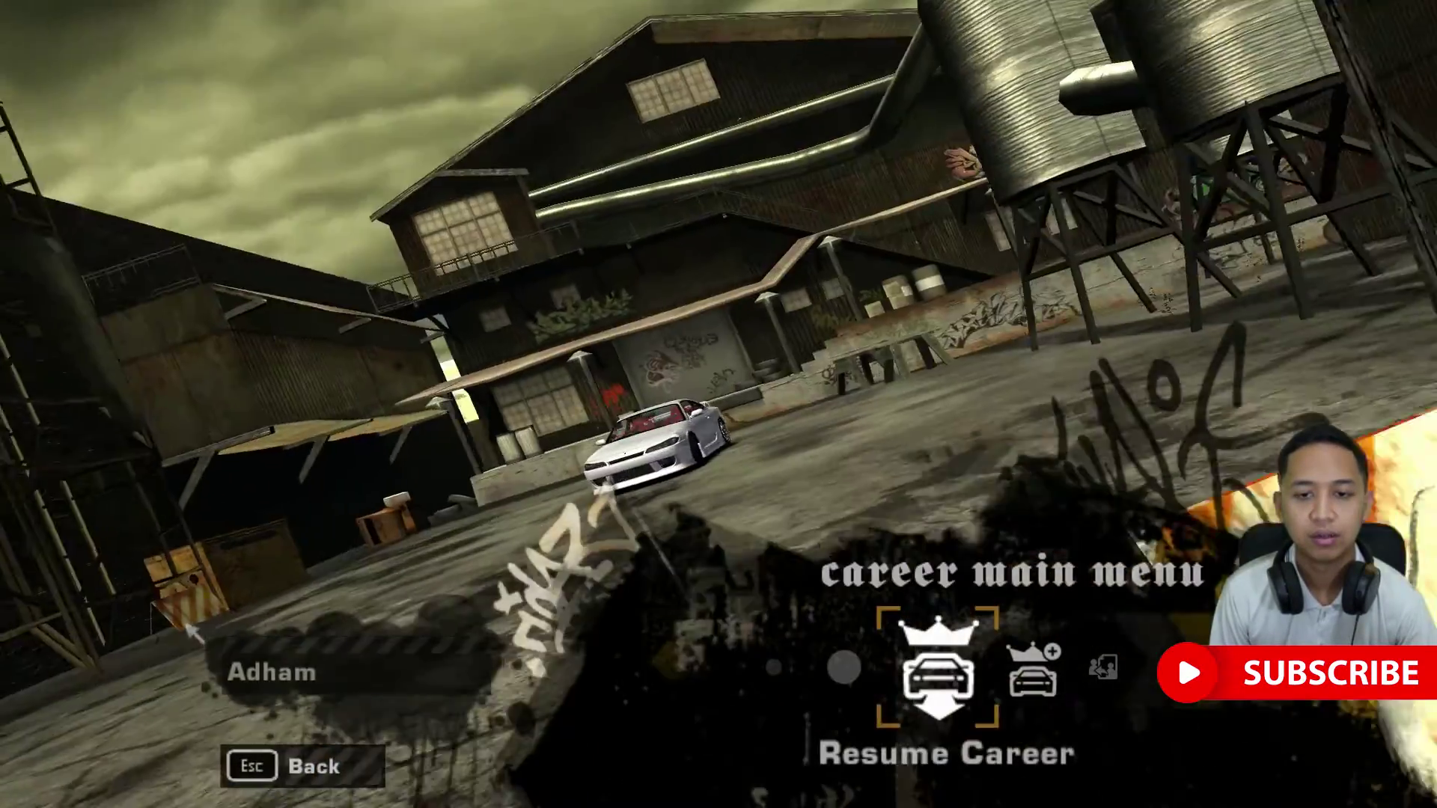
{"action": "key", "text": "Escape"}
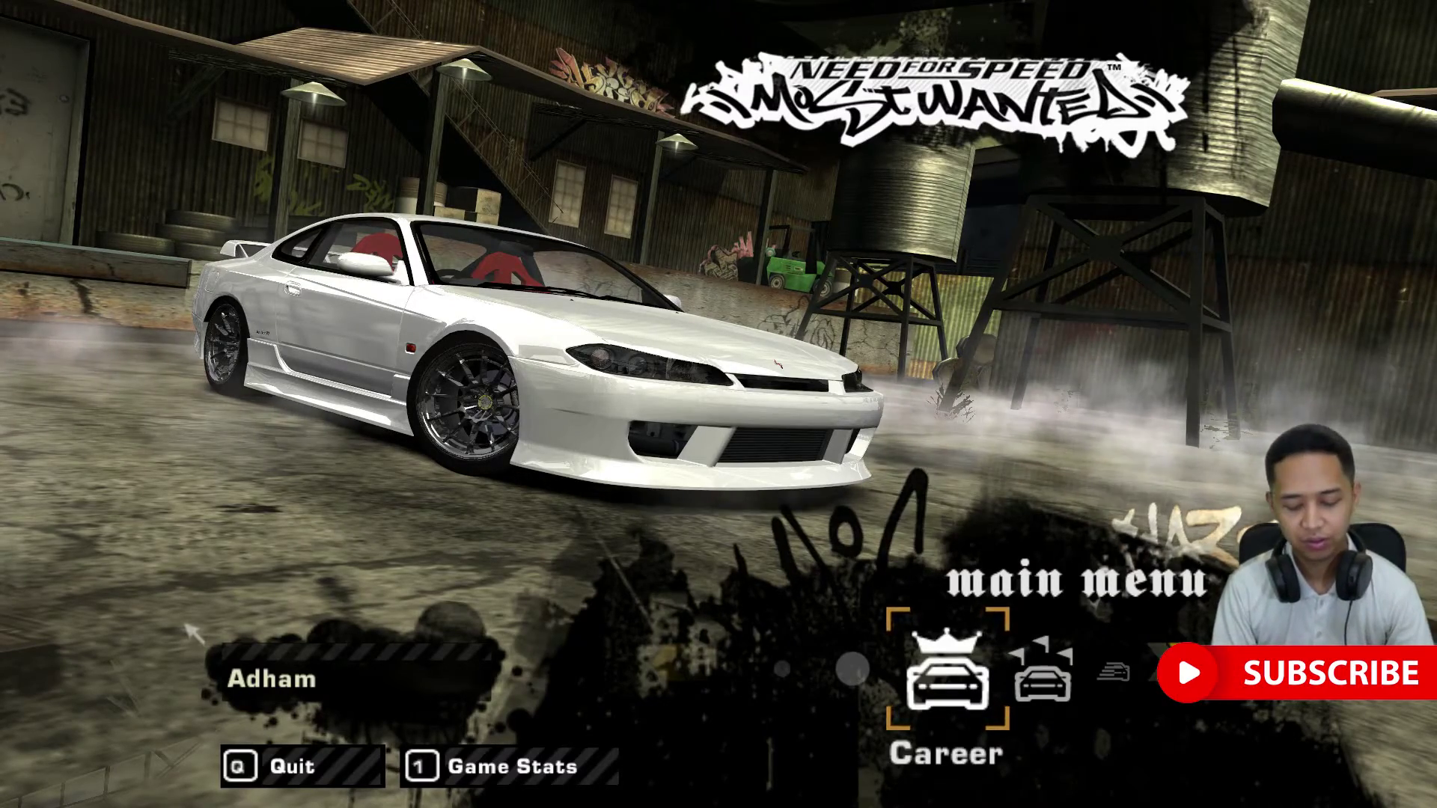
{"action": "key", "text": "q"}
{"action": "key", "text": "Left"}
{"action": "key", "text": "Return"}
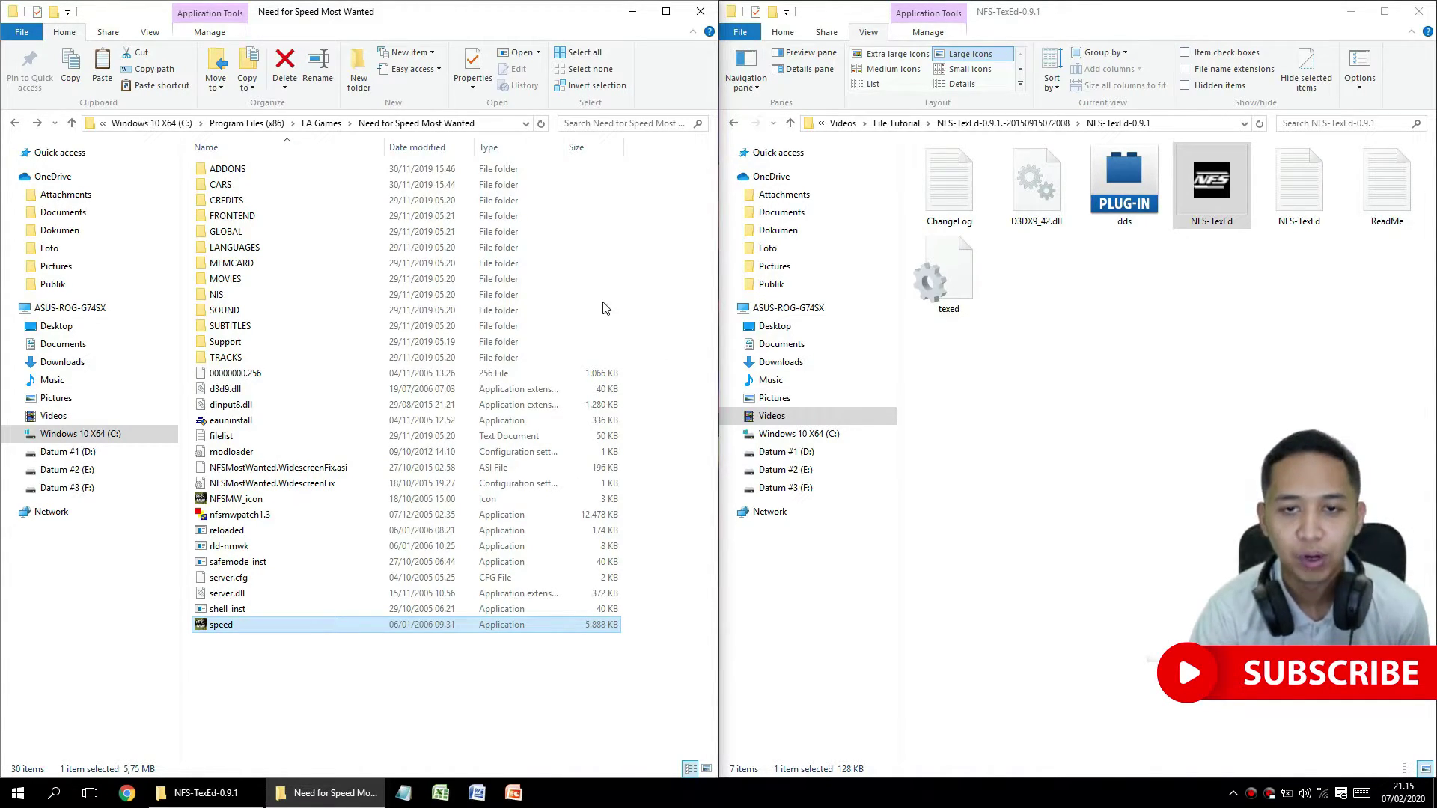
Return from the NFS-TexEd-0.9.1 folder to the File Tutorial folder.
{"action": "left_click", "coordinate": [736, 126]}
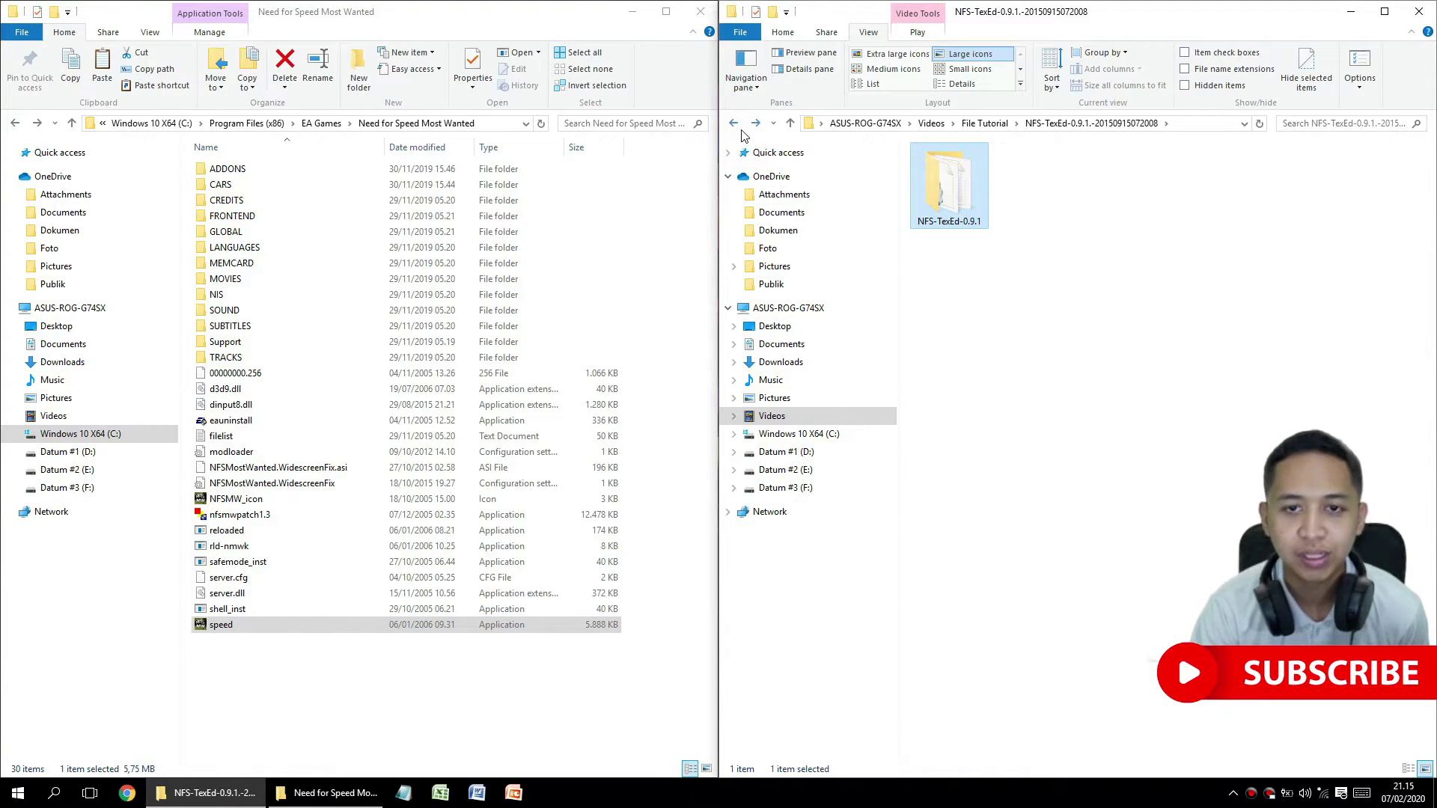
{"action": "left_click", "coordinate": [734, 124]}
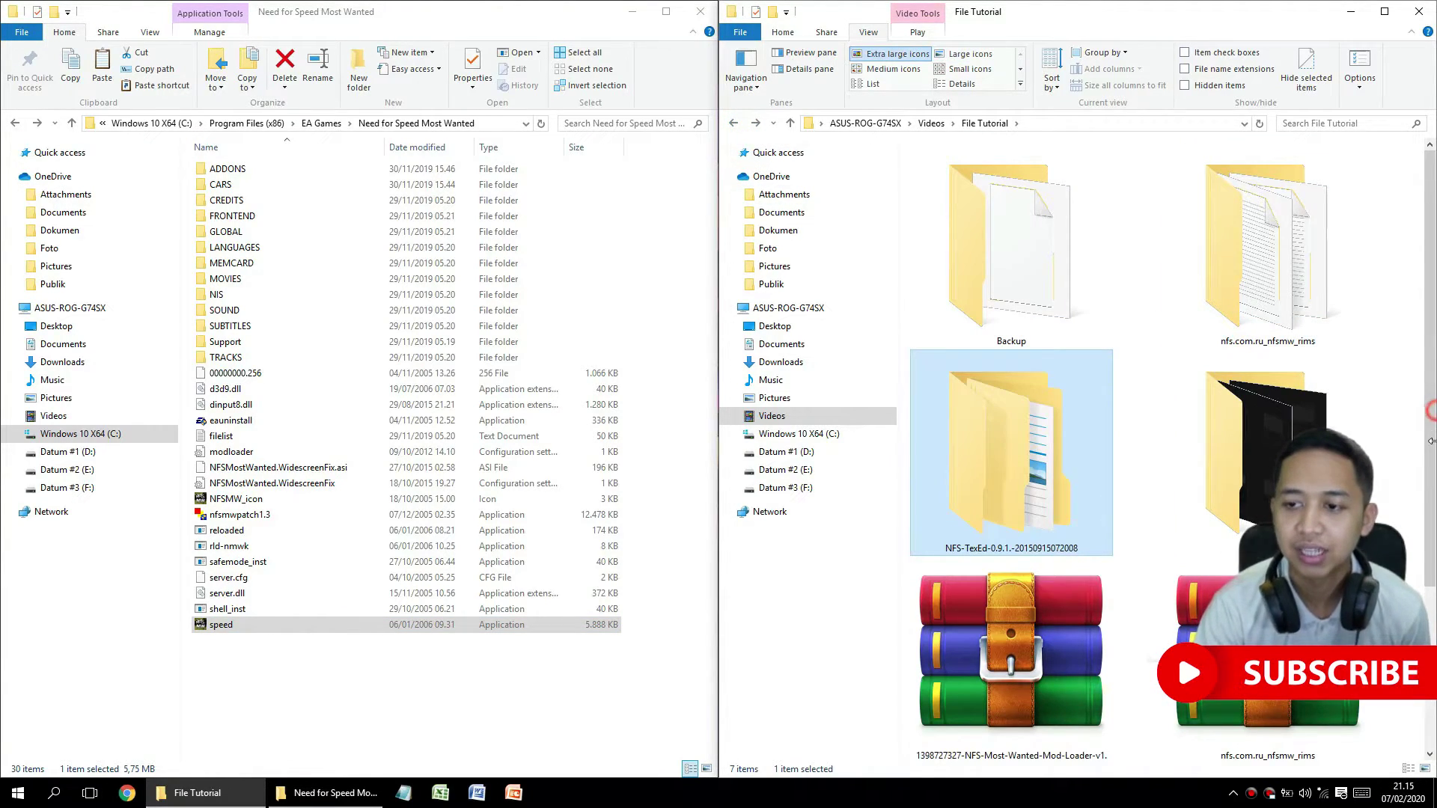
{"action": "left_click", "coordinate": [1430, 404]}
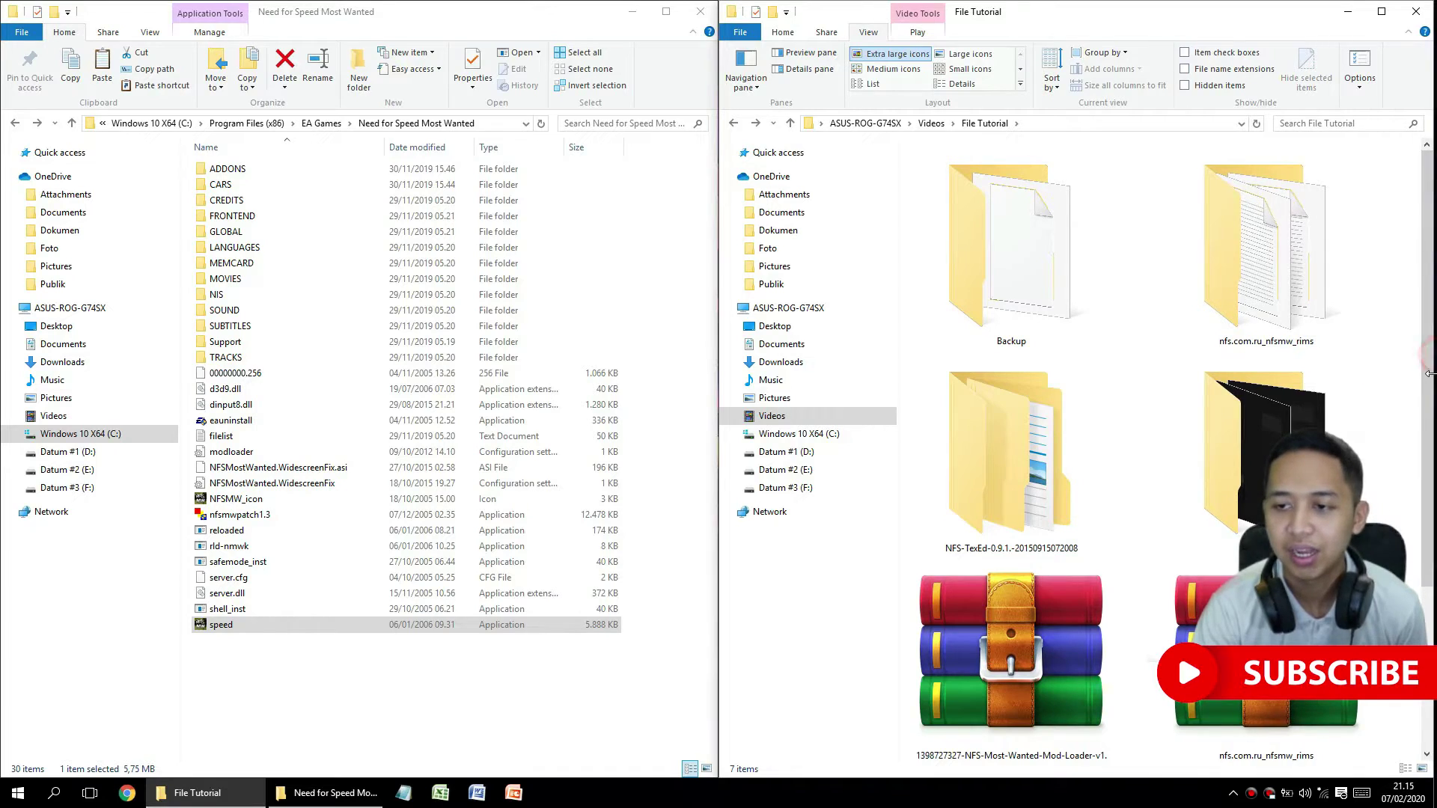
{"action": "left_click_drag", "start_coordinate": [1267, 25], "coordinate": [1273, 27]}
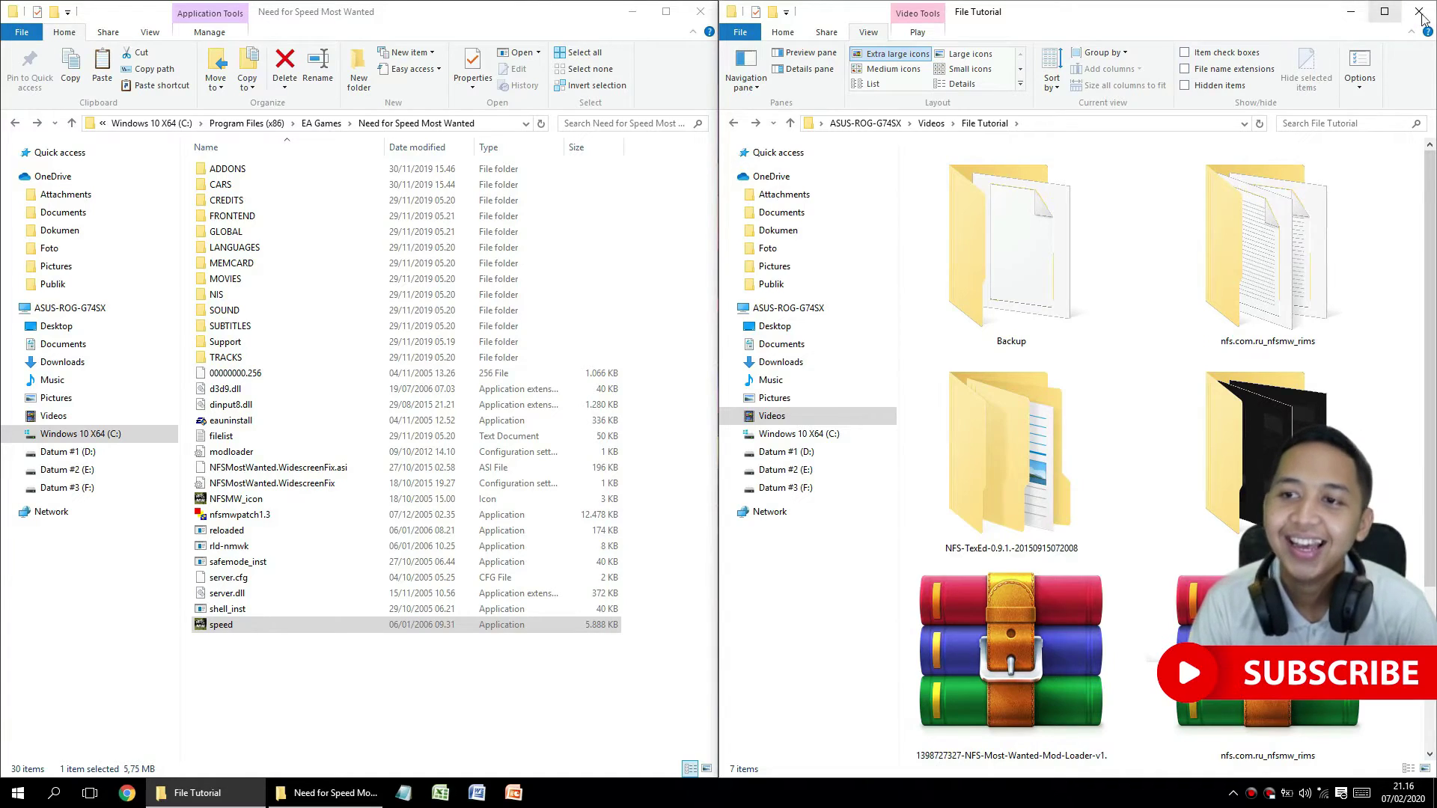
{"action": "left_click", "coordinate": [607, 675]}
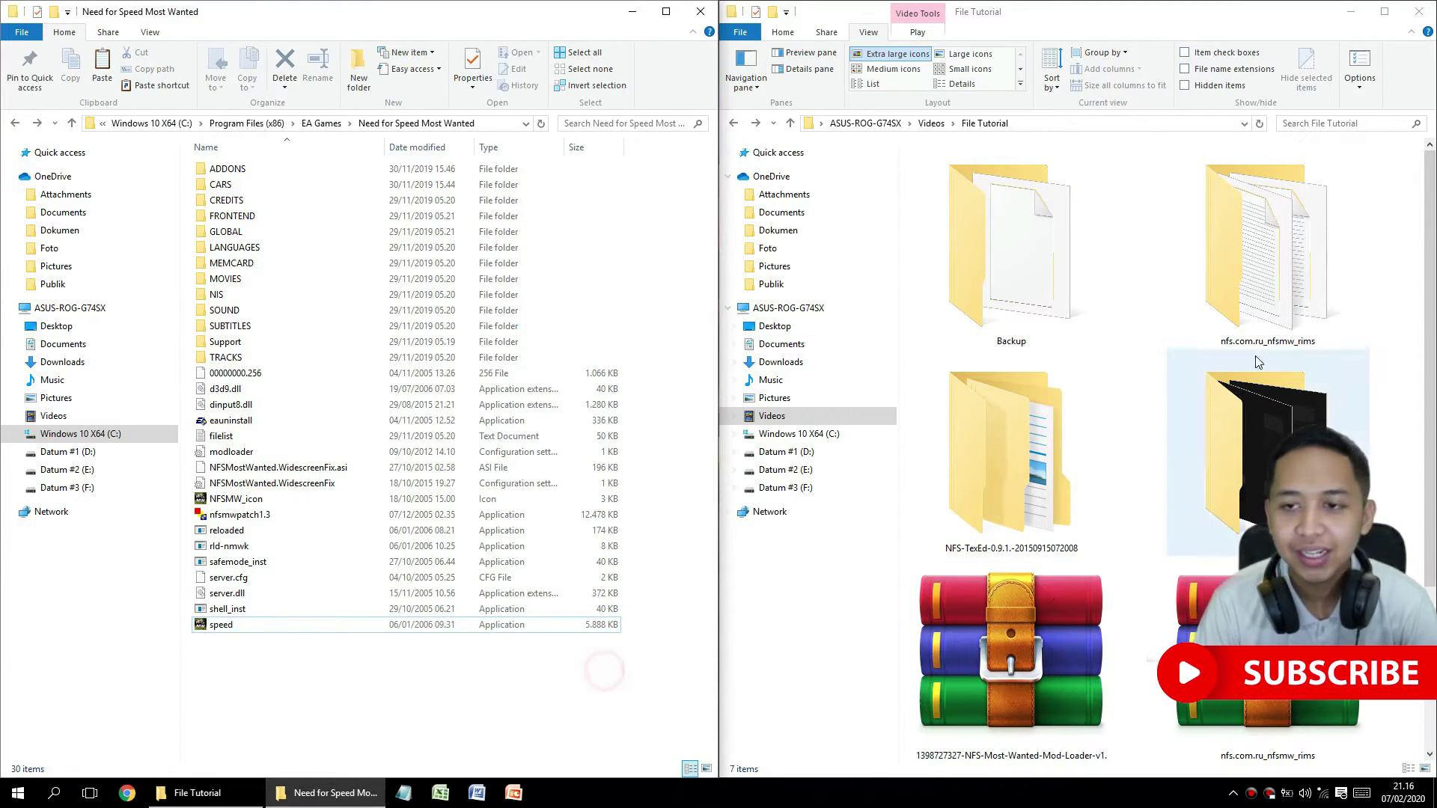
Minimize the File Tutorial window and maximize the Need for Speed Most Wanted folder window.
{"action": "left_click", "coordinate": [1384, 11]}
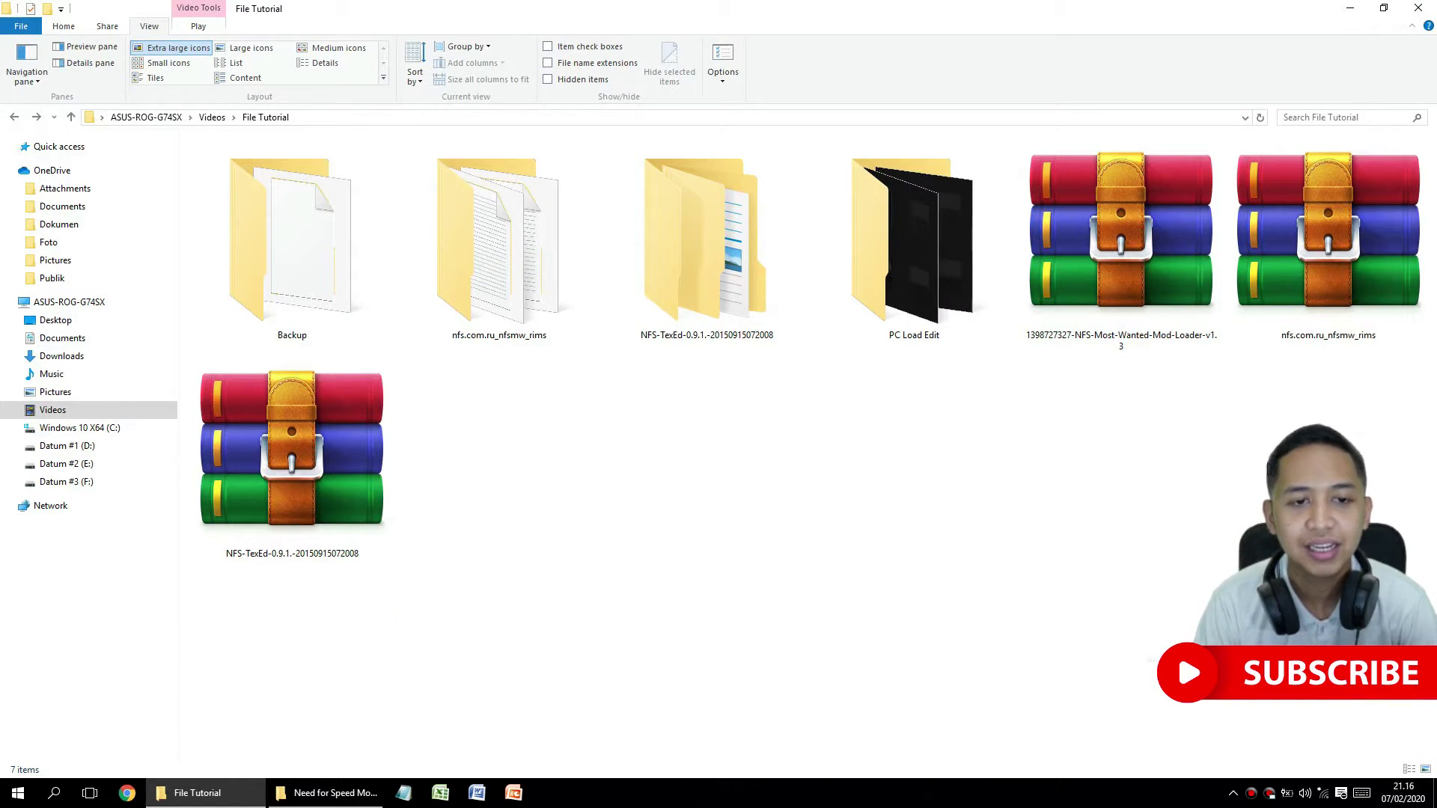
{"action": "left_click", "coordinate": [1351, 9]}
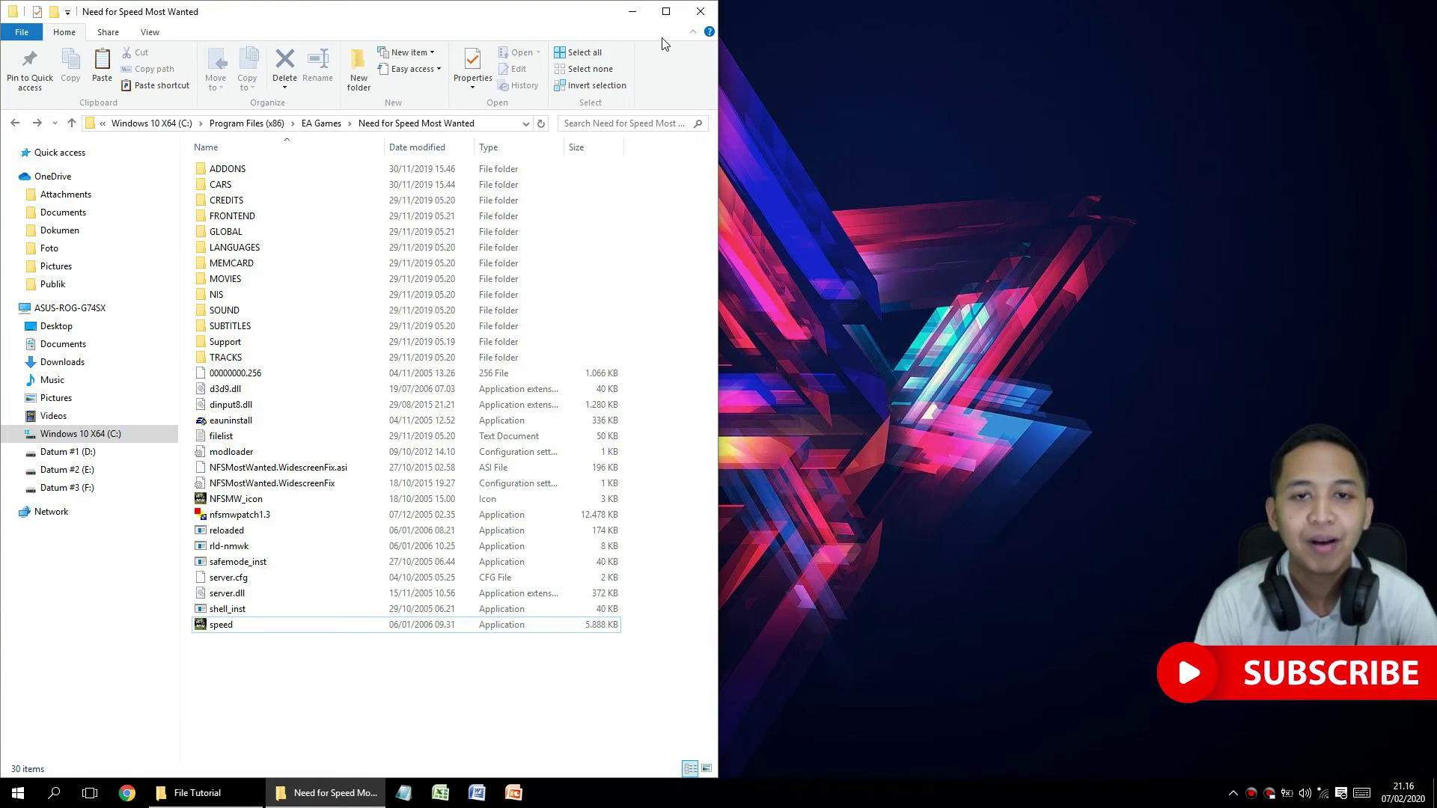
{"action": "left_click", "coordinate": [666, 11]}
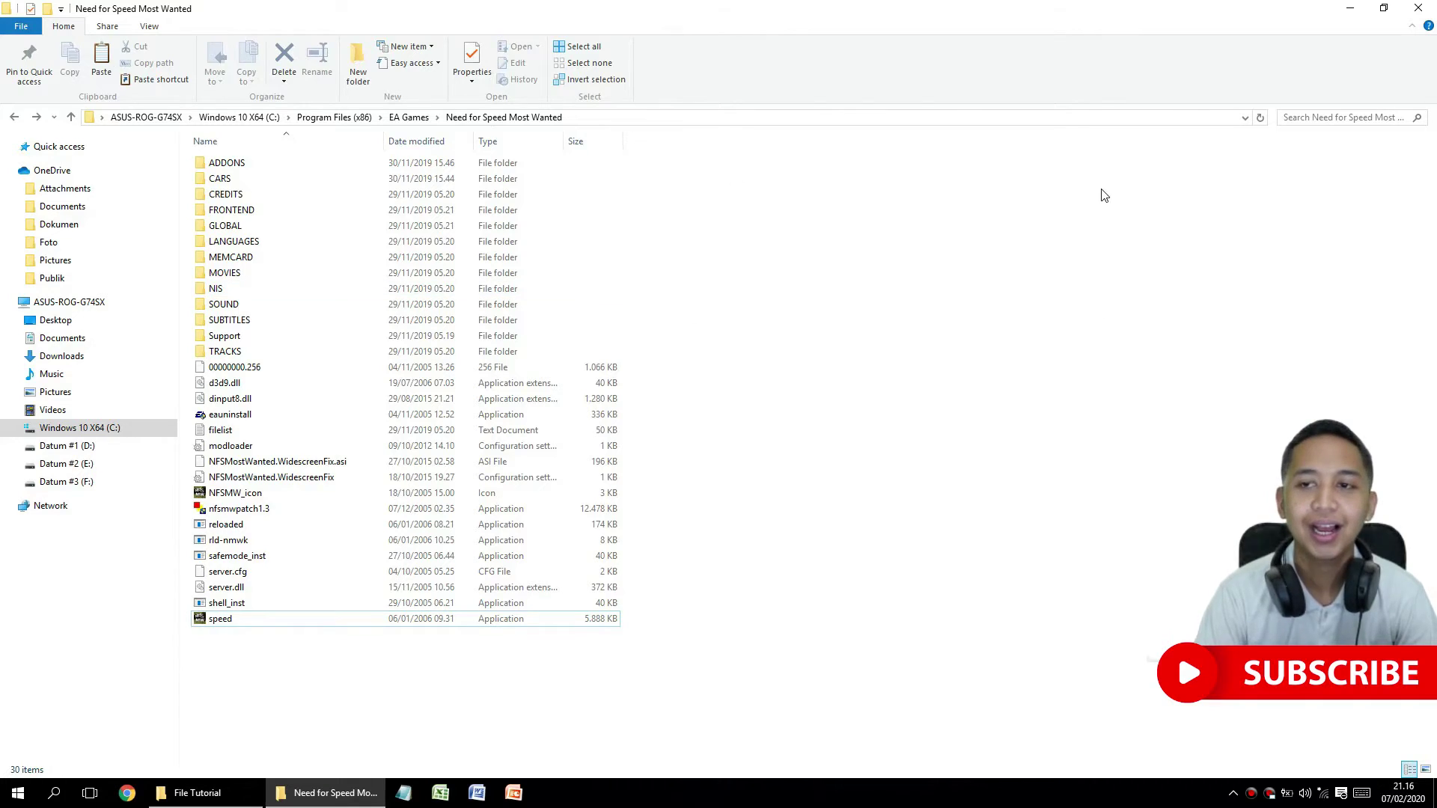